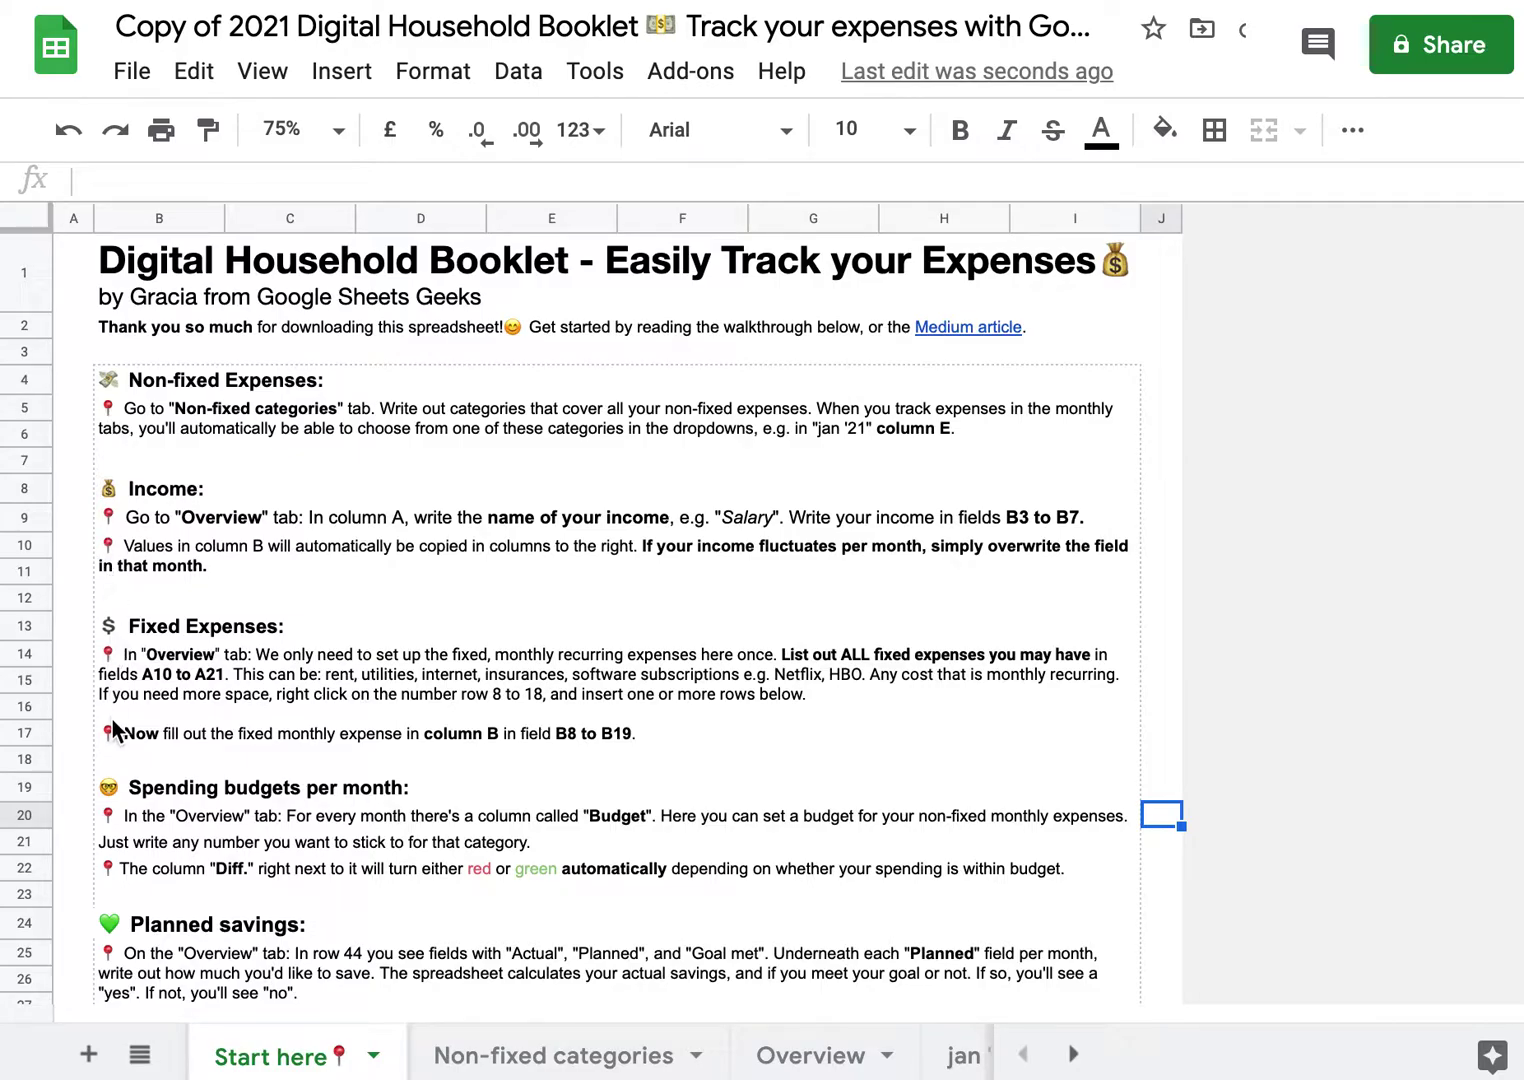
# Read through the instructions on the Start here sheet down to the number formats section.
pyautogui.scroll(-7, 112, 720)
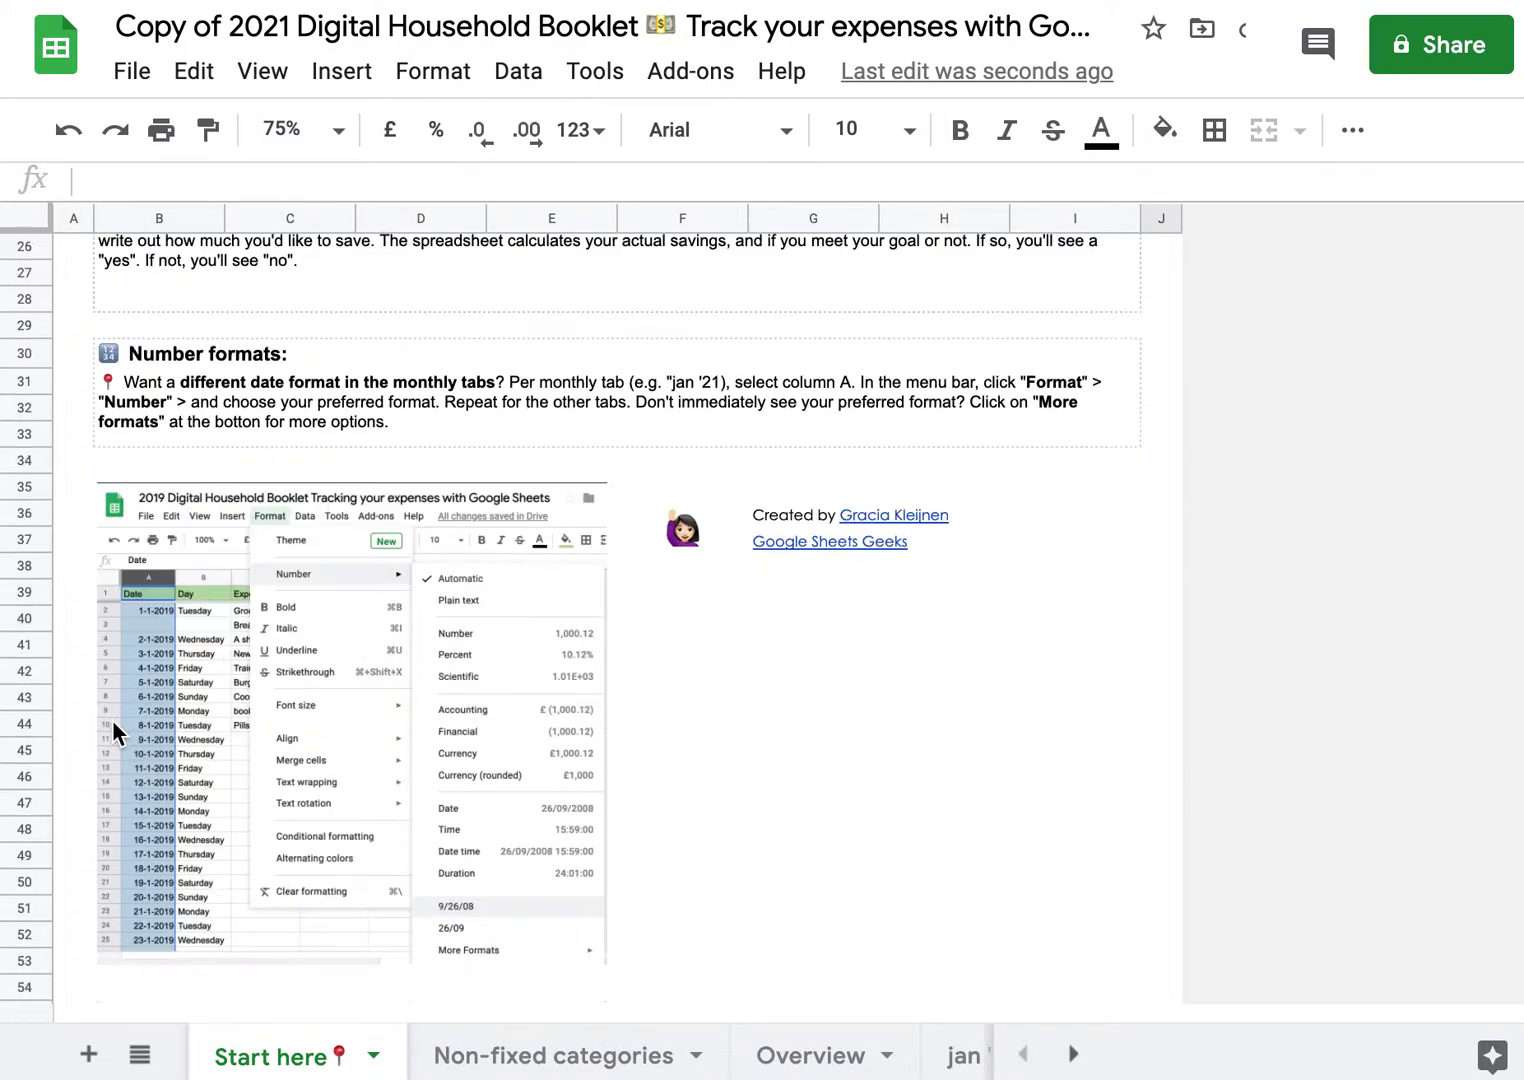
pyautogui.scroll(-1, 111, 730)
pyautogui.scroll(8, 112, 721)
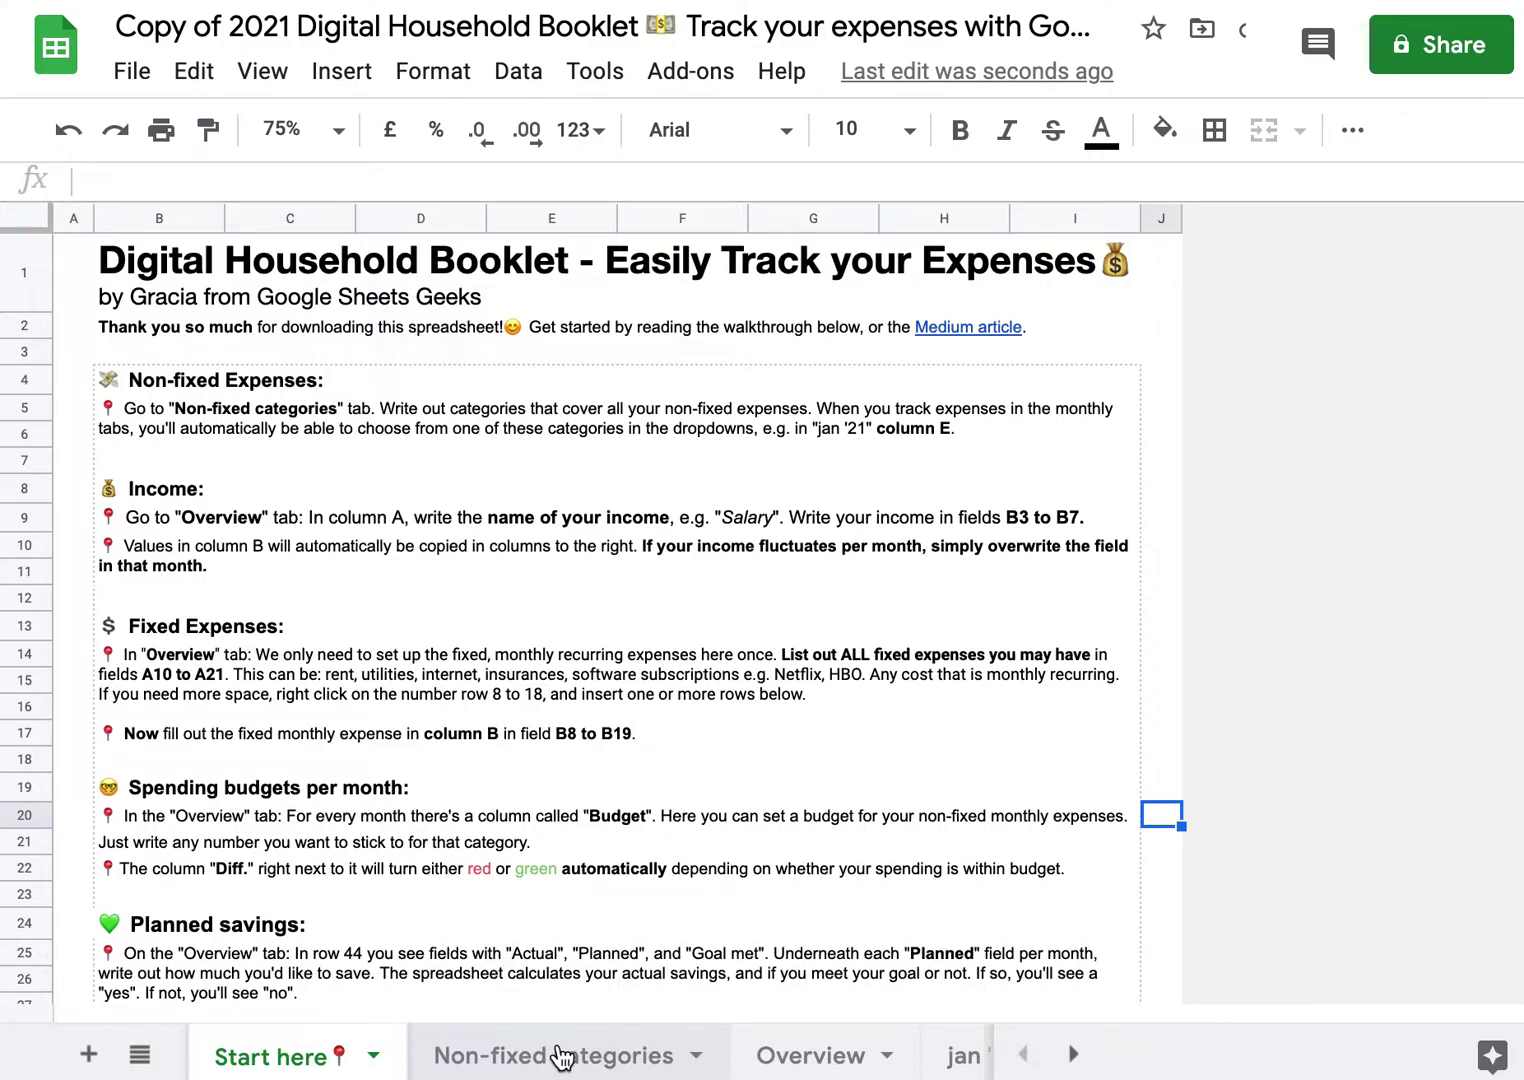
# Look over the Non-fixed categories, Overview and jan '21 sheets, including the Type choices for the 5-1-2021 row.
pyautogui.hscroll(3, 620, 1059)
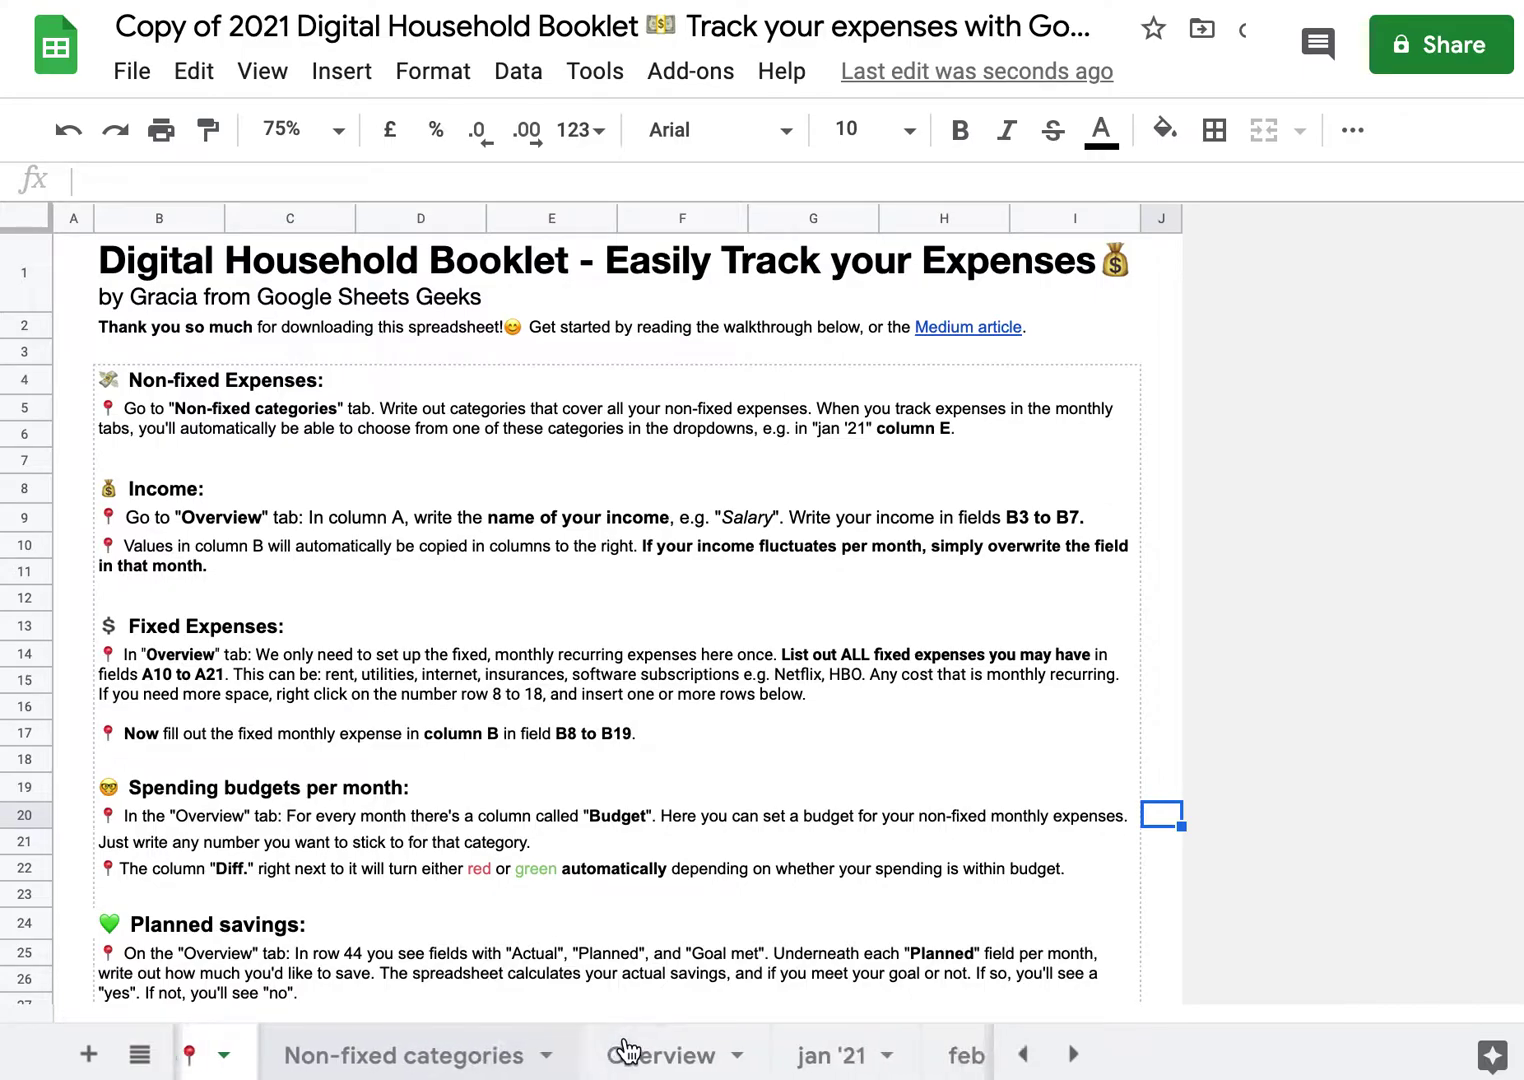
pyautogui.click(380, 1062)
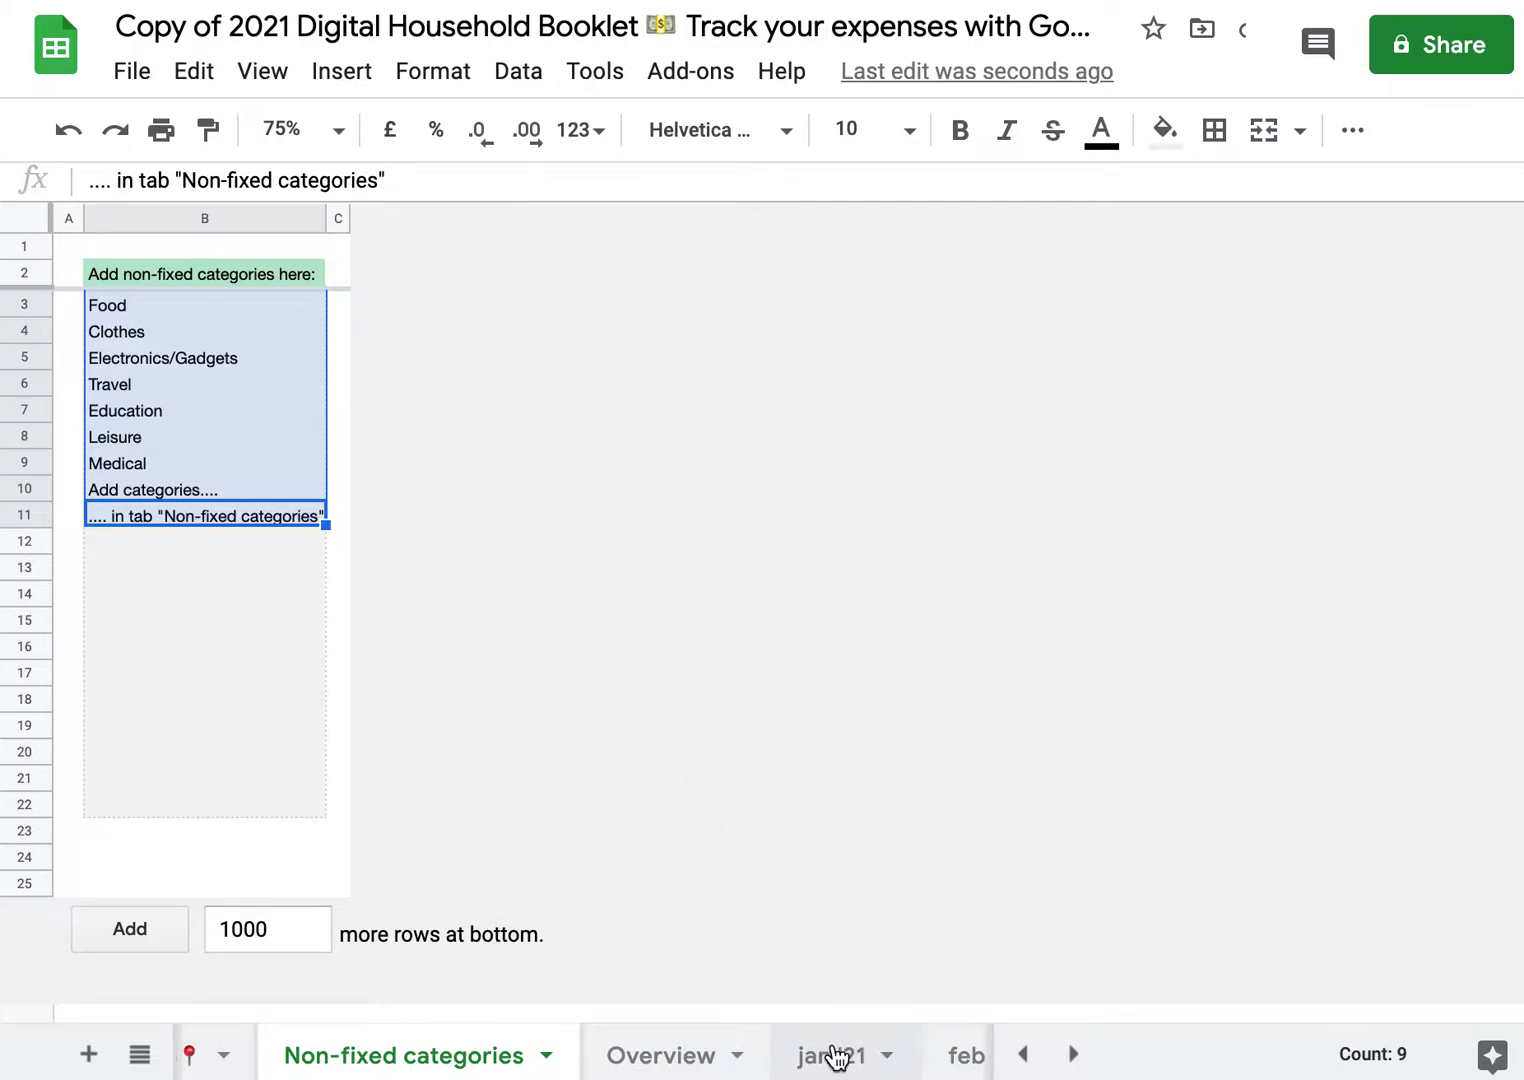
pyautogui.click(688, 1063)
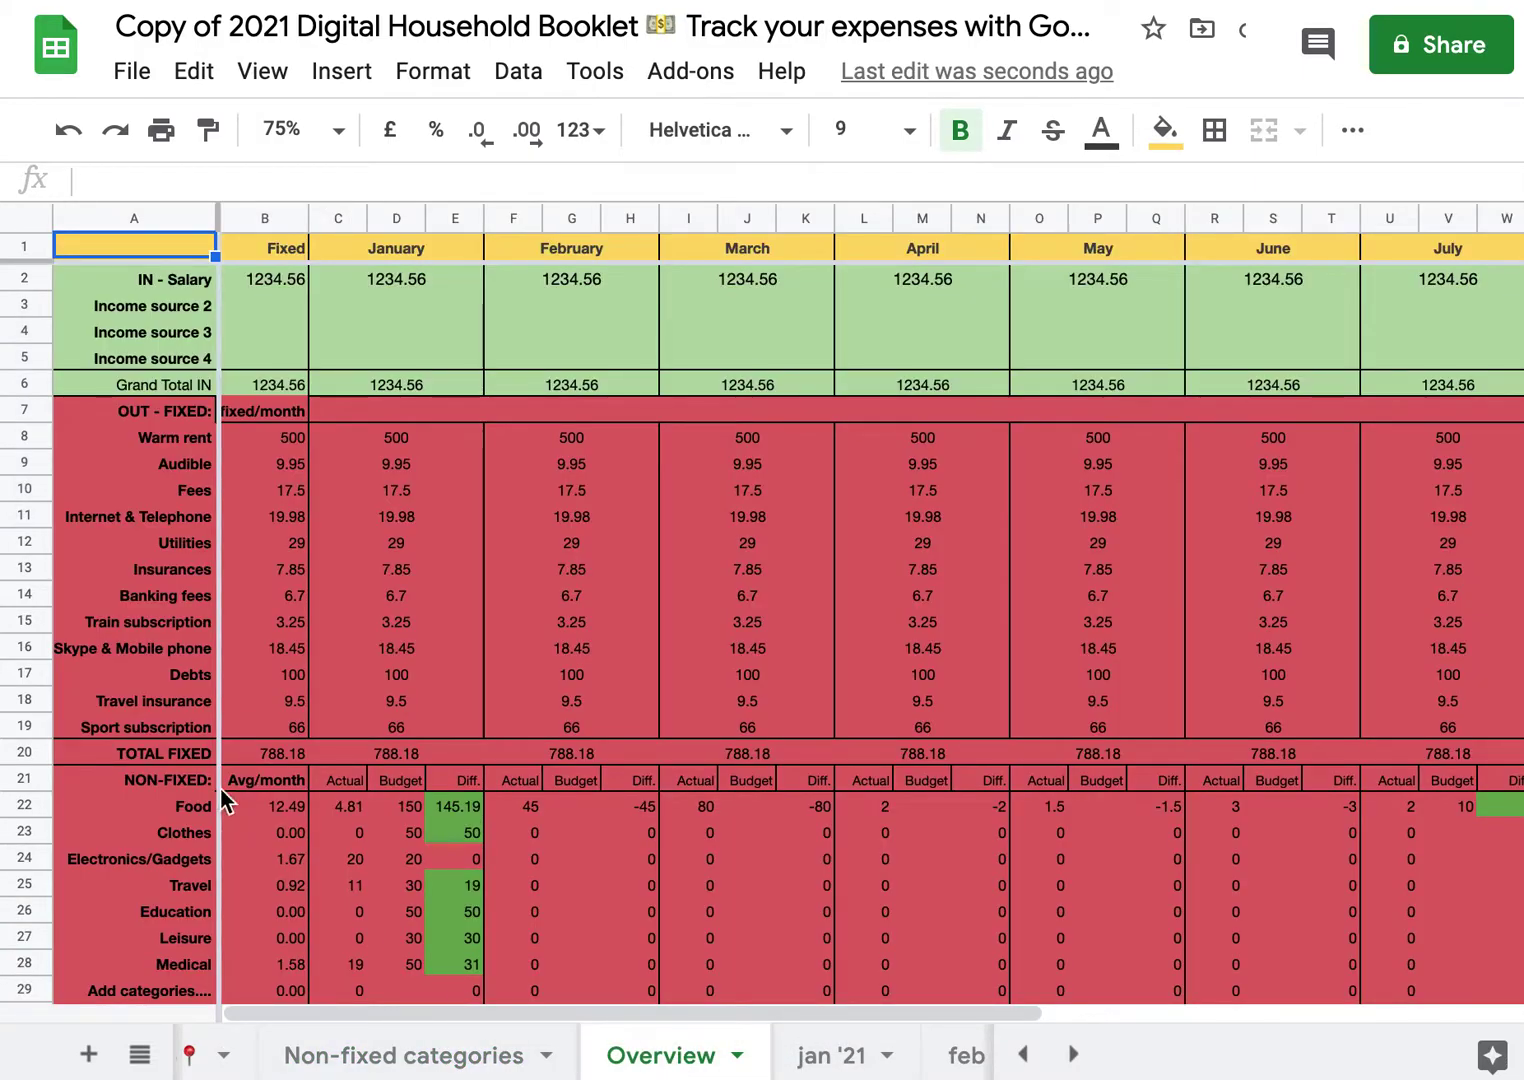
pyautogui.scroll(-5, 159, 530)
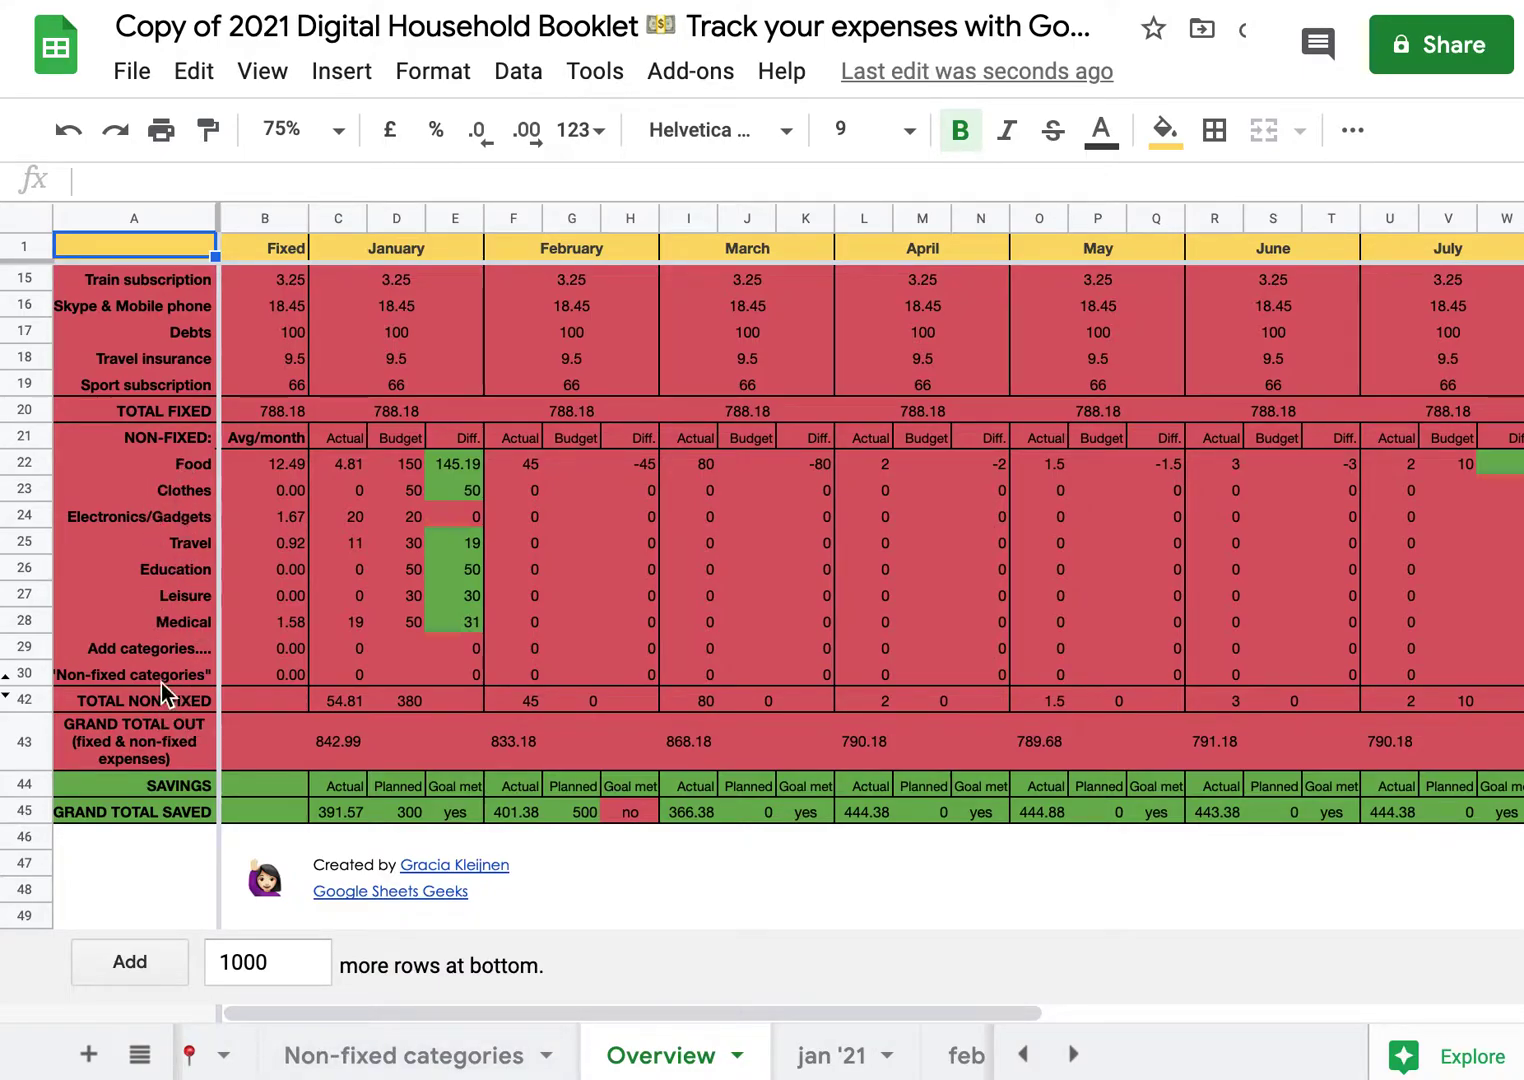
pyautogui.click(823, 1062)
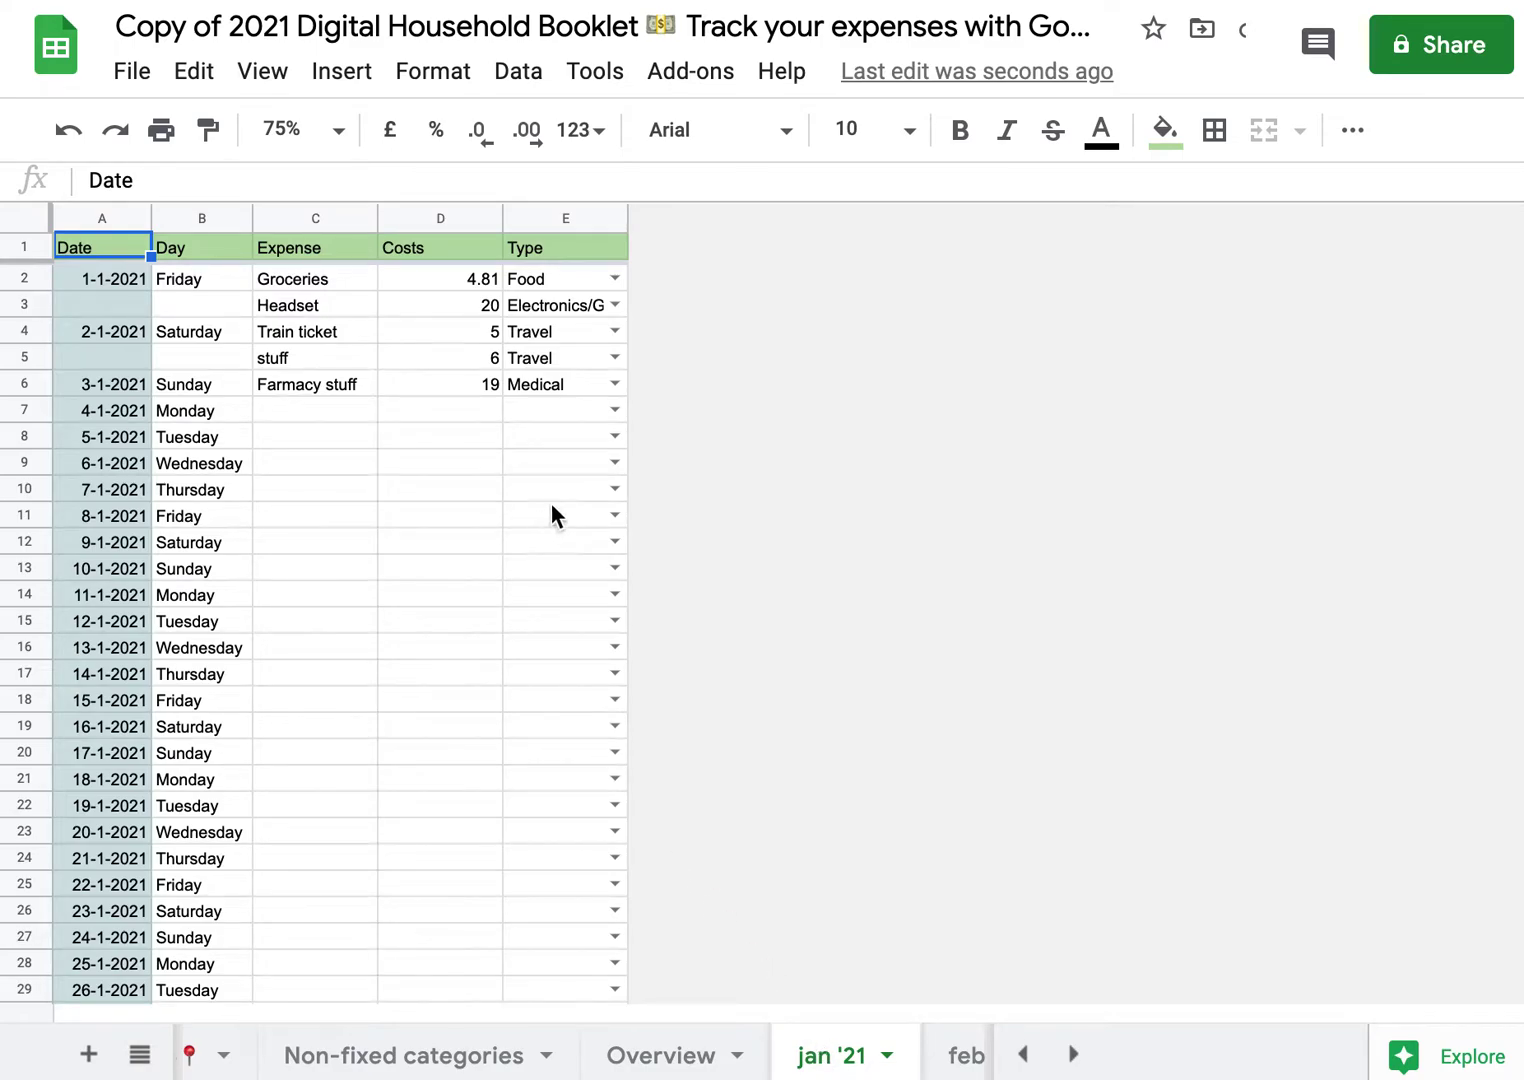
pyautogui.click(605, 438)
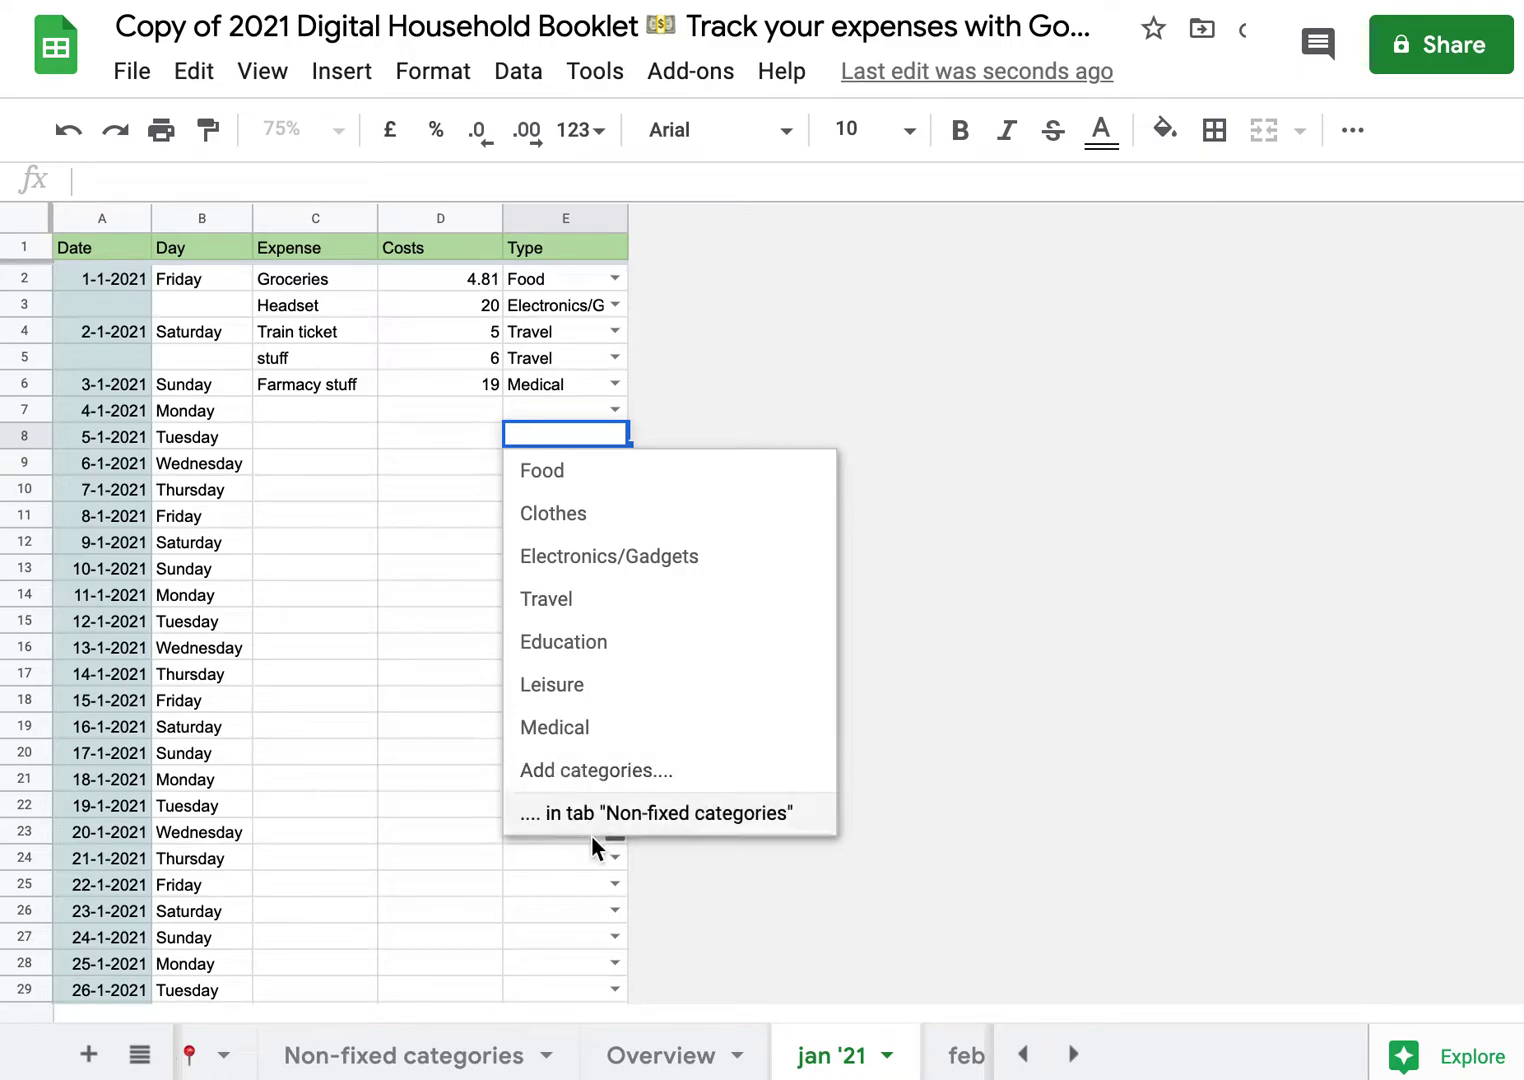
pyautogui.click(528, 888)
# Clear all sample categories from B3:B11 on the Non-fixed categories sheet.
pyautogui.click(430, 1062)
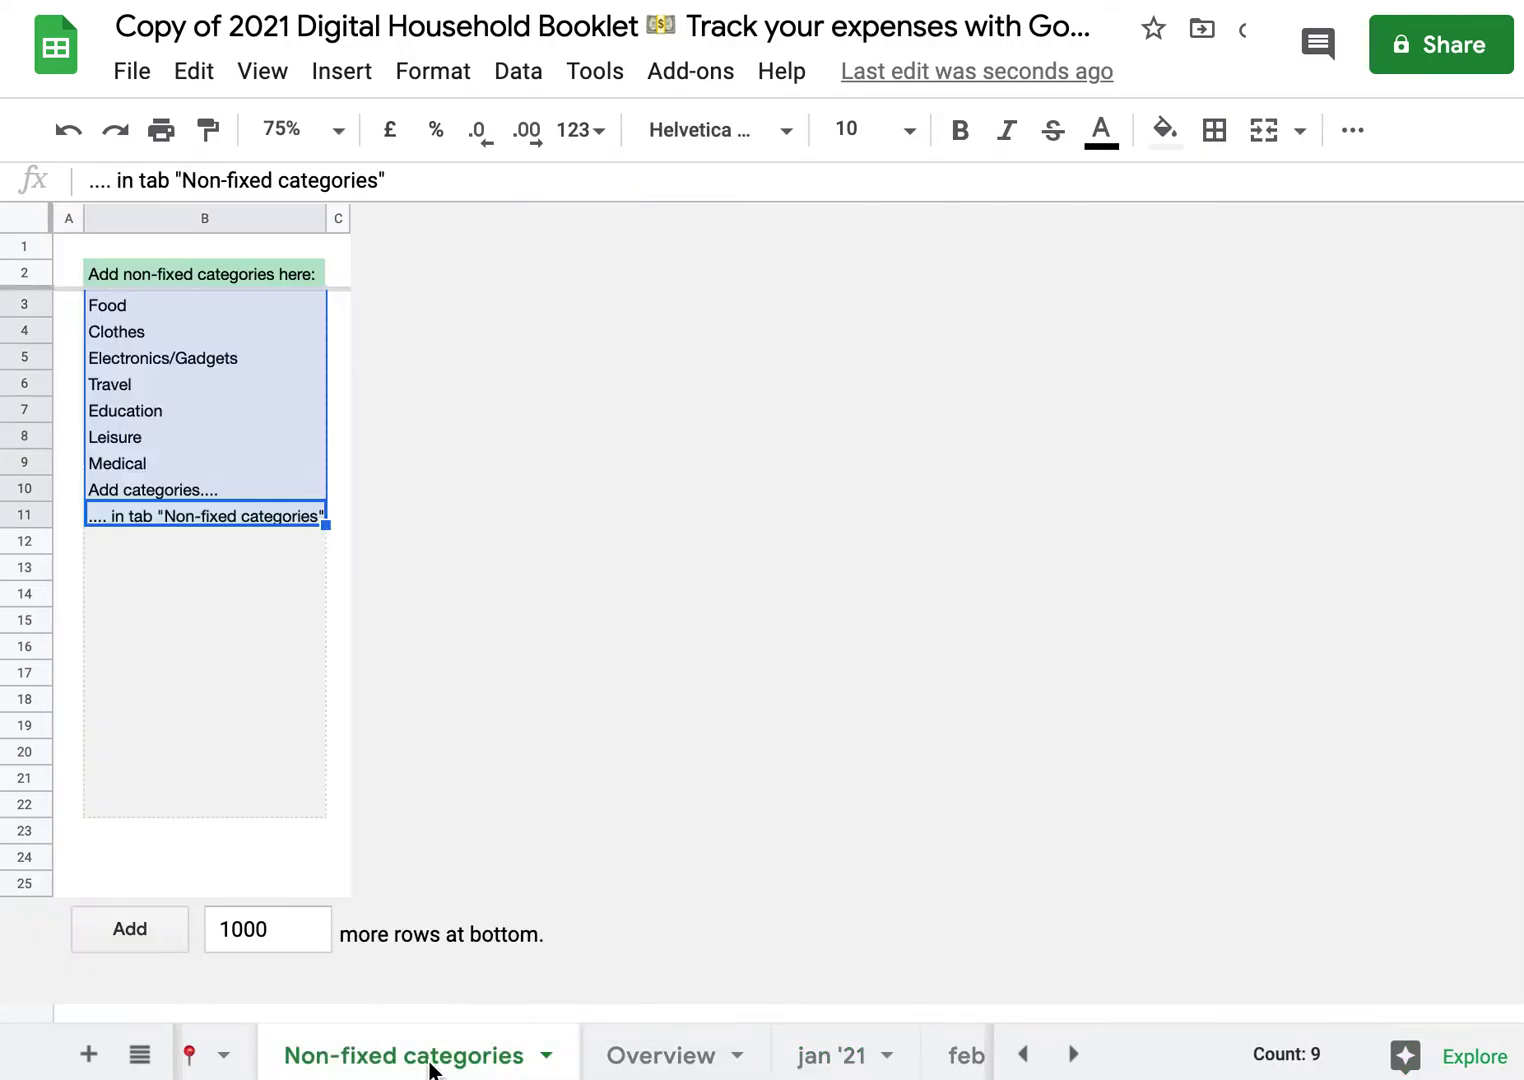
pyautogui.click(214, 305)
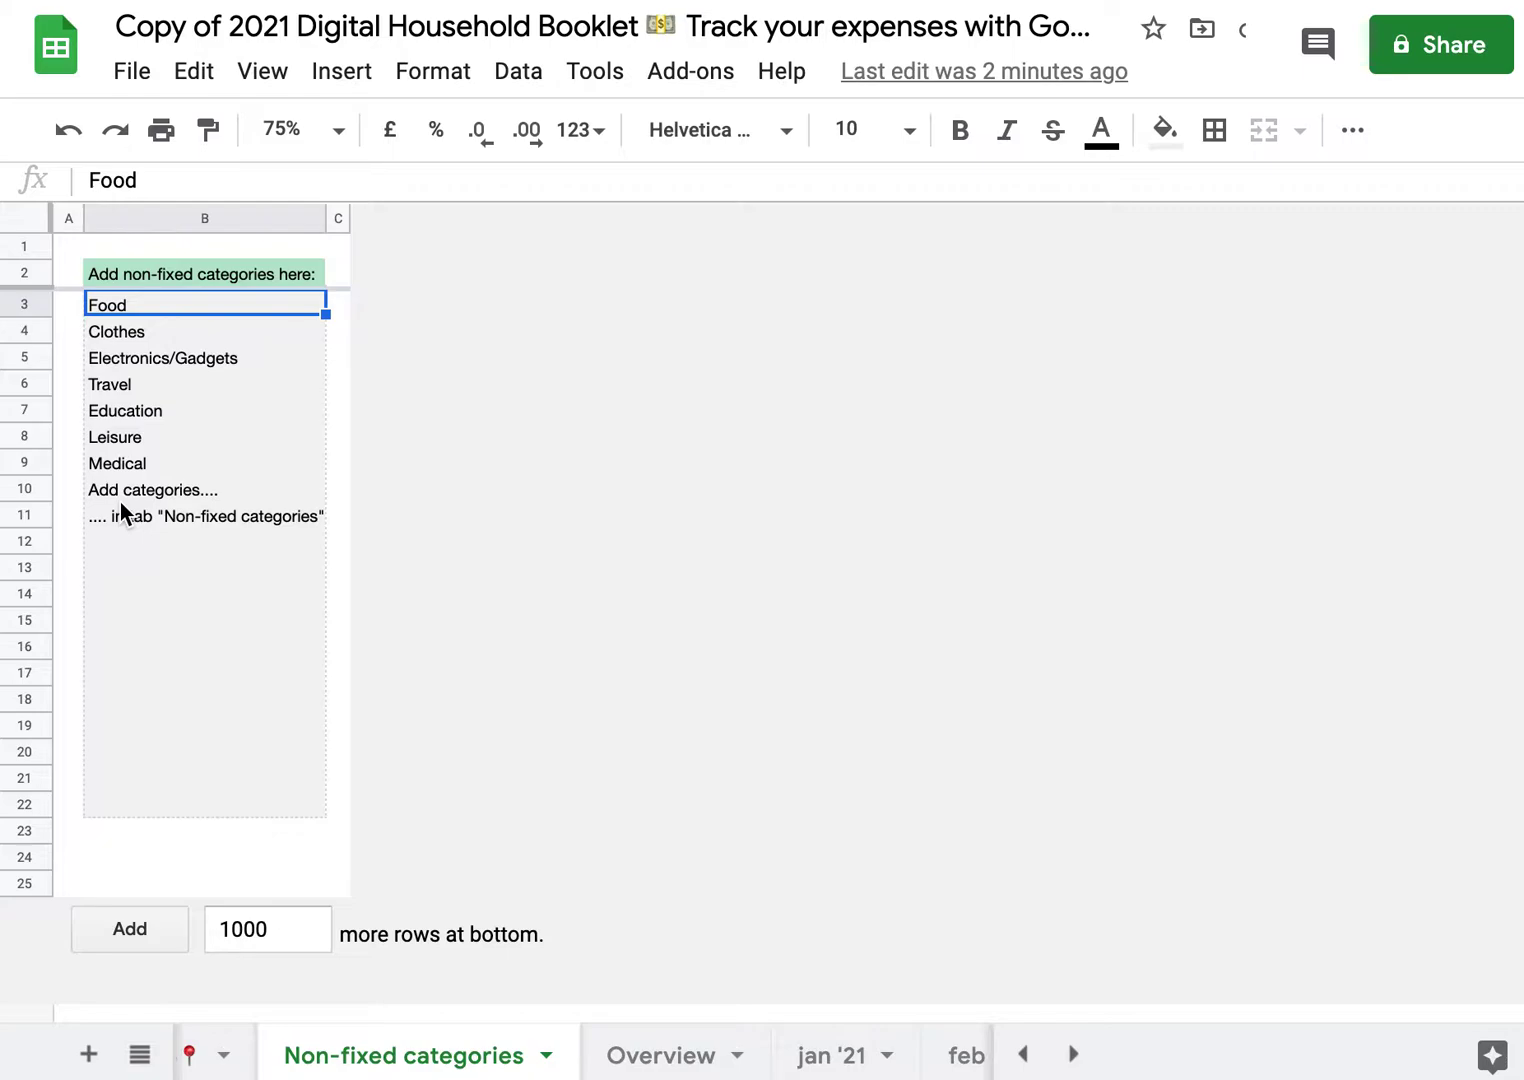
pyautogui.moveTo(156, 508); pyautogui.dragTo(163, 310)
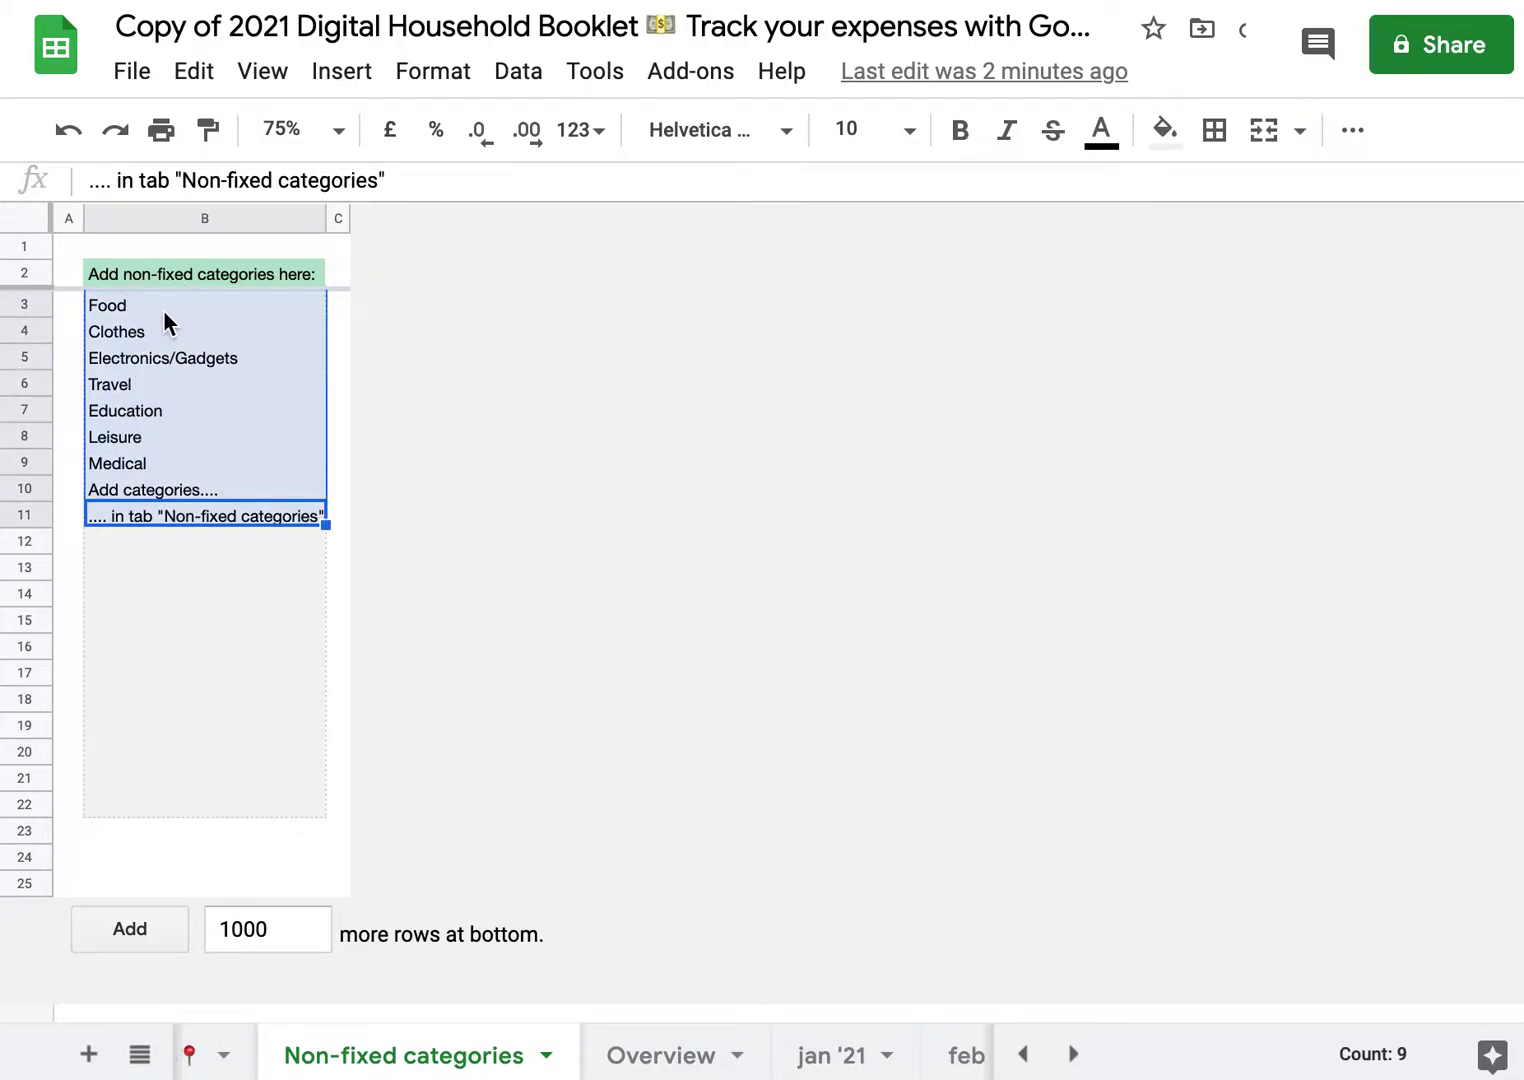
pyautogui.press('Delete')
# Enter Food, Groceries, dining out and gifts as non-fixed categories in B3:B6.
pyautogui.click(196, 310)
pyautogui.write('Food')
pyautogui.press('Return')
pyautogui.write('Groceries')
pyautogui.press('Return')
pyautogui.write('dining out')
pyautogui.press('Return')
pyautogui.write('gifts')
pyautogui.press('Return')
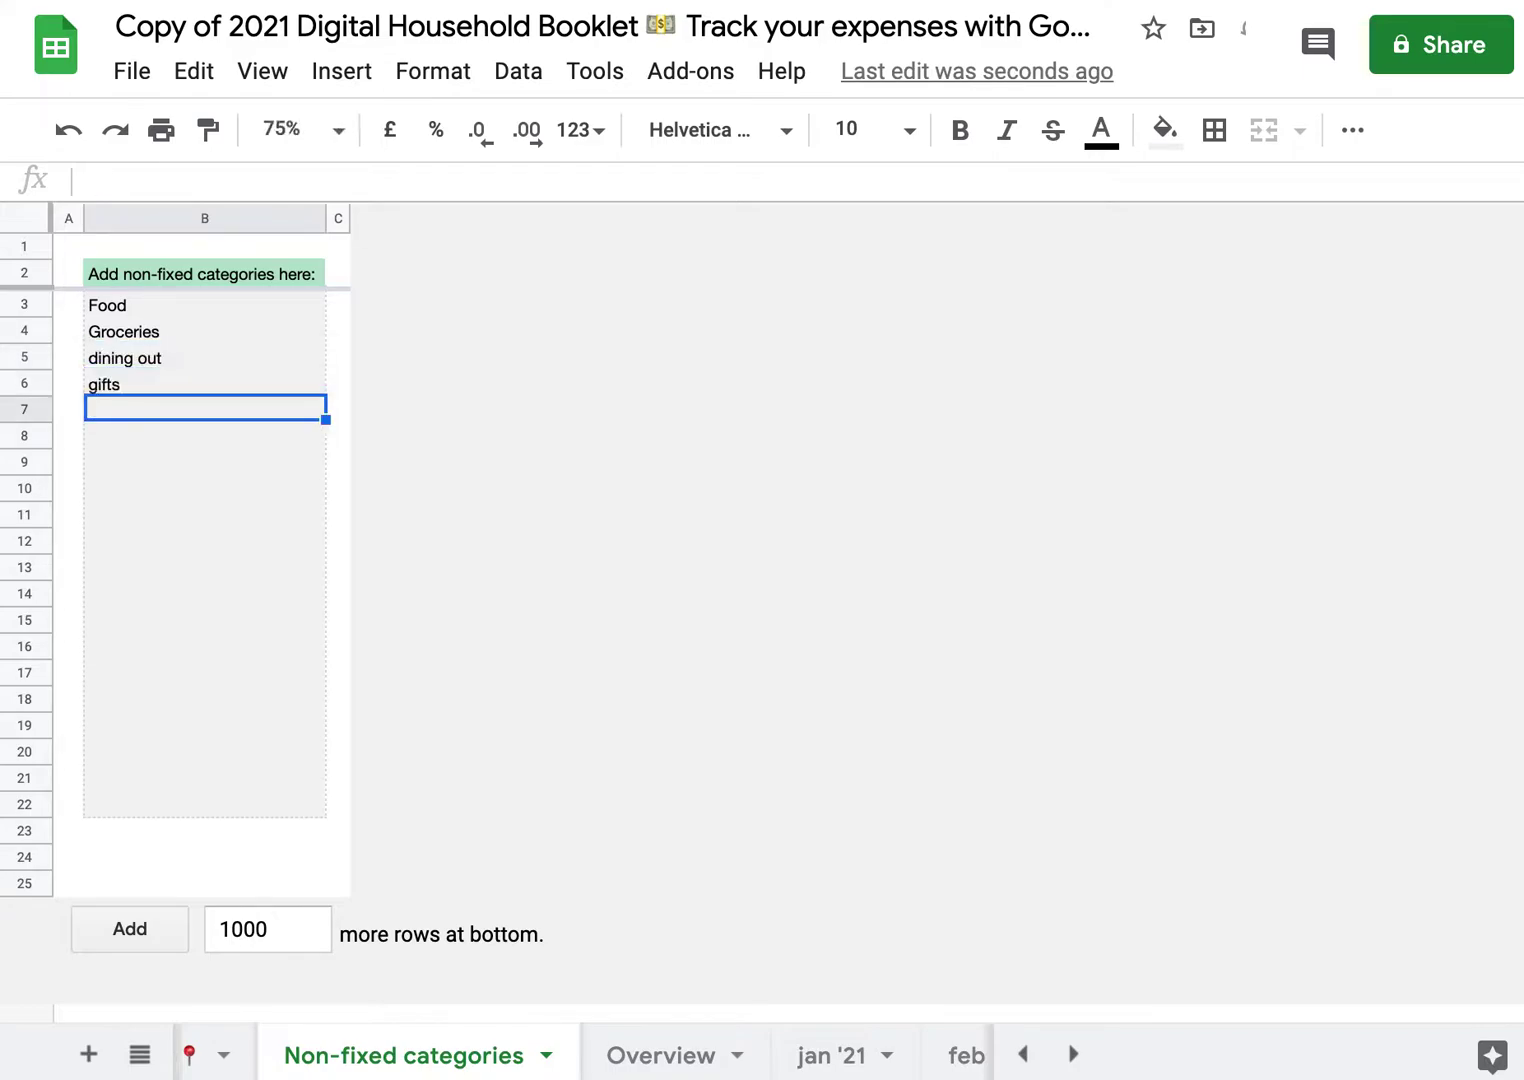
# Add the non-fixed categories Books and Random / misc in B7 and B8.
pyautogui.write('Books')
pyautogui.press('Return')
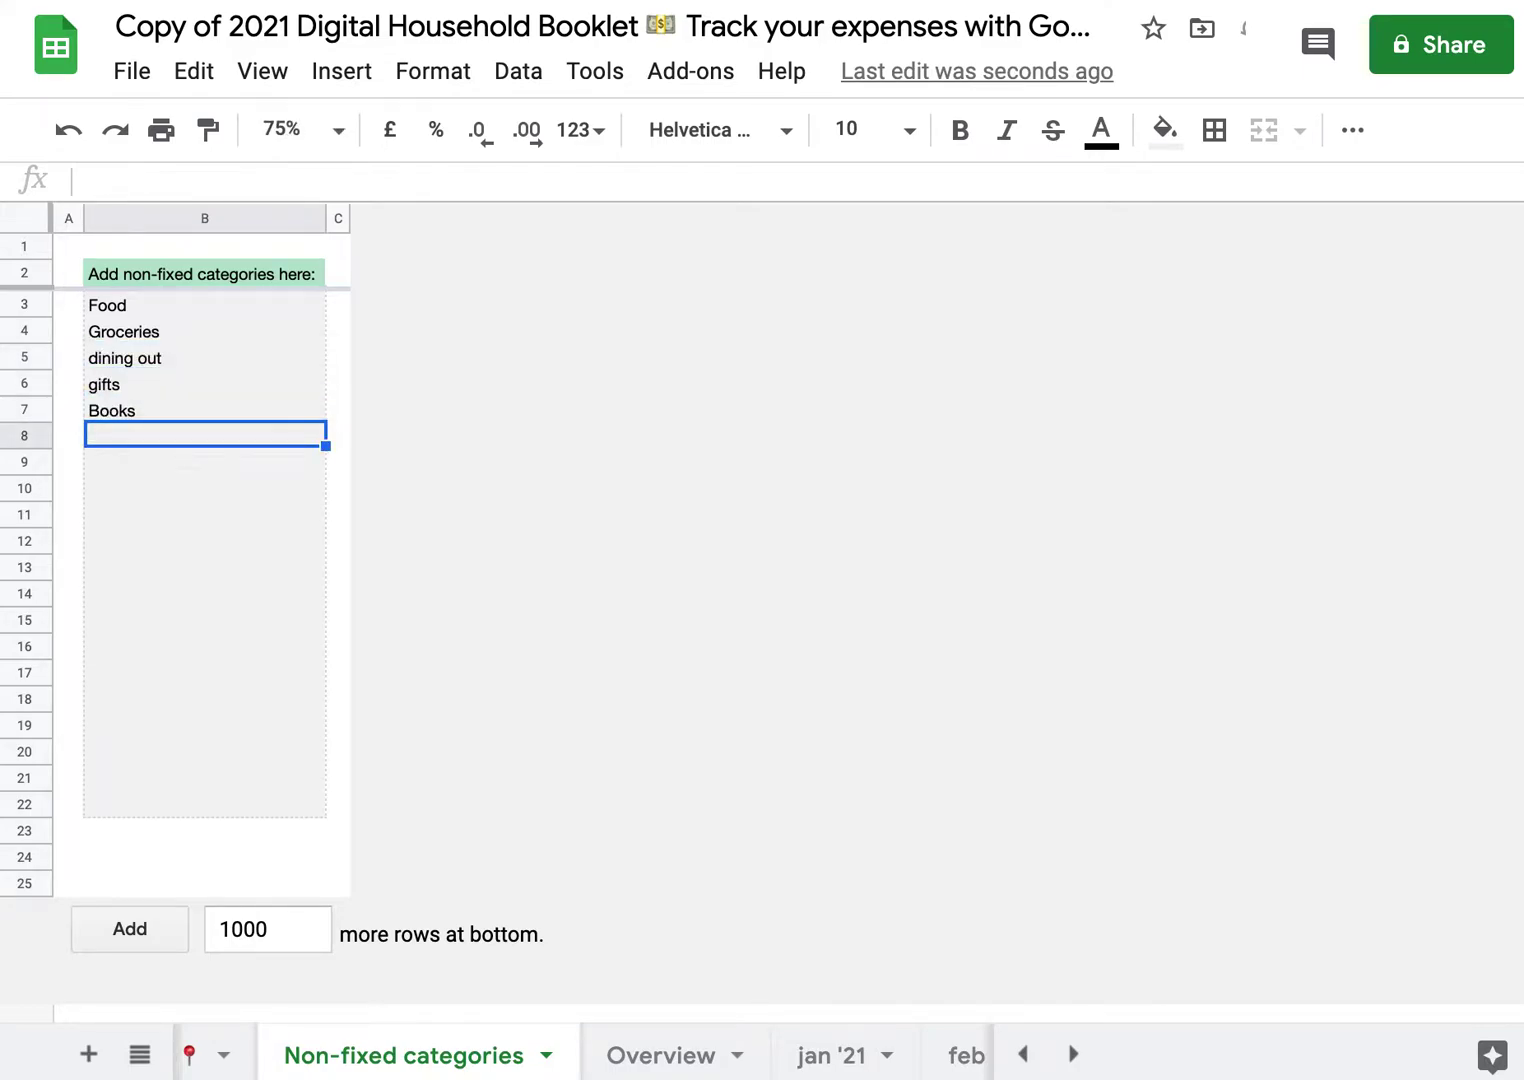
pyautogui.write('Rando')
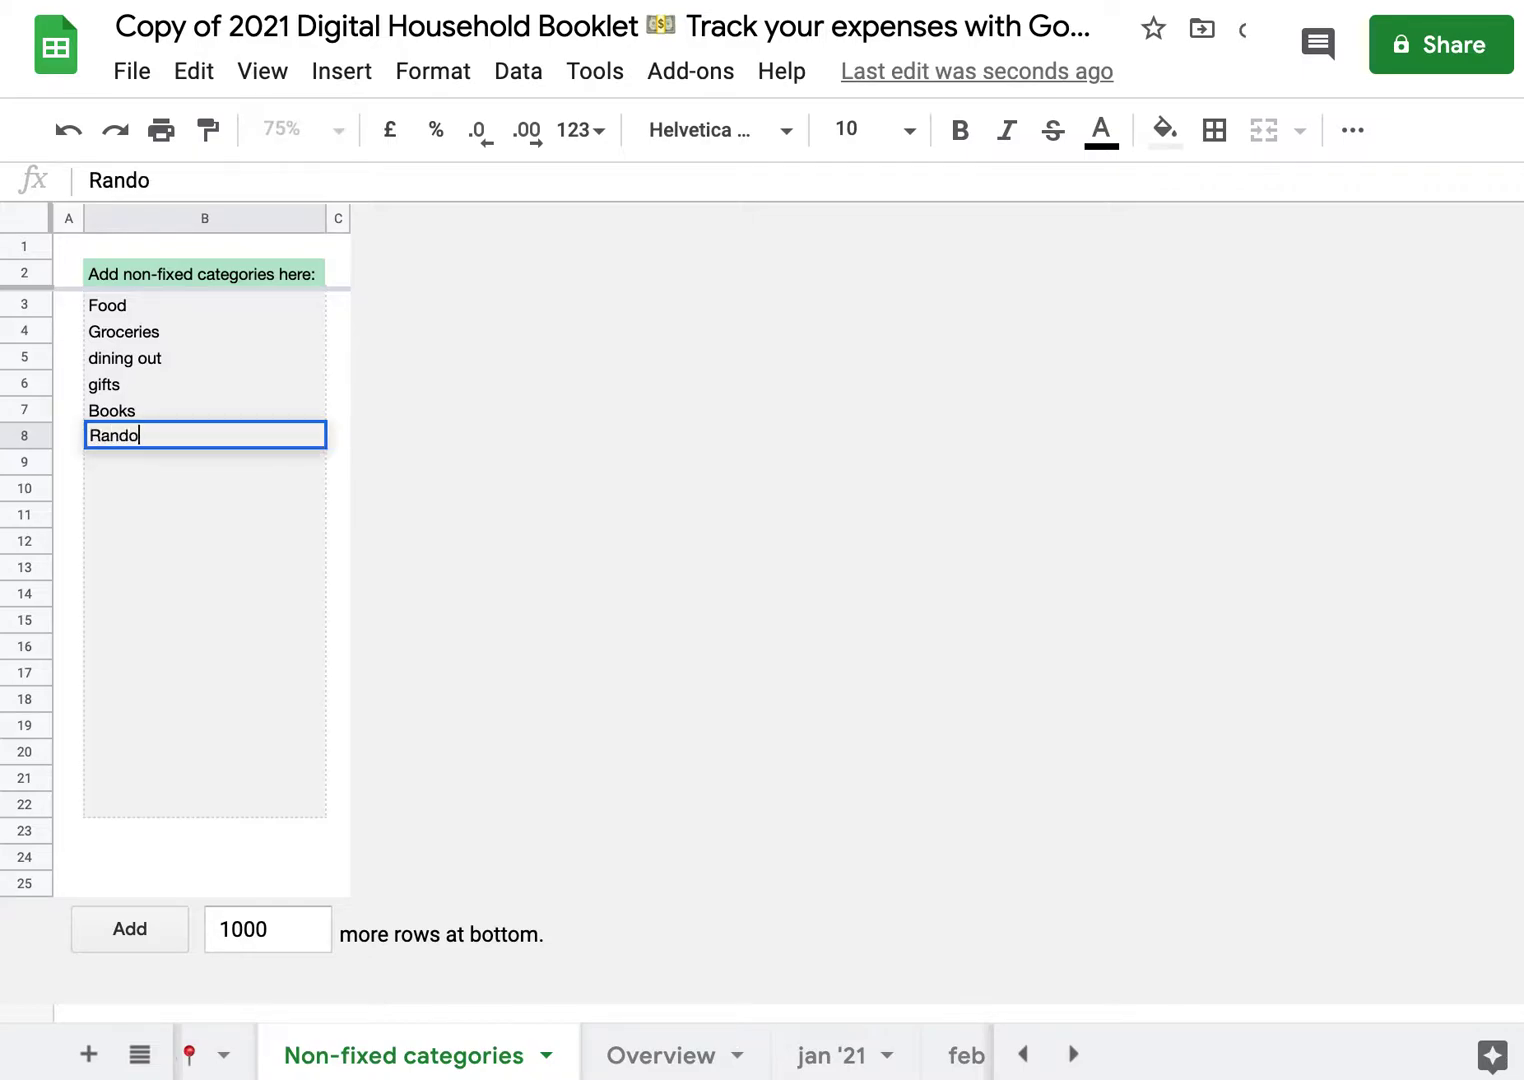
pyautogui.write('m / misc')
pyautogui.press('Return')
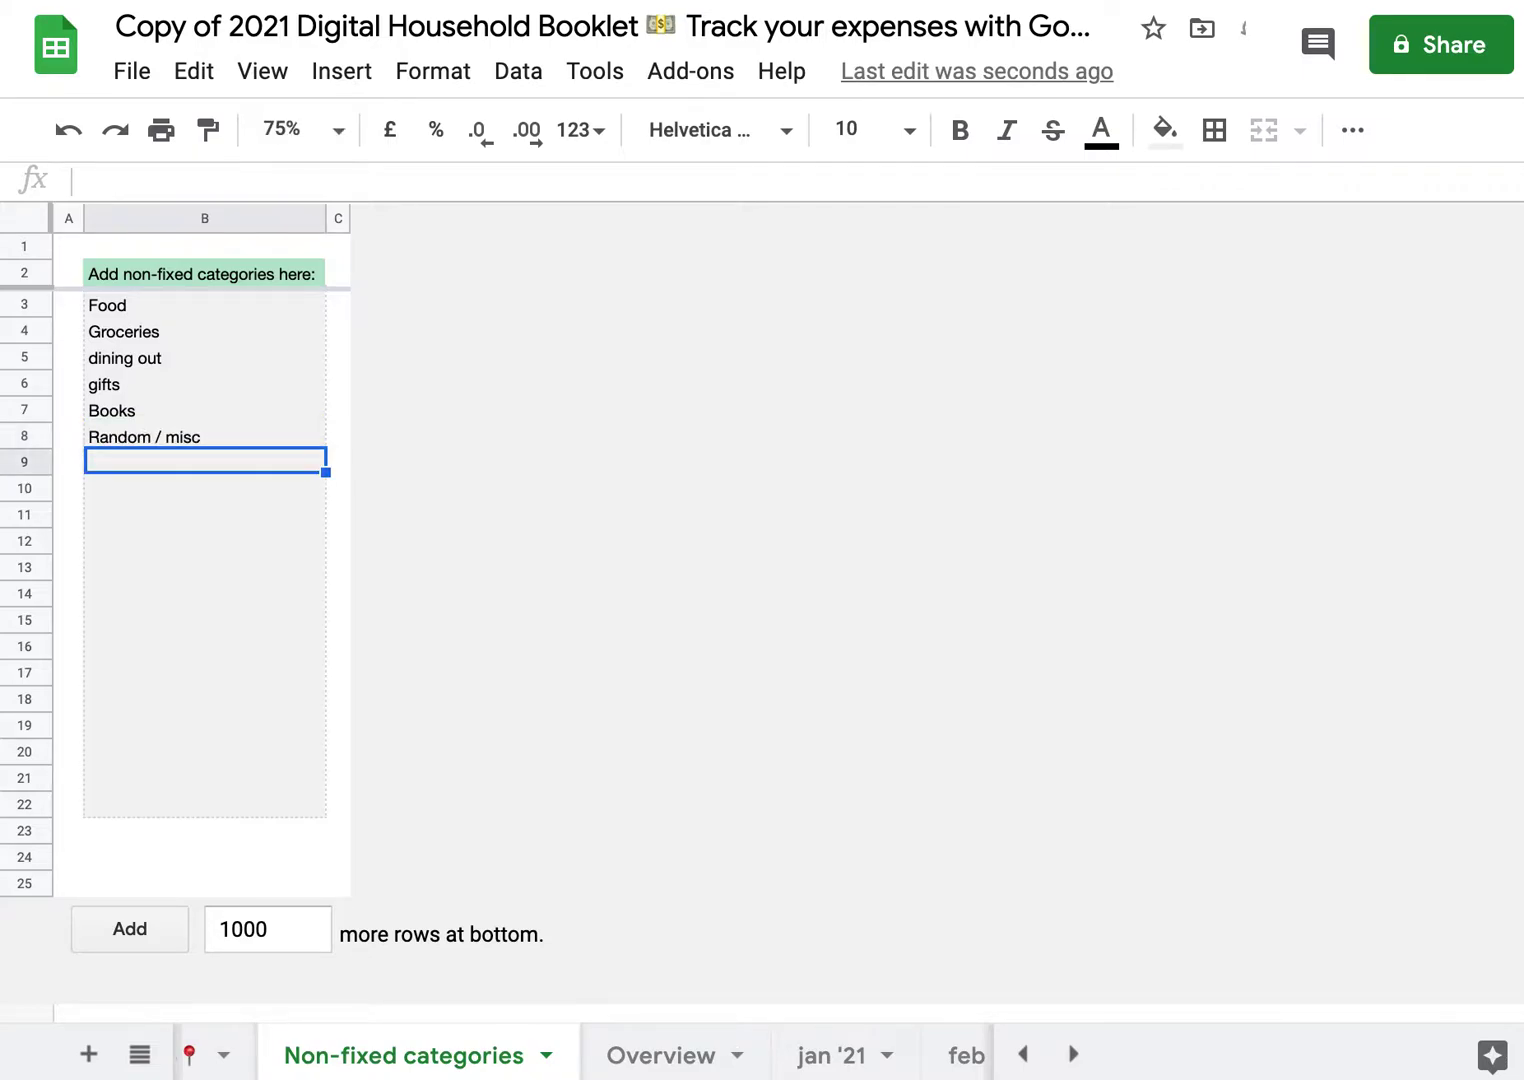
# Check the new categories in the Overview sheet's non-fixed rows and the jan '21 Type choices, returning to Non-fixed categories.
pyautogui.click(416, 1064)
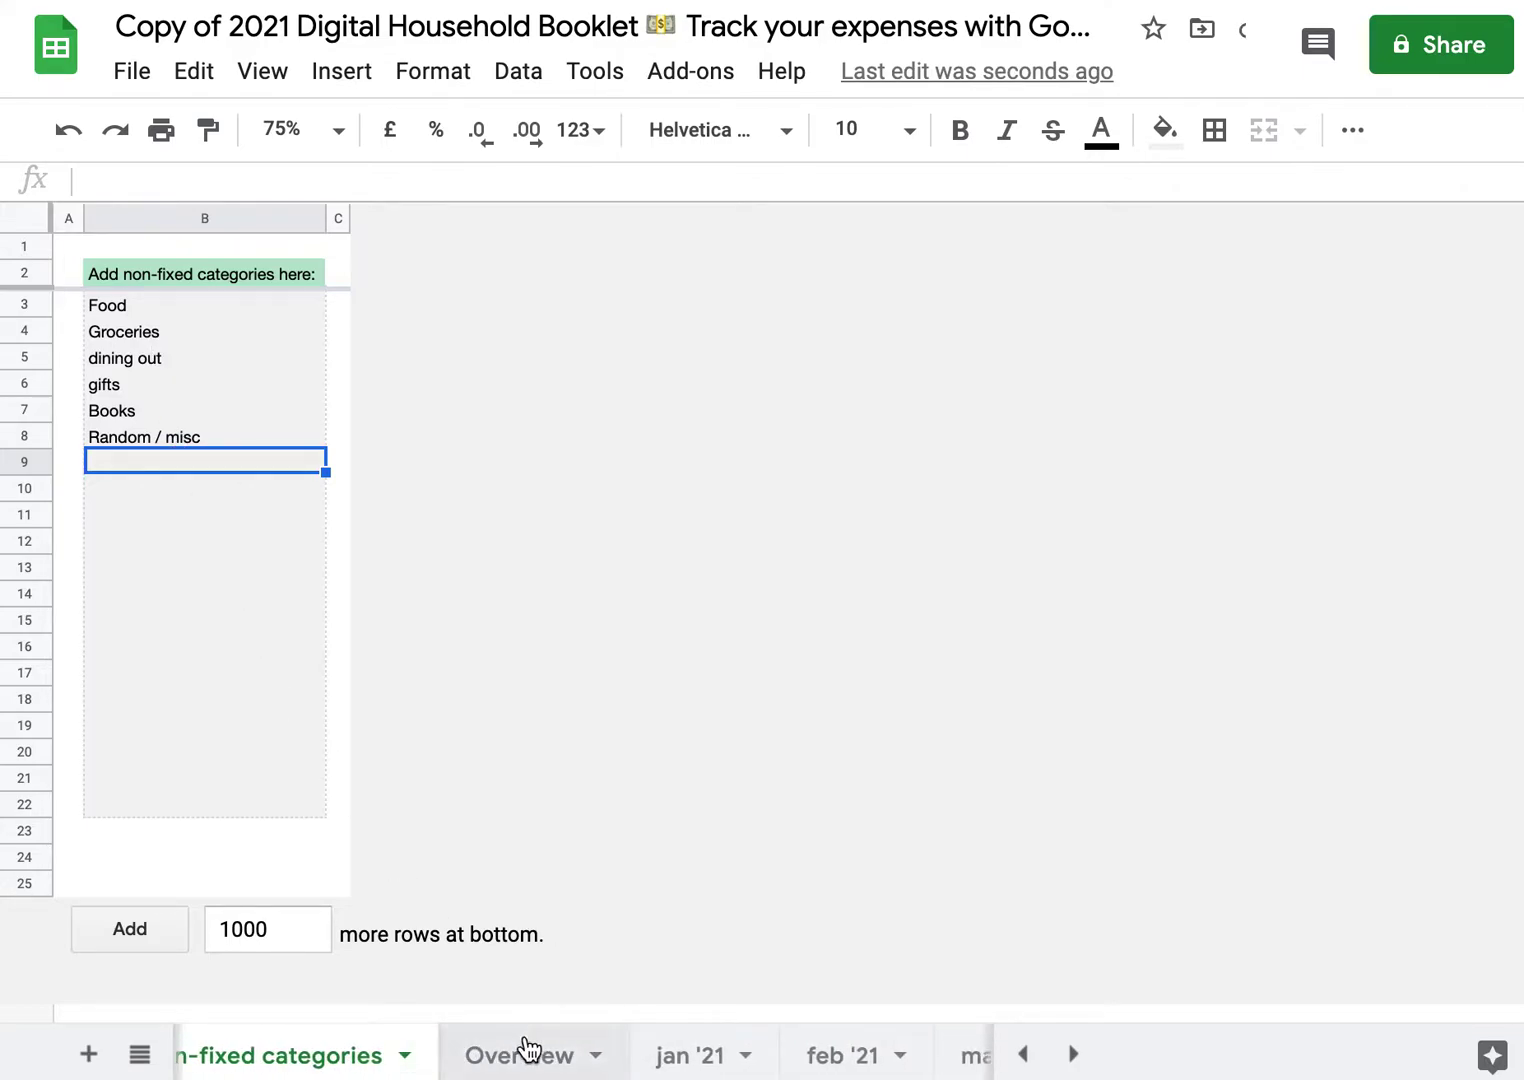
pyautogui.click(533, 1046)
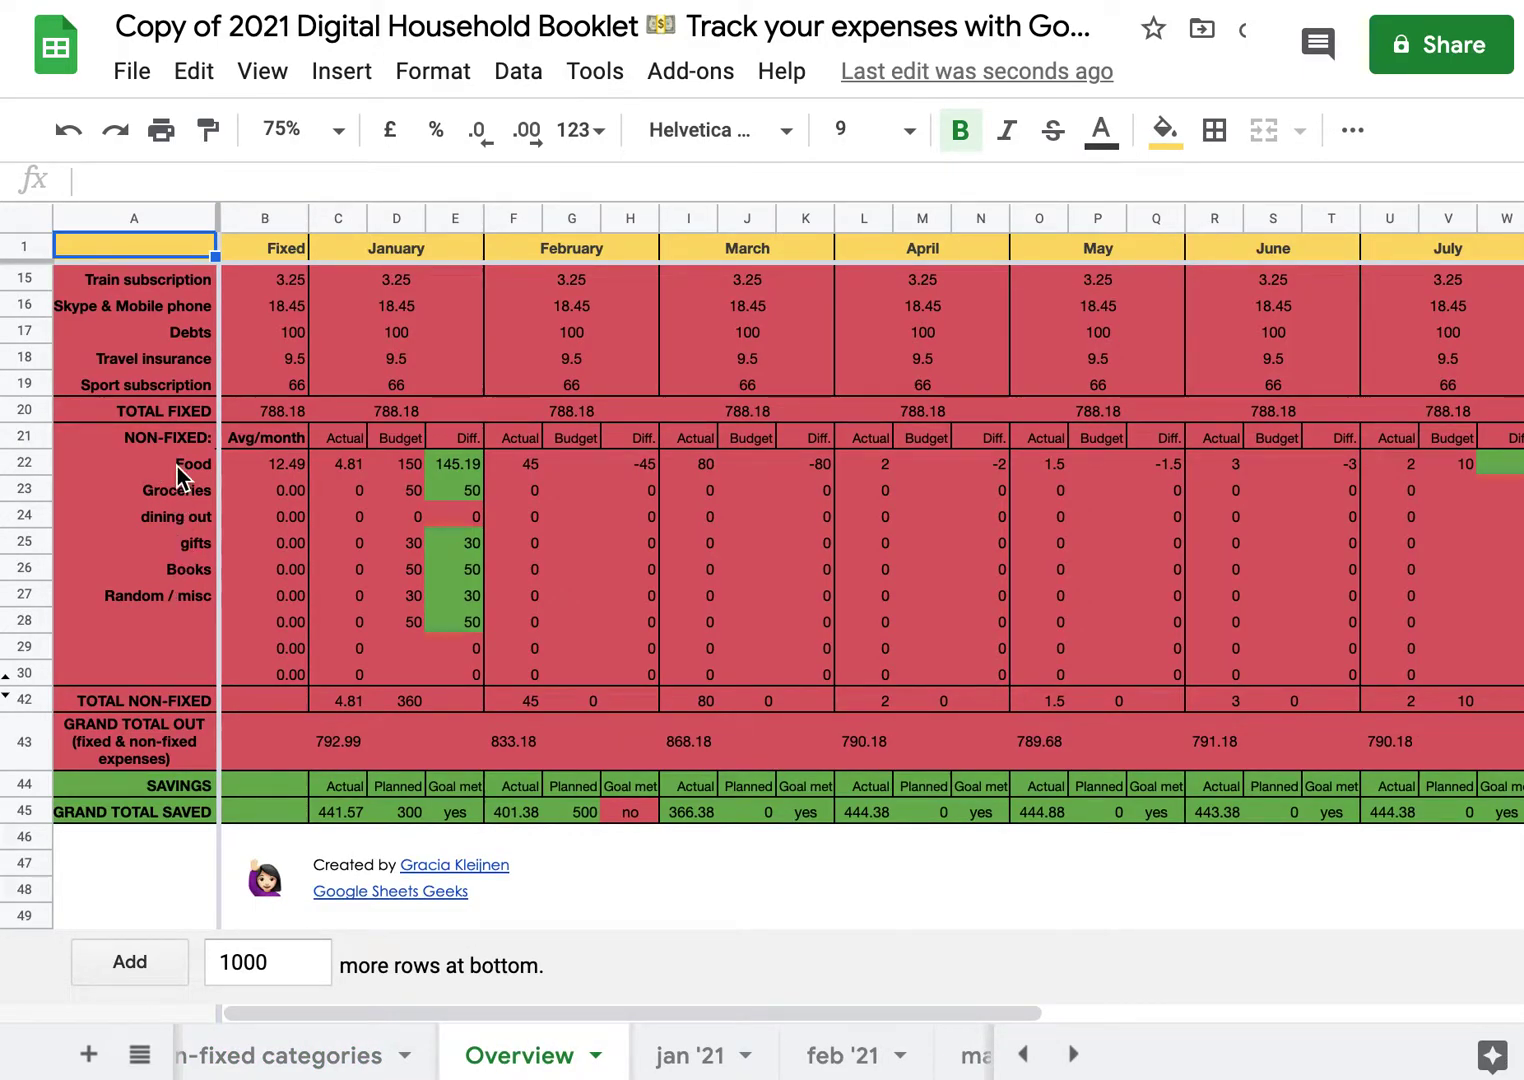
pyautogui.click(177, 465)
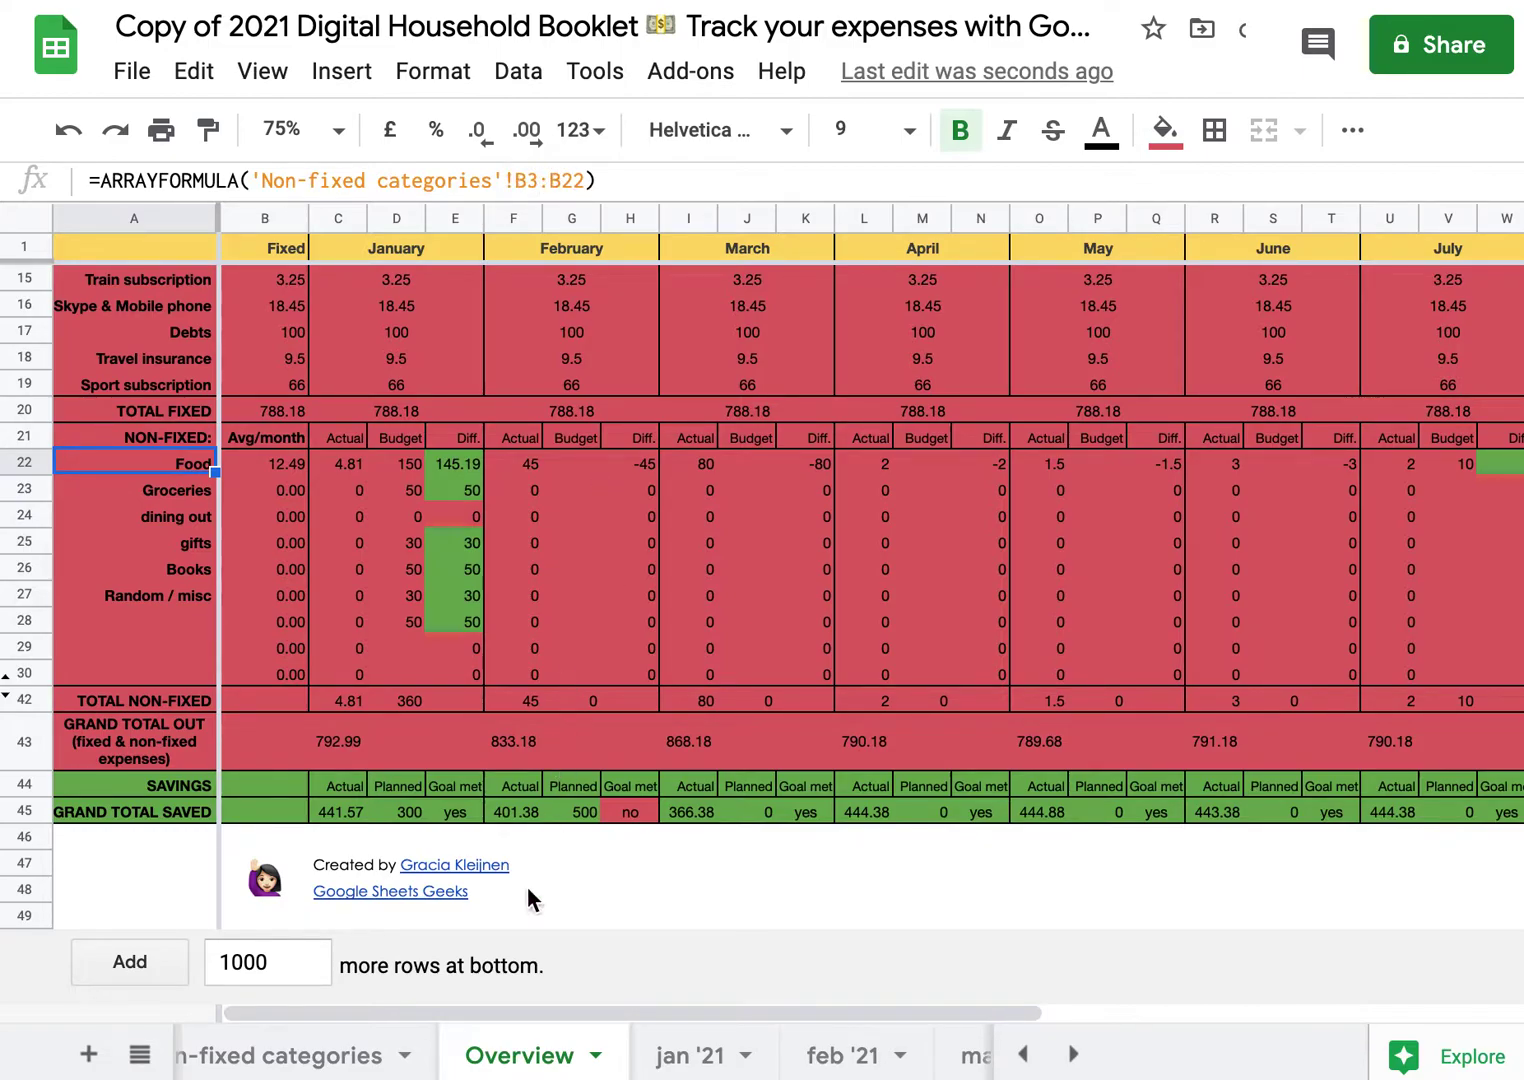
pyautogui.click(691, 1058)
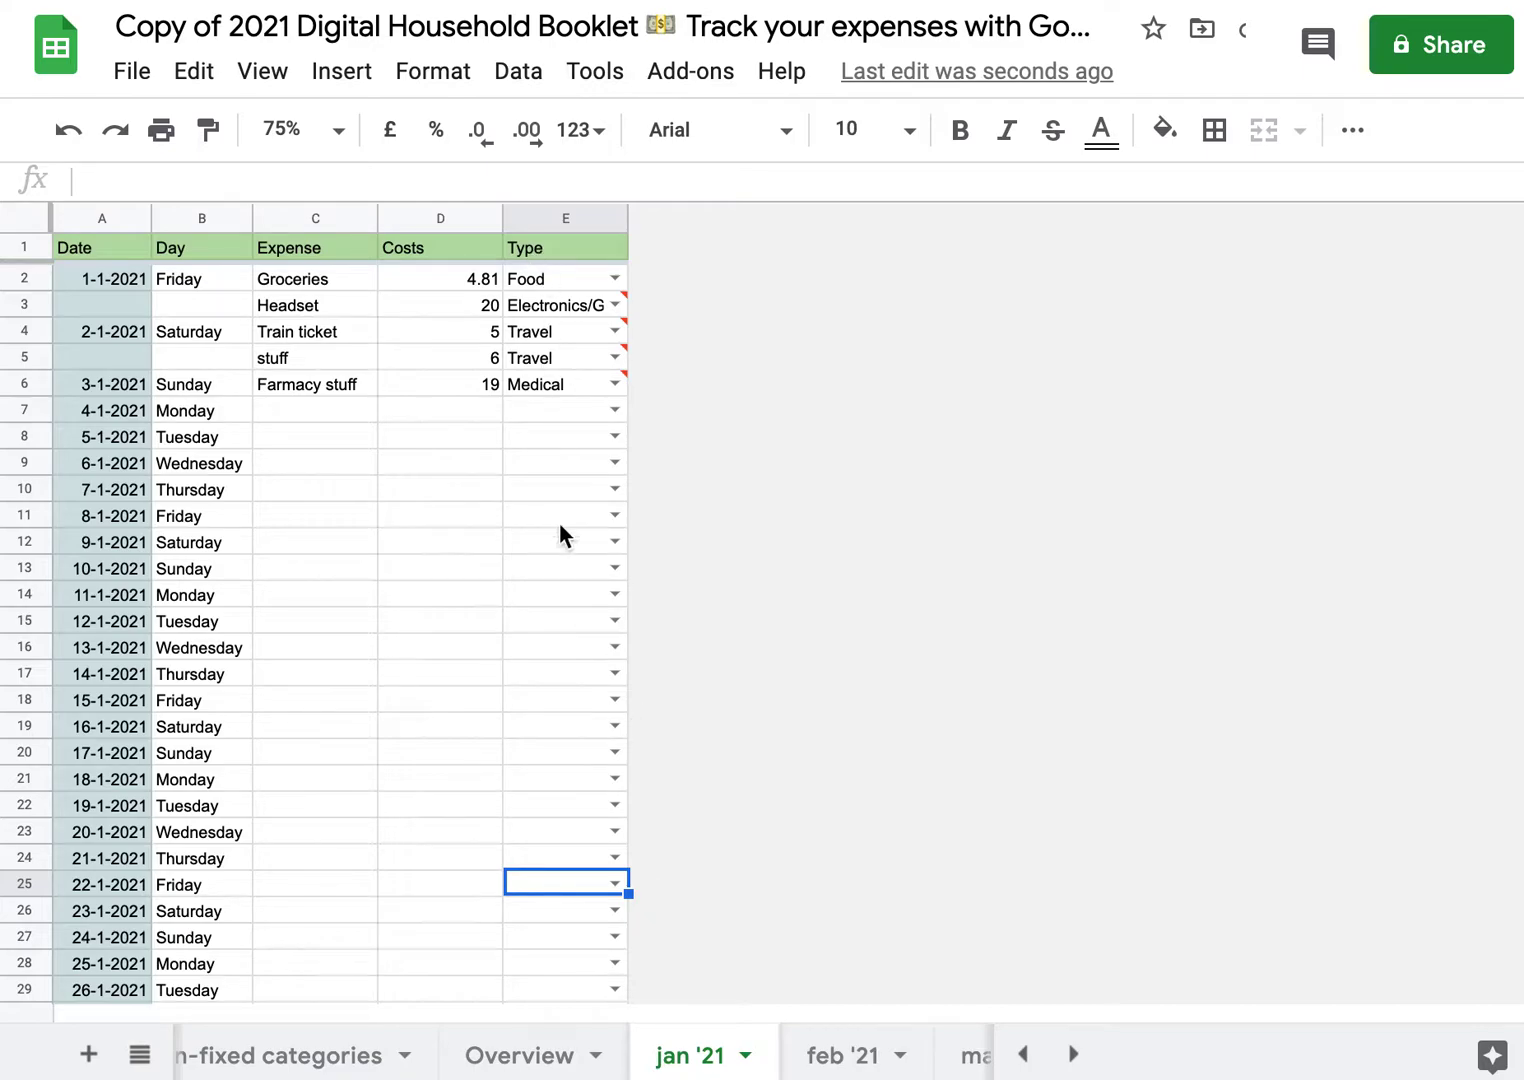
pyautogui.click(613, 437)
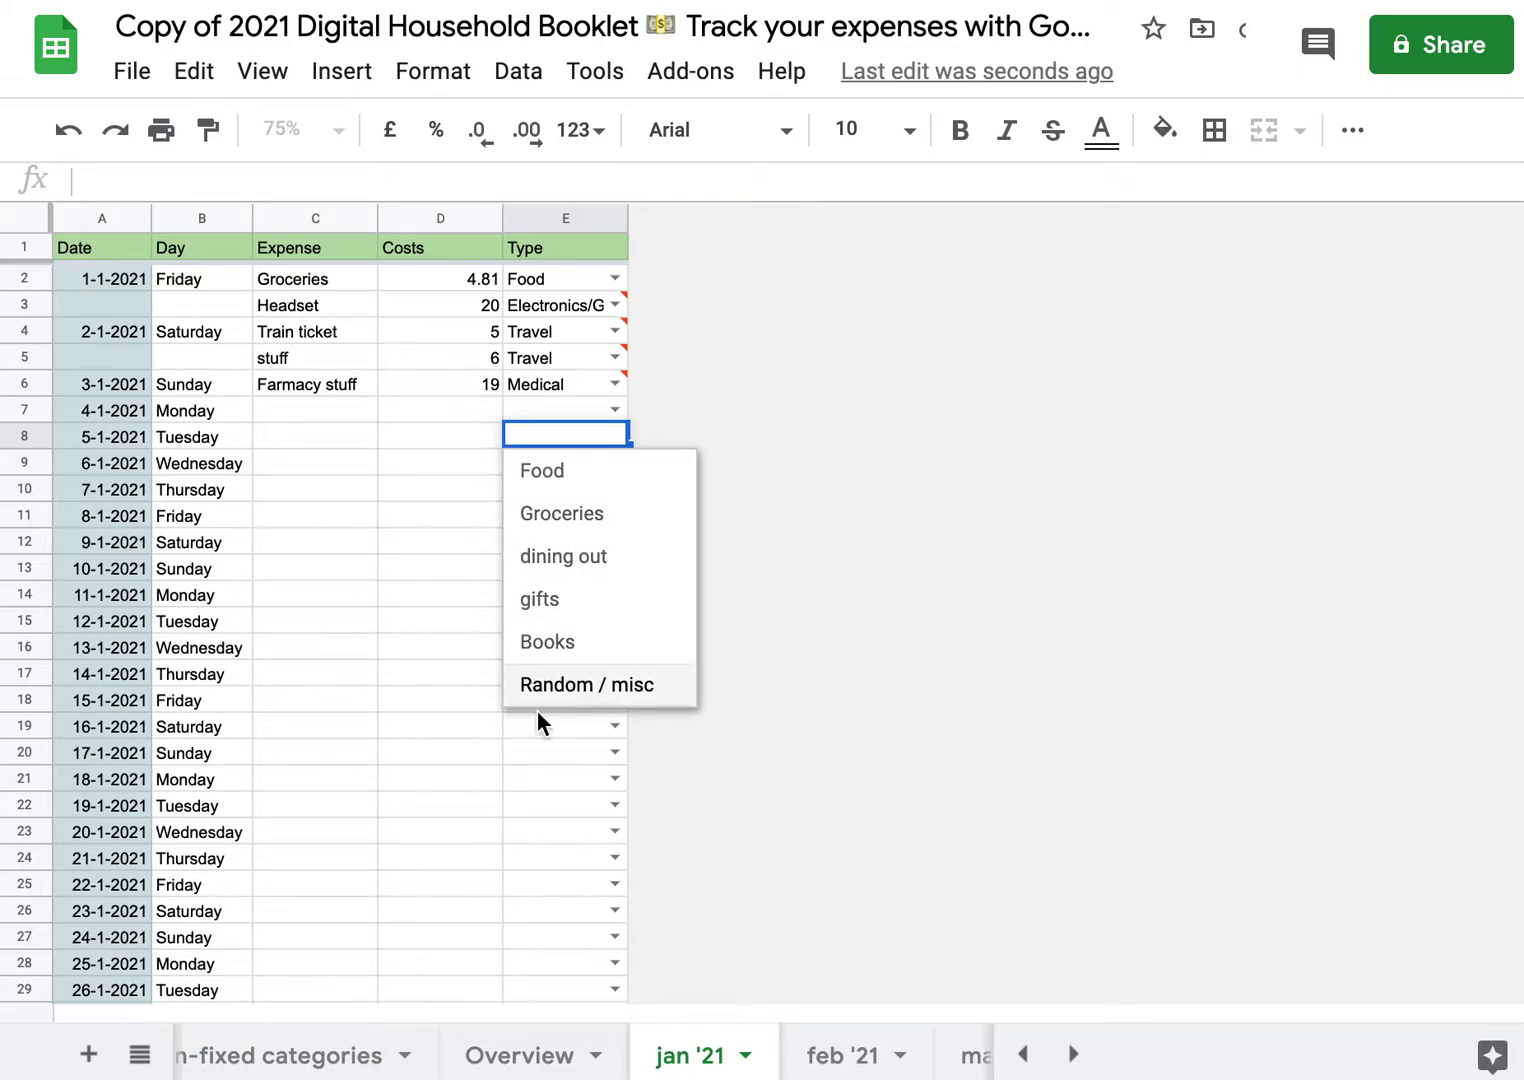
pyautogui.click(274, 1057)
pyautogui.hscroll(-3, 274, 1056)
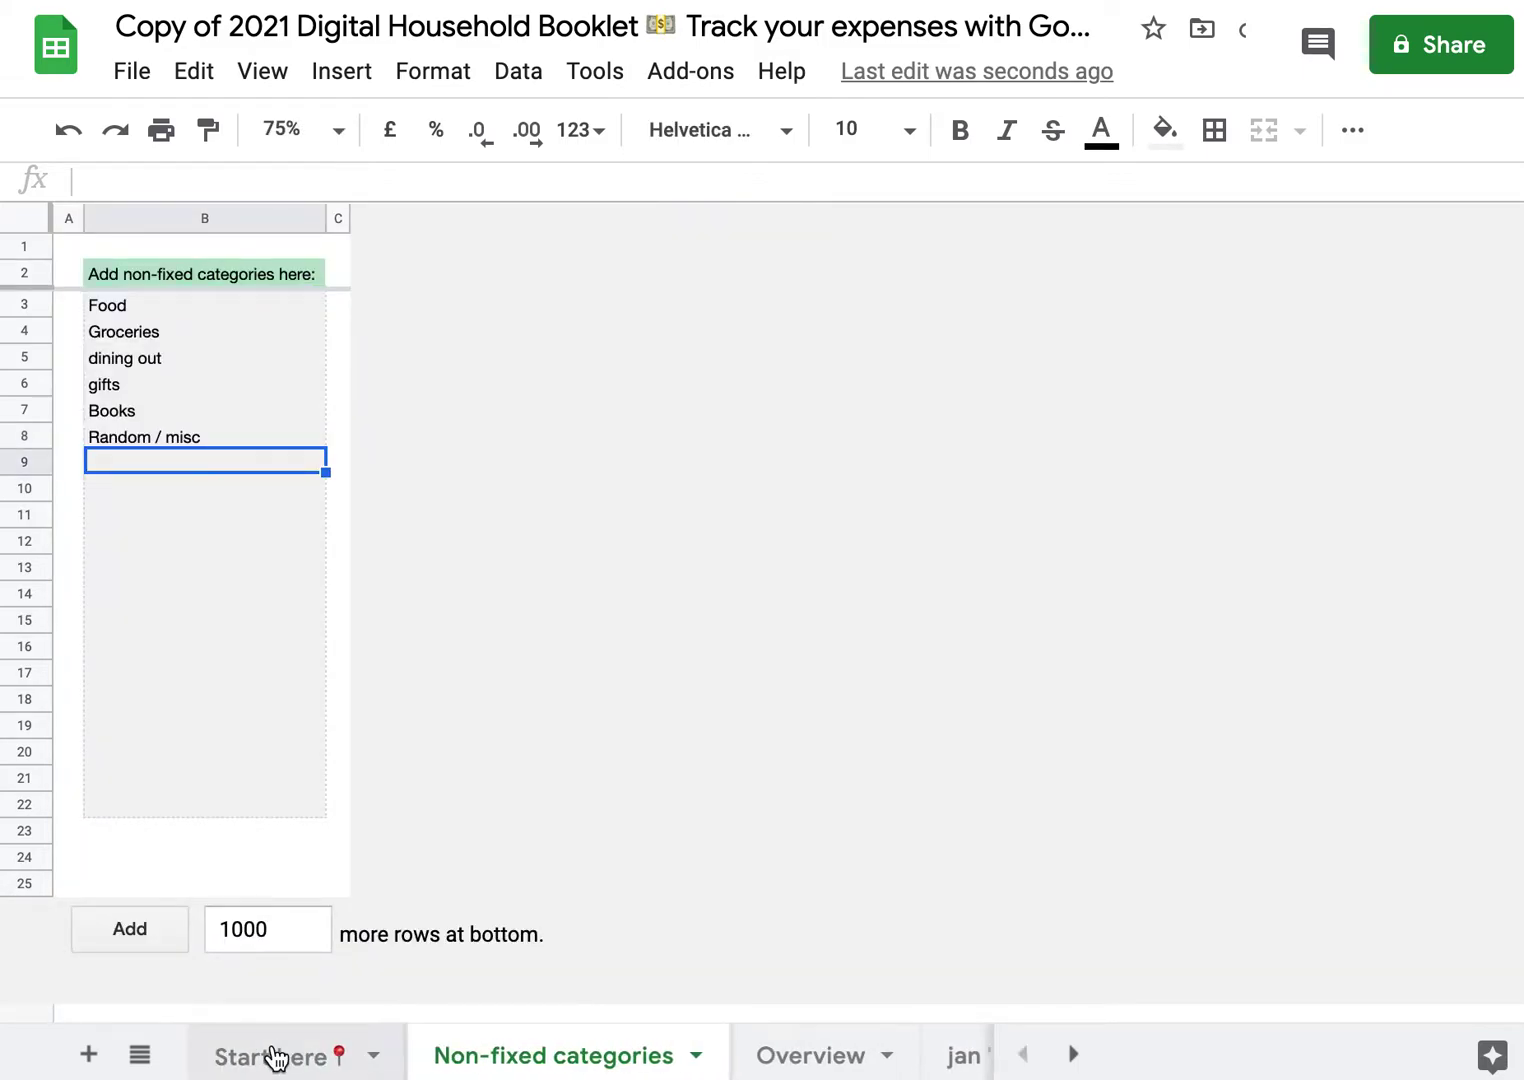
# Set the fixed IN - Salary amount in B2 of the Overview sheet to 2345.67.
pyautogui.hscroll(1, 545, 1050)
pyautogui.hscroll(3, 546, 1053)
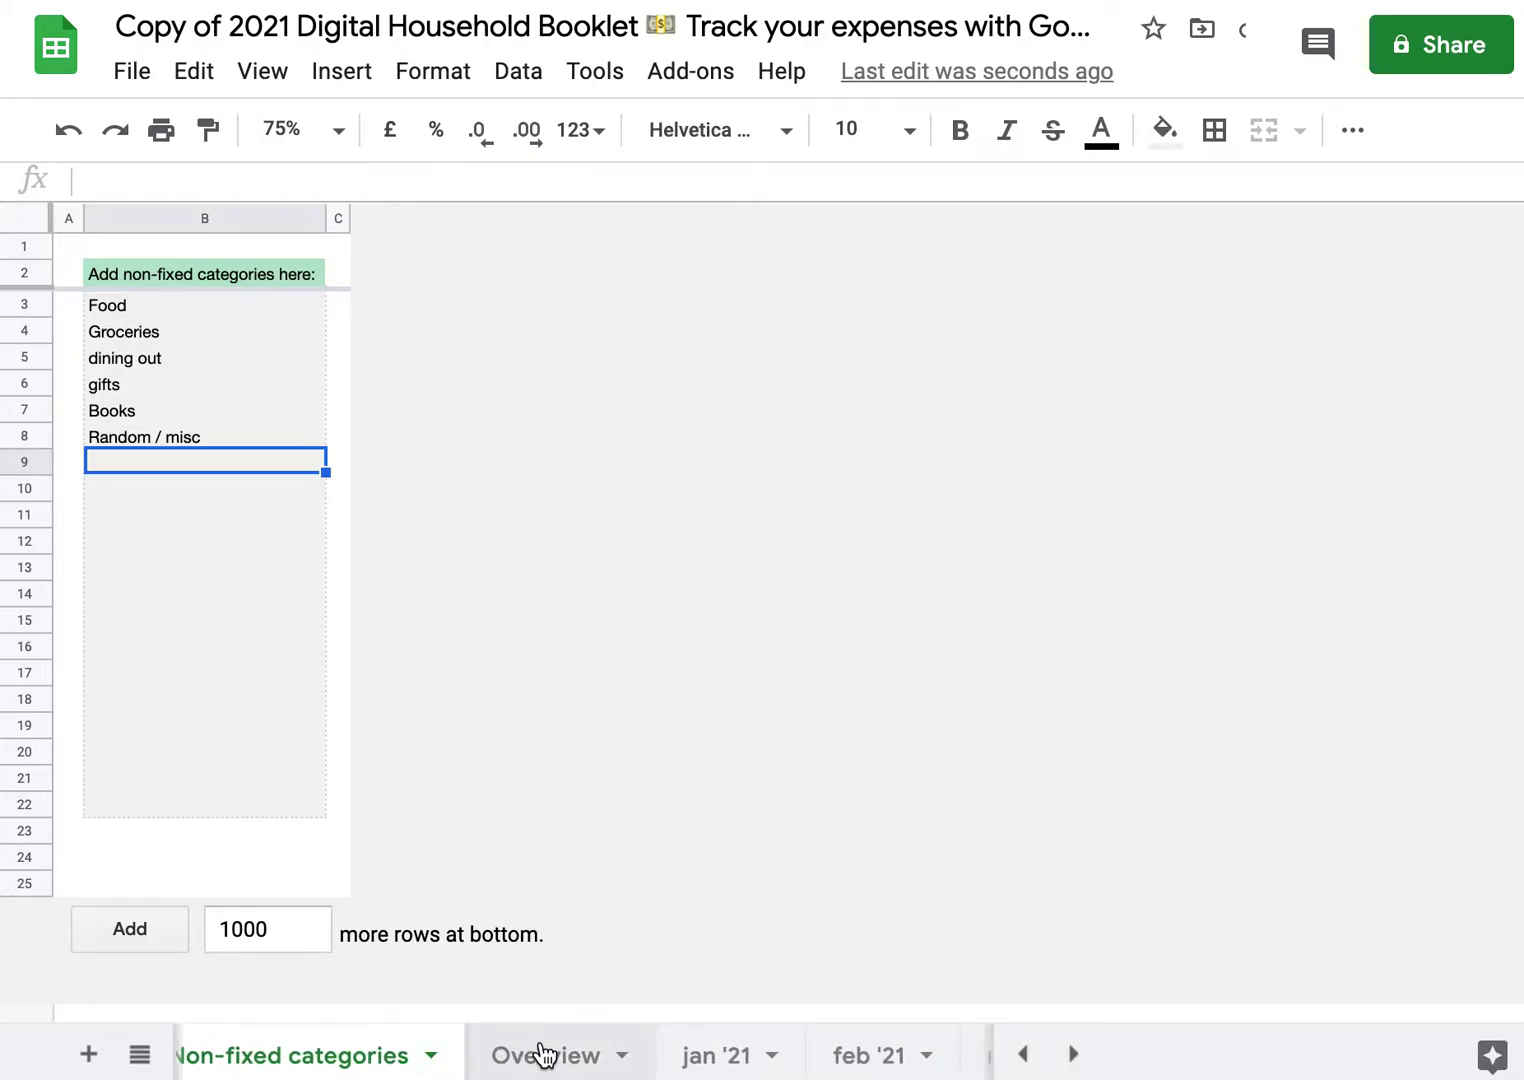
pyautogui.click(546, 1055)
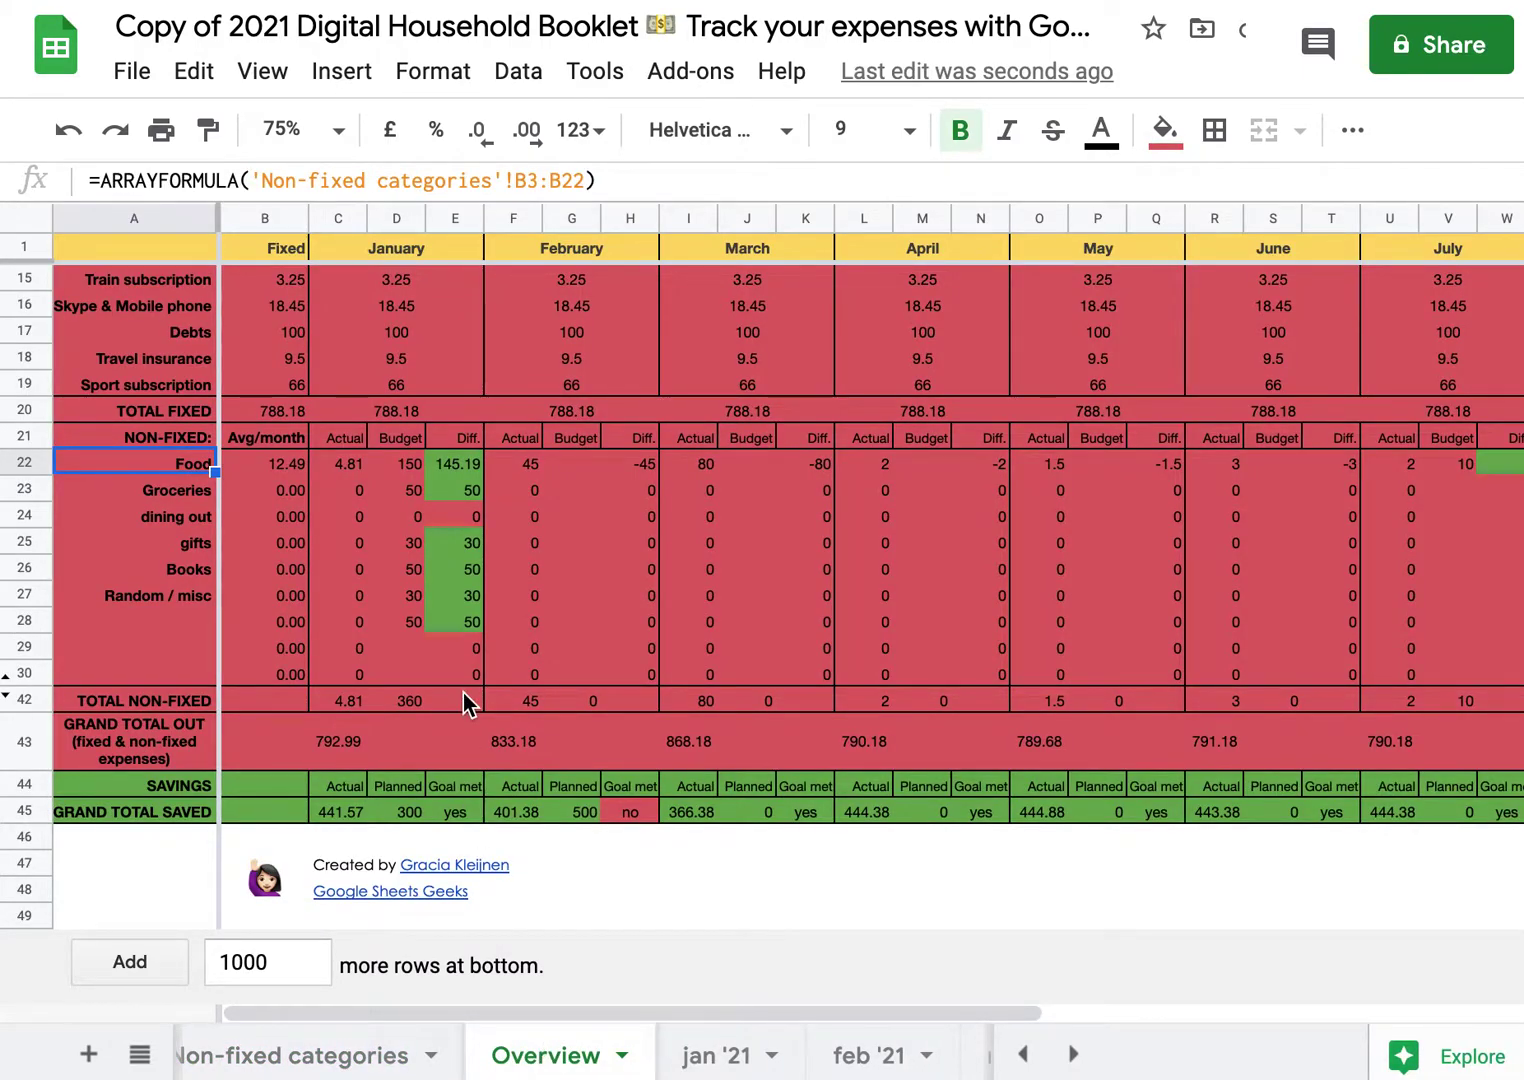
pyautogui.scroll(5, 463, 691)
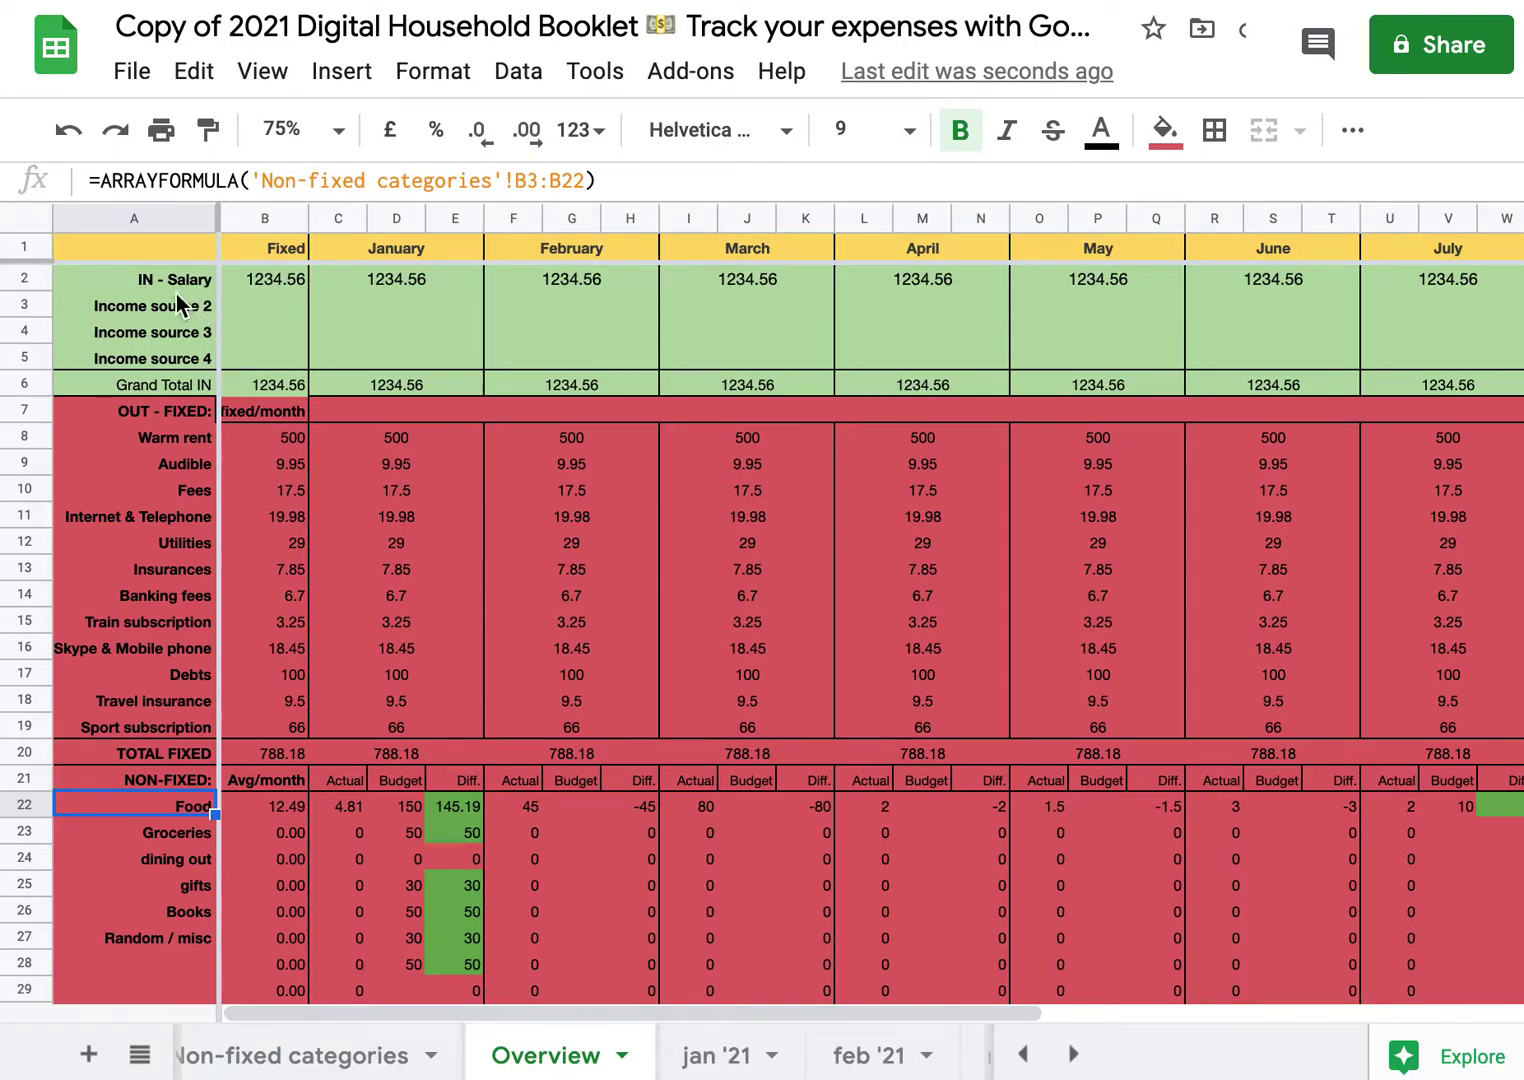
pyautogui.moveTo(181, 278); pyautogui.dragTo(191, 349)
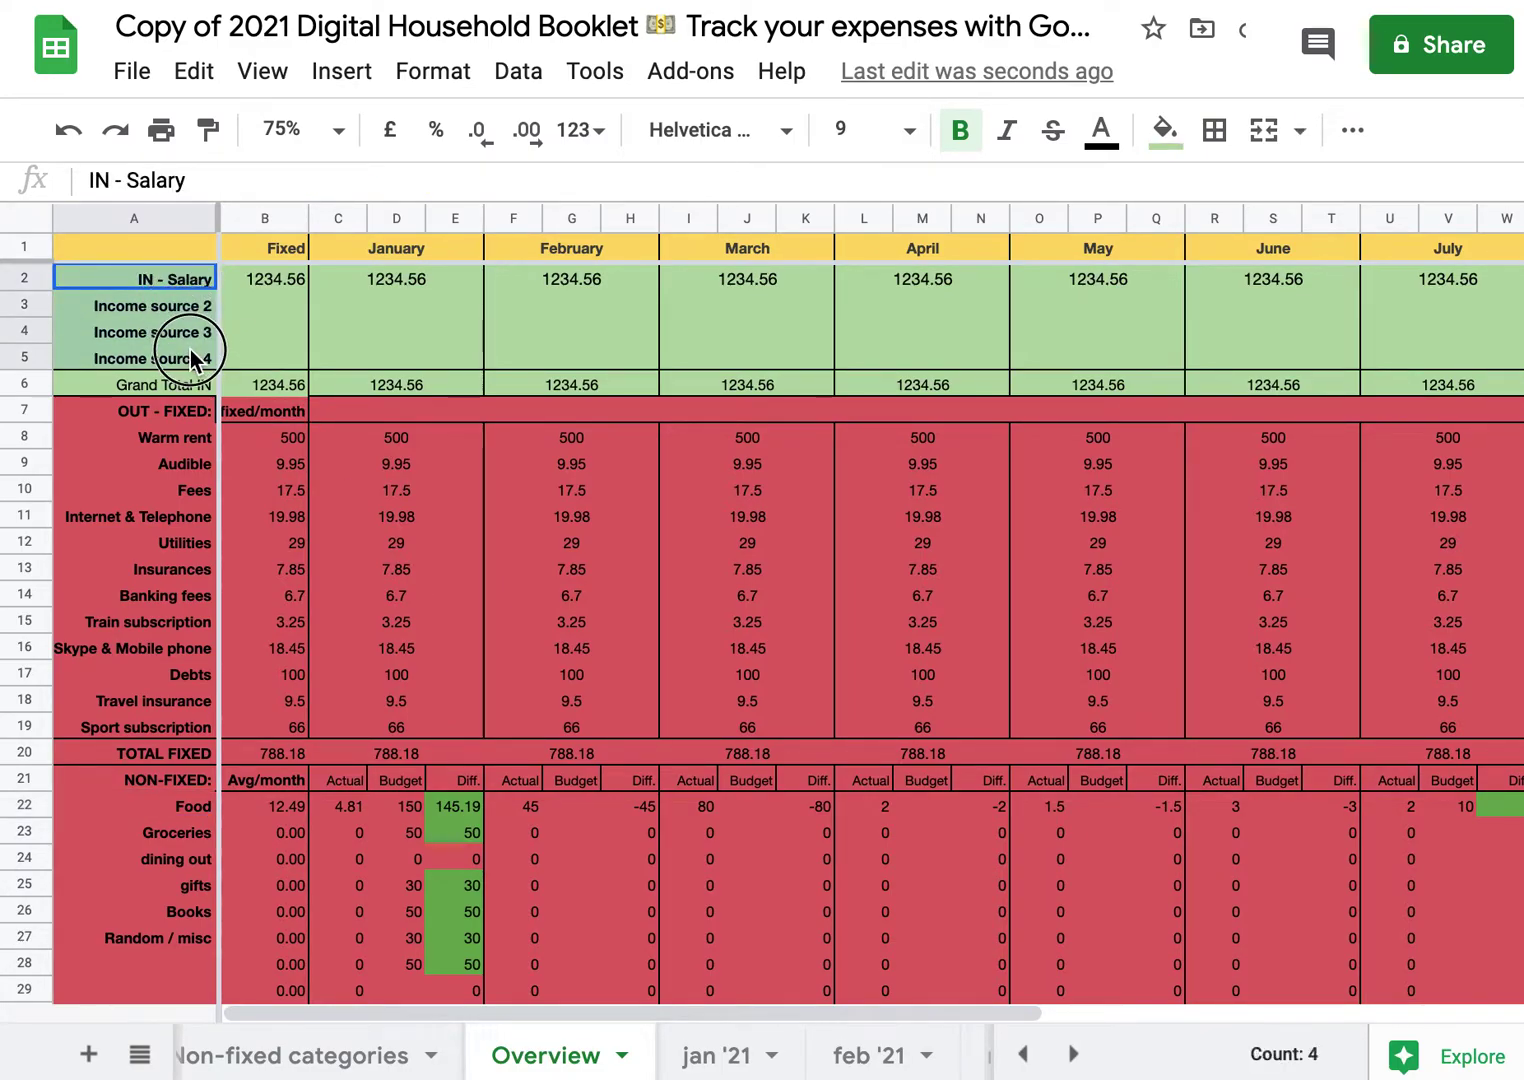
pyautogui.click(197, 276)
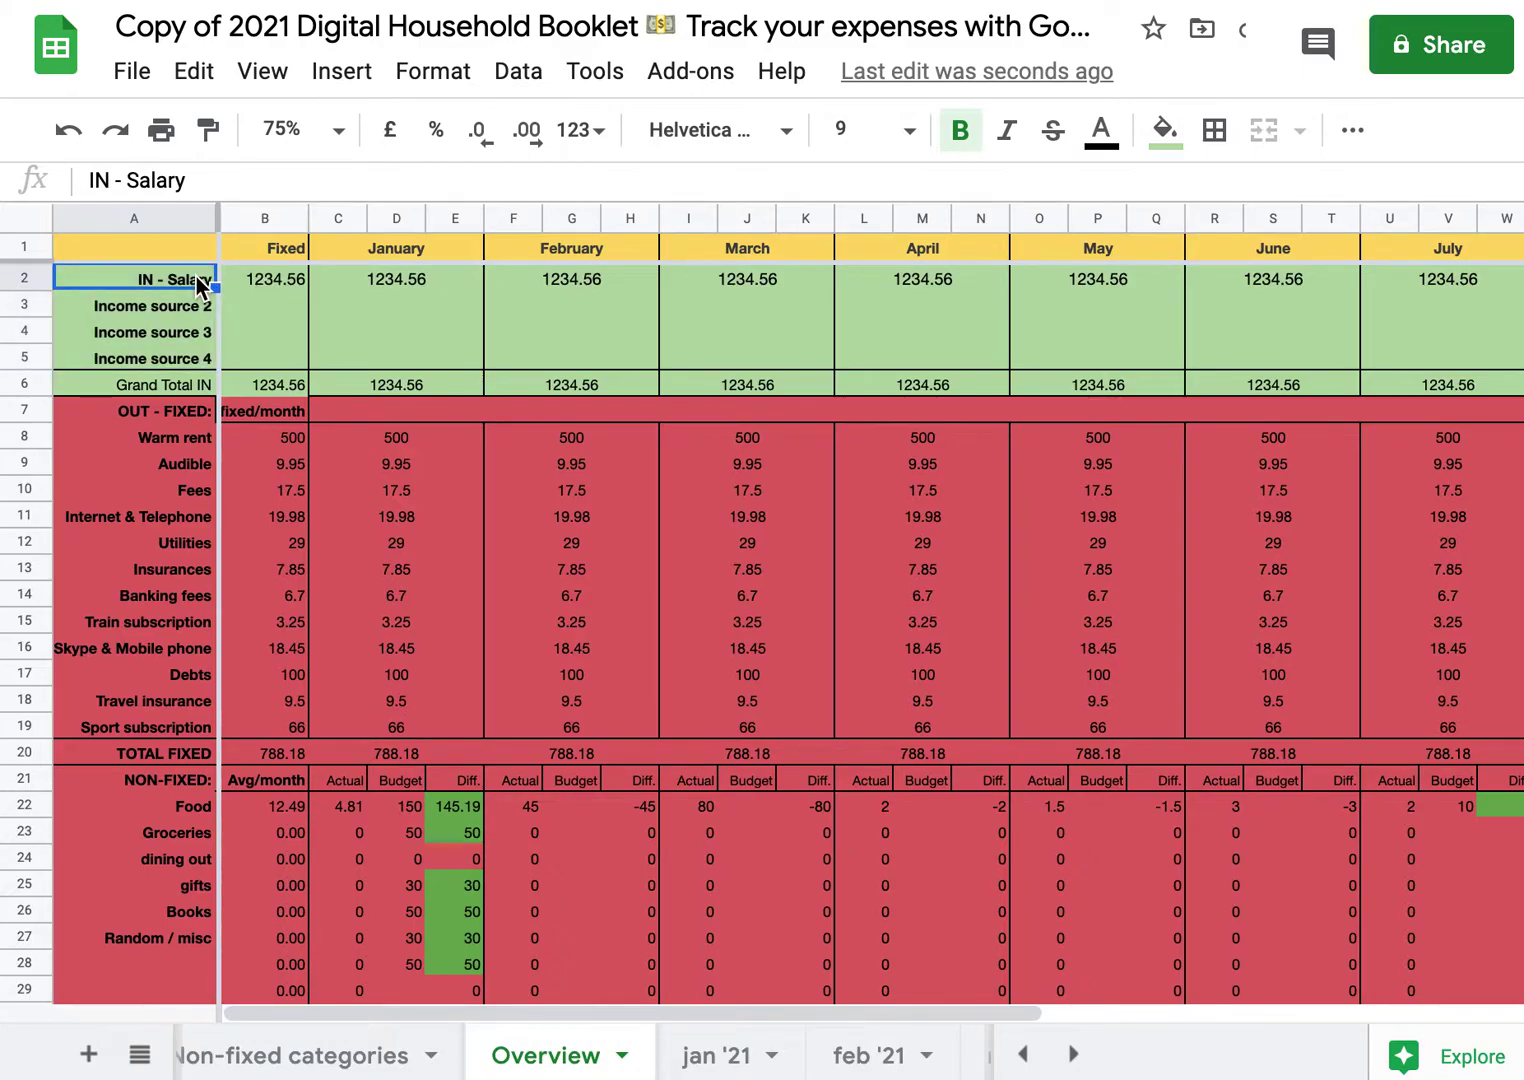
pyautogui.click(261, 276)
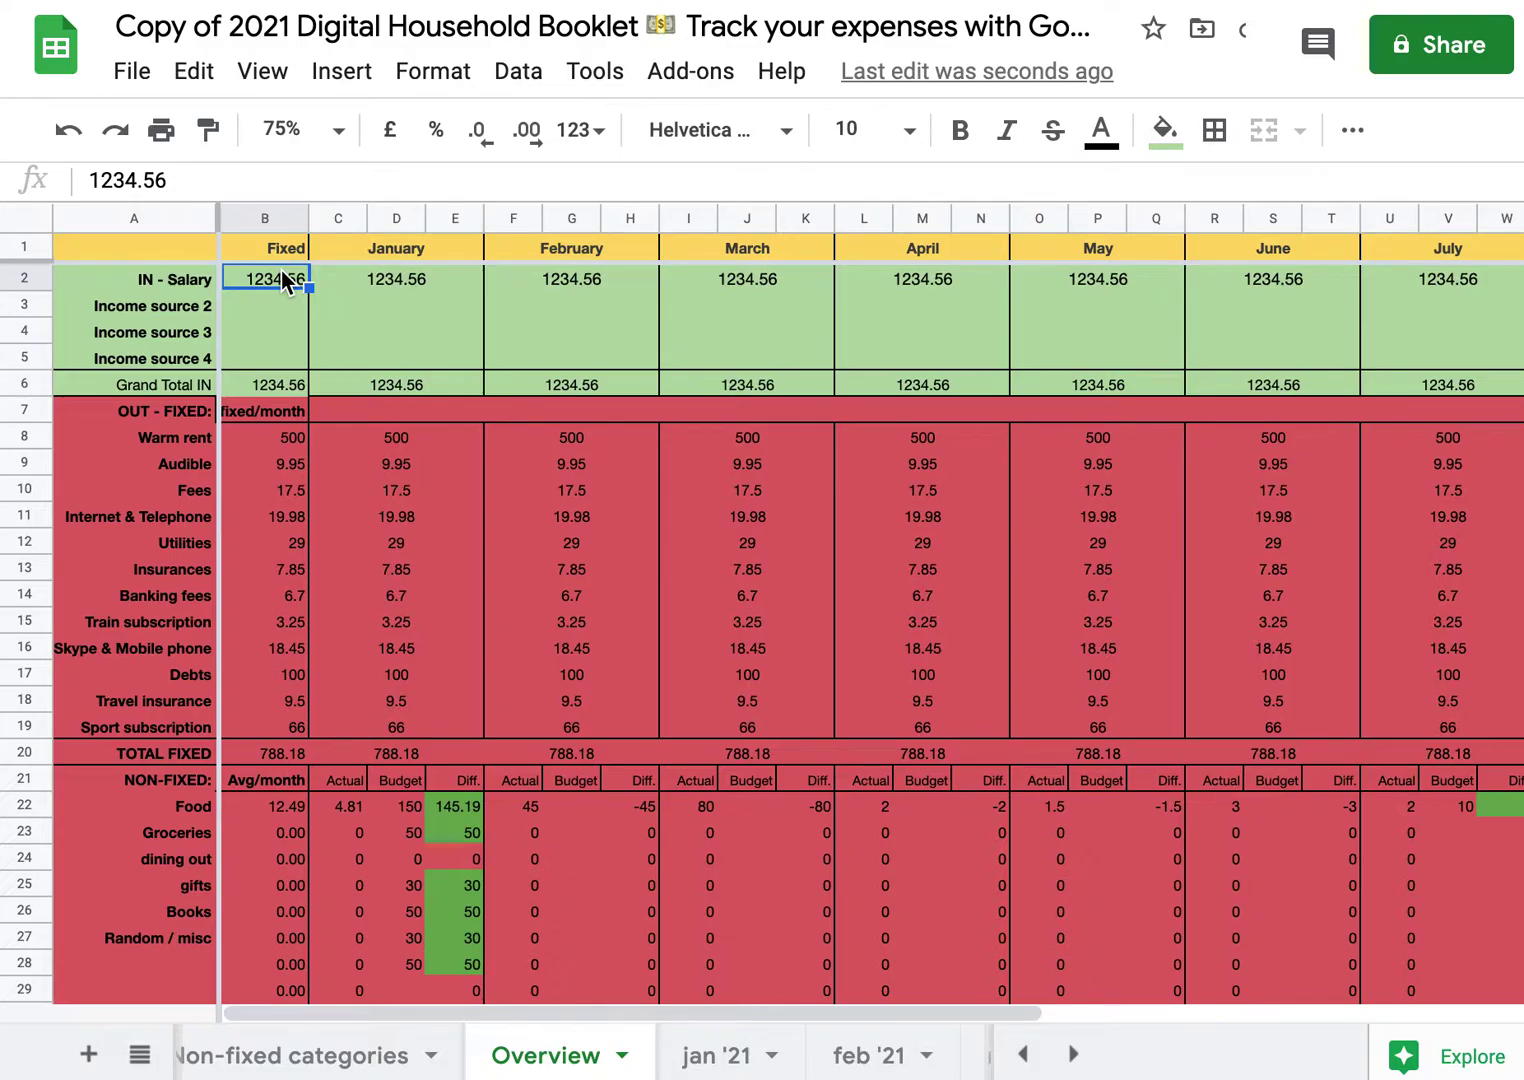
pyautogui.write('2345.67')
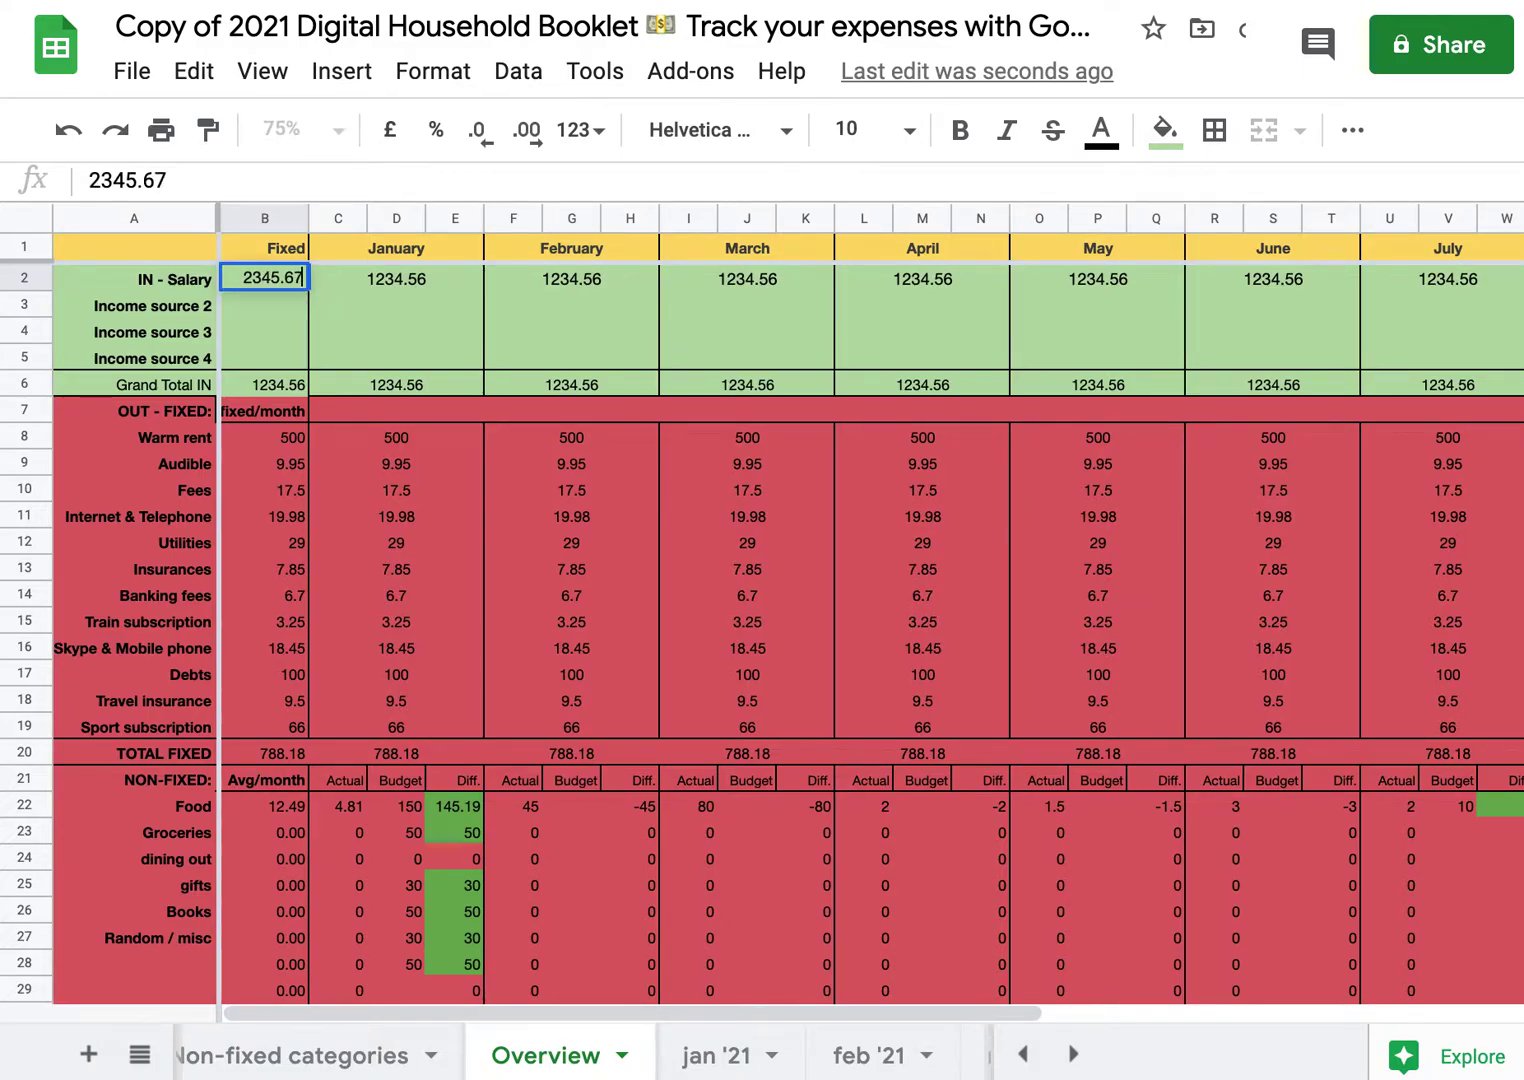
pyautogui.press('Return')
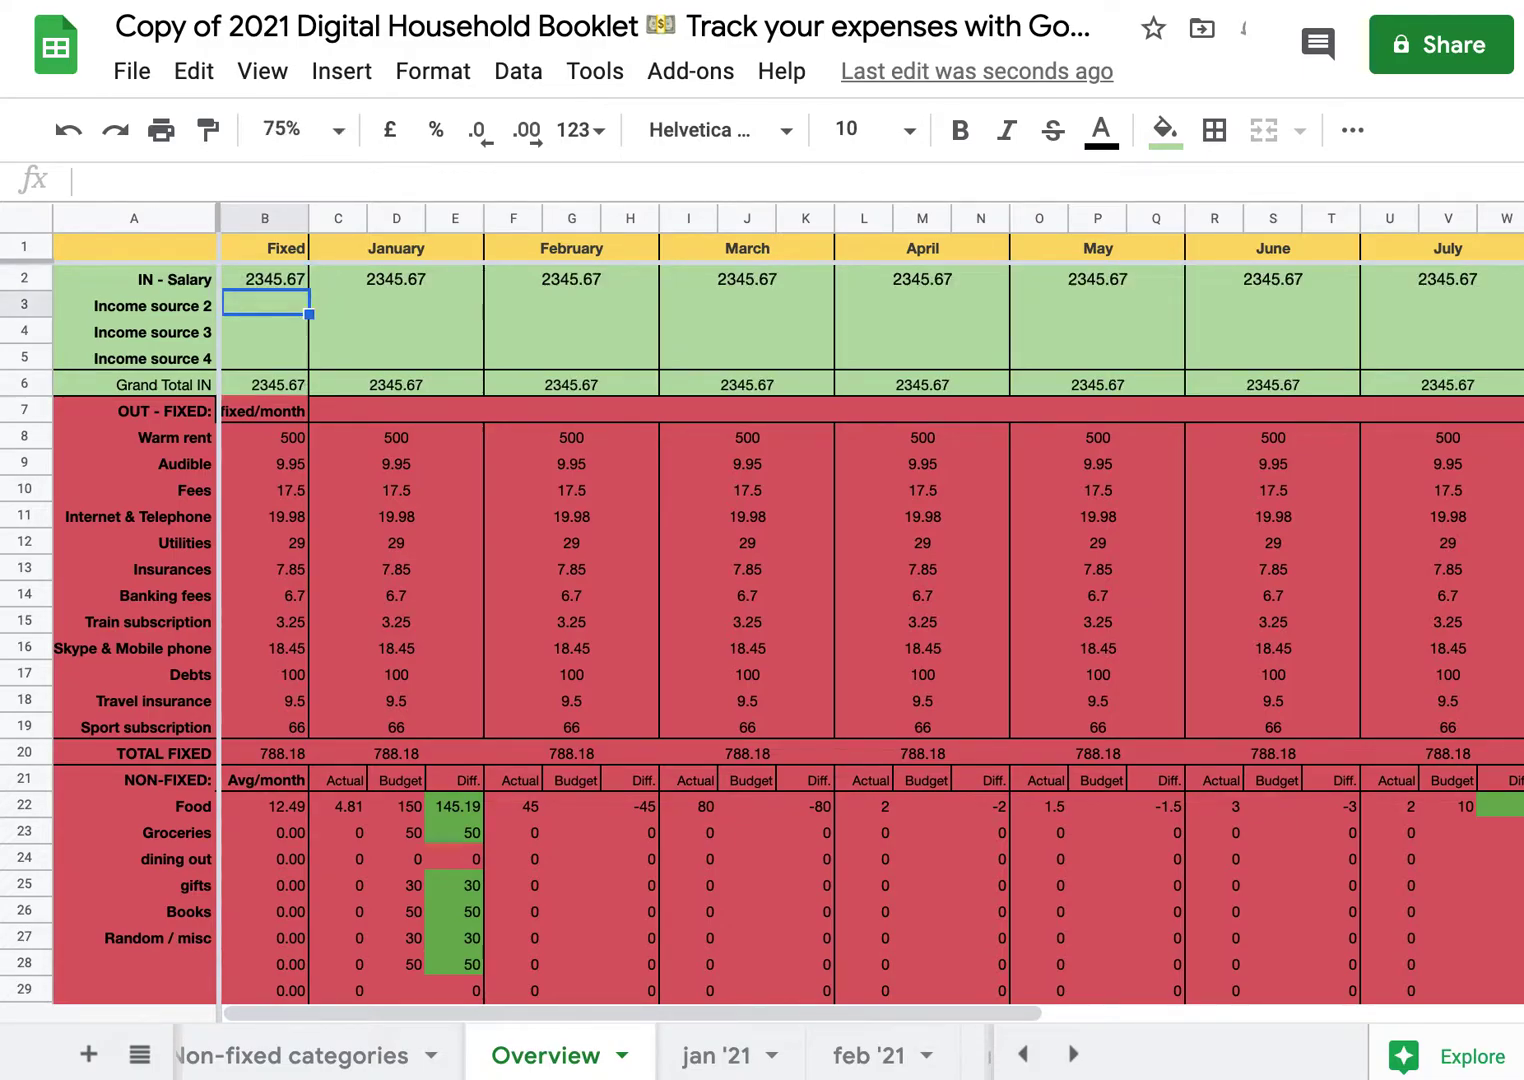
# Add 500 to the February salary formula in the Overview sheet's IN - Salary row, entering =$B2+500.
pyautogui.click(378, 275)
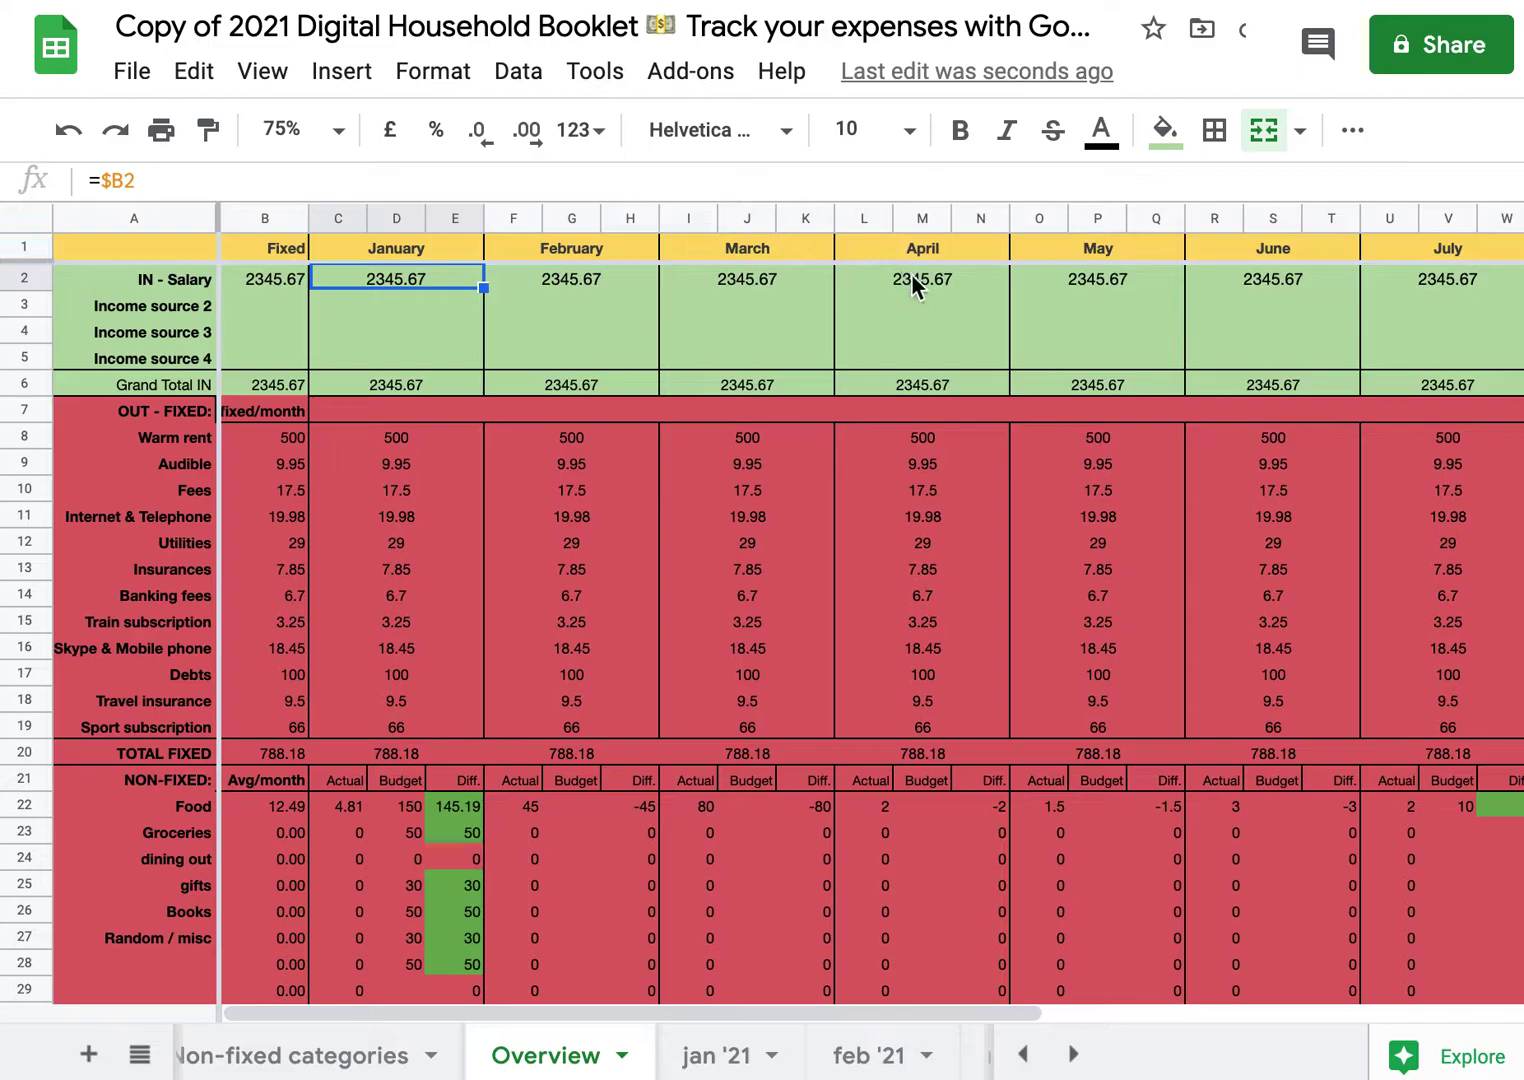
pyautogui.press('Right')
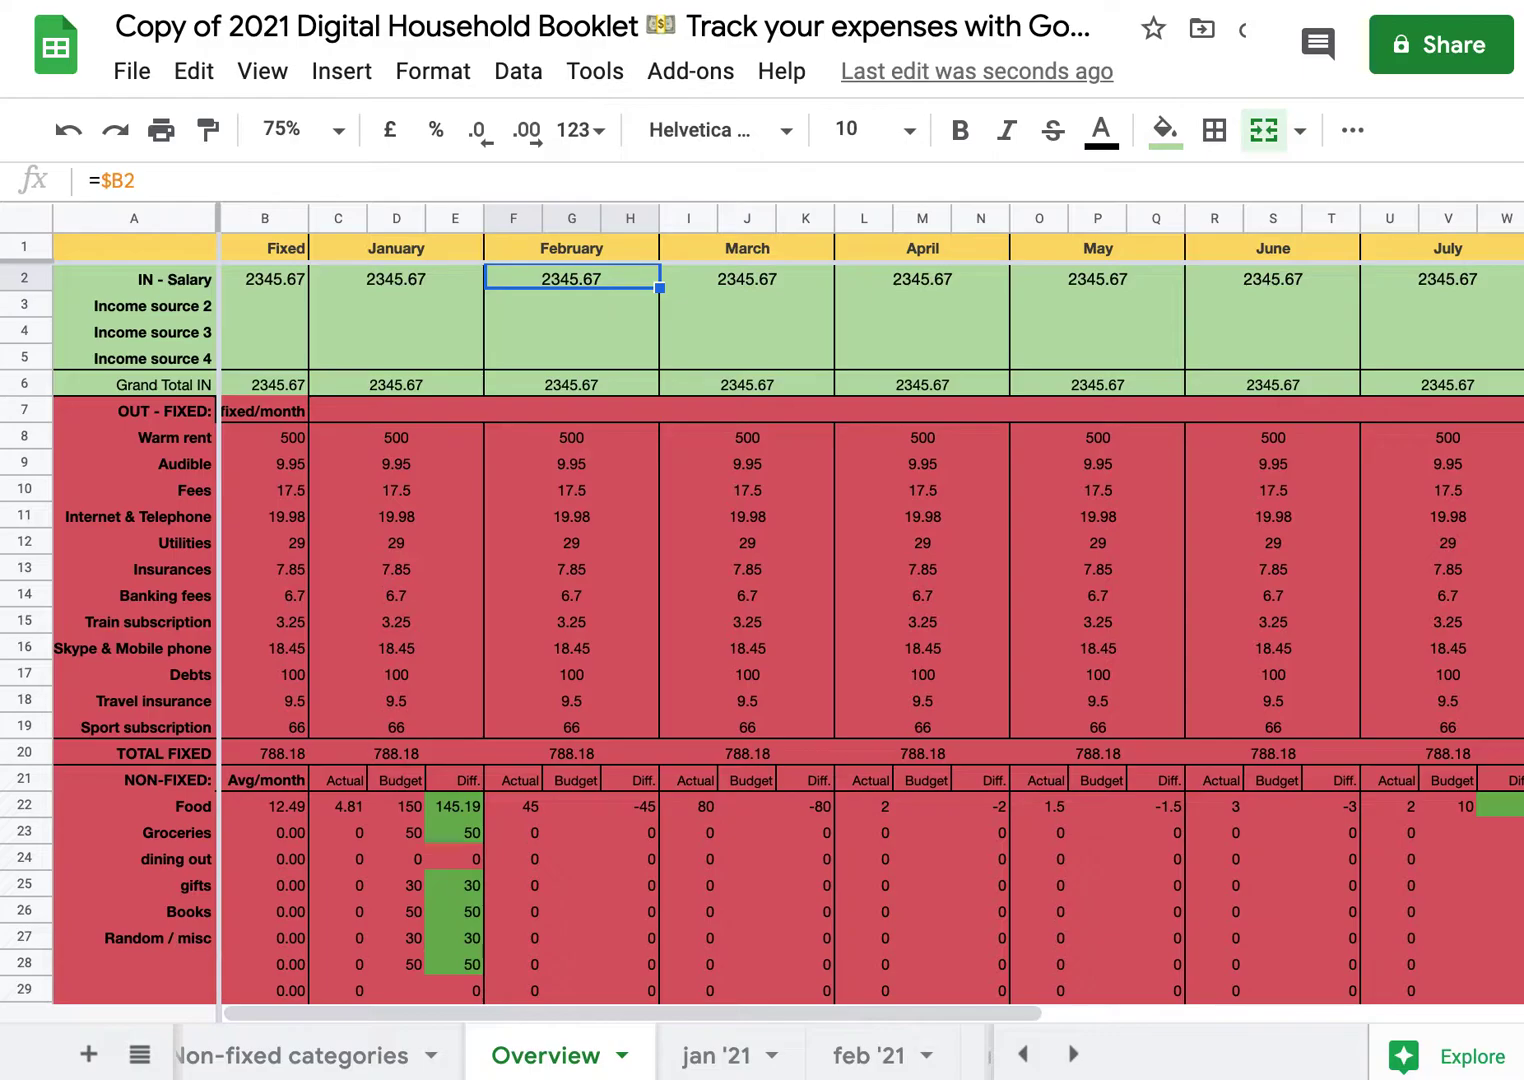
pyautogui.press('Return')
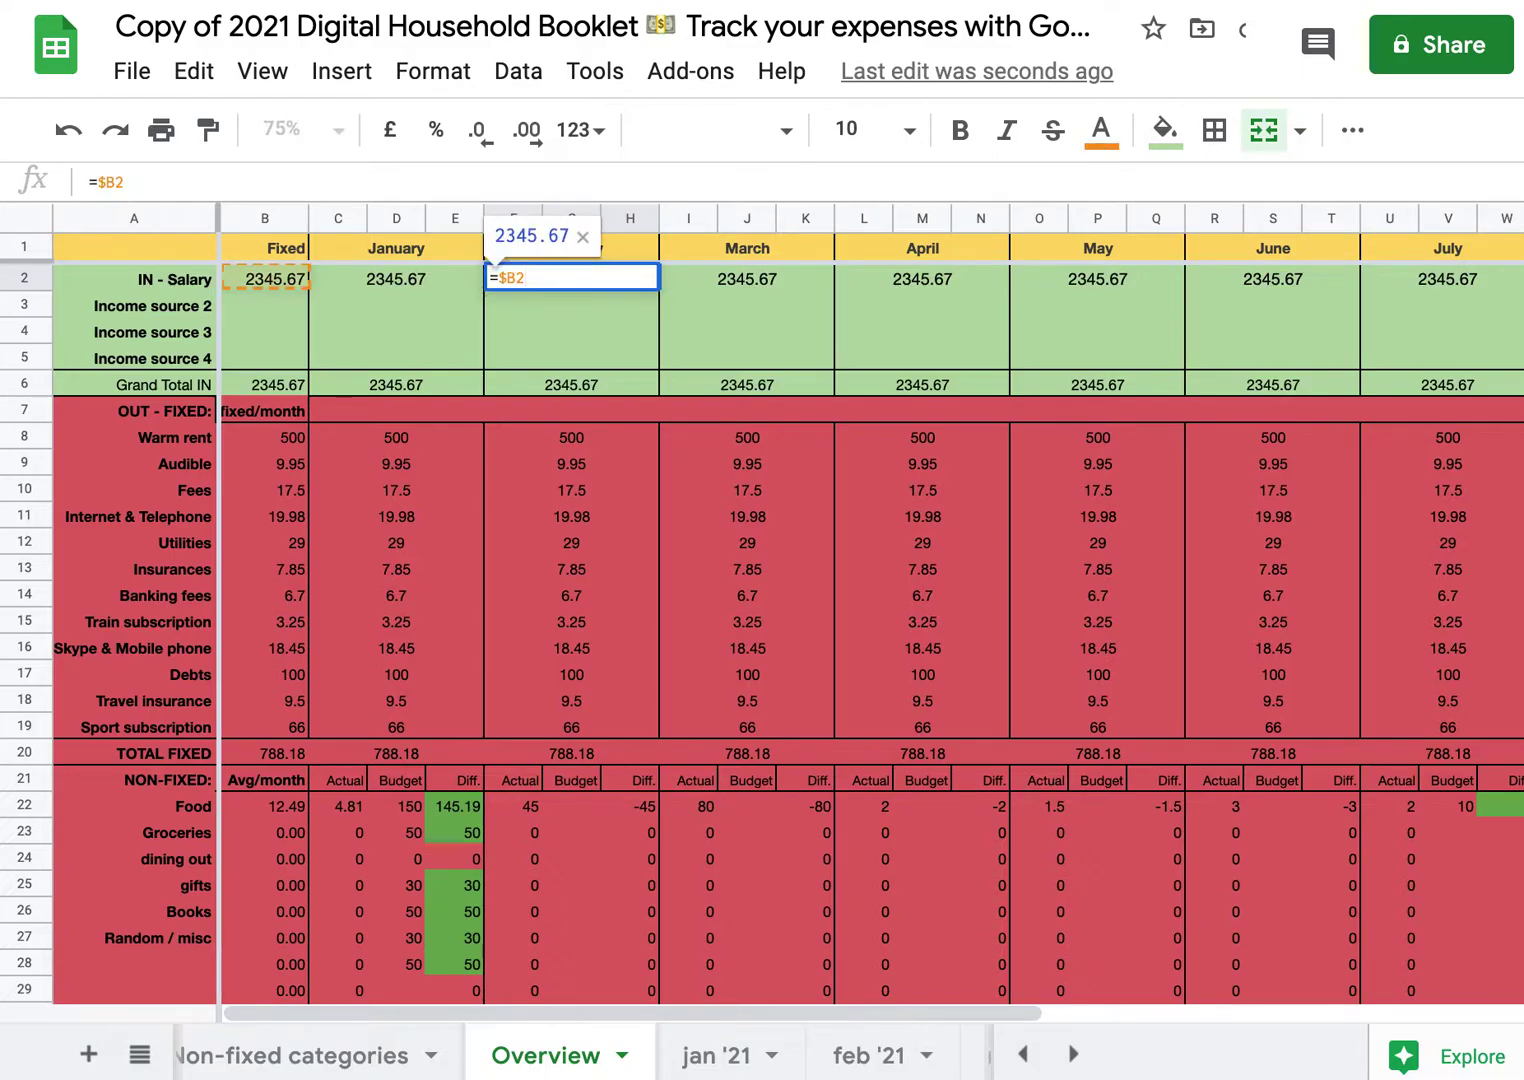
pyautogui.press('Escape')
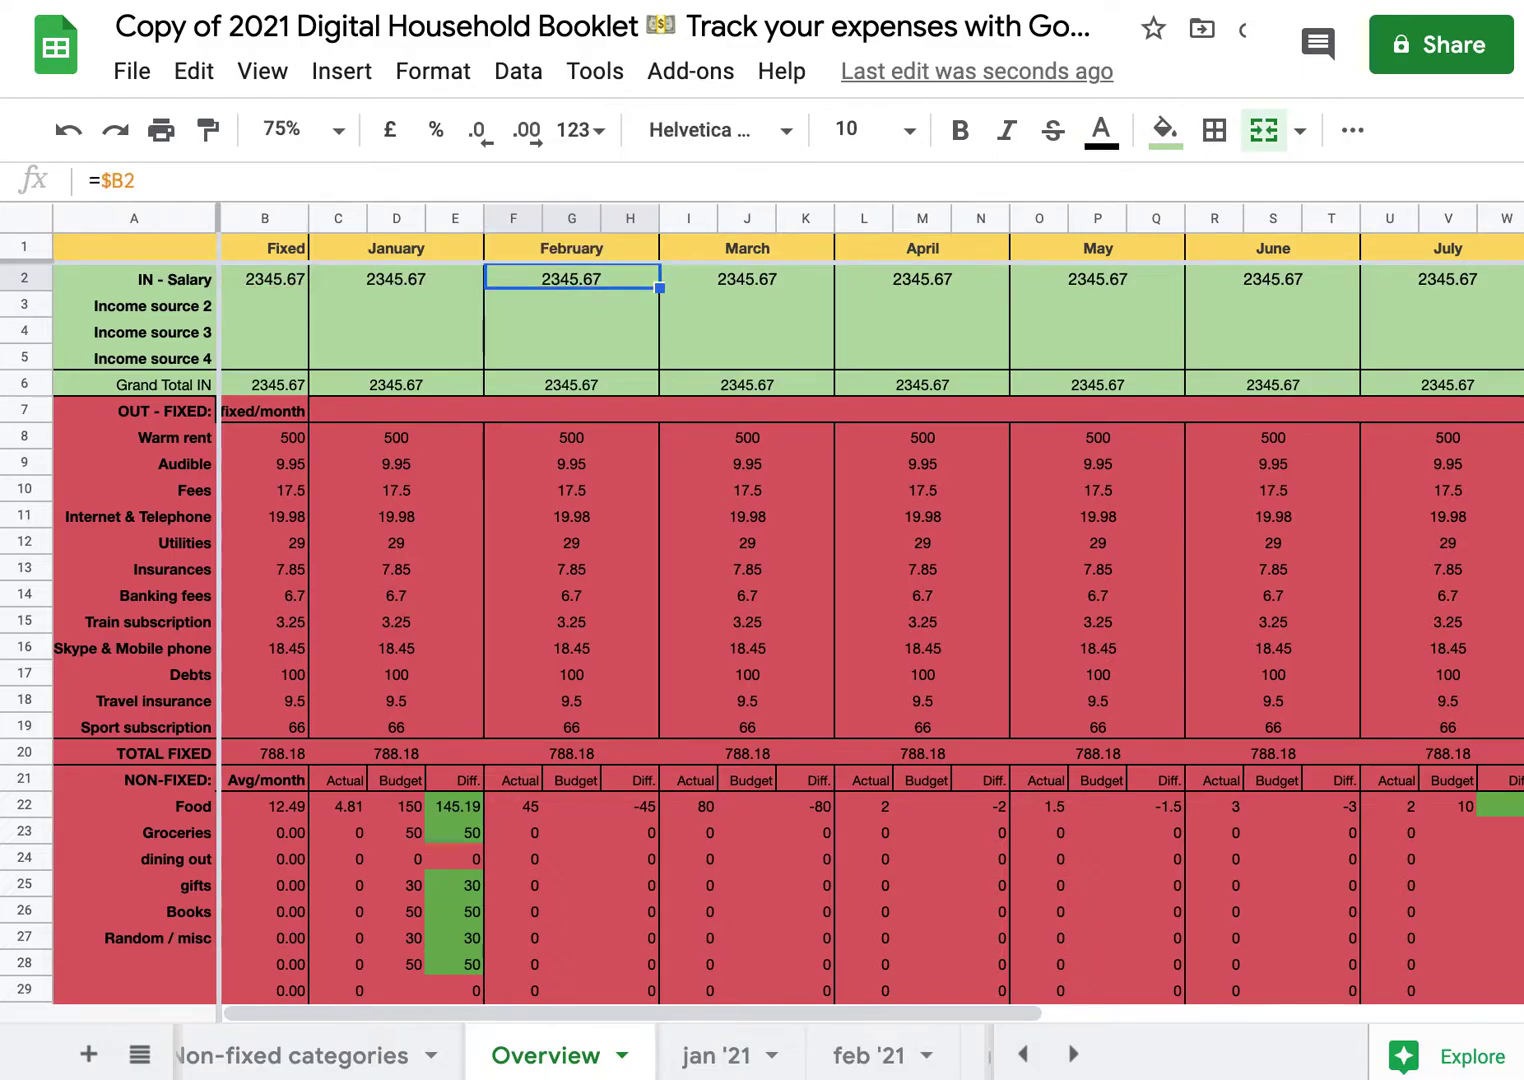
pyautogui.press('Return')
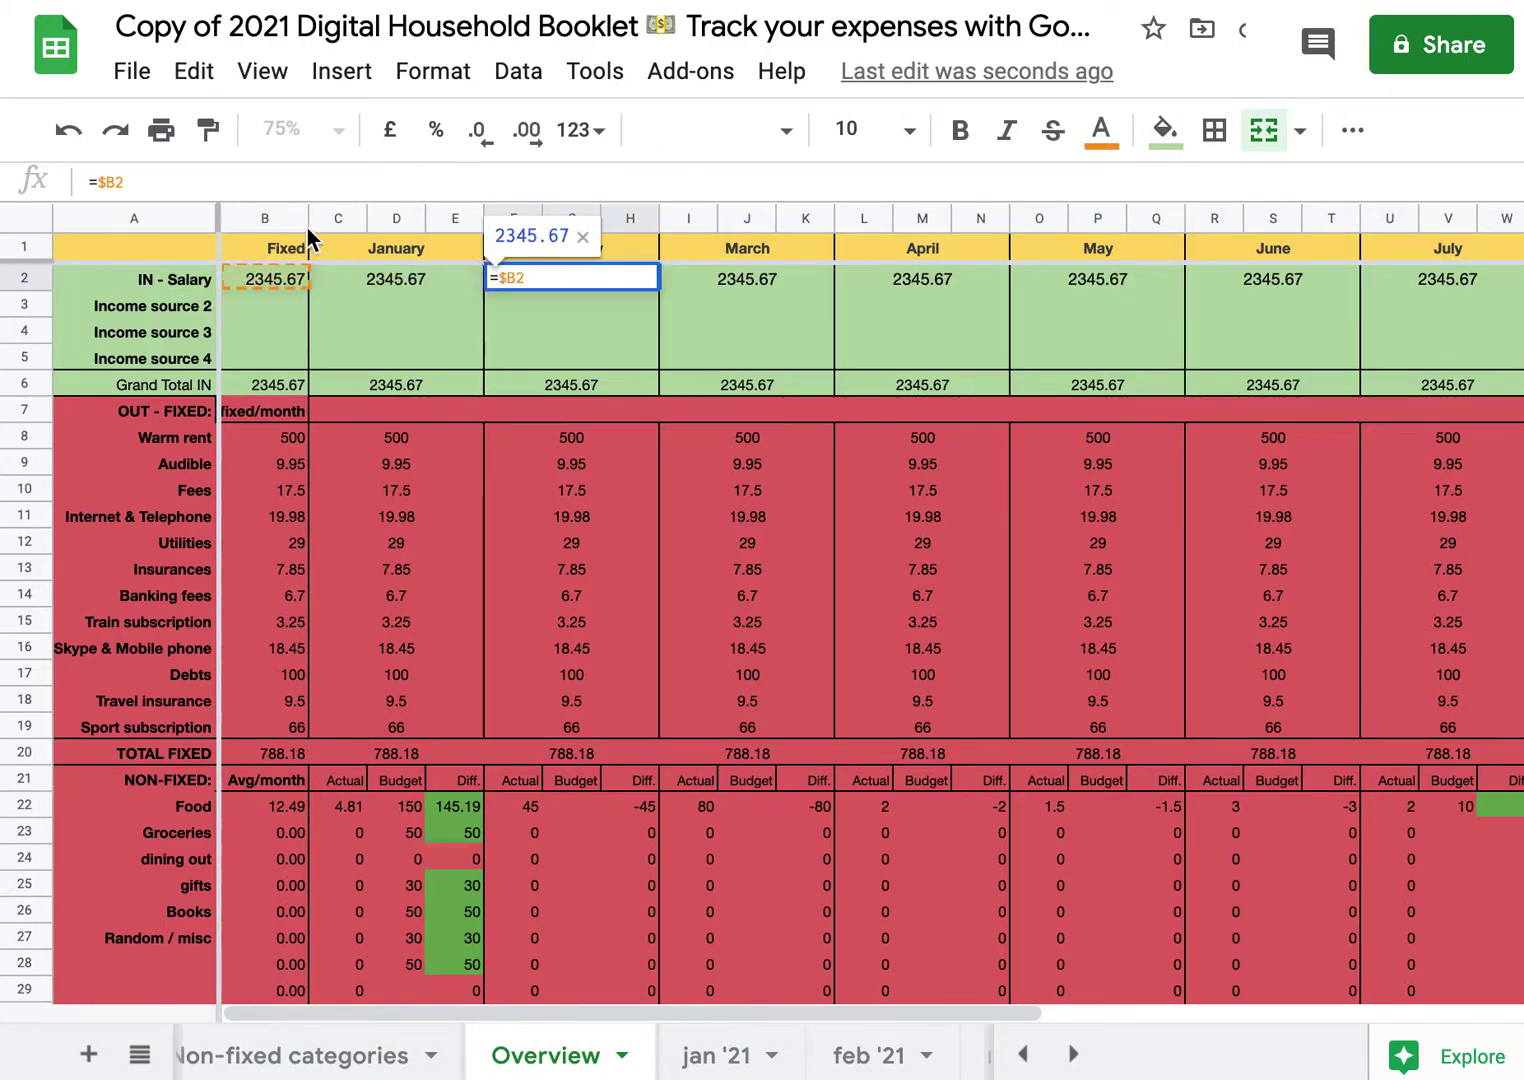
pyautogui.write('+')
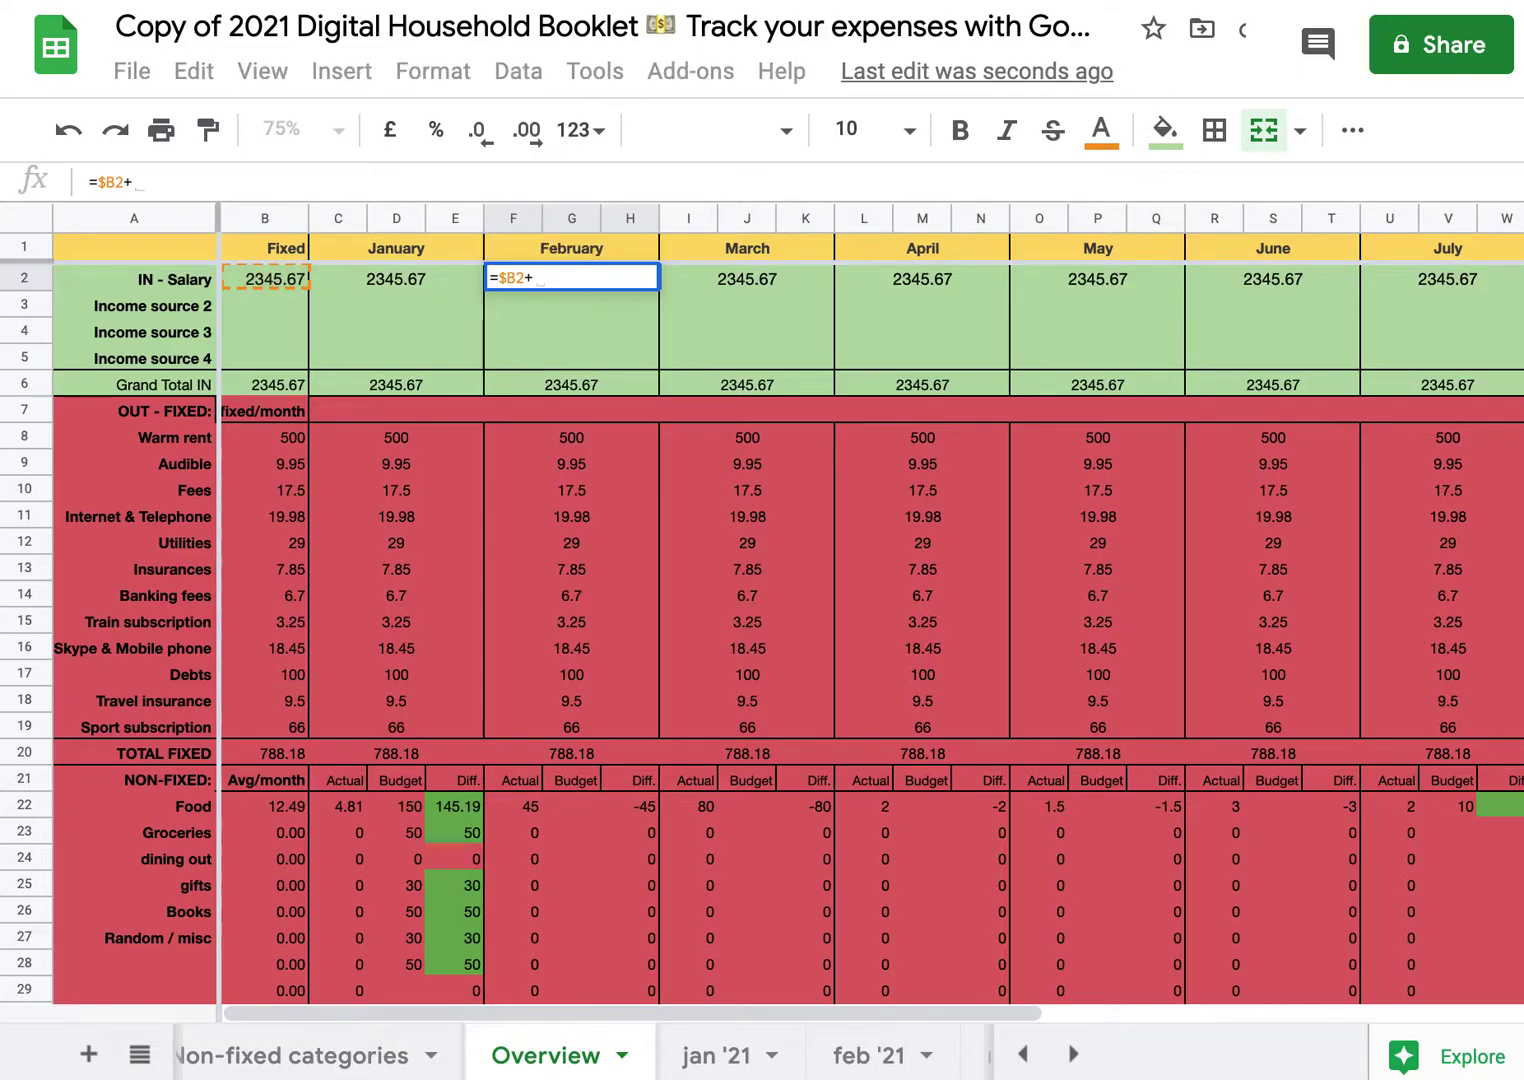
pyautogui.write('500')
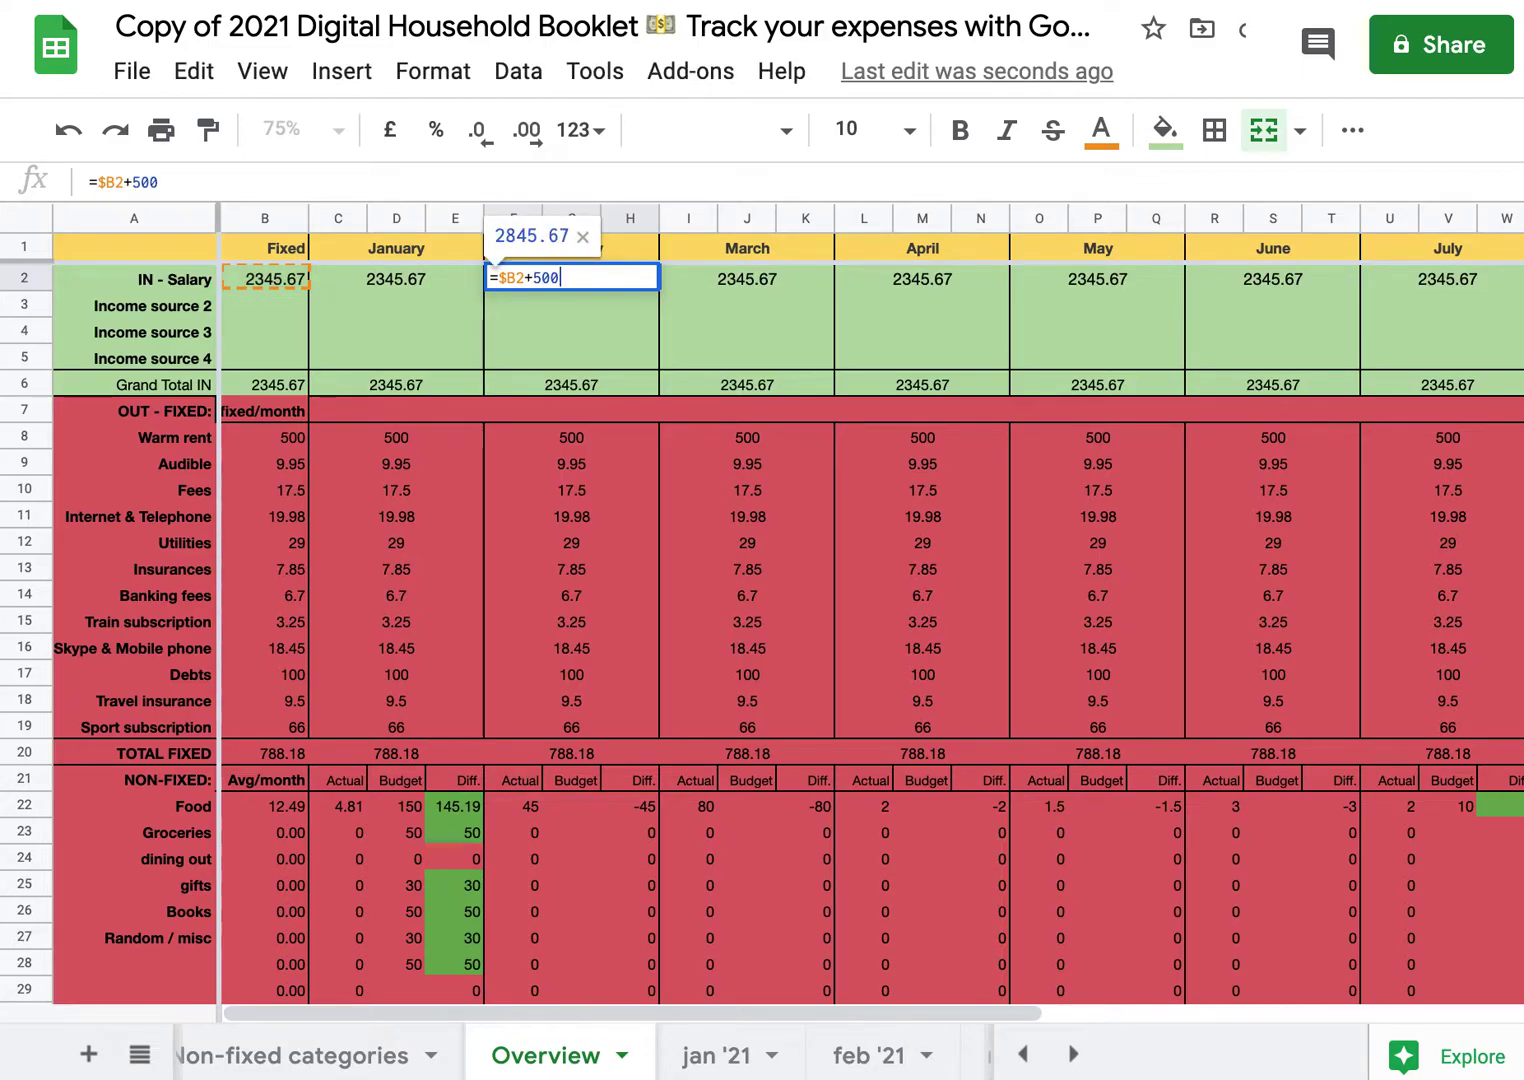
pyautogui.press('Return')
pyautogui.press('Up')
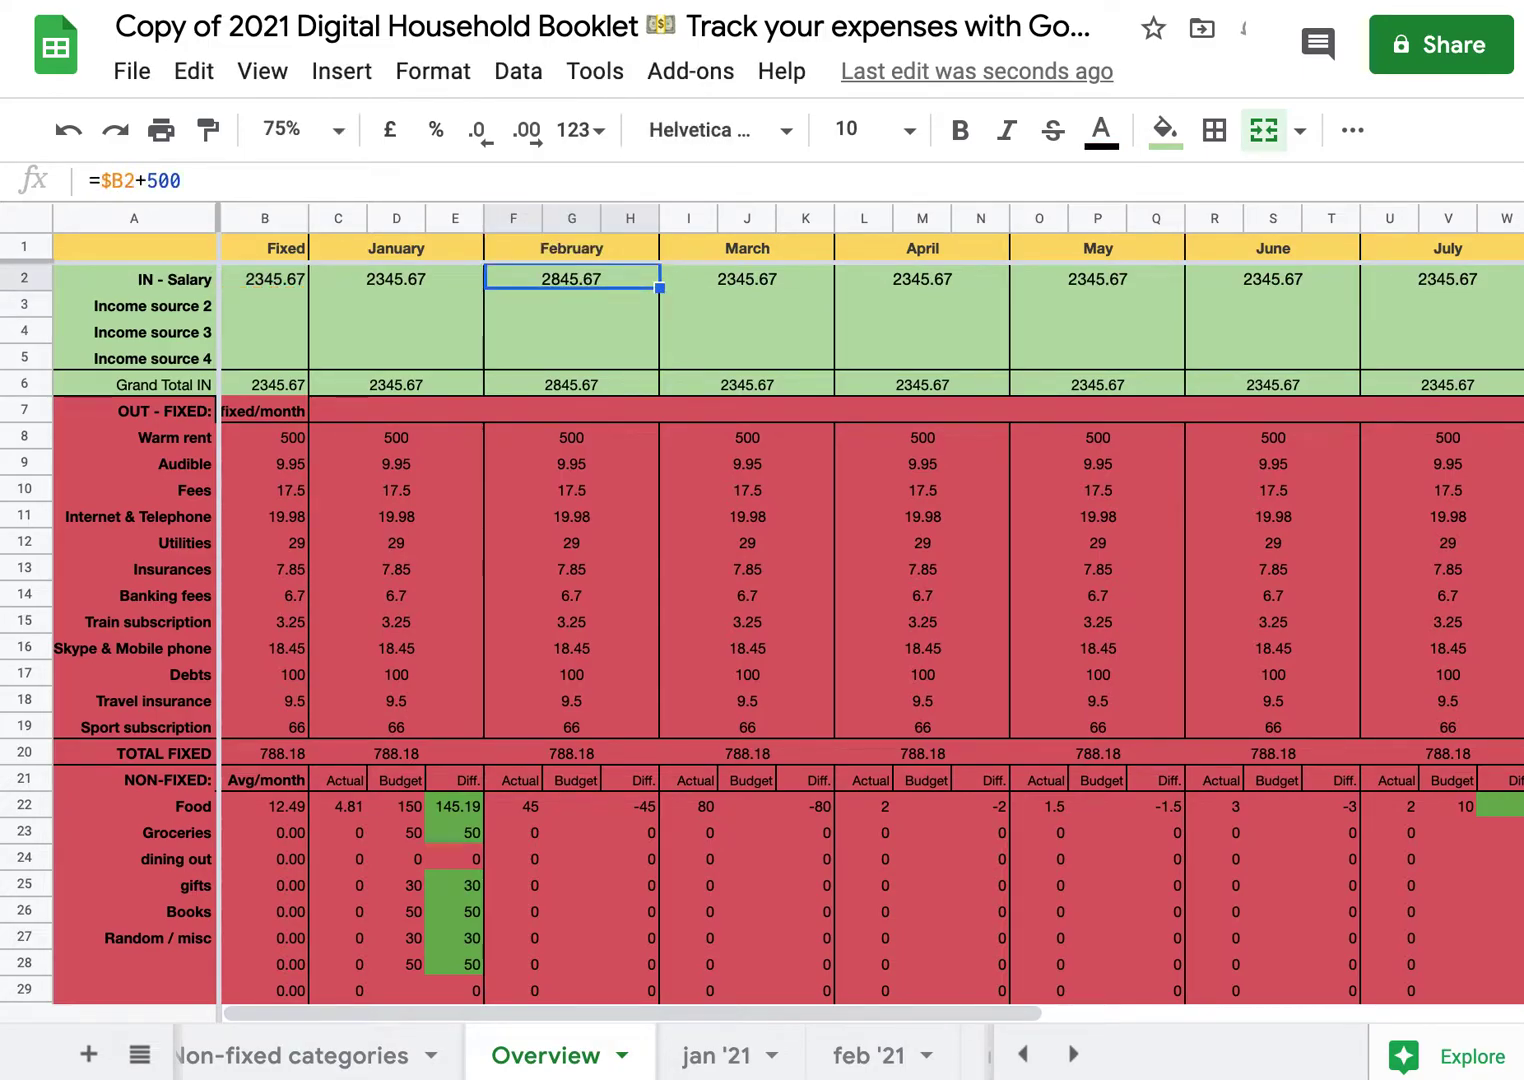
# Change the March salary formula to =$B2+400 and select the April salary cell.
pyautogui.press('Right')
pyautogui.press('Return')
pyautogui.write('+400')
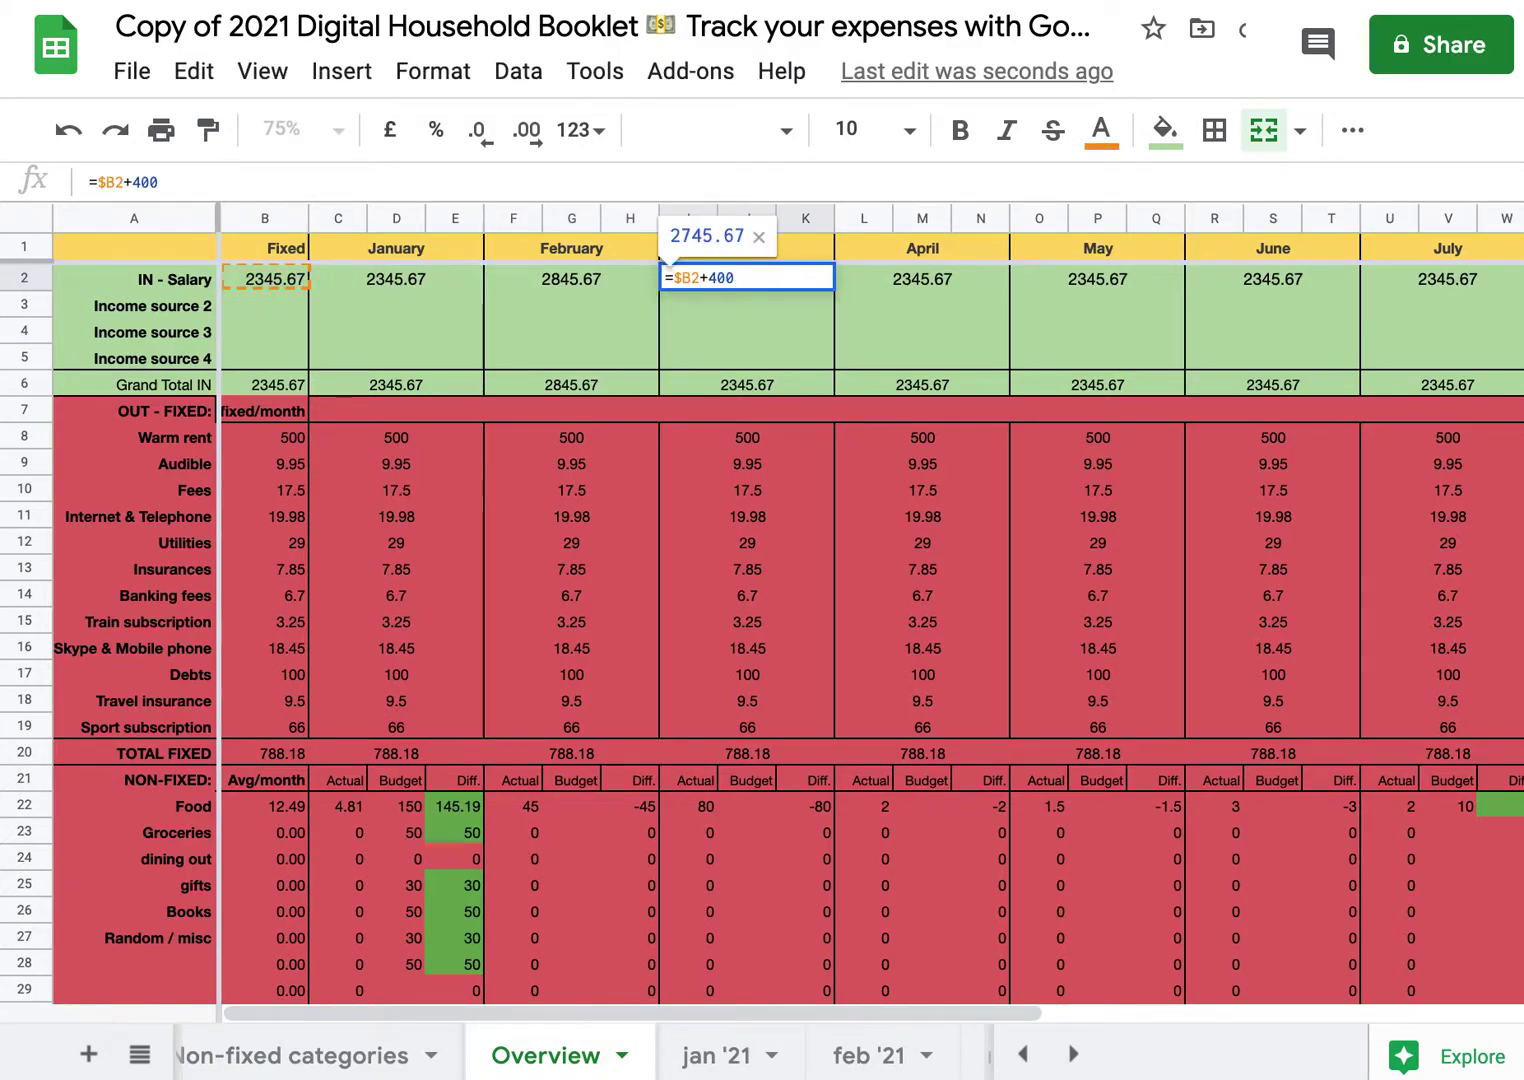
pyautogui.press('Return')
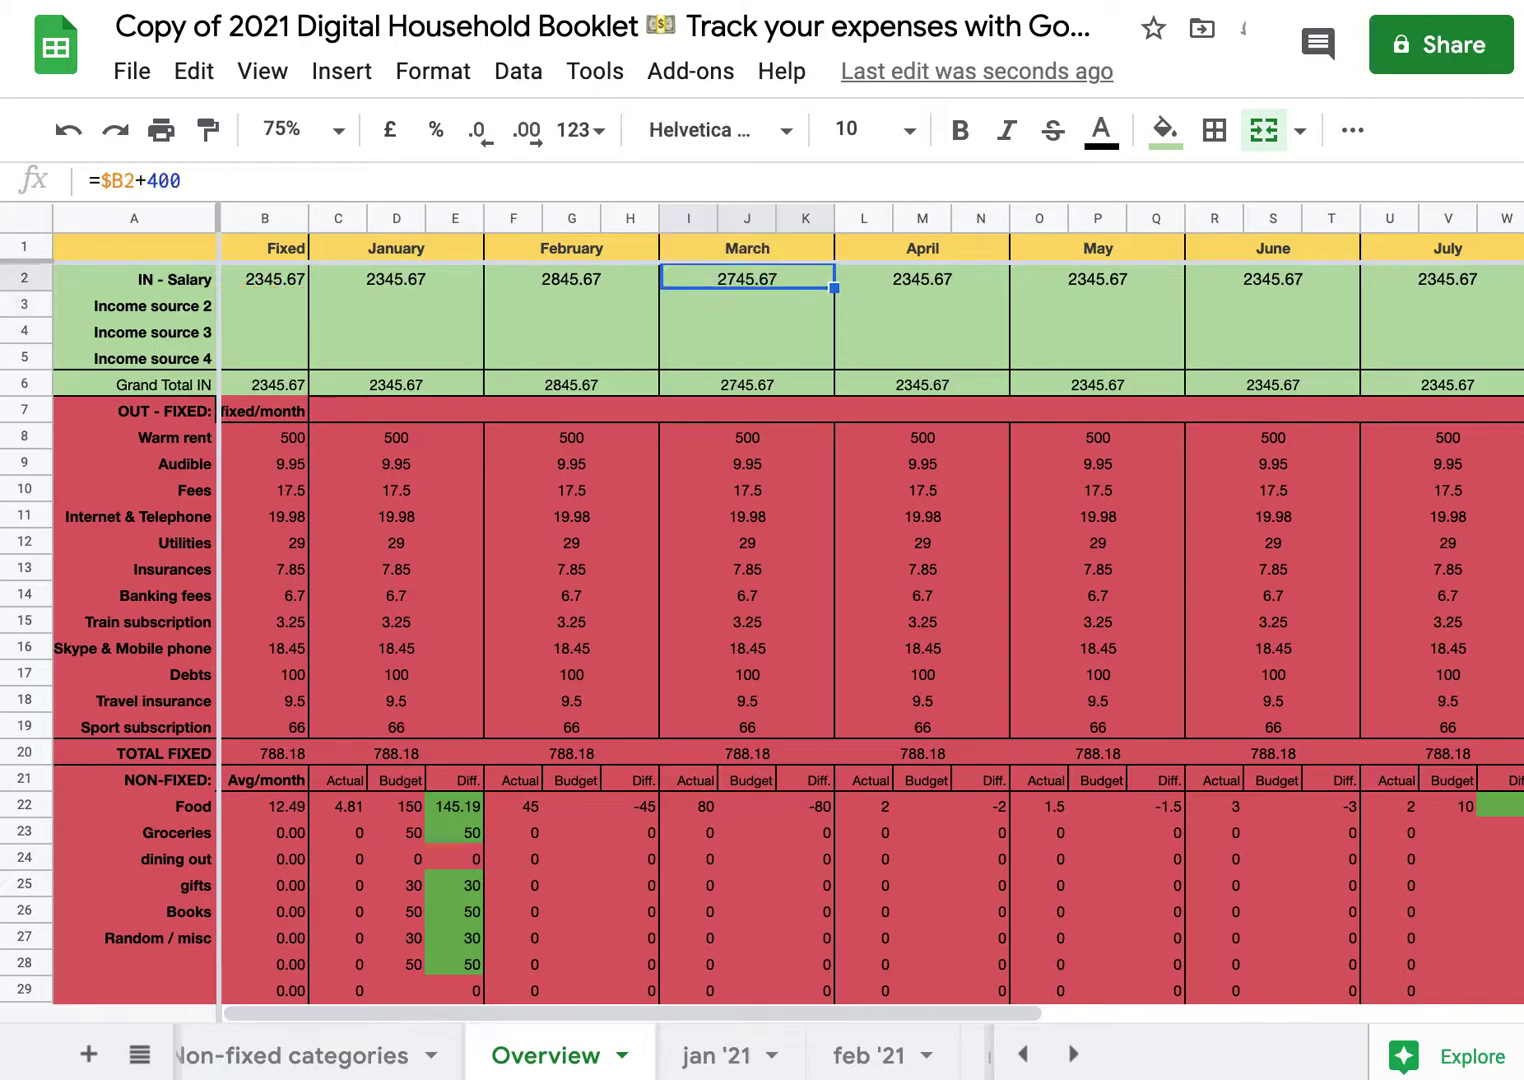
pyautogui.click(916, 272)
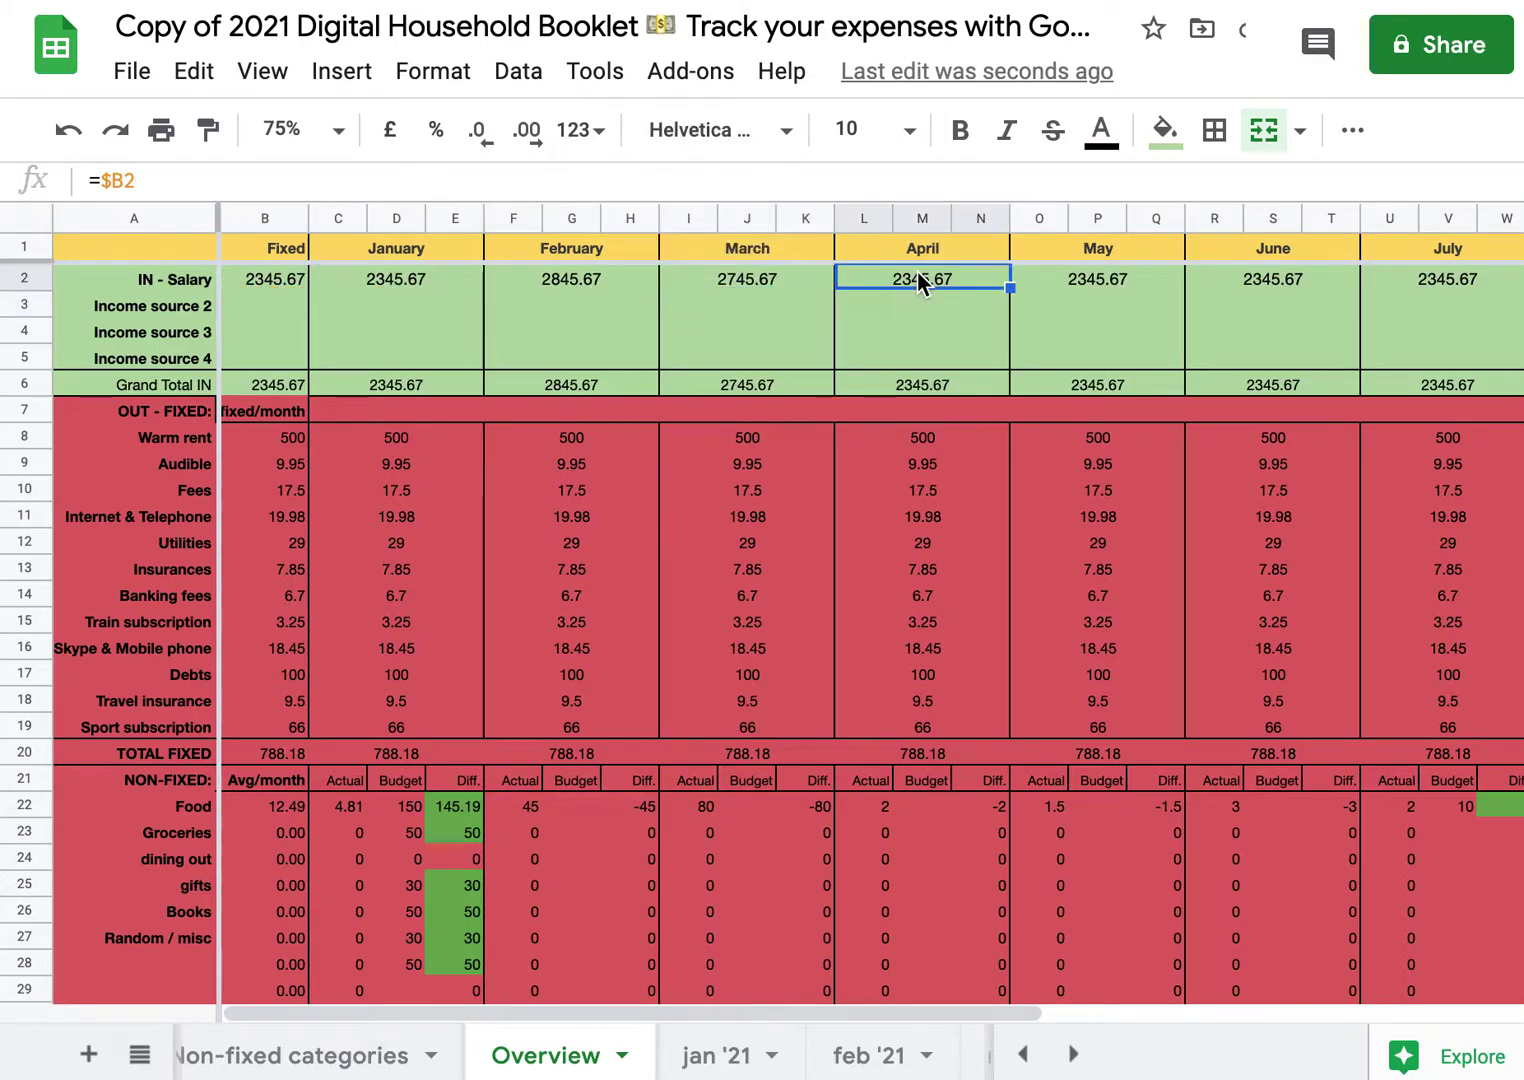
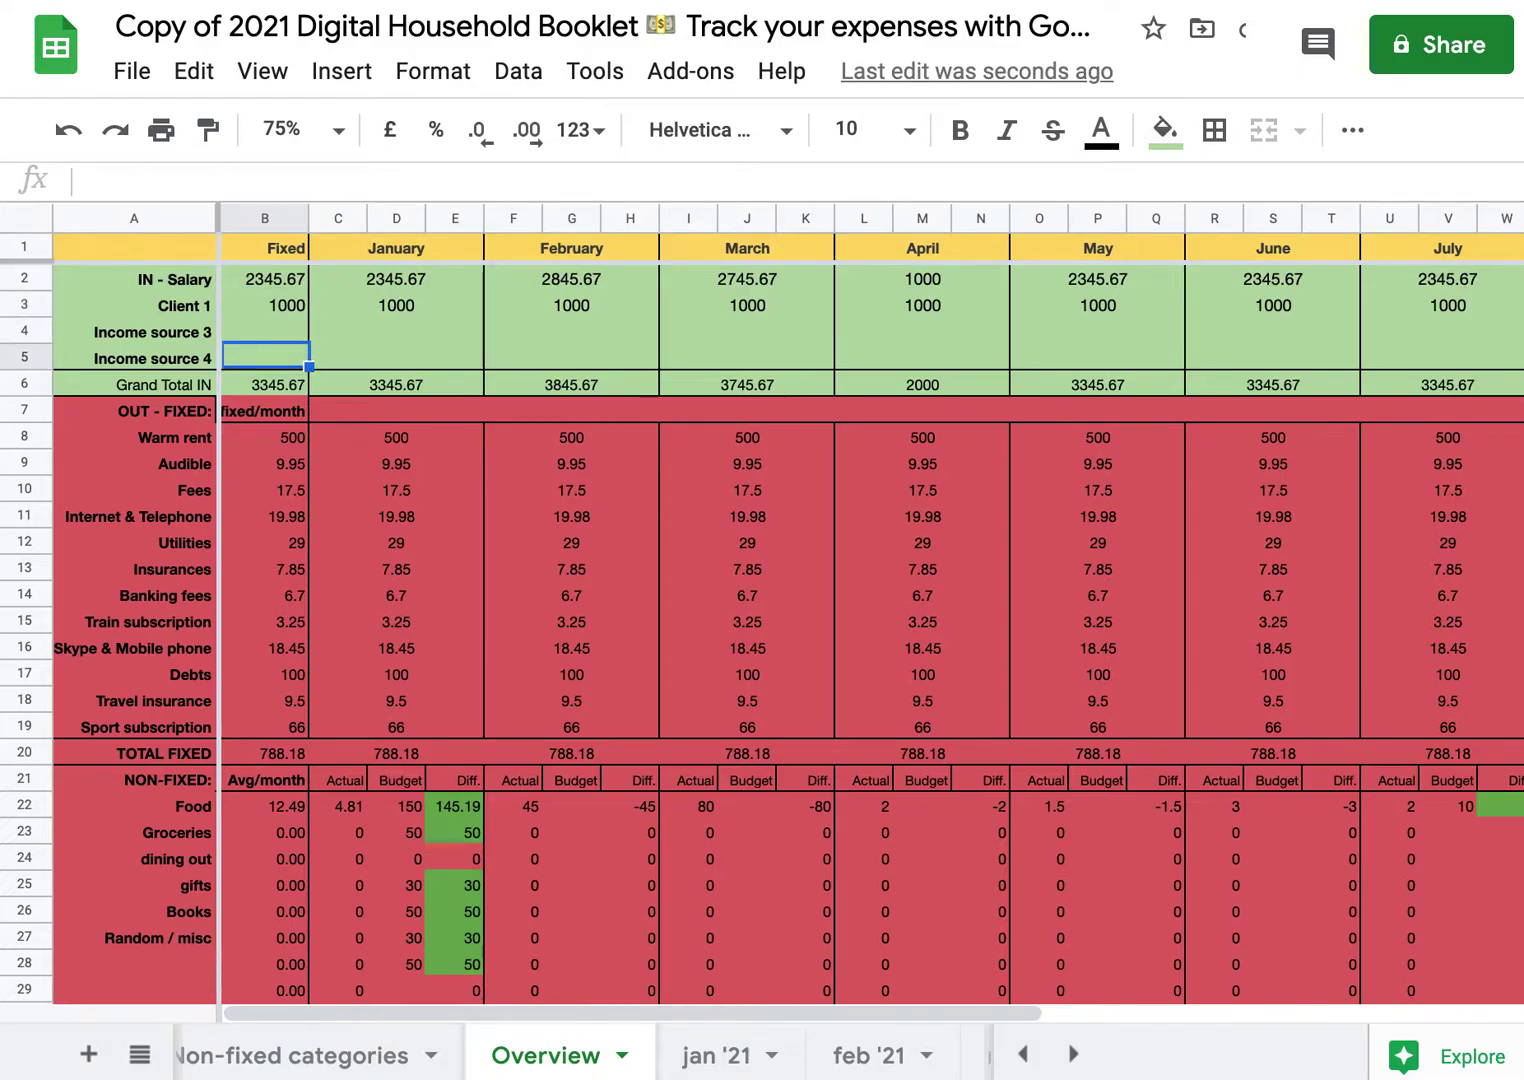
# Examine the fixed Client 1 amount in B3 and the formulas that carry it into February, March and April.
pyautogui.press('Up')
pyautogui.press('Up')
pyautogui.press('Down')
pyautogui.press('Down')
pyautogui.press('Down')
pyautogui.press('Up')
pyautogui.press('Up')
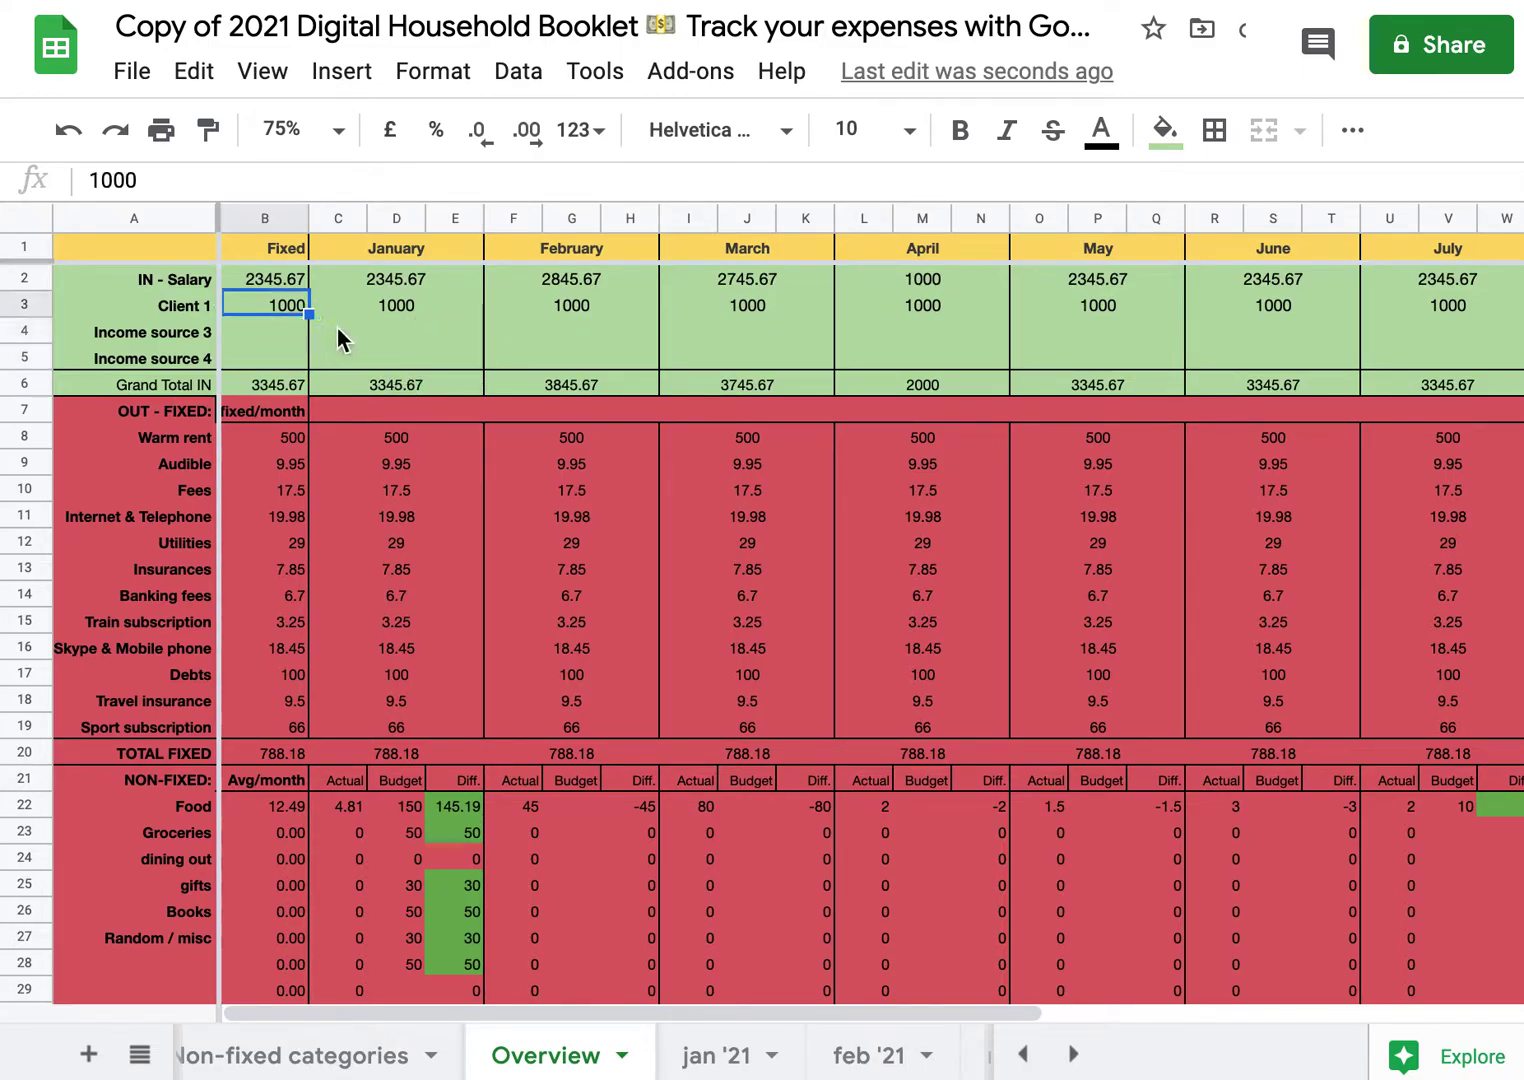
pyautogui.click(591, 307)
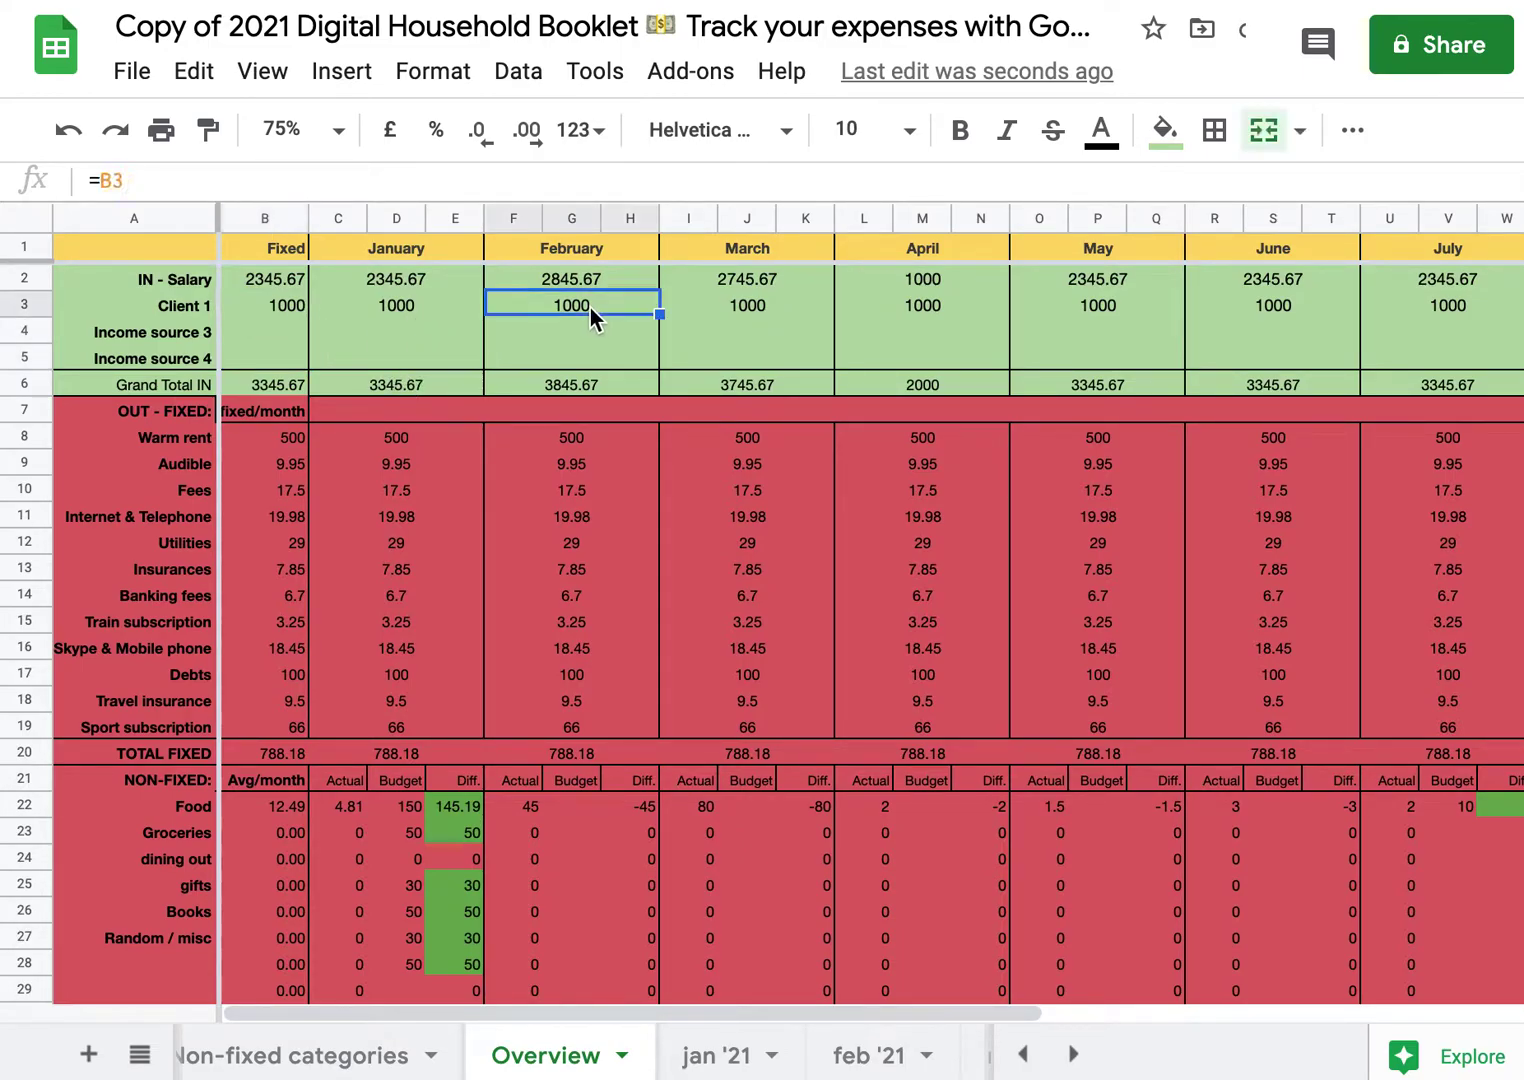
pyautogui.click(708, 305)
pyautogui.press('Right')
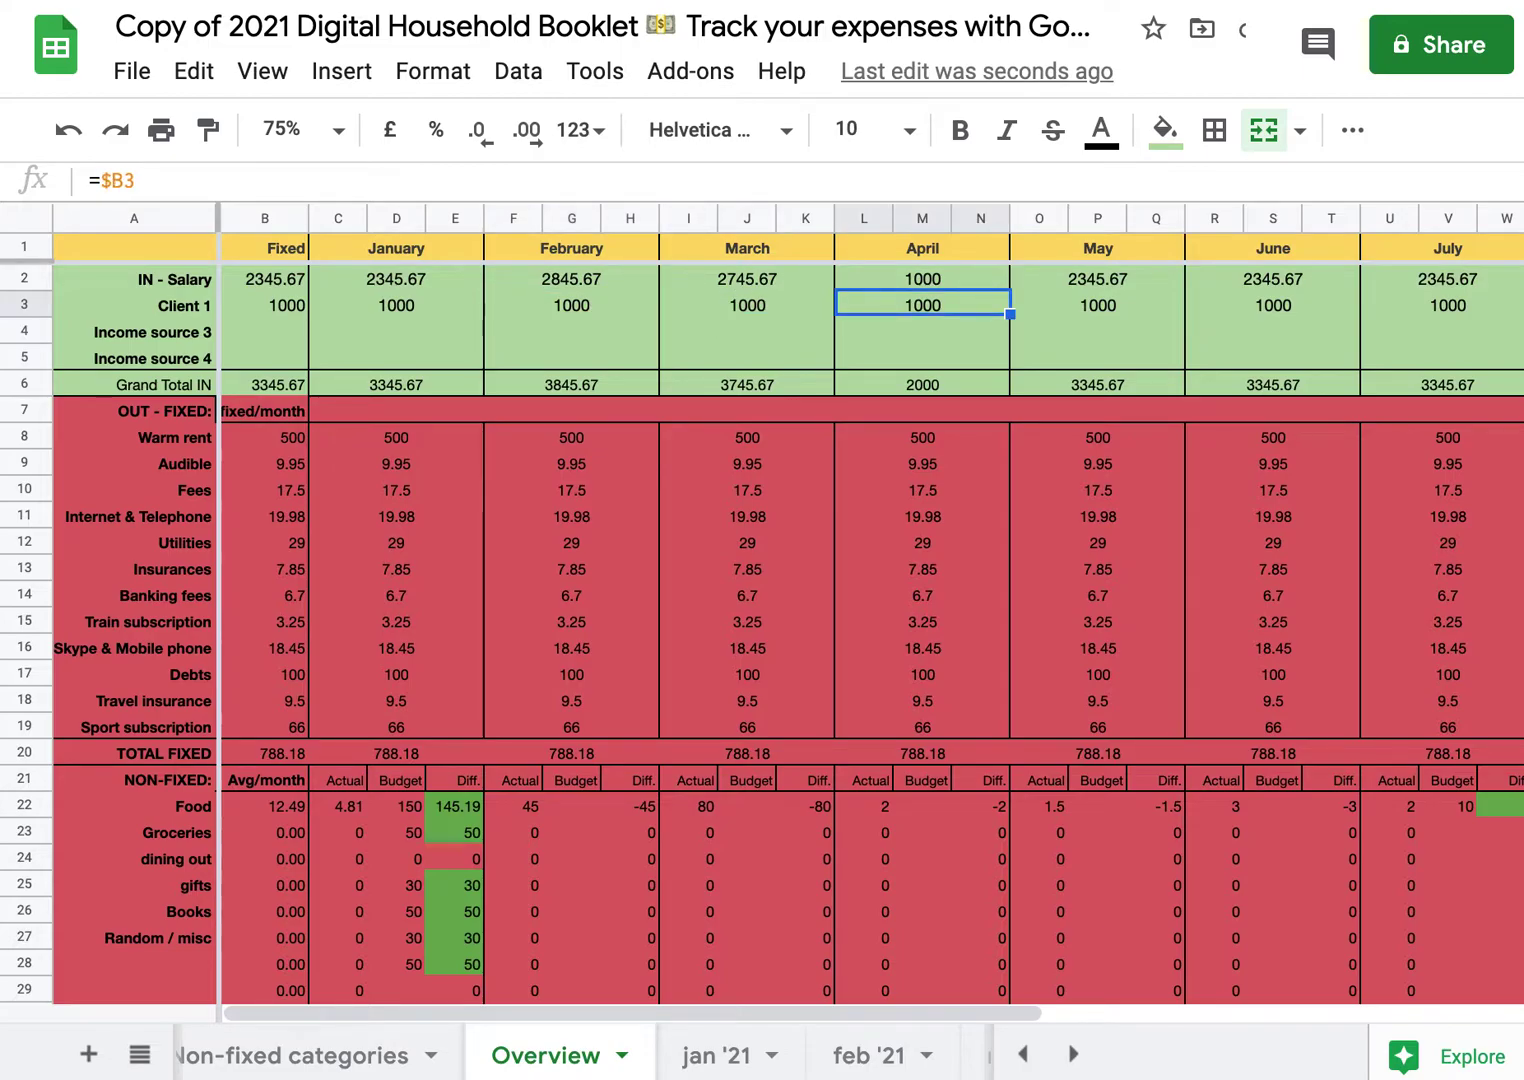
# Examine the 2021 yearly totals for IN - Salary, Client 1 and Grand Total IN, including the grand total's formula.
pyautogui.hscroll(10, 870, 609)
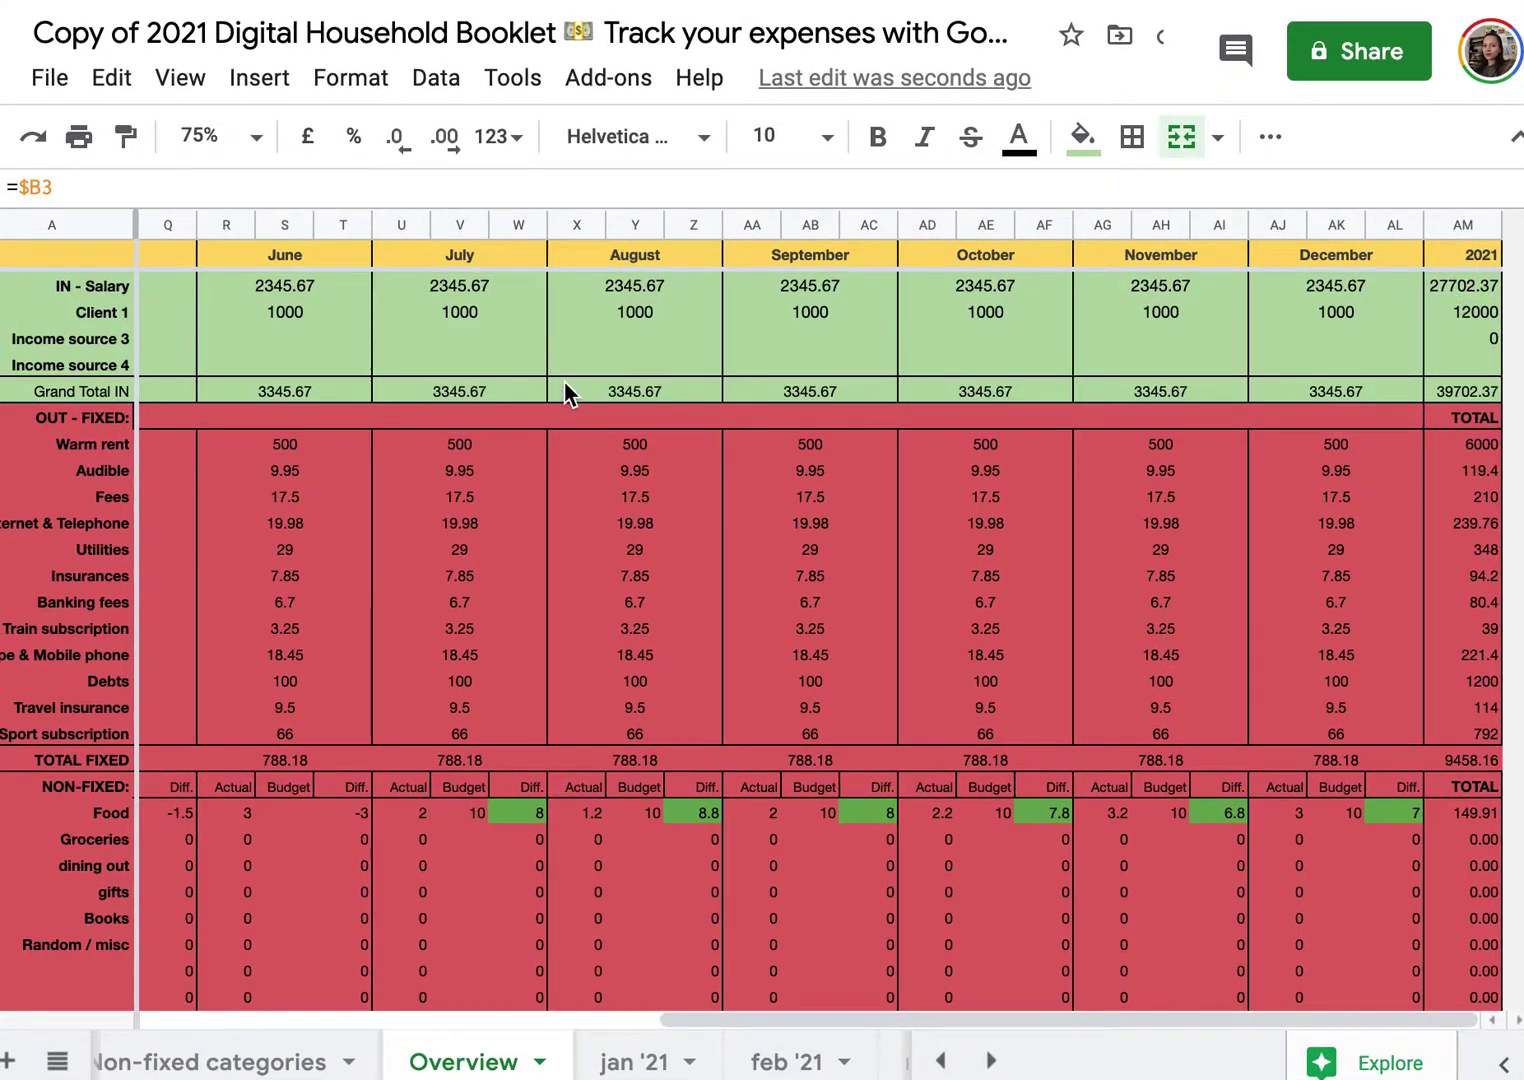
pyautogui.click(94, 318)
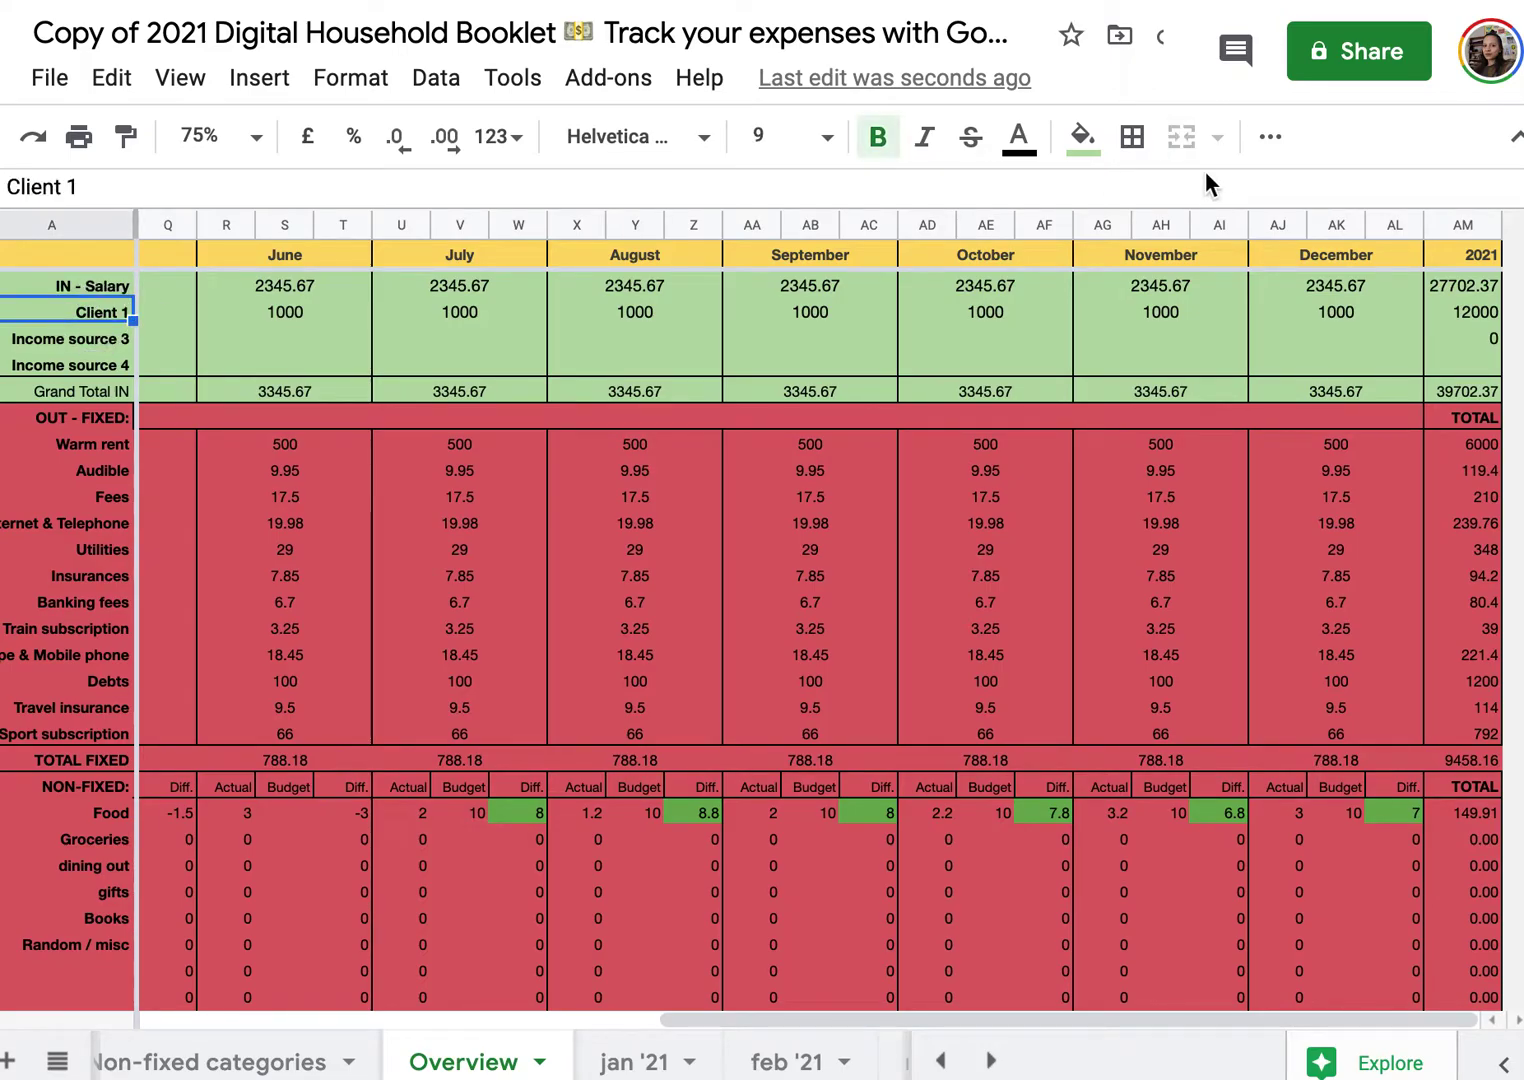
pyautogui.moveTo(1468, 289); pyautogui.dragTo(1468, 321)
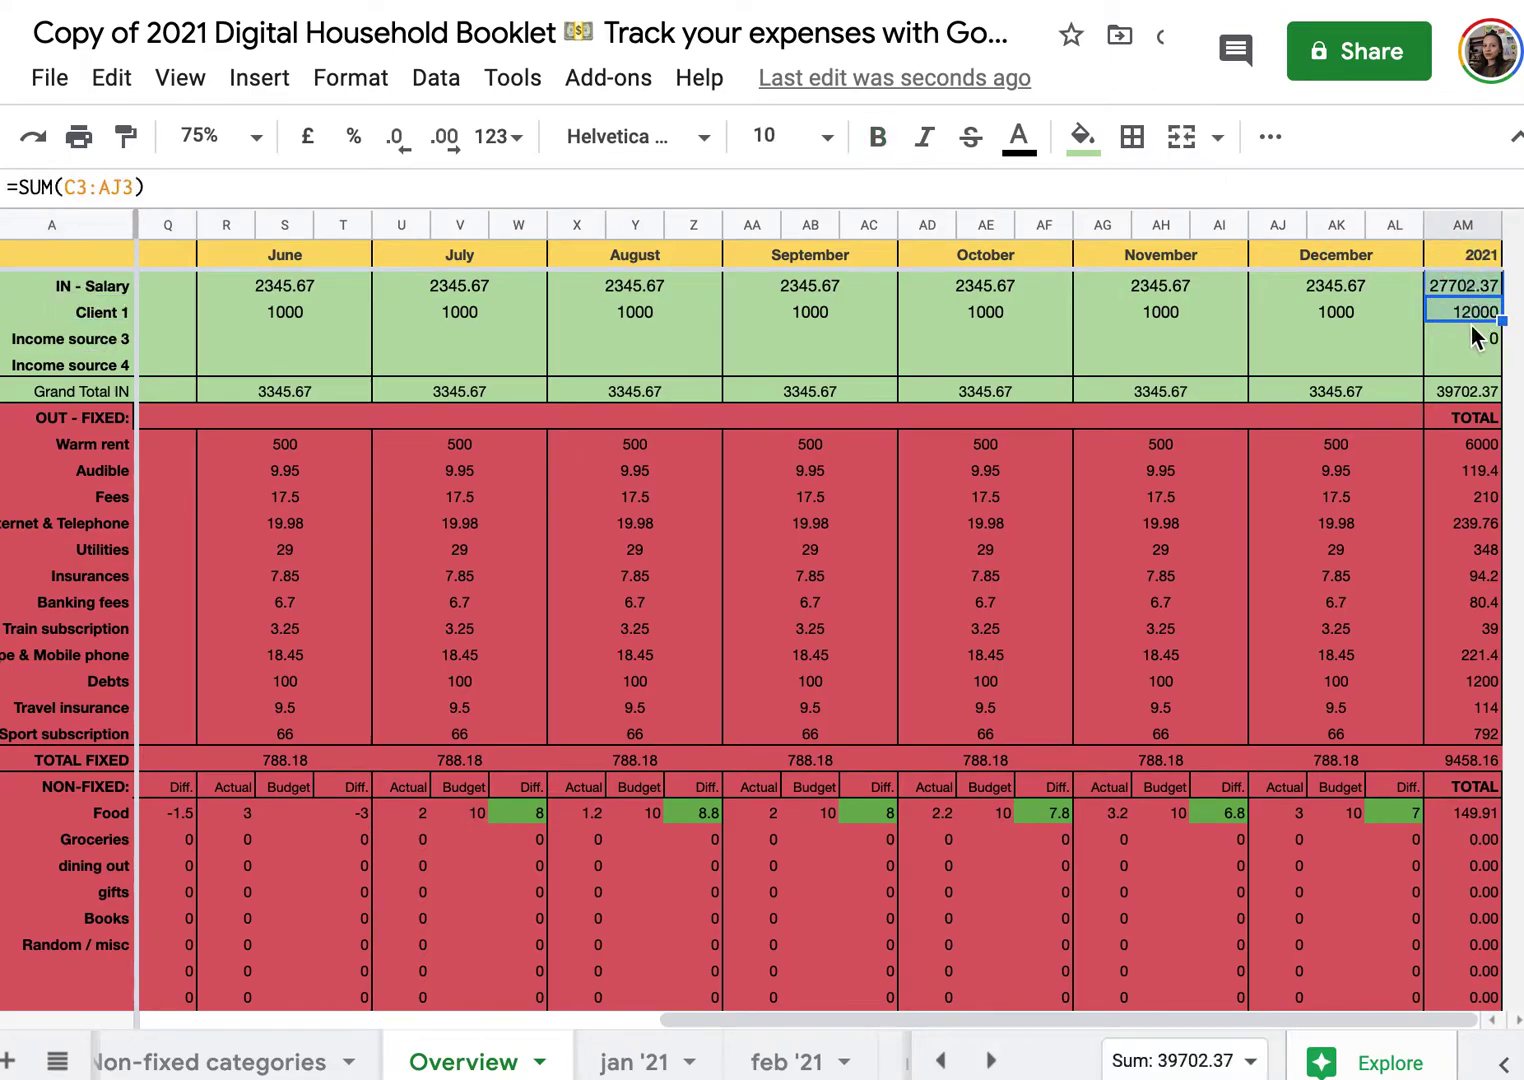
pyautogui.click(1463, 393)
pyautogui.press('Return')
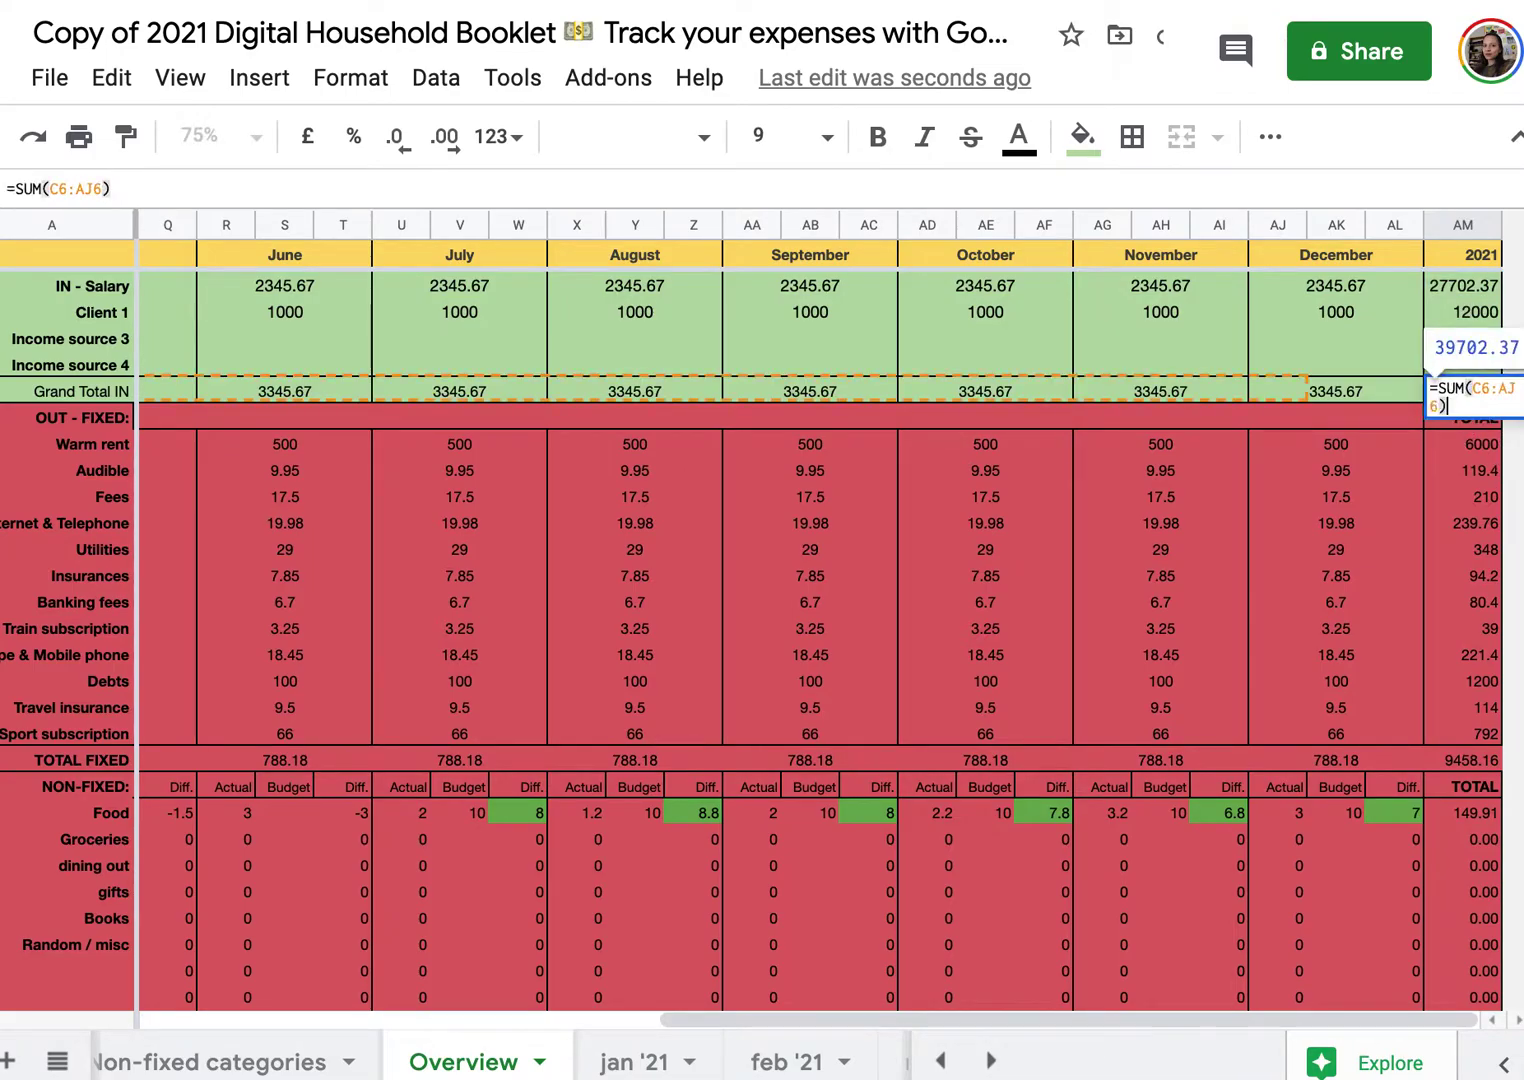
pyautogui.press('Return')
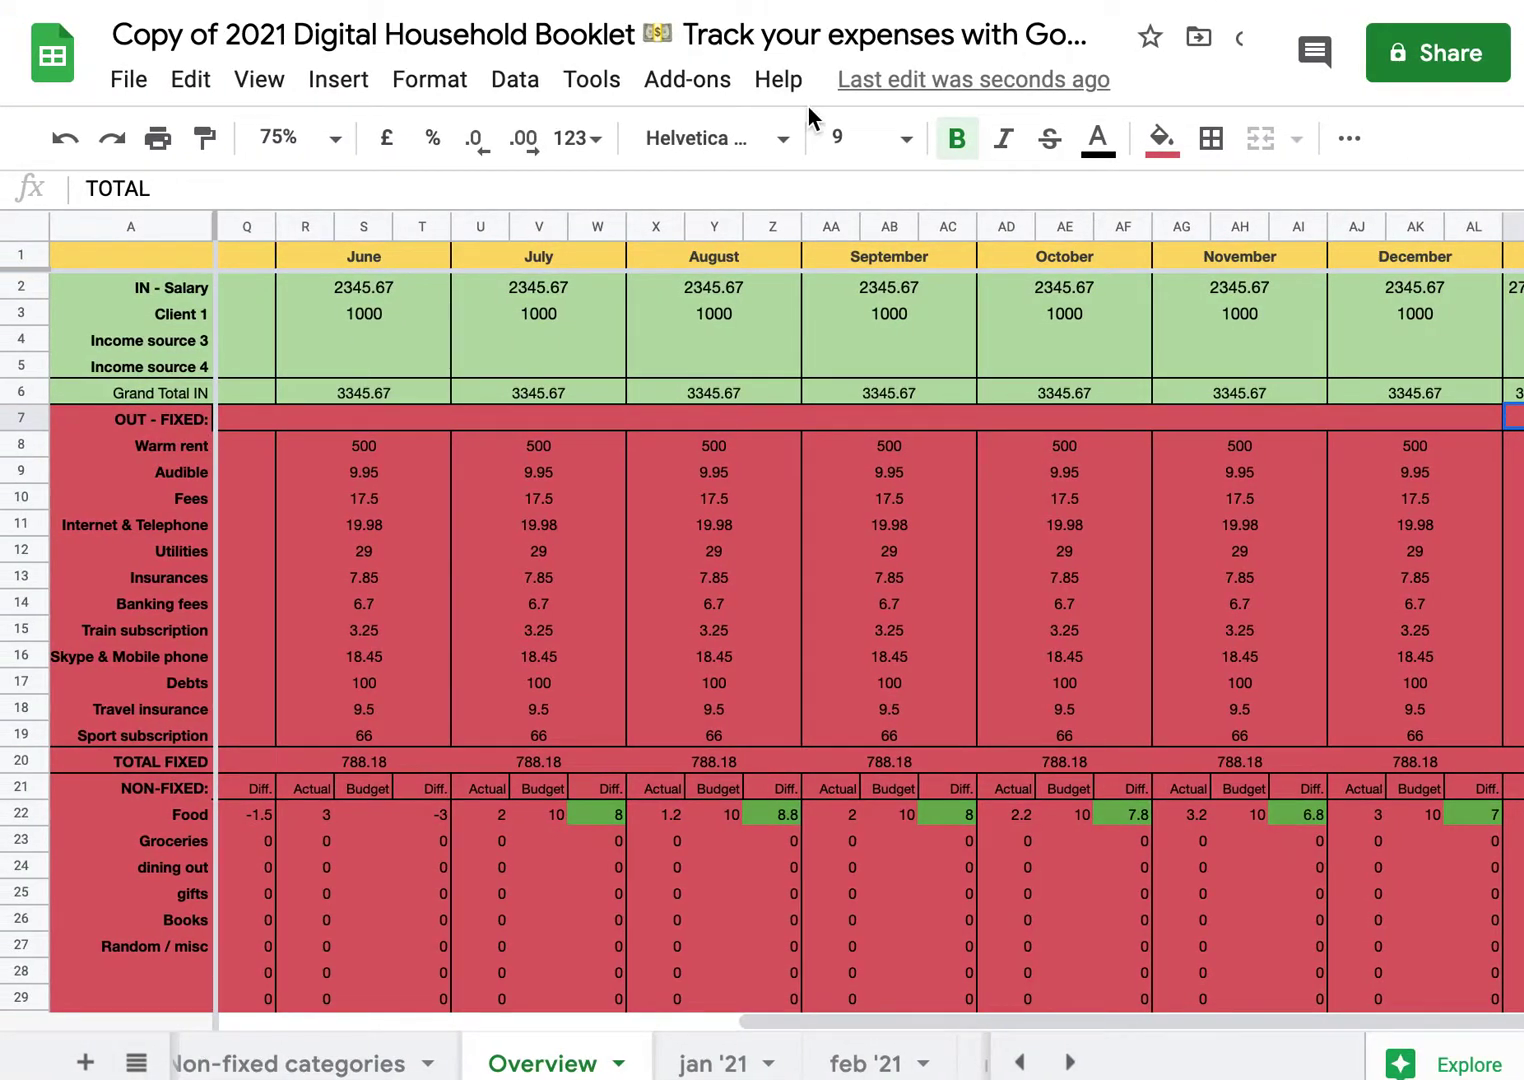
# Rename Income source 3 in A4 as Client 2, set its fixed amount to 500, and check the fixed Grand Total IN formula.
pyautogui.hscroll(-3, 430, 327)
pyautogui.hscroll(-6, 430, 326)
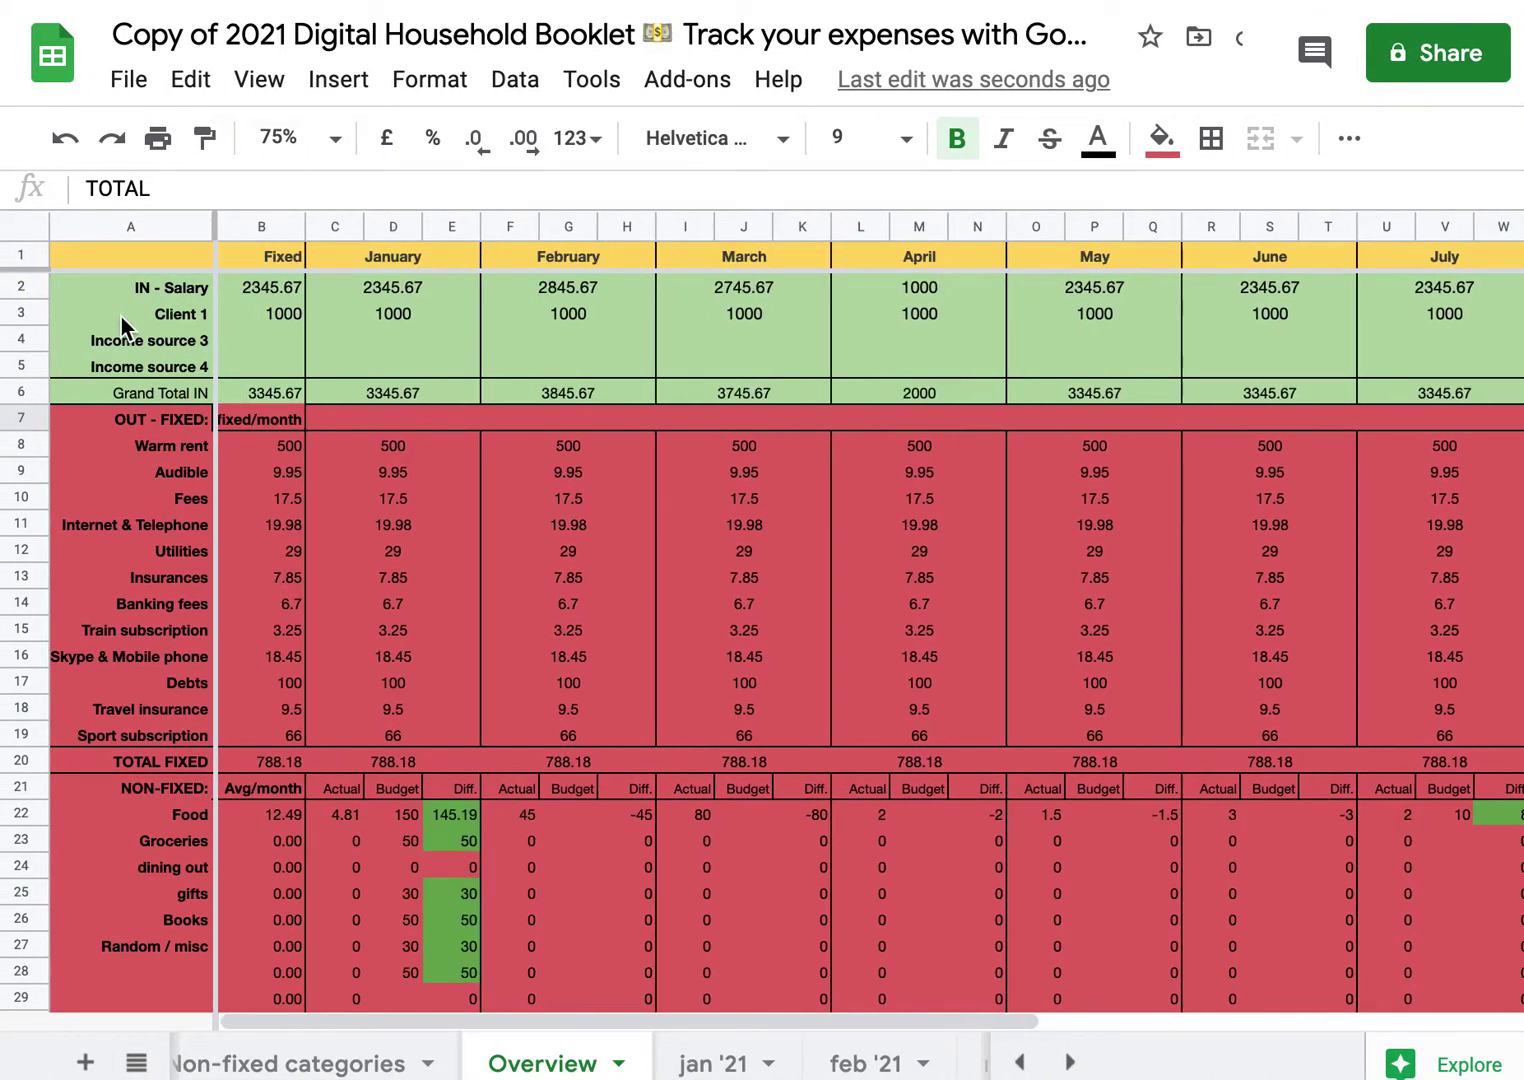
pyautogui.click(169, 348)
pyautogui.write('Client 2')
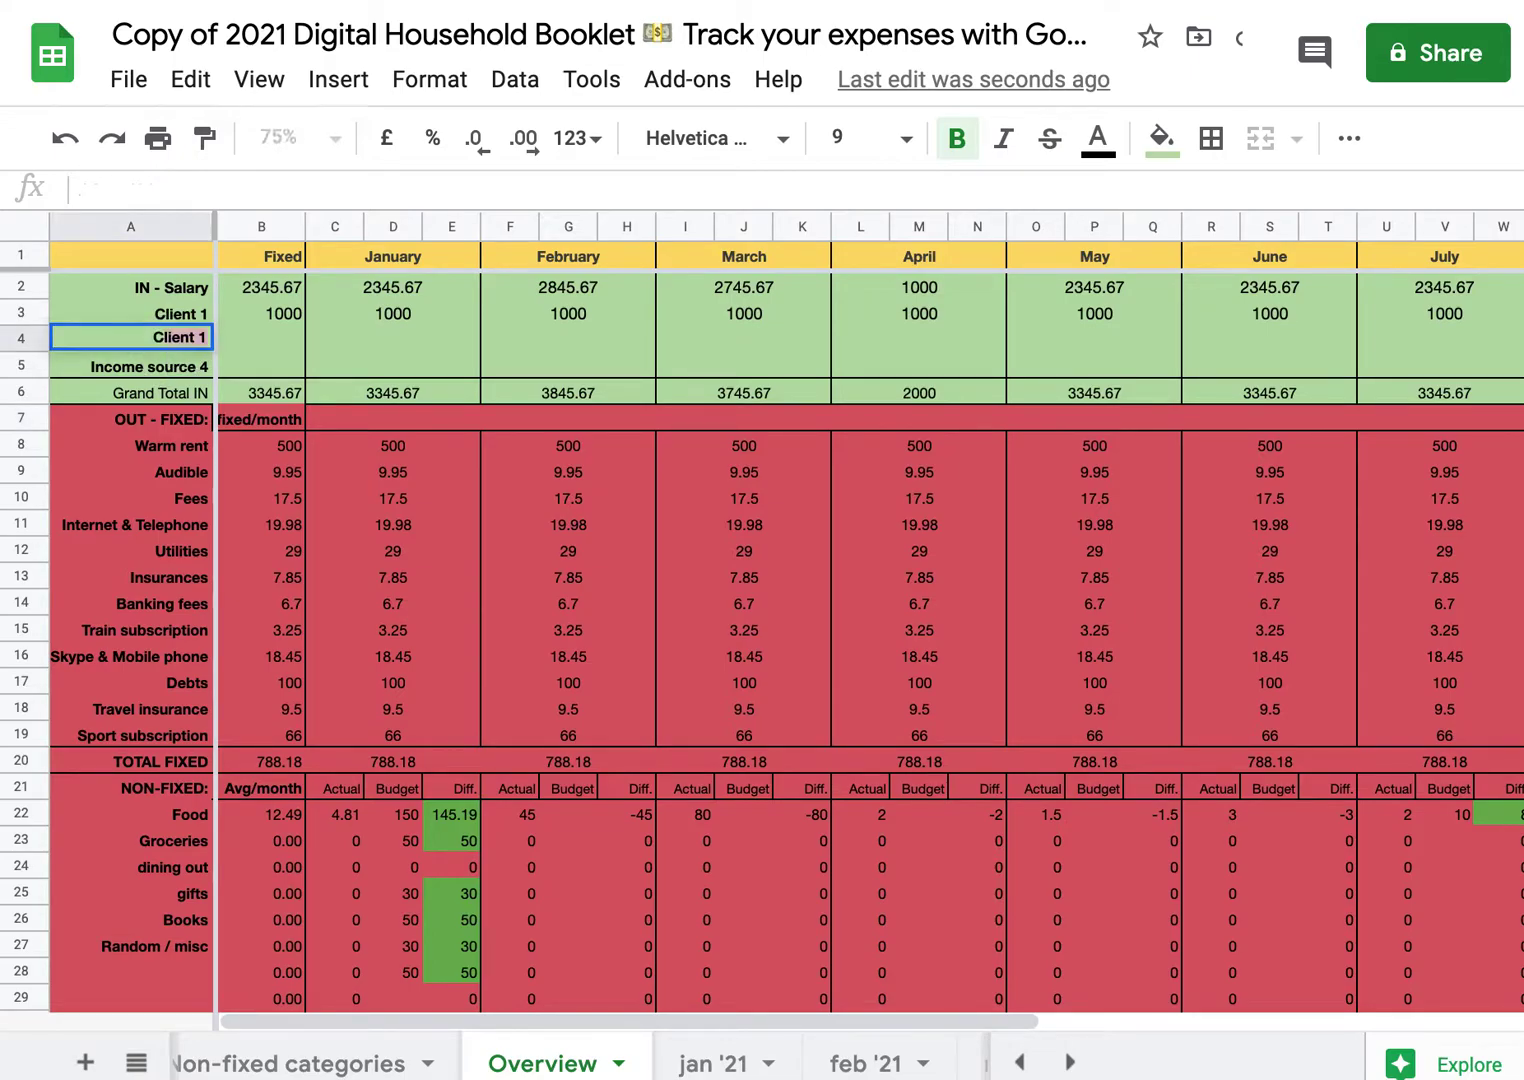
pyautogui.press('Tab')
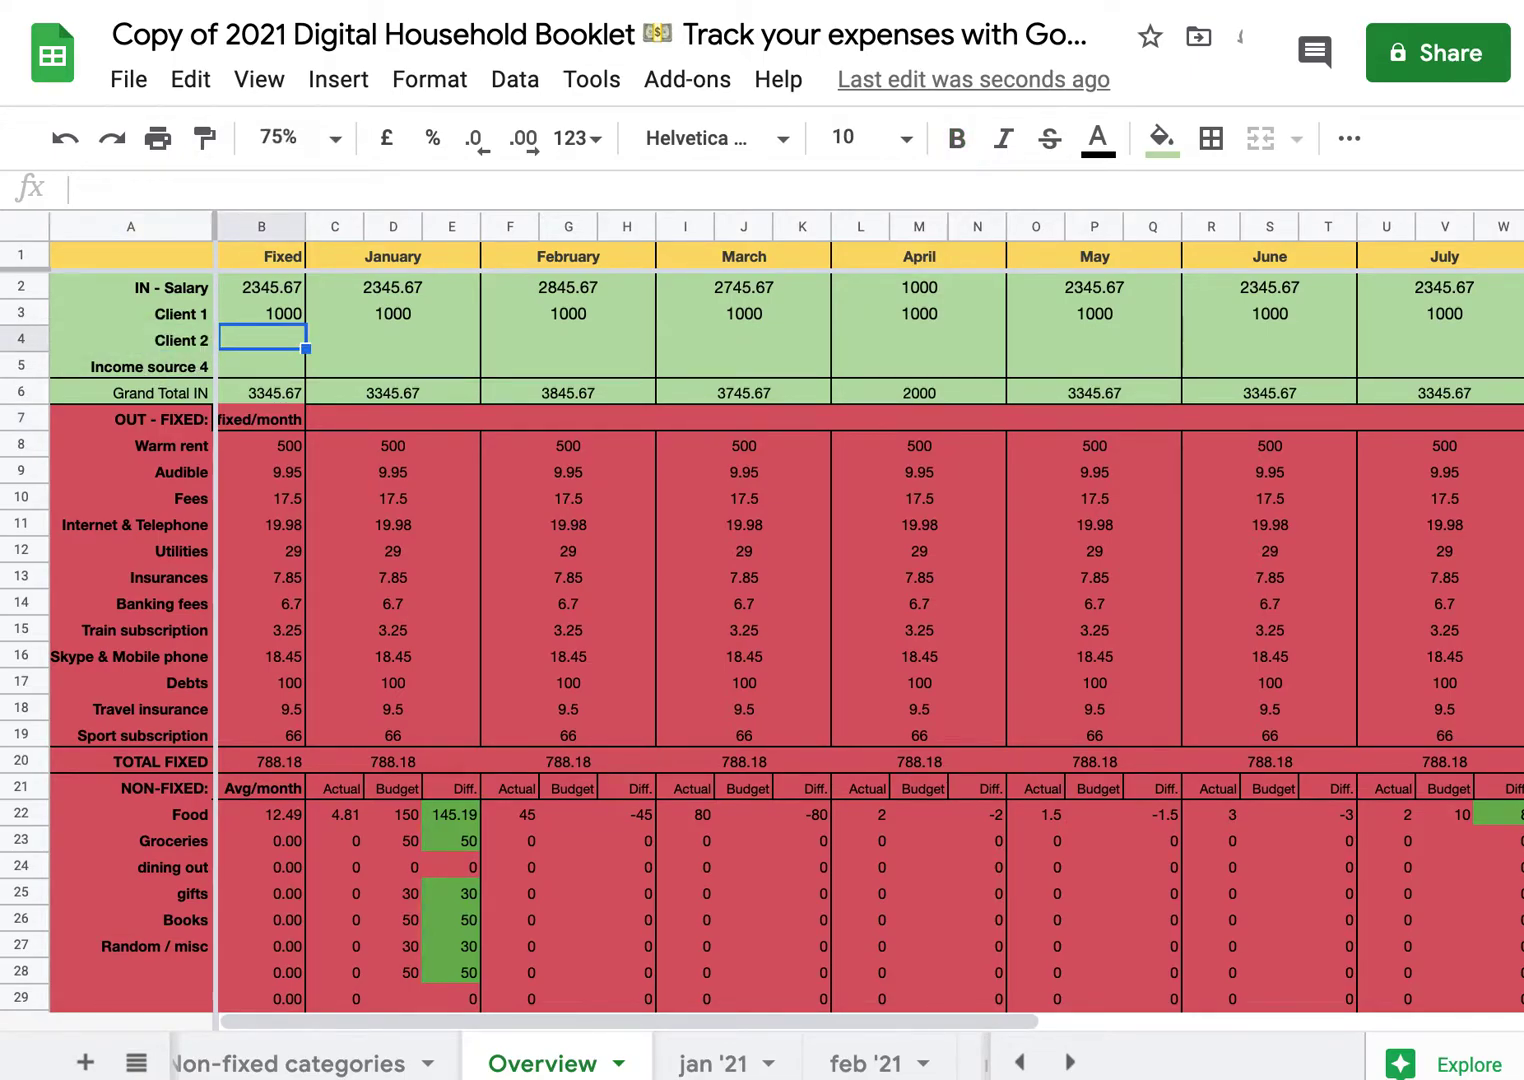
pyautogui.write('500')
pyautogui.press('Return')
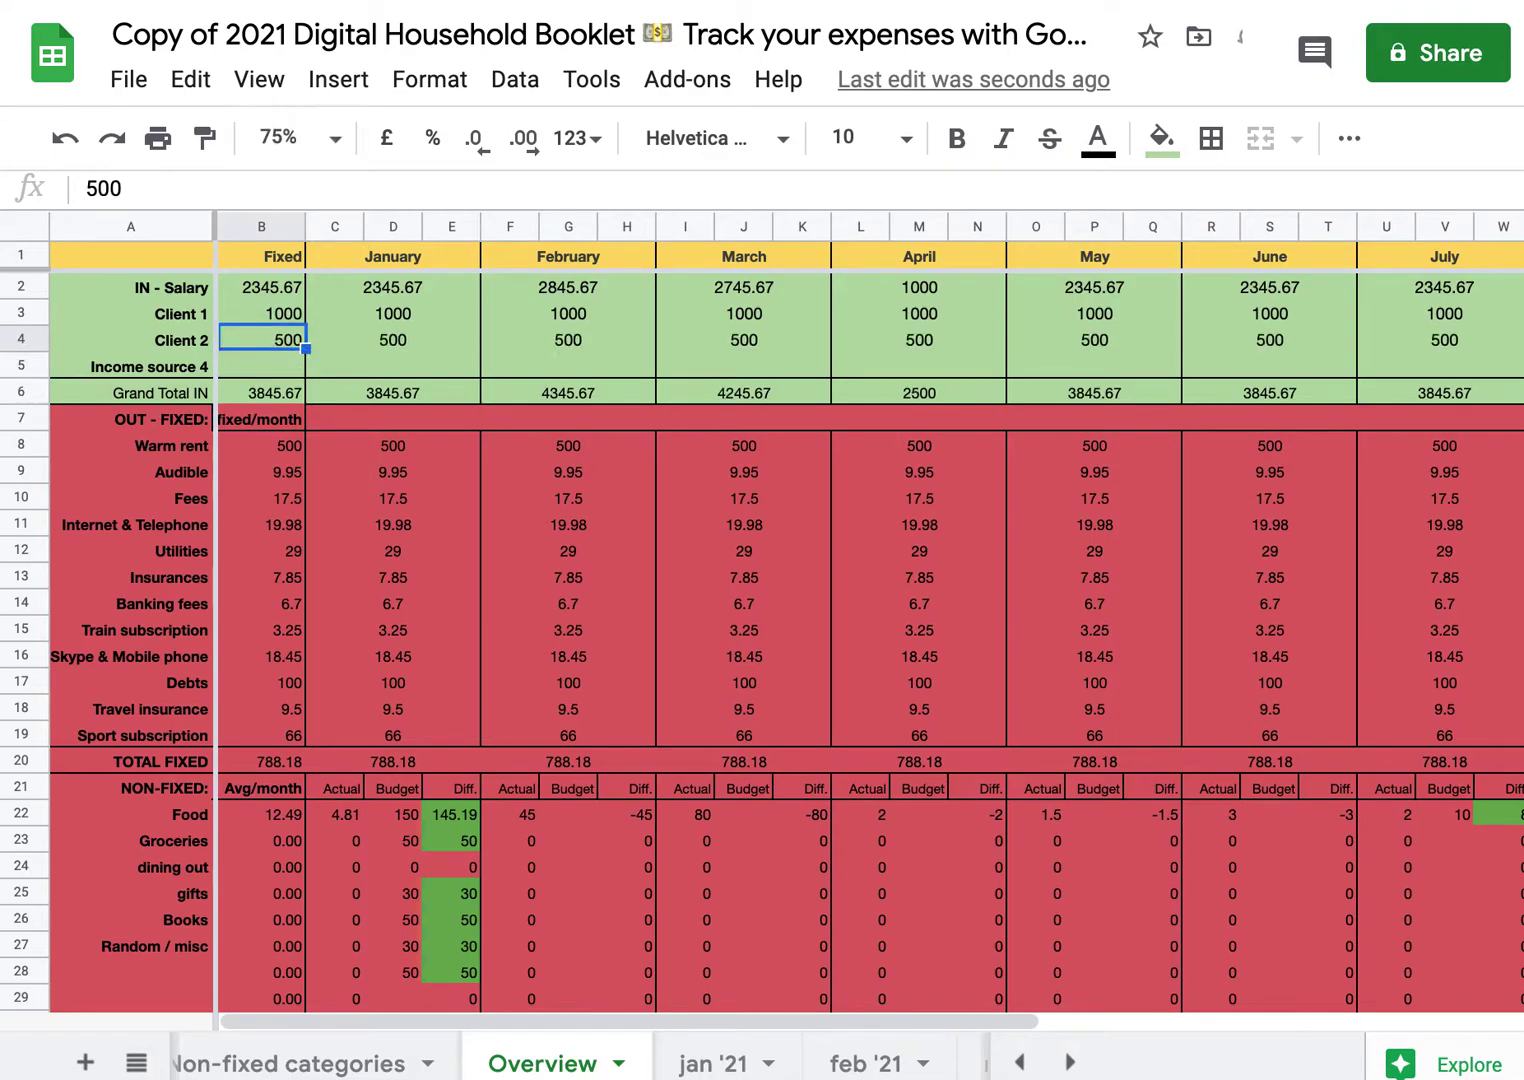
pyautogui.click(261, 392)
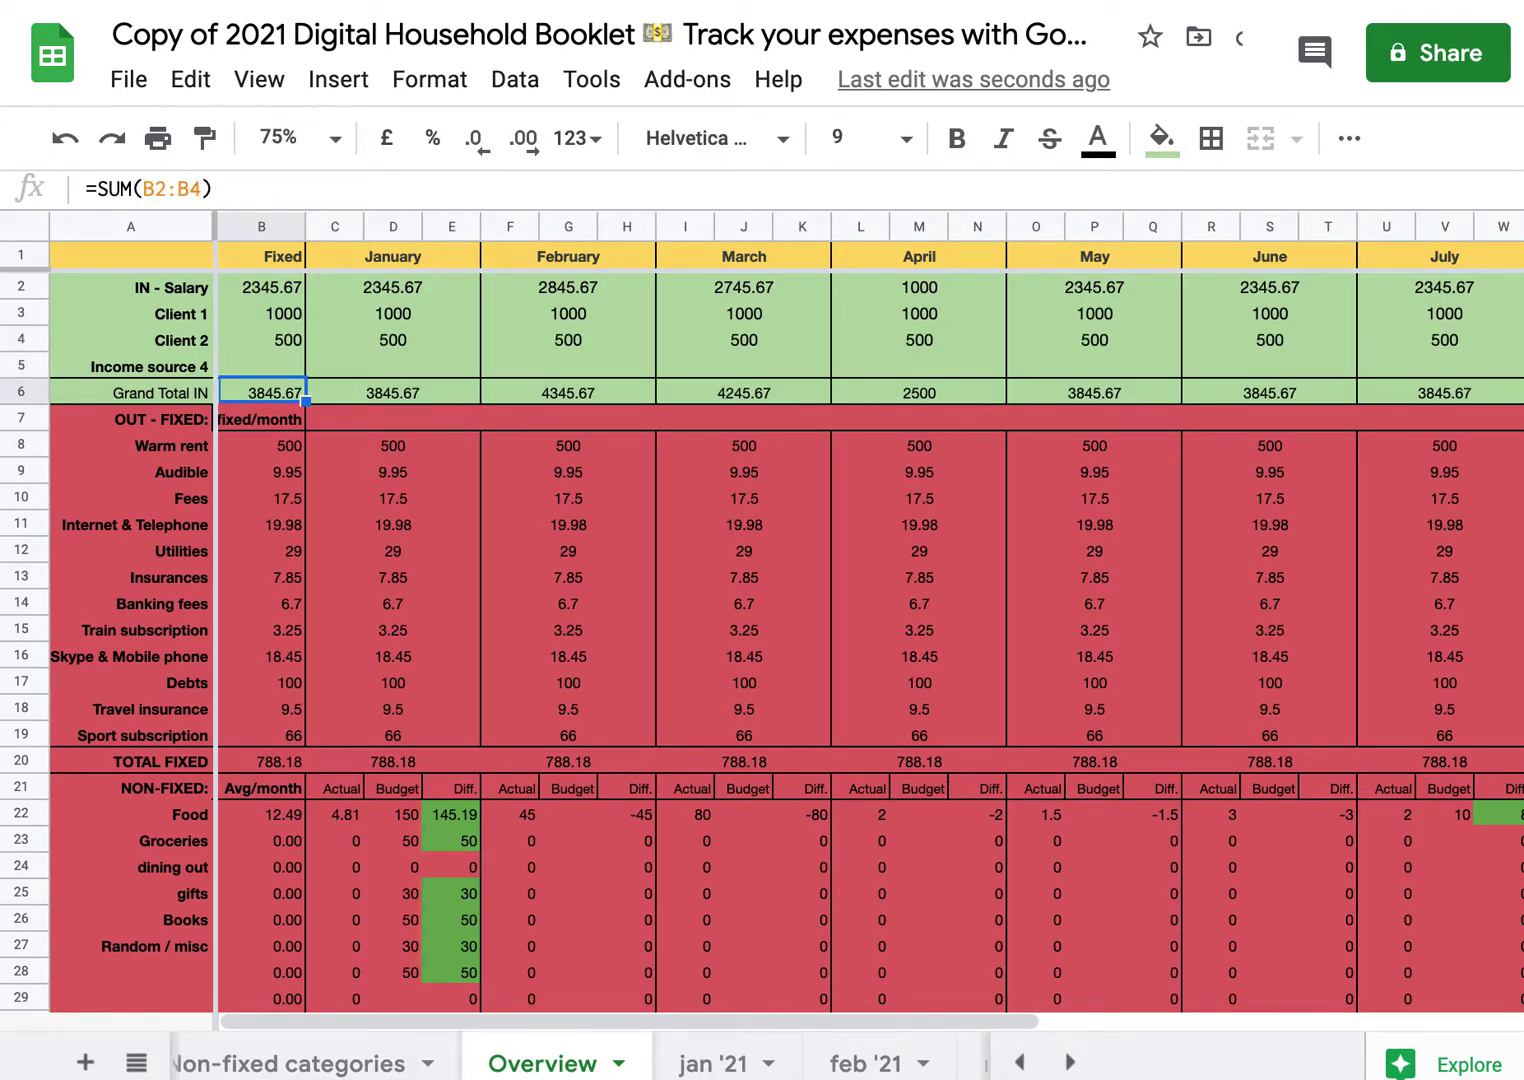
# Clear the fixed expense names from Warm rent to Sport subscription in A8:A19.
pyautogui.click(145, 439)
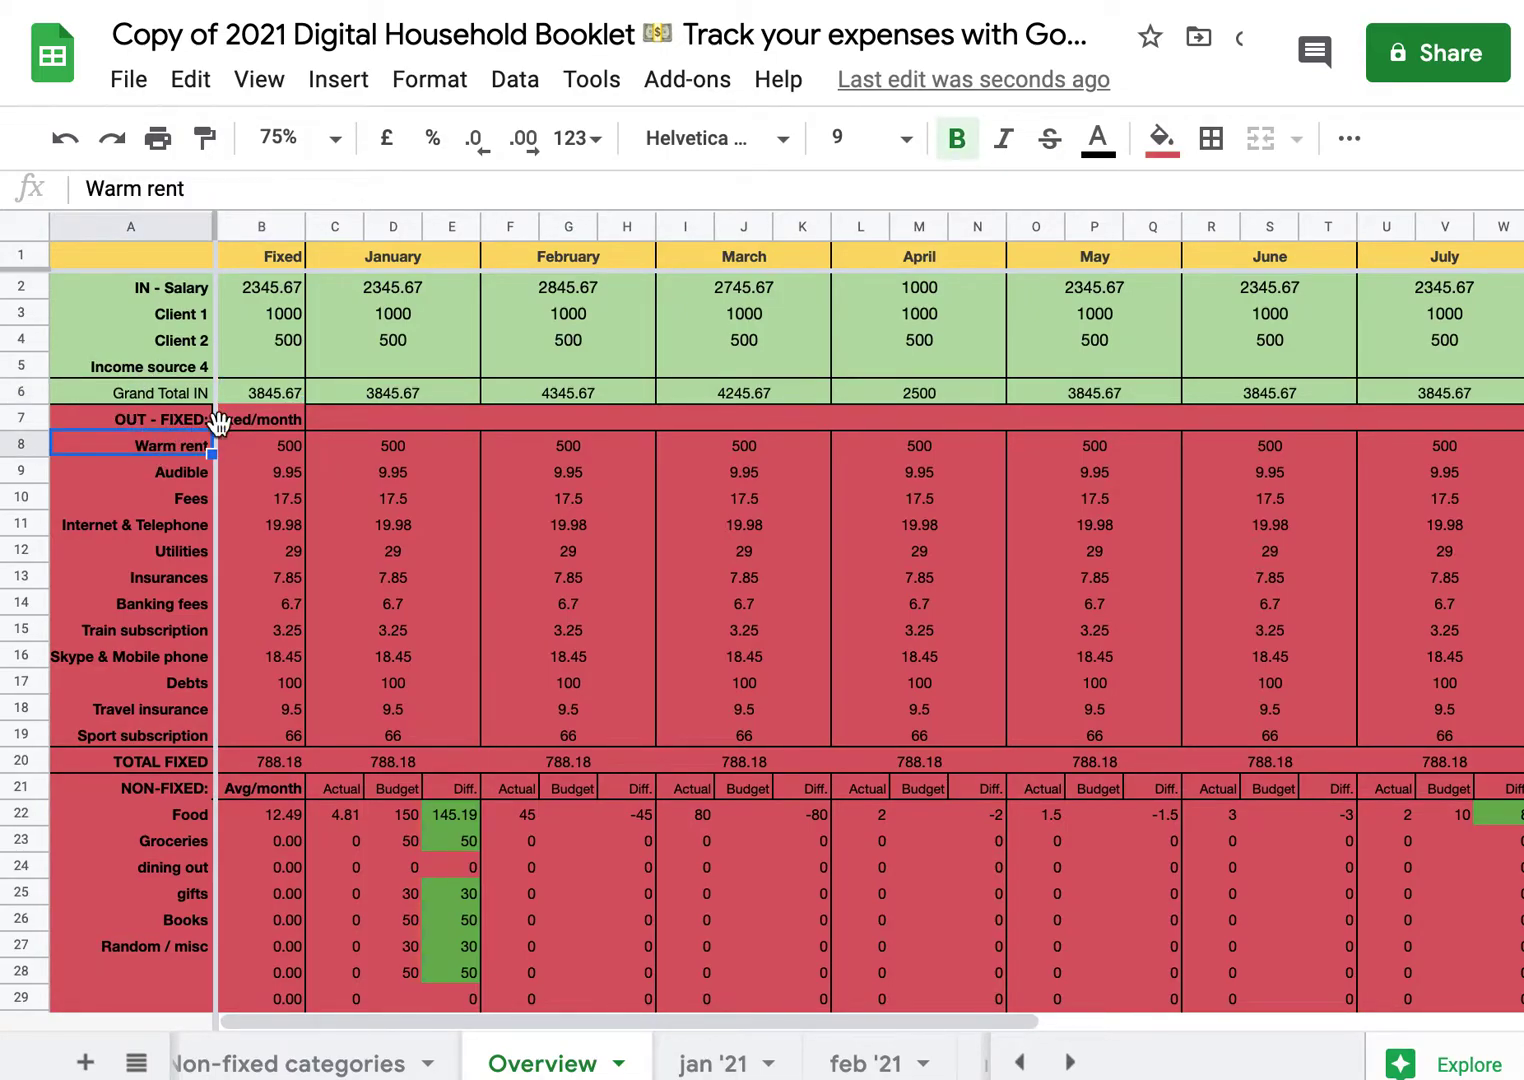
pyautogui.press('Down')
pyautogui.press('Up')
pyautogui.moveTo(166, 742); pyautogui.dragTo(160, 455)
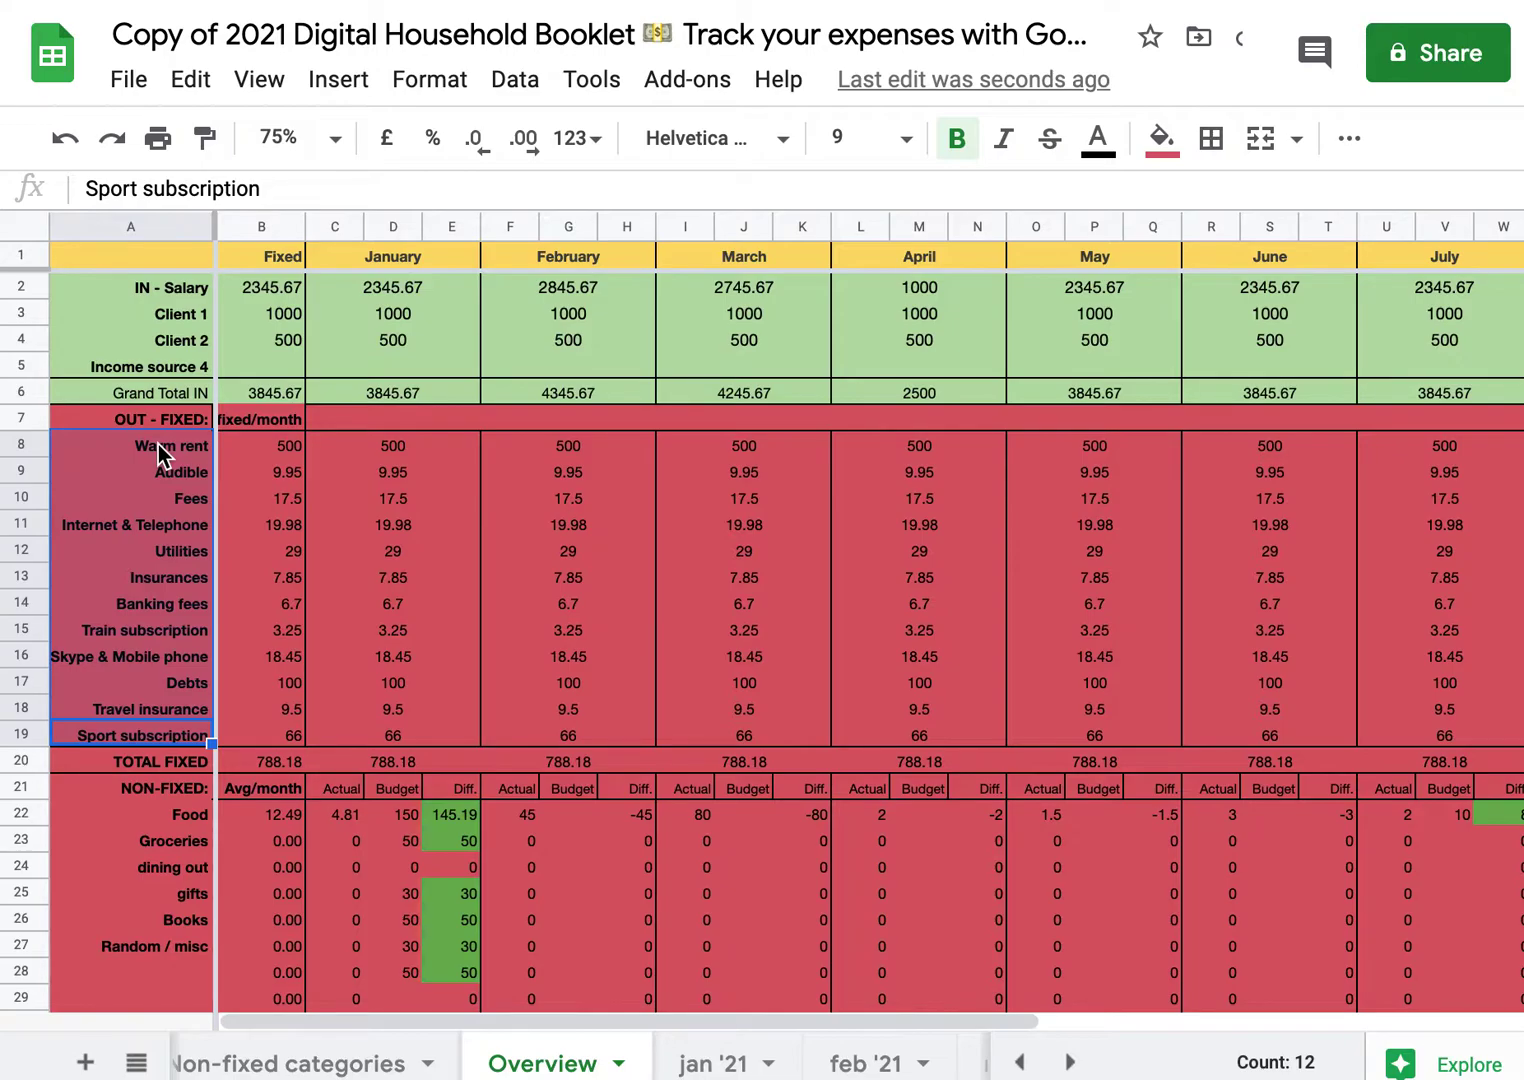
pyautogui.press('Delete')
pyautogui.hotkey('ctrl', 'z')
pyautogui.press('Delete')
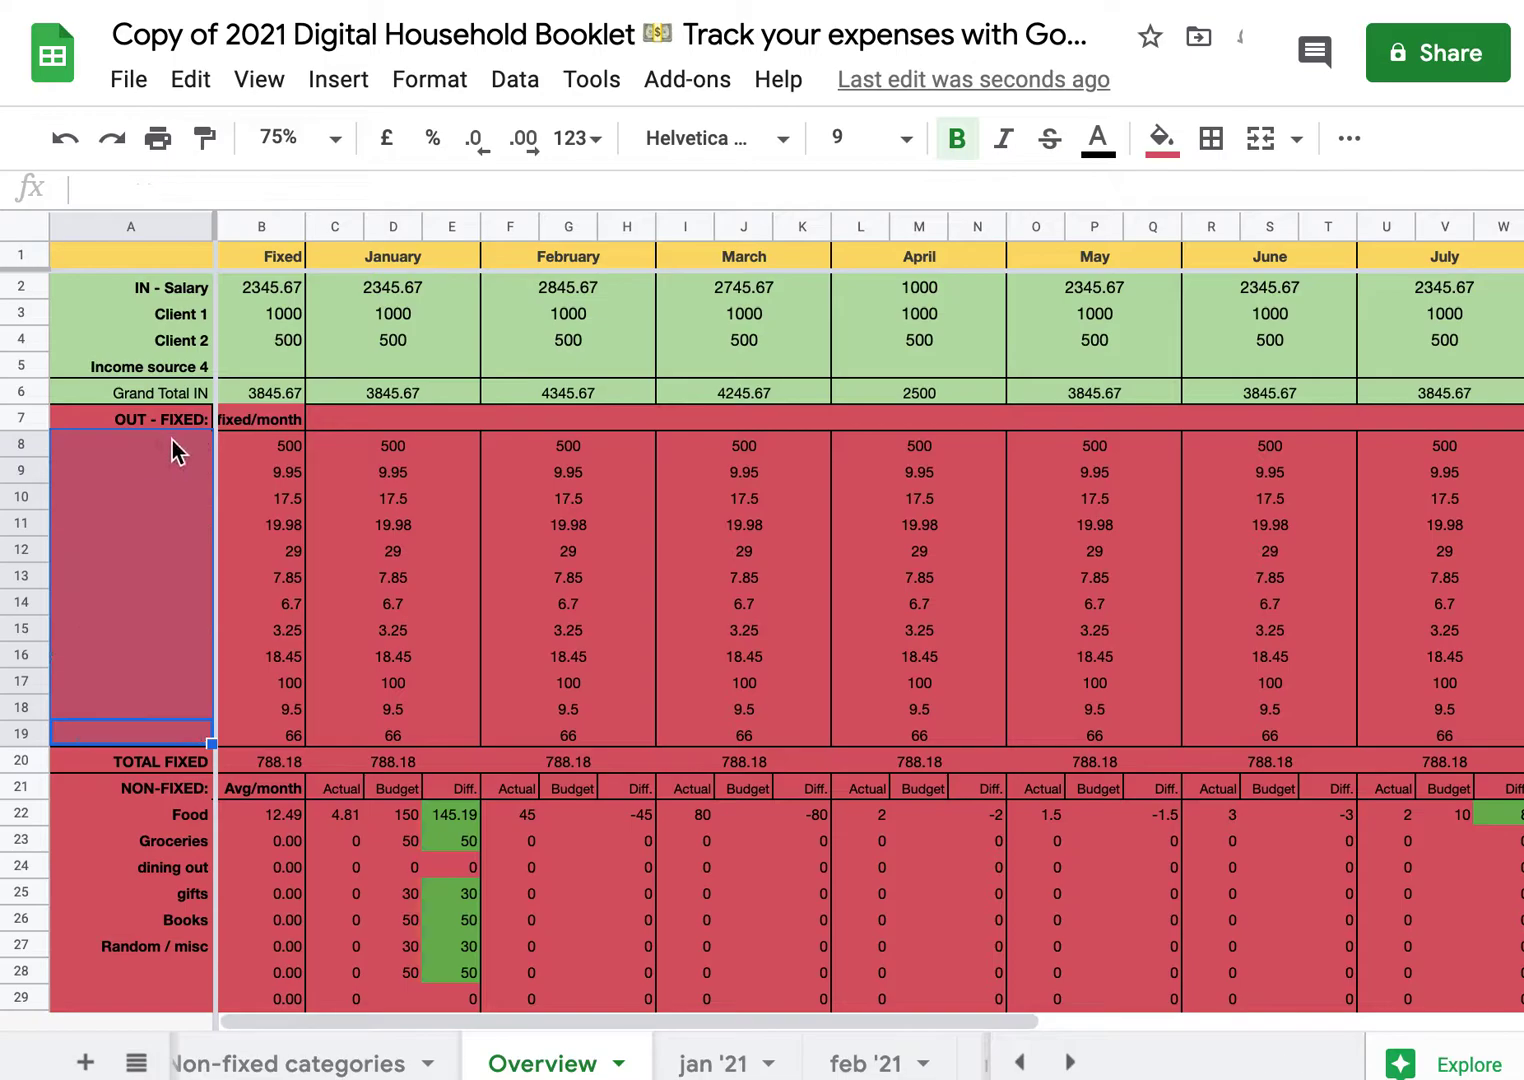
# Enter Rent, Heating and Water as fixed expense names in A8:A10.
pyautogui.click(172, 440)
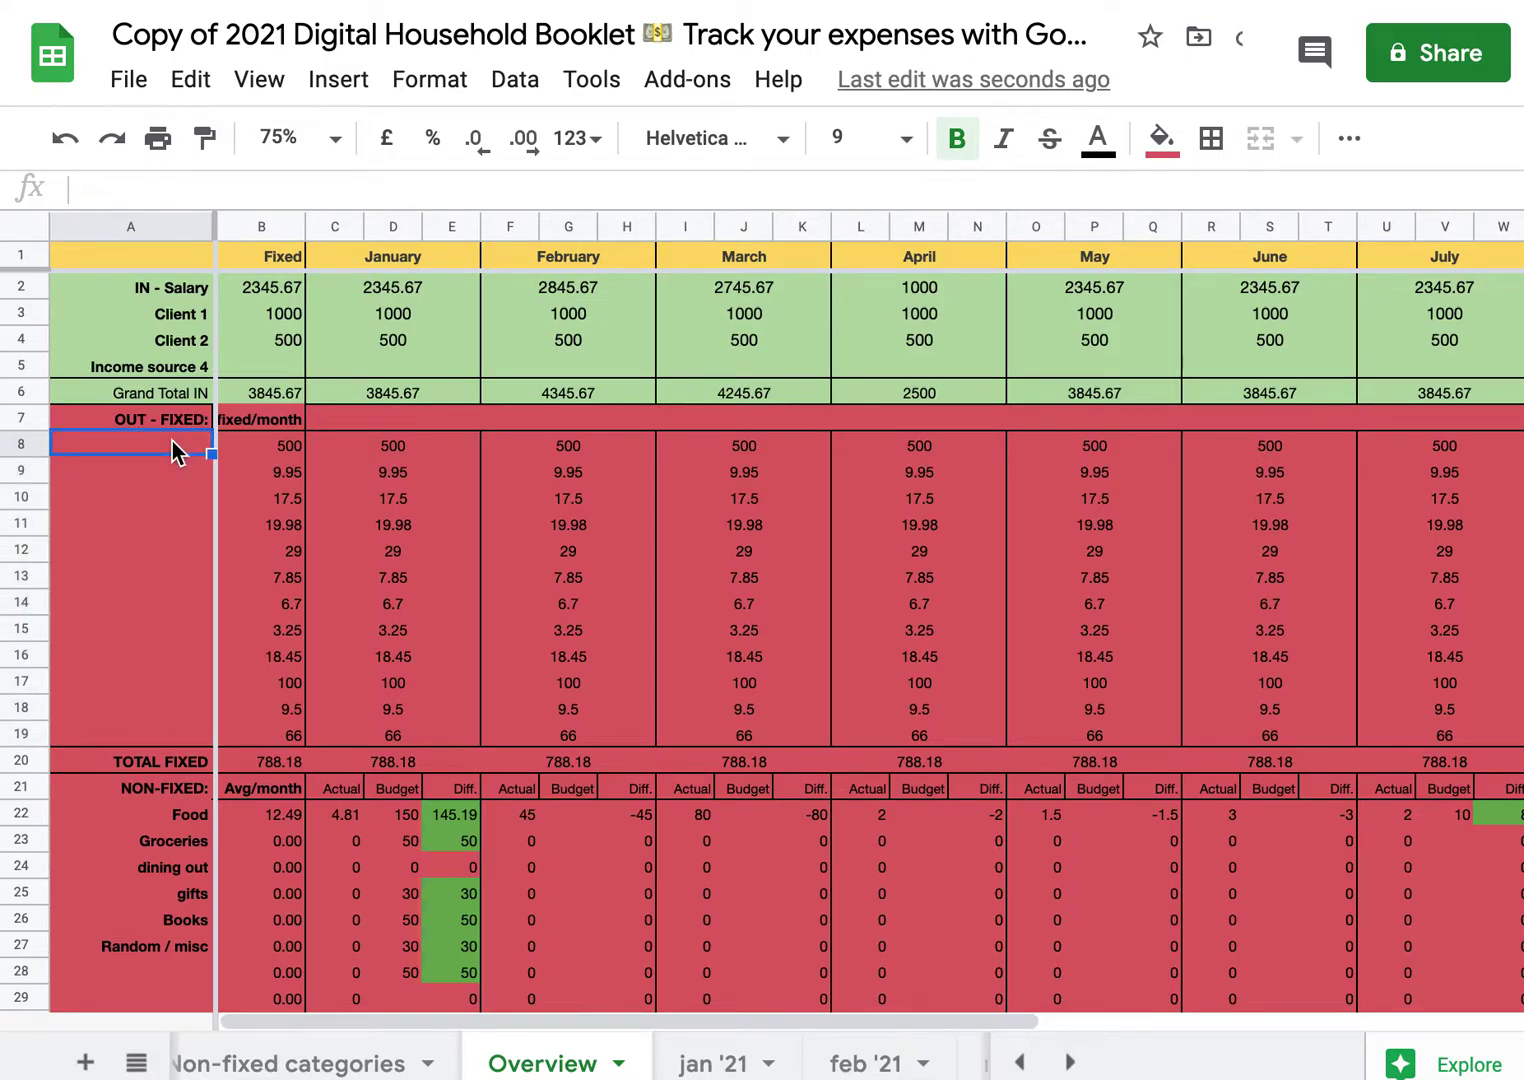
pyautogui.write('Rent')
pyautogui.press('Return')
pyautogui.write('Heating')
pyautogui.press('Return')
pyautogui.write('Water')
pyautogui.press('Return')
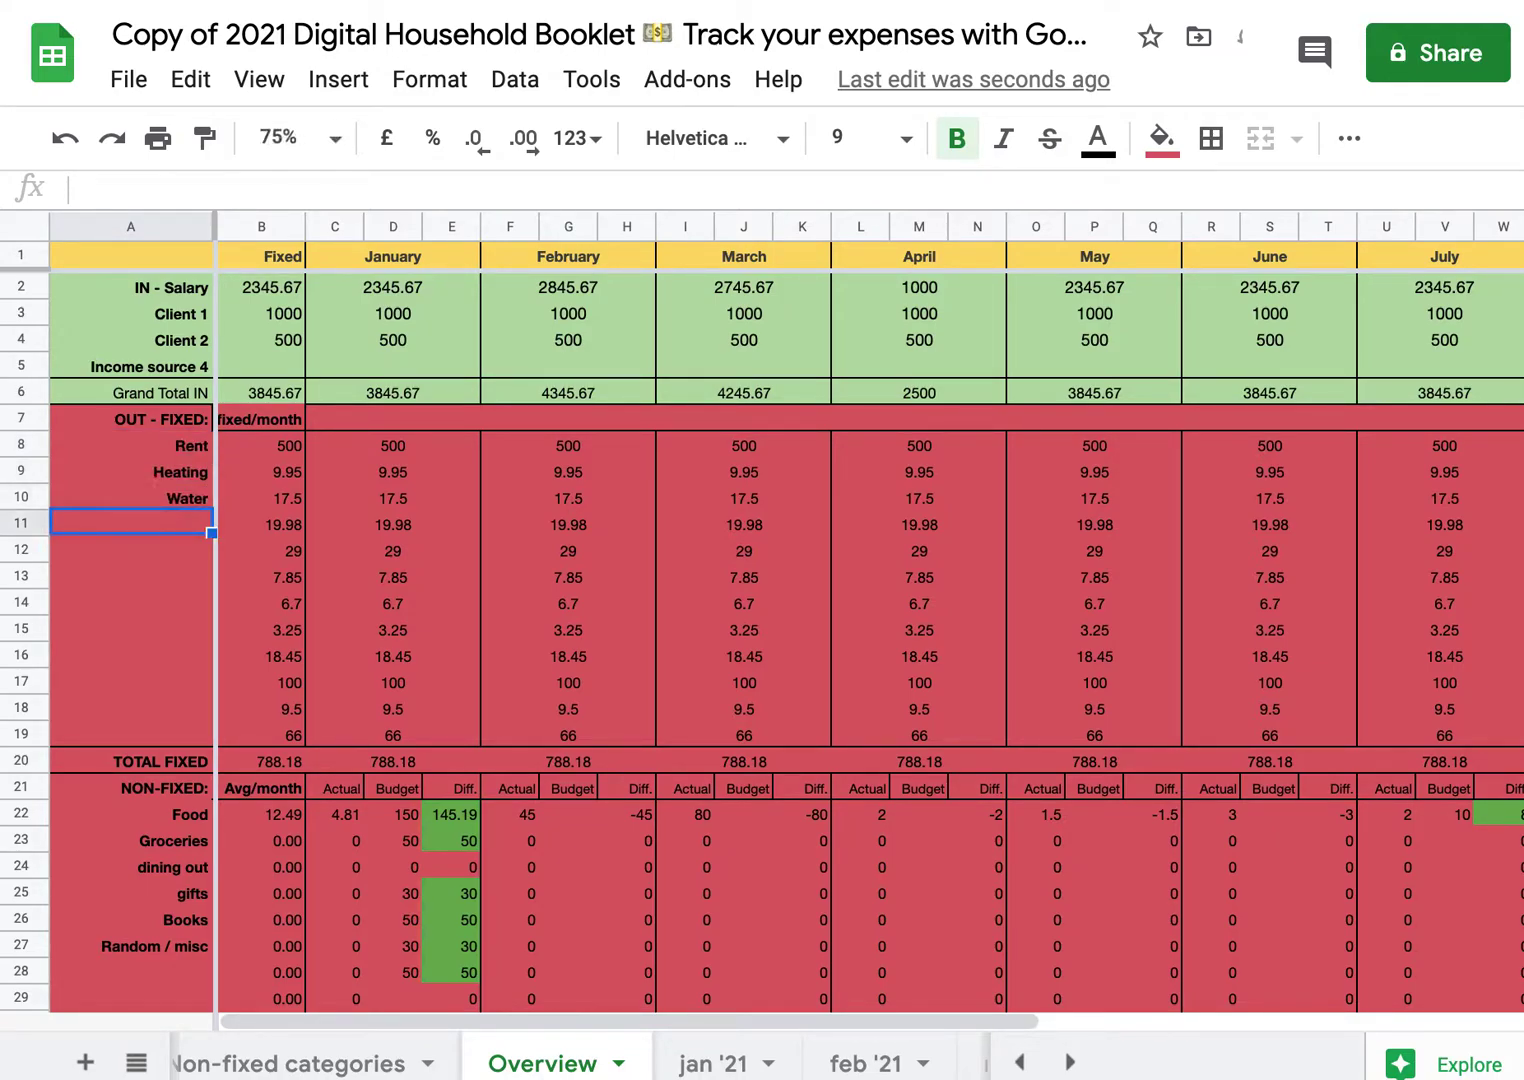
# Enter Internet, Phone bills and Car payments as fixed expense names in A11:A13.
pyautogui.write('Internet')
pyautogui.press('Return')
pyautogui.write('Phone brills')
pyautogui.press('BackSpace')
pyautogui.press('BackSpace')
pyautogui.press('BackSpace')
pyautogui.press('BackSpace')
pyautogui.press('BackSpace')
pyautogui.write('ills')
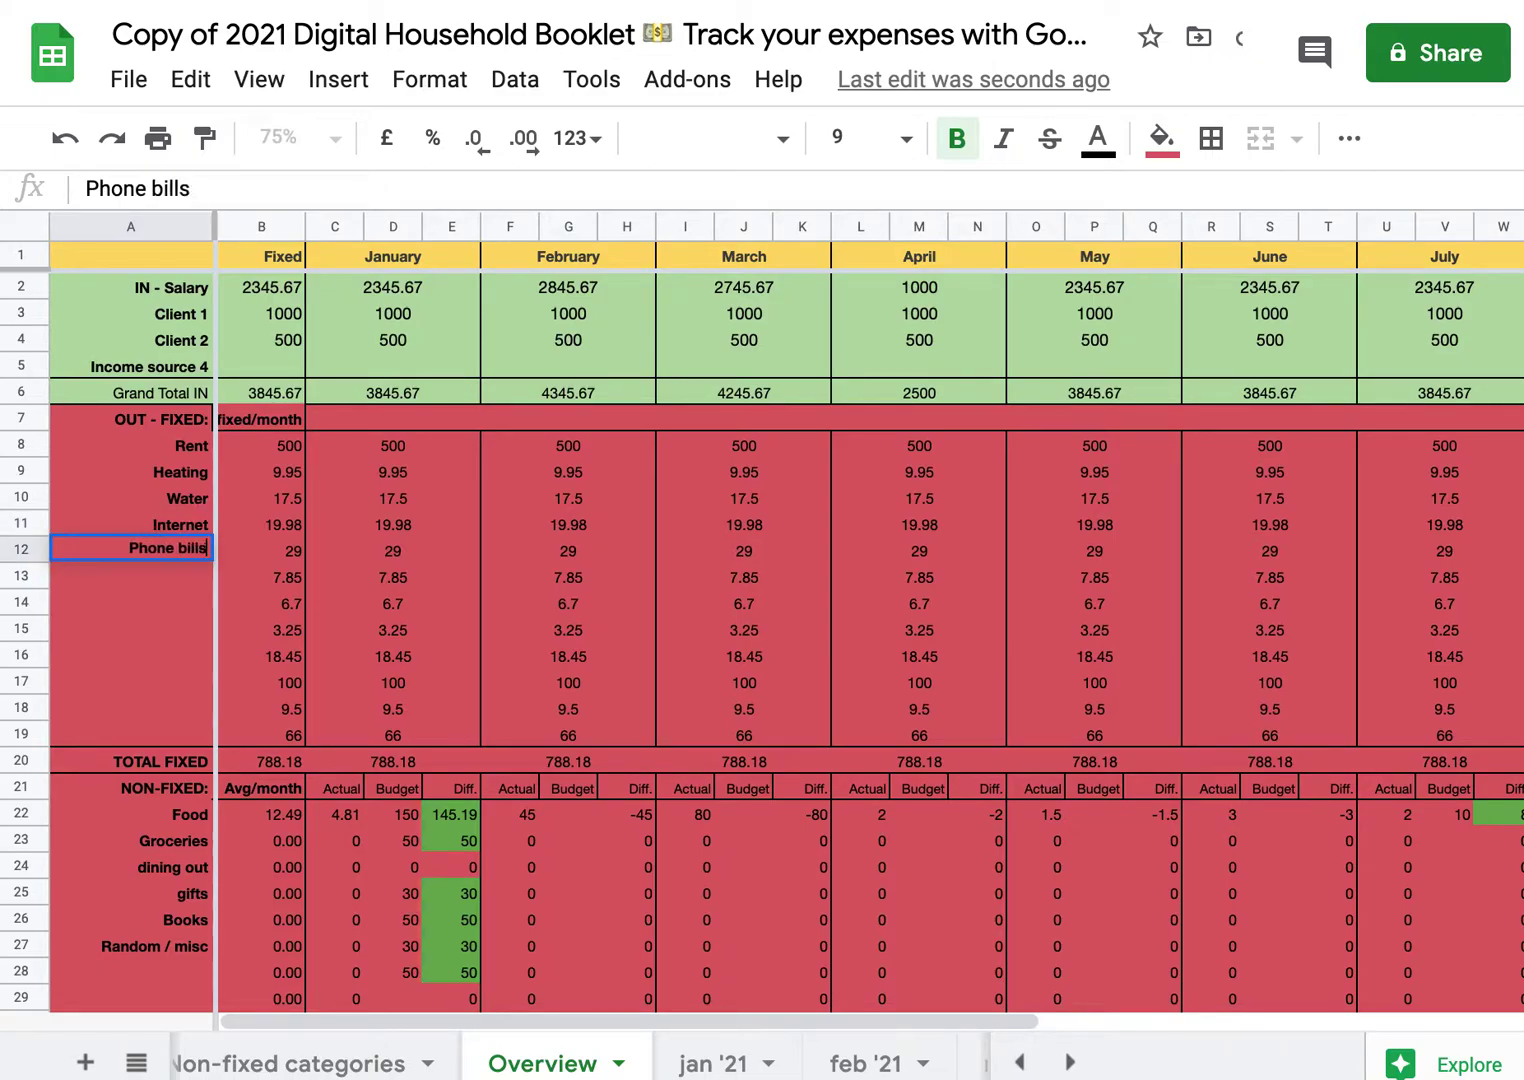
pyautogui.press('Return')
pyautogui.write('Car payments')
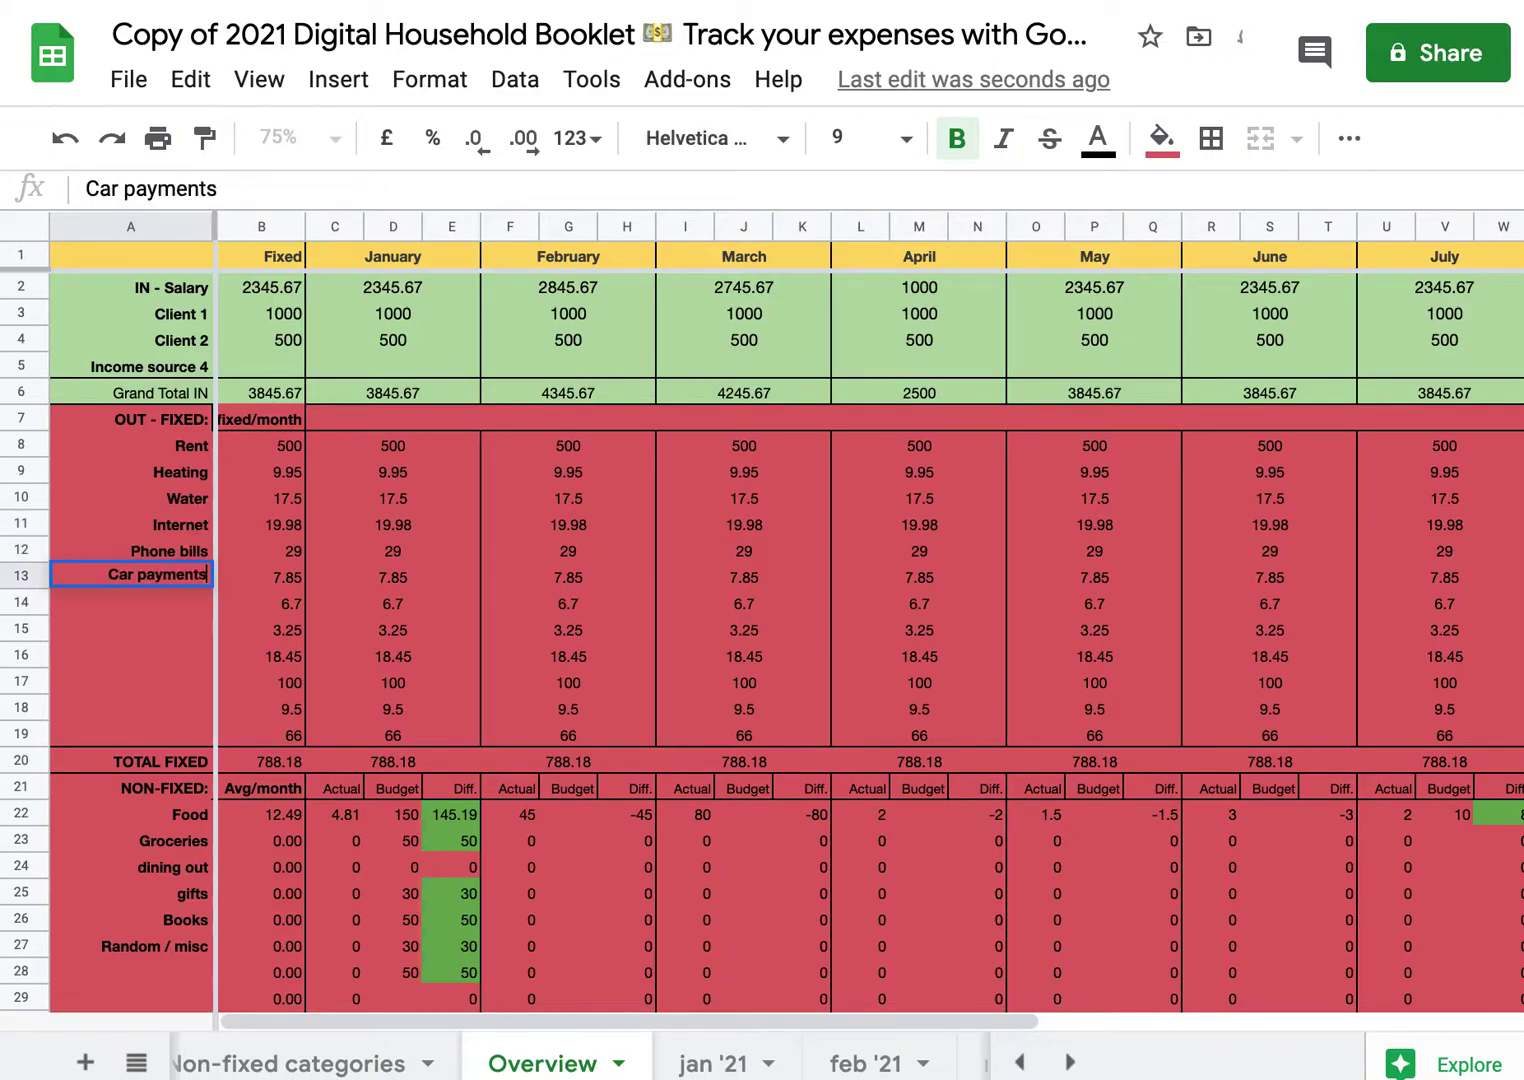
pyautogui.click(290, 577)
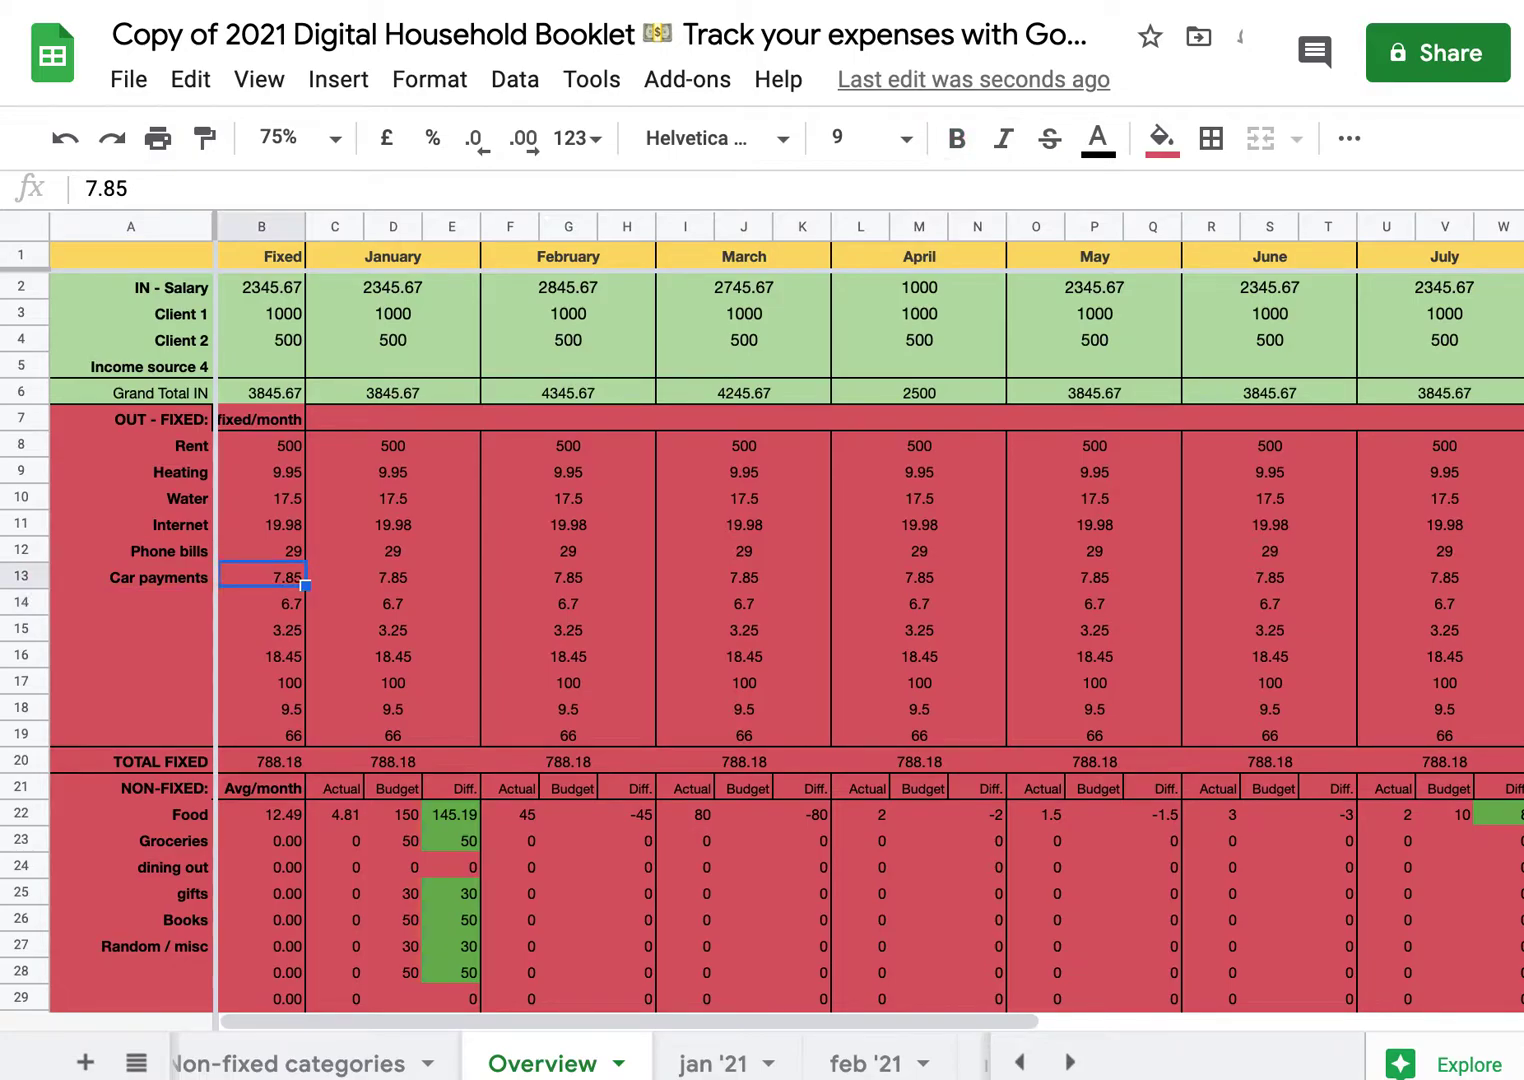
# Go back over the new fixed expense names and select the fixed monthly Rent amount in B8.
pyautogui.press('Left')
pyautogui.press('Up')
pyautogui.press('Up')
pyautogui.press('Up')
pyautogui.press('Up')
pyautogui.press('Up')
pyautogui.press('Down')
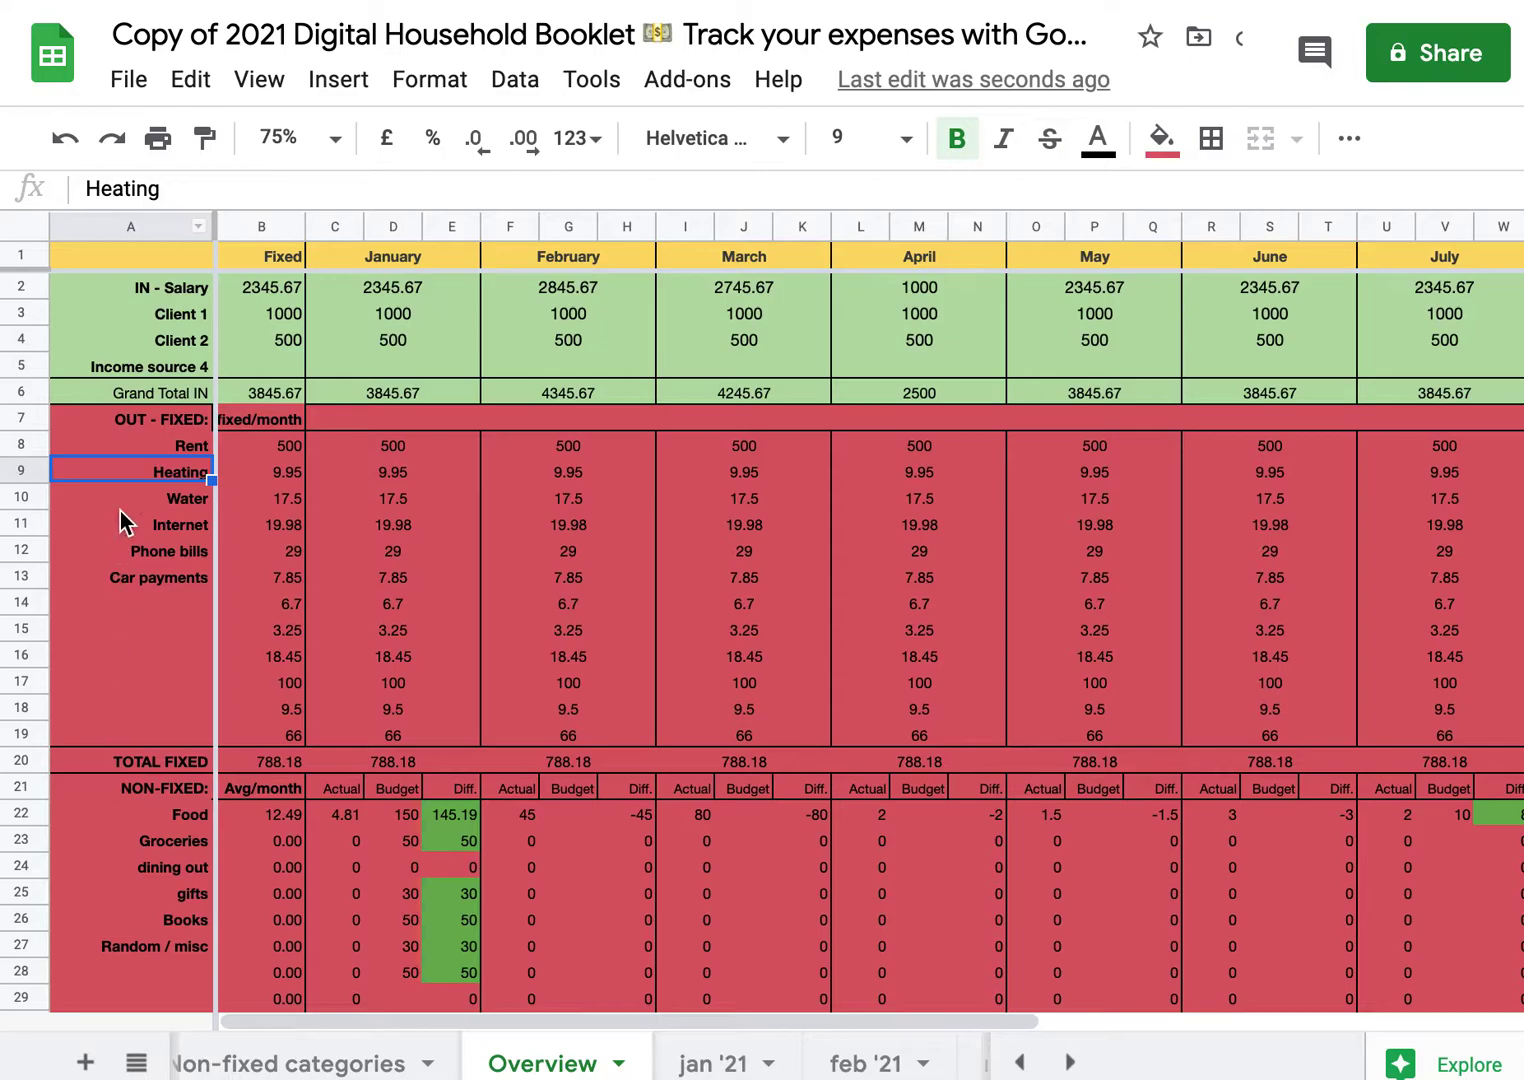
pyautogui.click(264, 449)
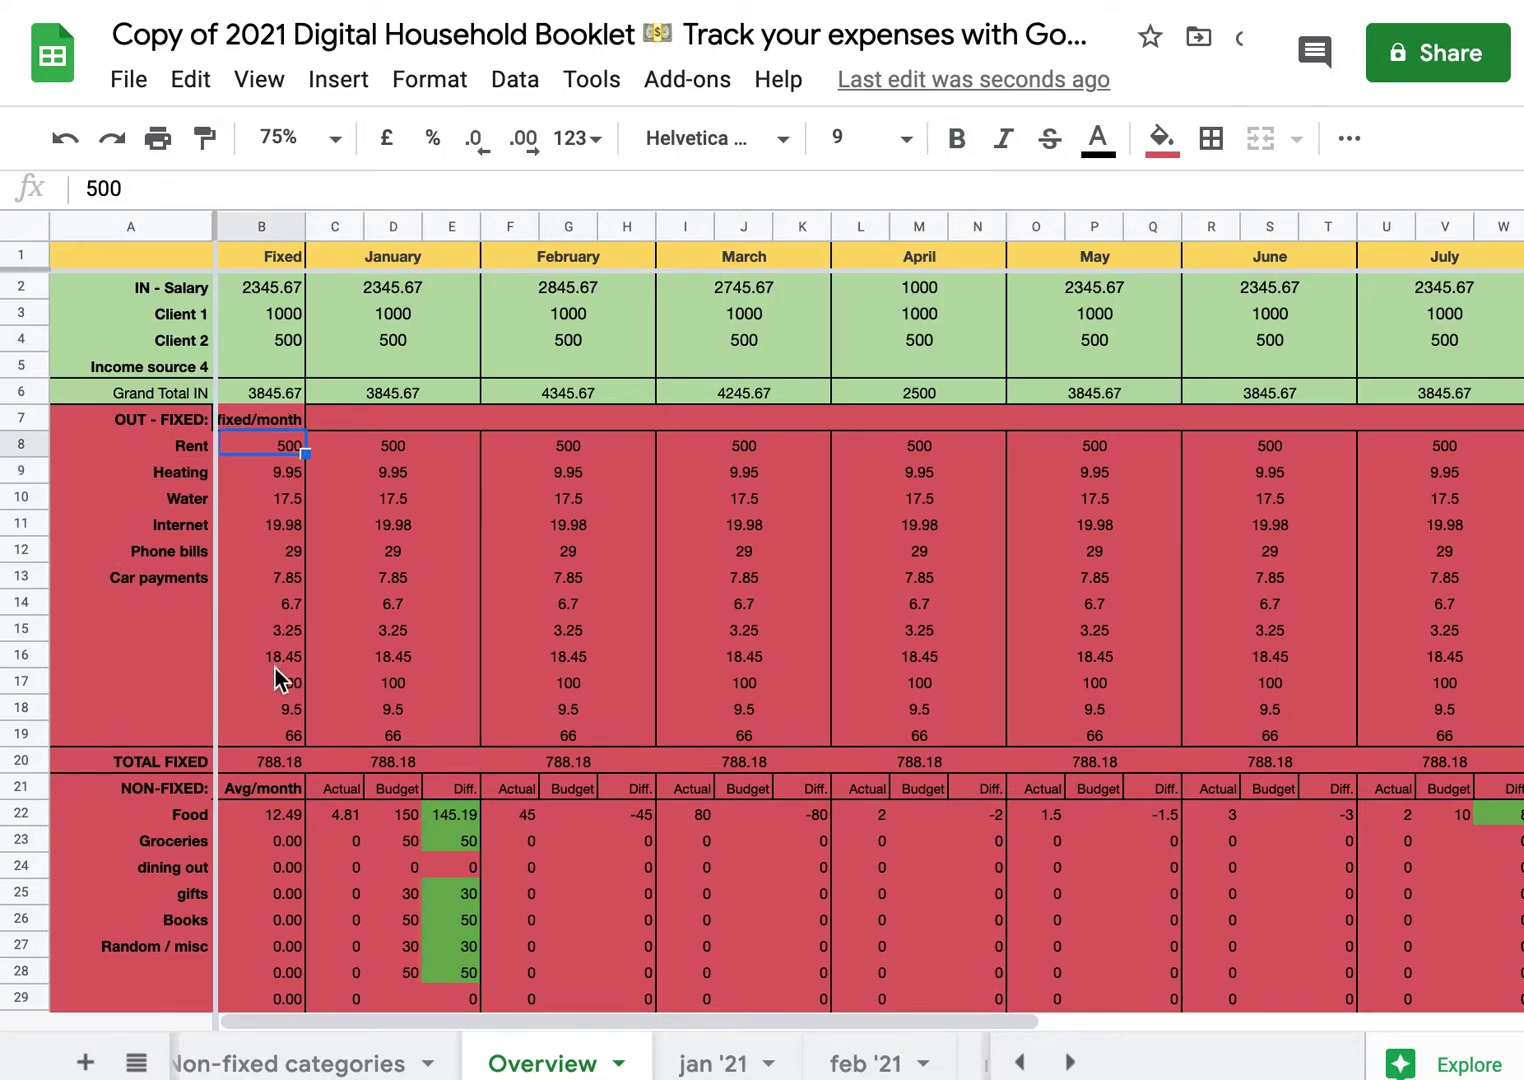
# Clear the fixed monthly amounts in B8:B19 and enter 800 as the Rent amount.
pyautogui.moveTo(255, 450); pyautogui.dragTo(297, 741)
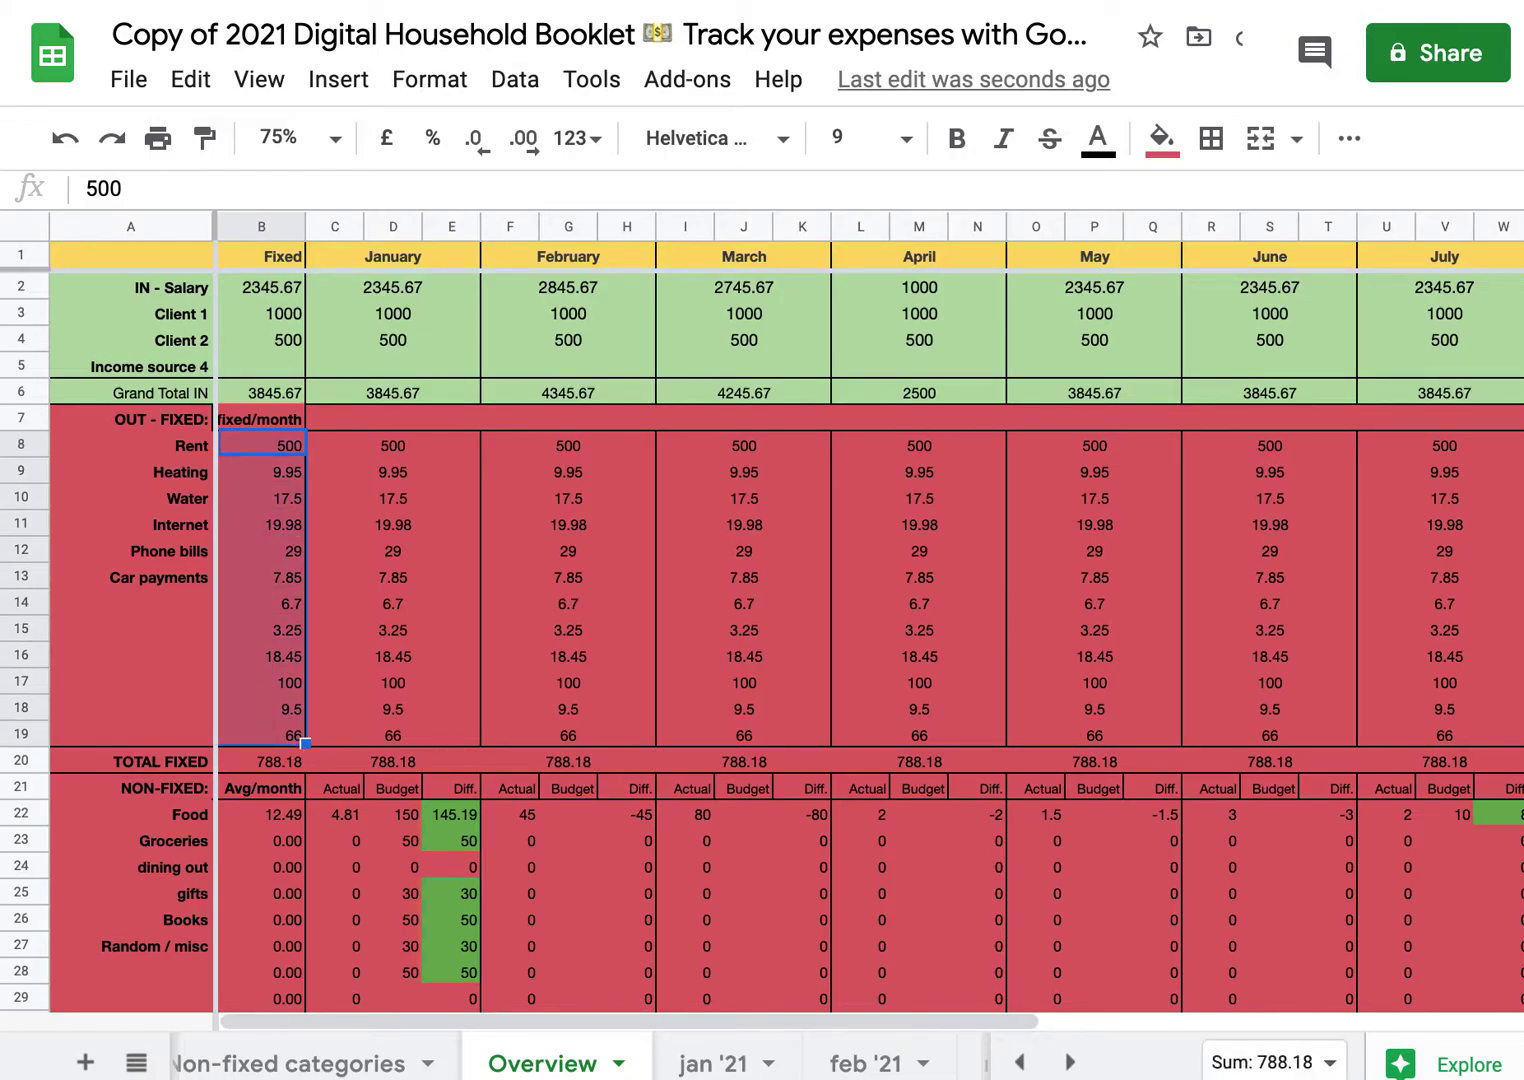
pyautogui.press('Delete')
pyautogui.click(281, 448)
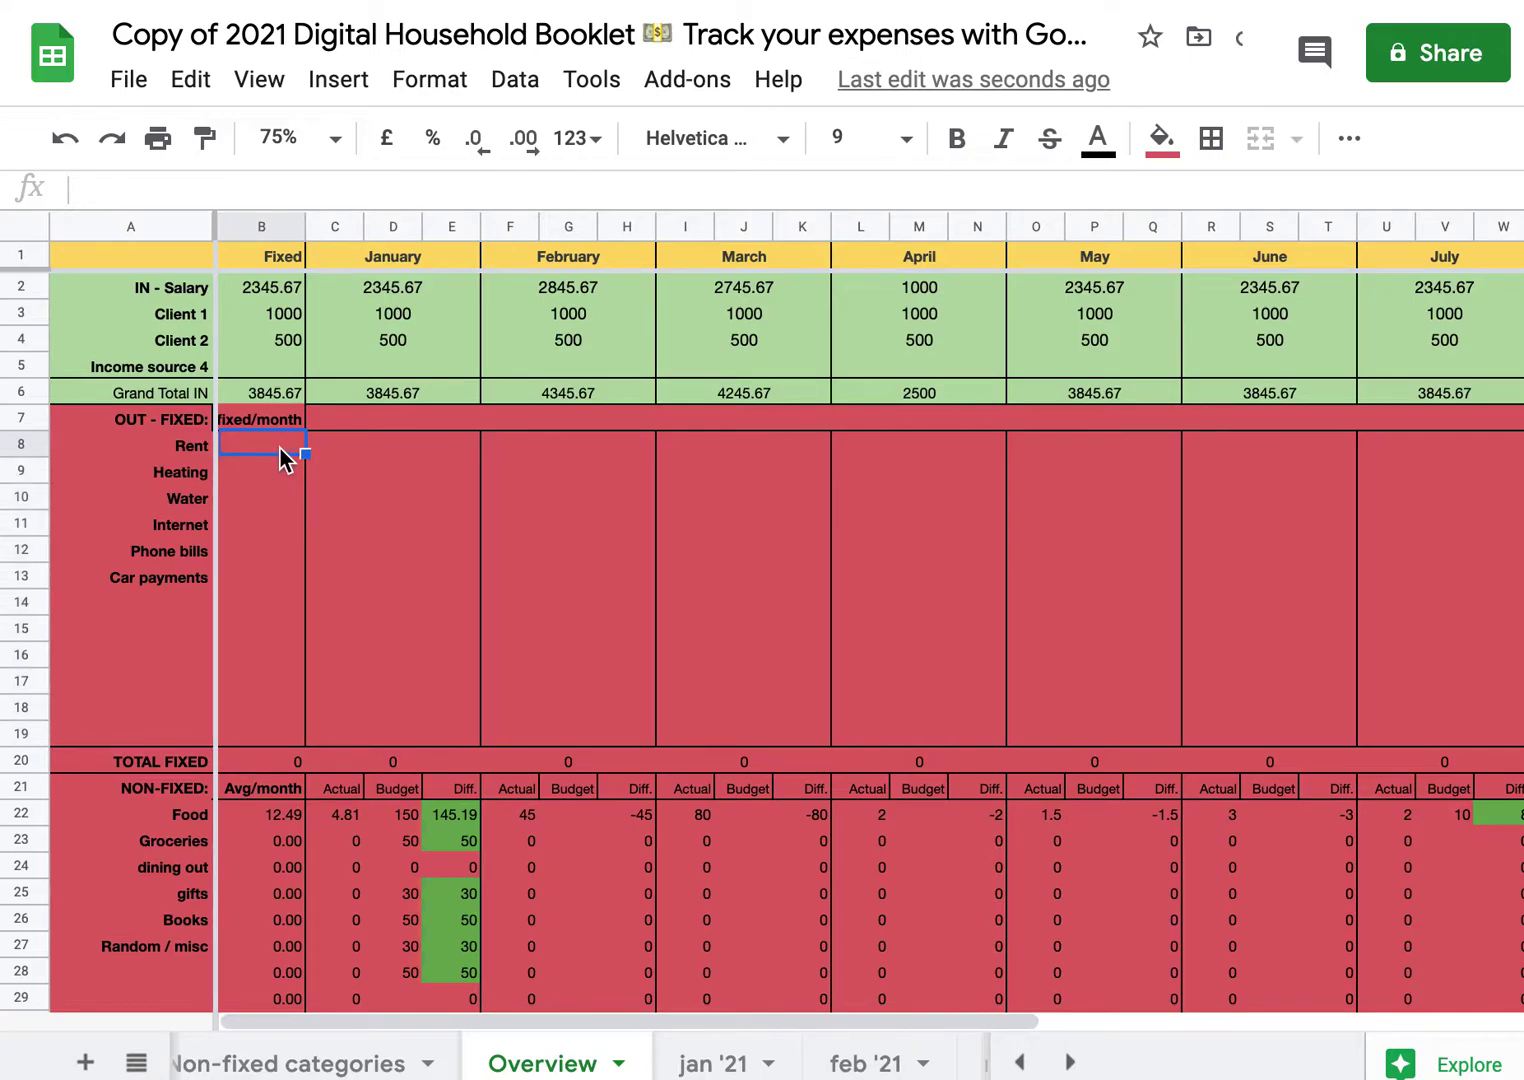
pyautogui.write('800')
pyautogui.press('Return')
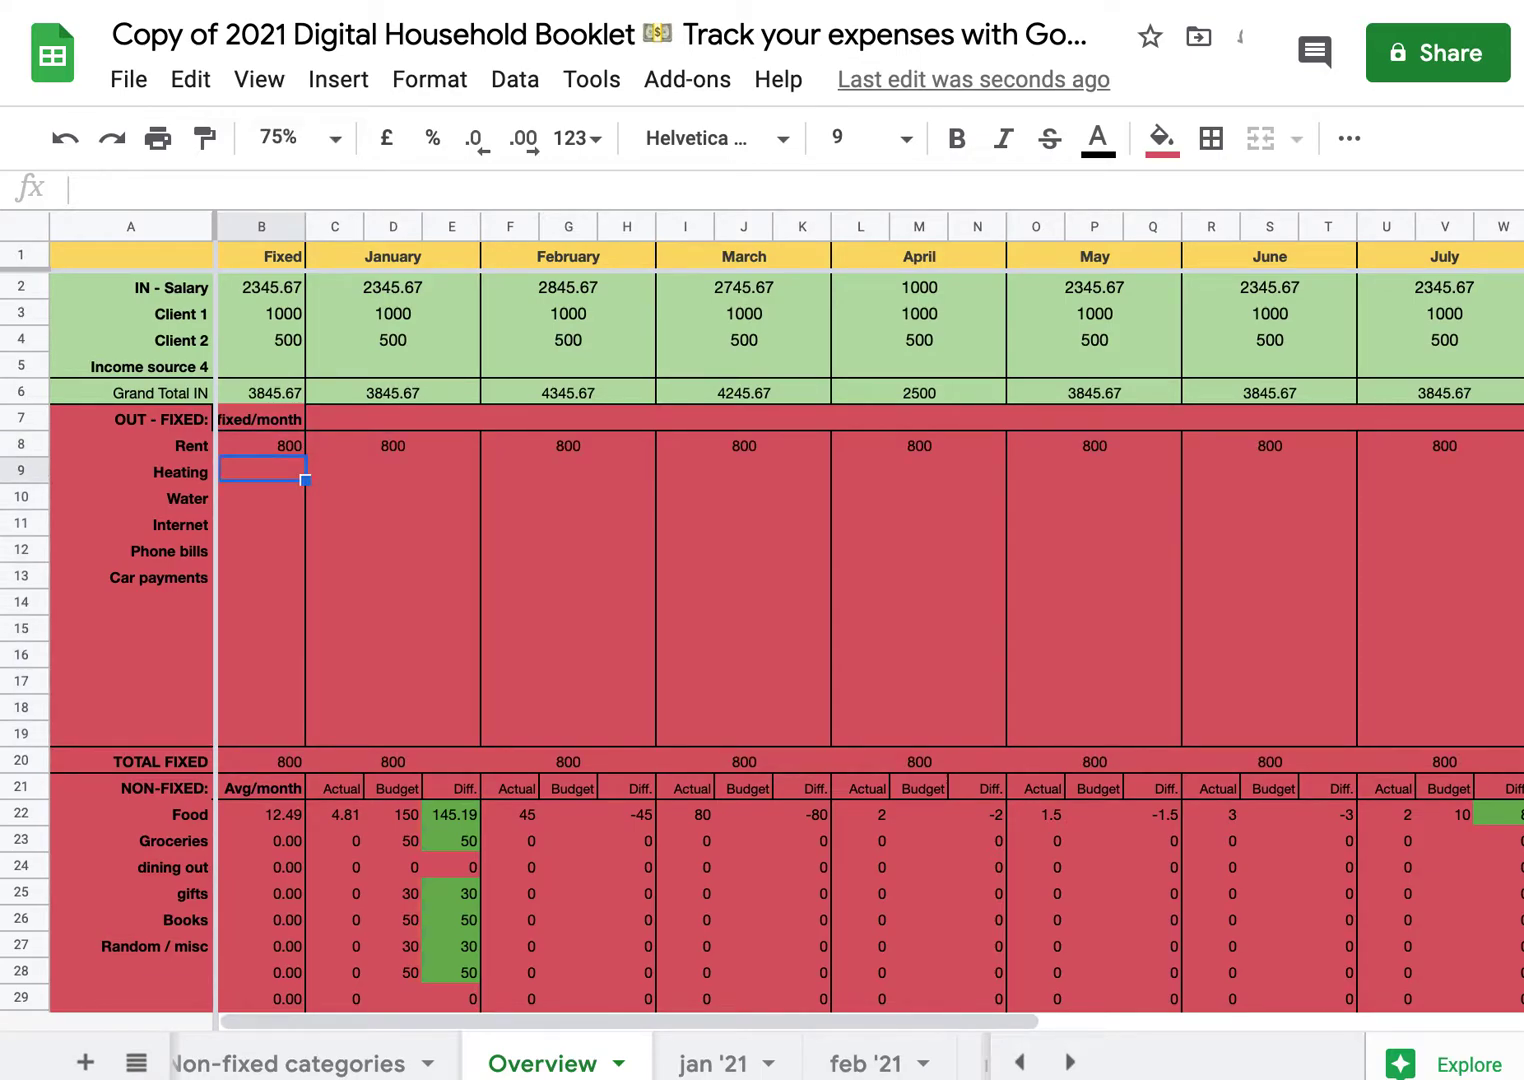
# Enter fixed monthly amounts of 50 for Heating, 30 for Water and 35 for Internet in B9:B11.
pyautogui.write('50')
pyautogui.press('Return')
pyautogui.write('30')
pyautogui.press('Return')
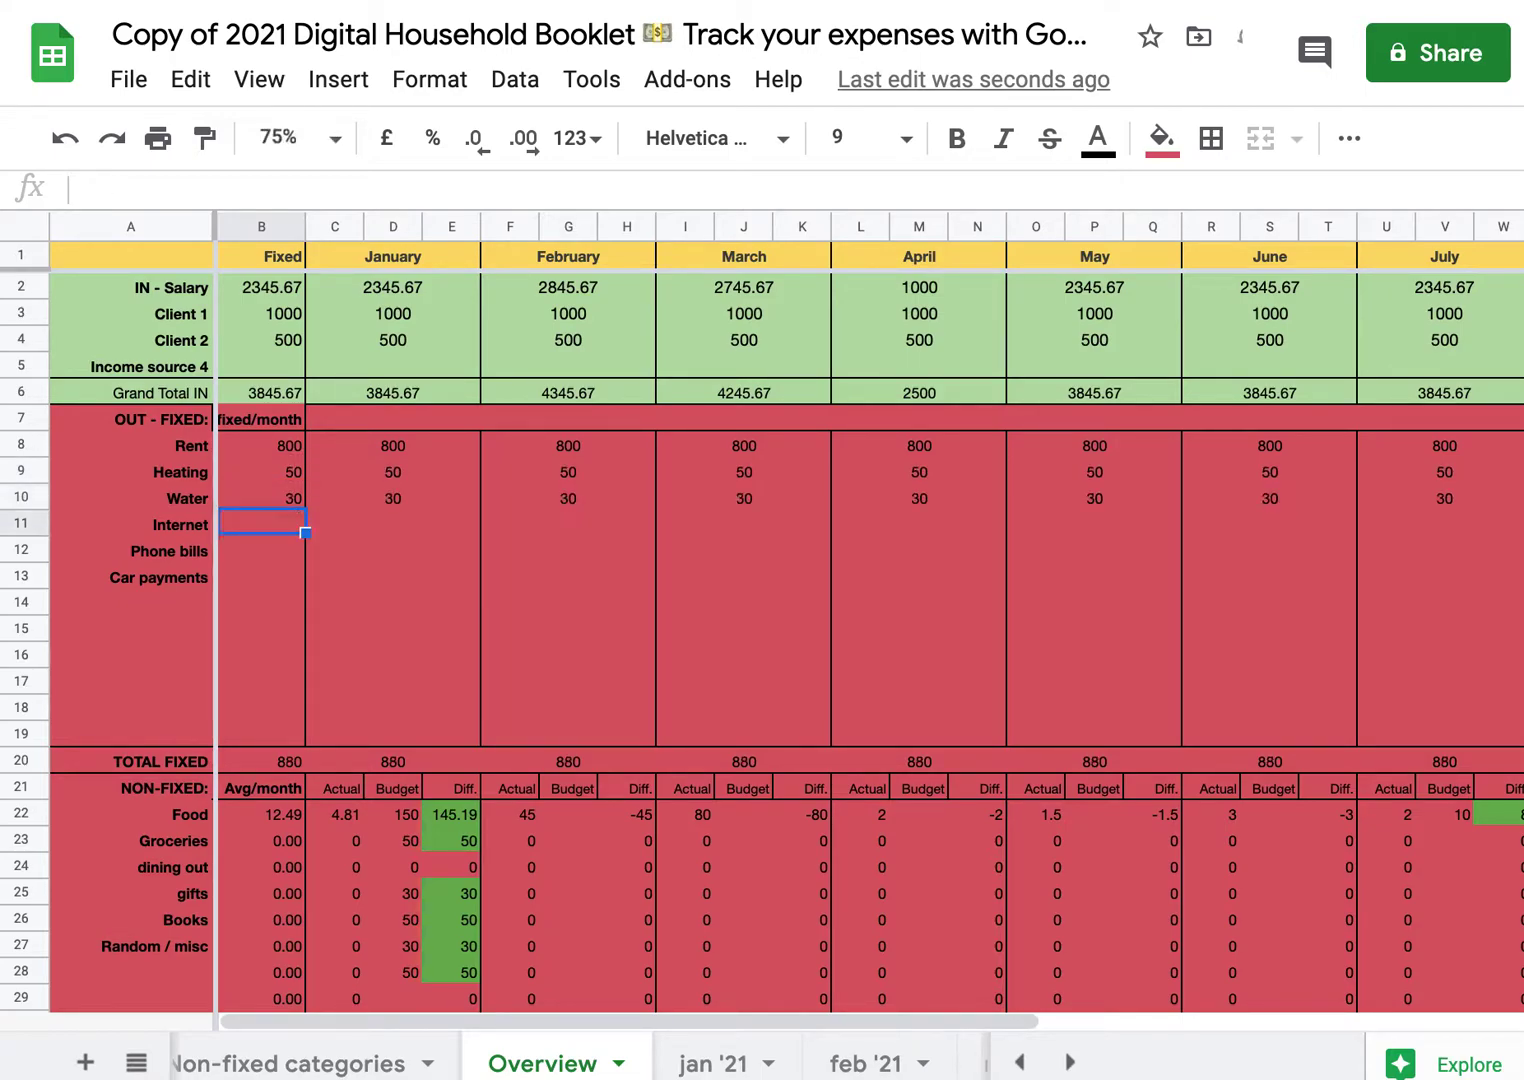
pyautogui.write('35')
pyautogui.press('Return')
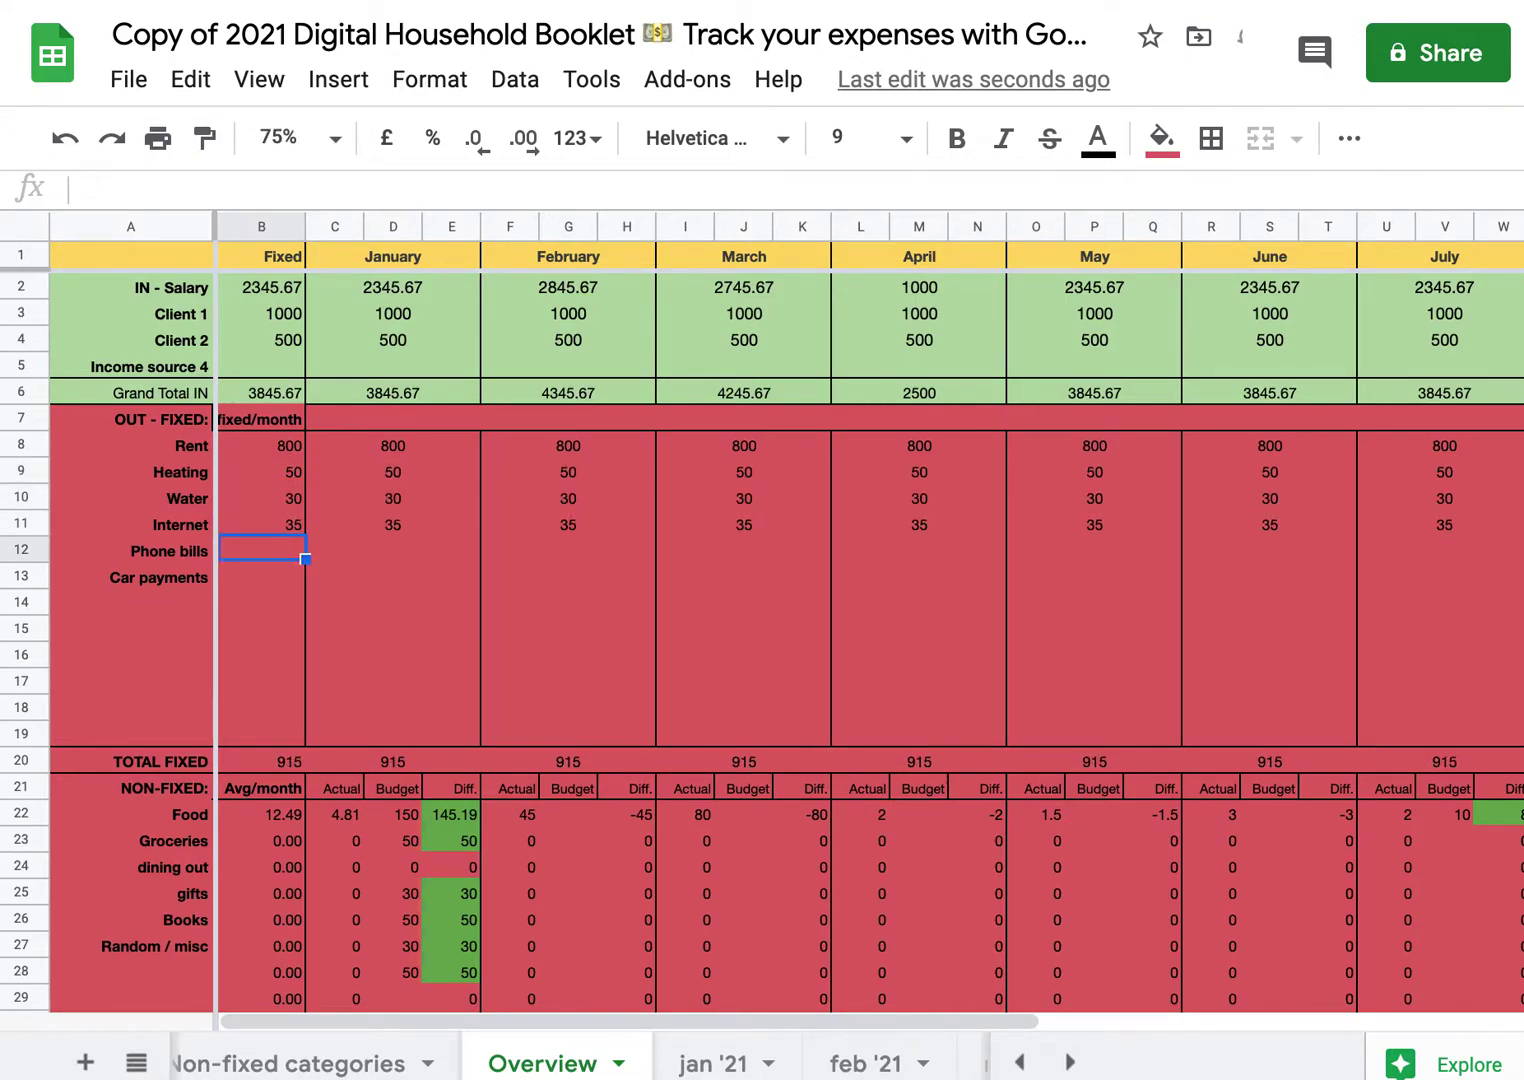
# Enter fixed monthly amounts of 80 for Phone bills and 300 for Car payments in B12:B13.
pyautogui.write('30')
pyautogui.press('BackSpace')
pyautogui.press('BackSpace')
pyautogui.write('80')
pyautogui.press('Return')
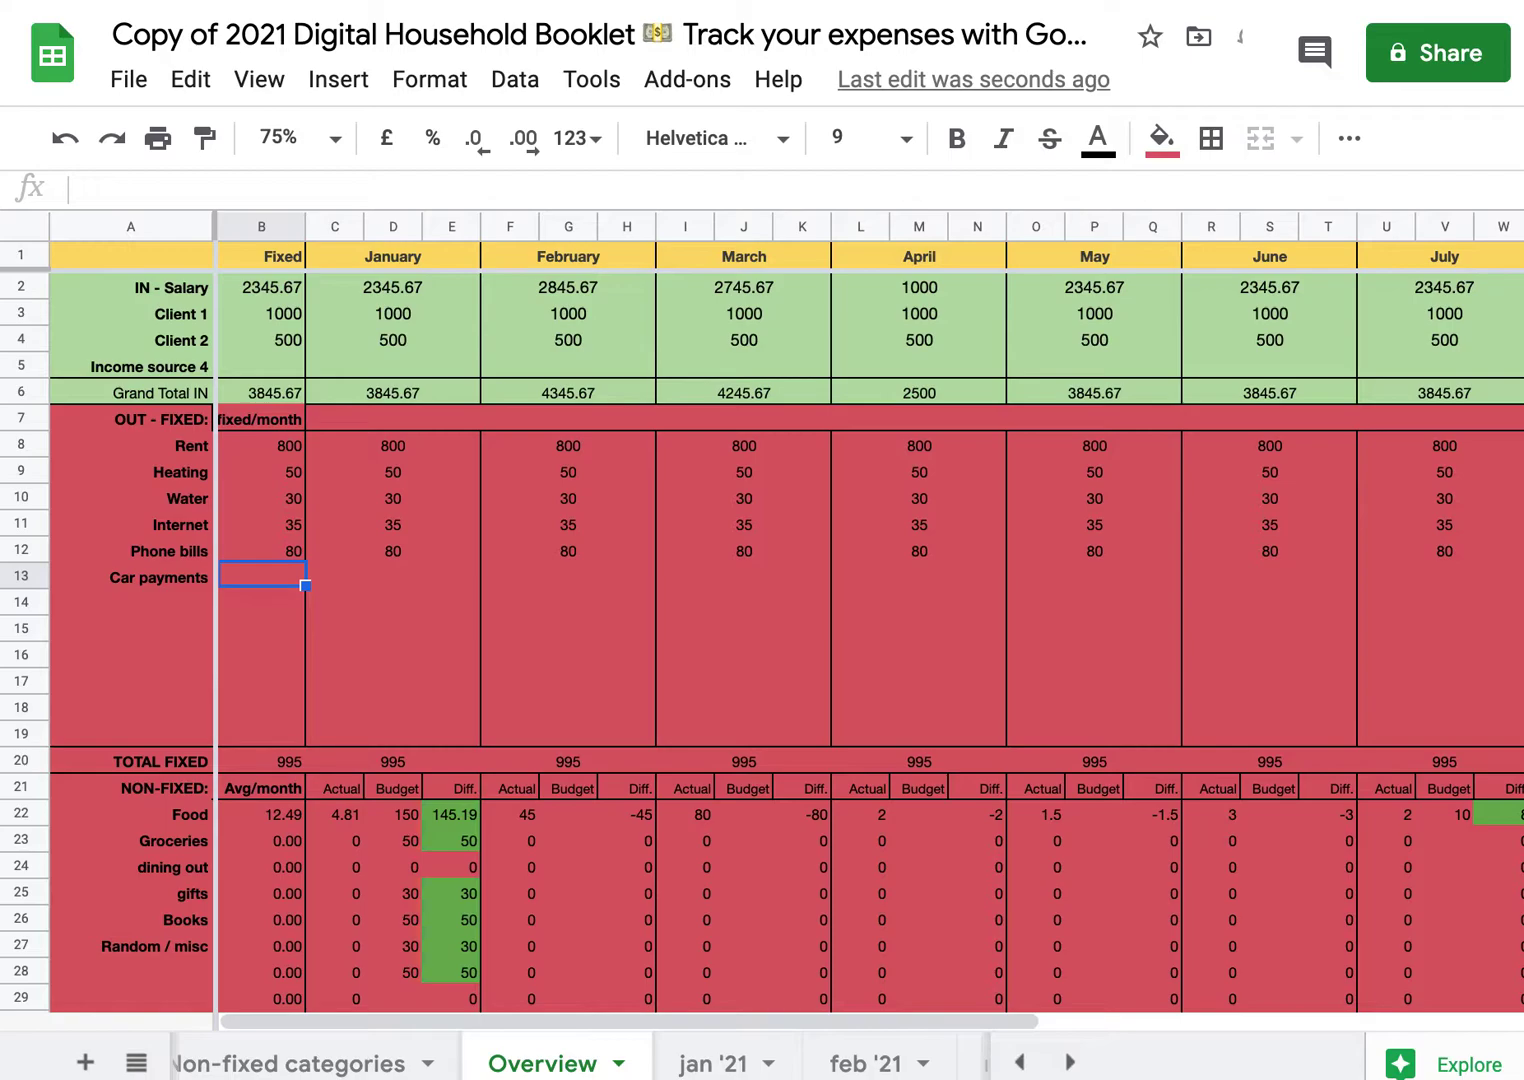
pyautogui.write('300')
pyautogui.press('Return')
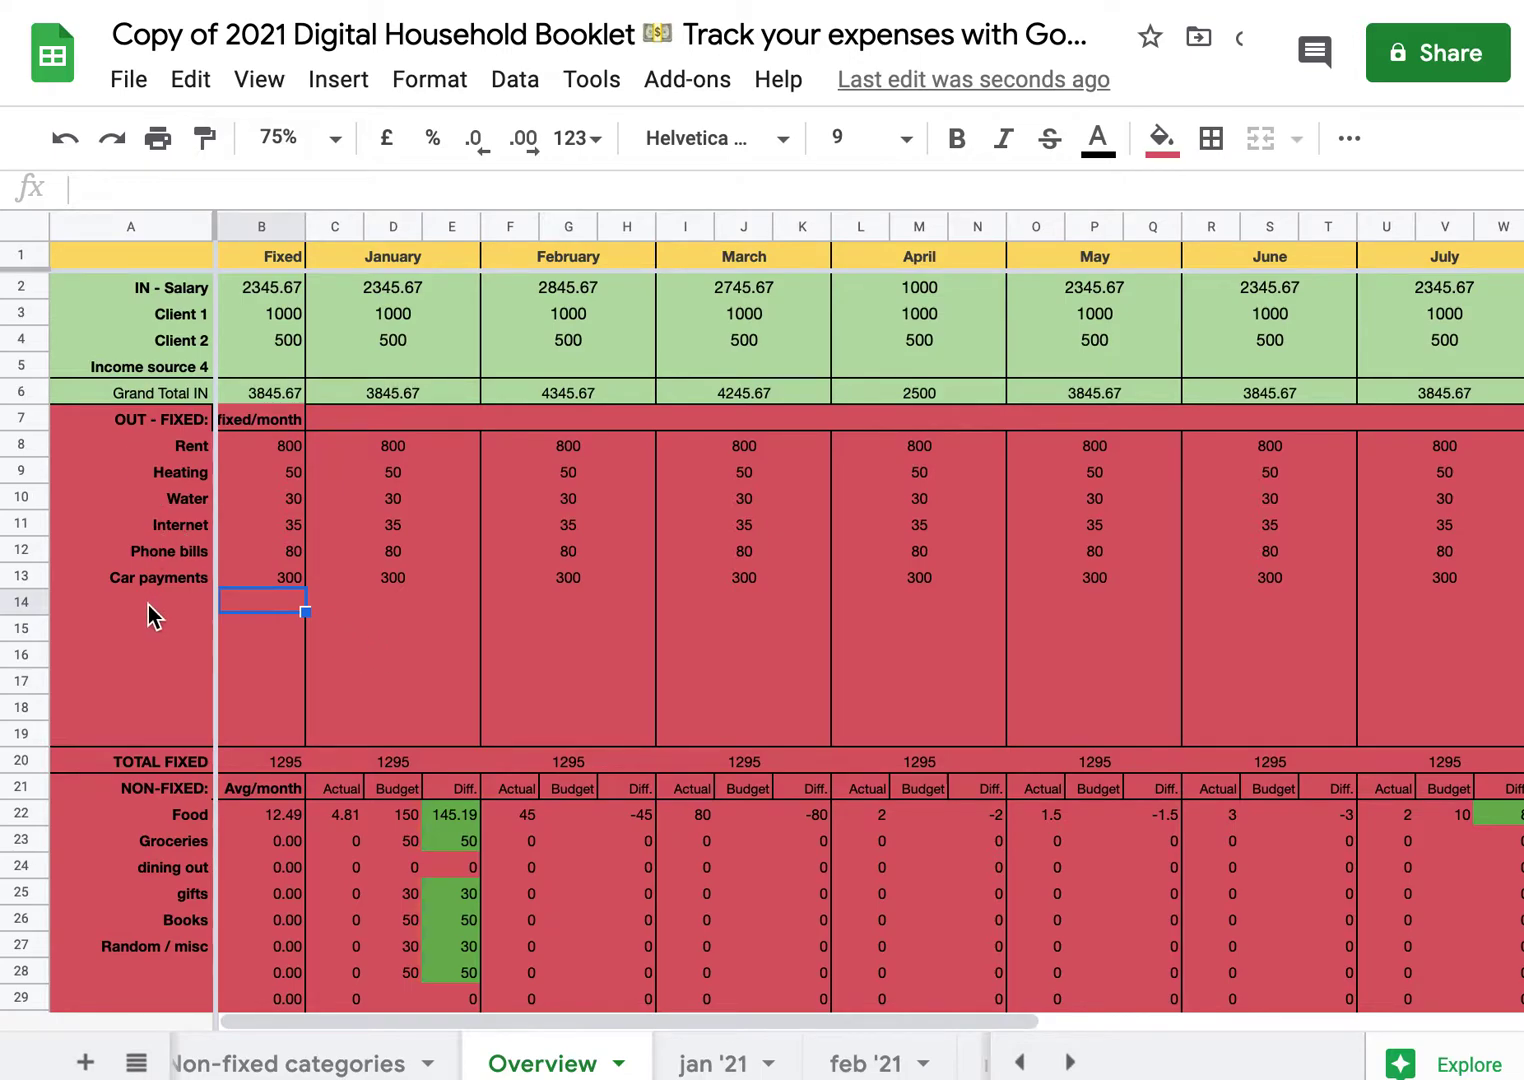
# Examine the total fixed and non-fixed rows and the formula behind January's actual Food spending in C22.
pyautogui.scroll(-2, 147, 604)
pyautogui.scroll(3, 198, 521)
pyautogui.scroll(-4, 241, 638)
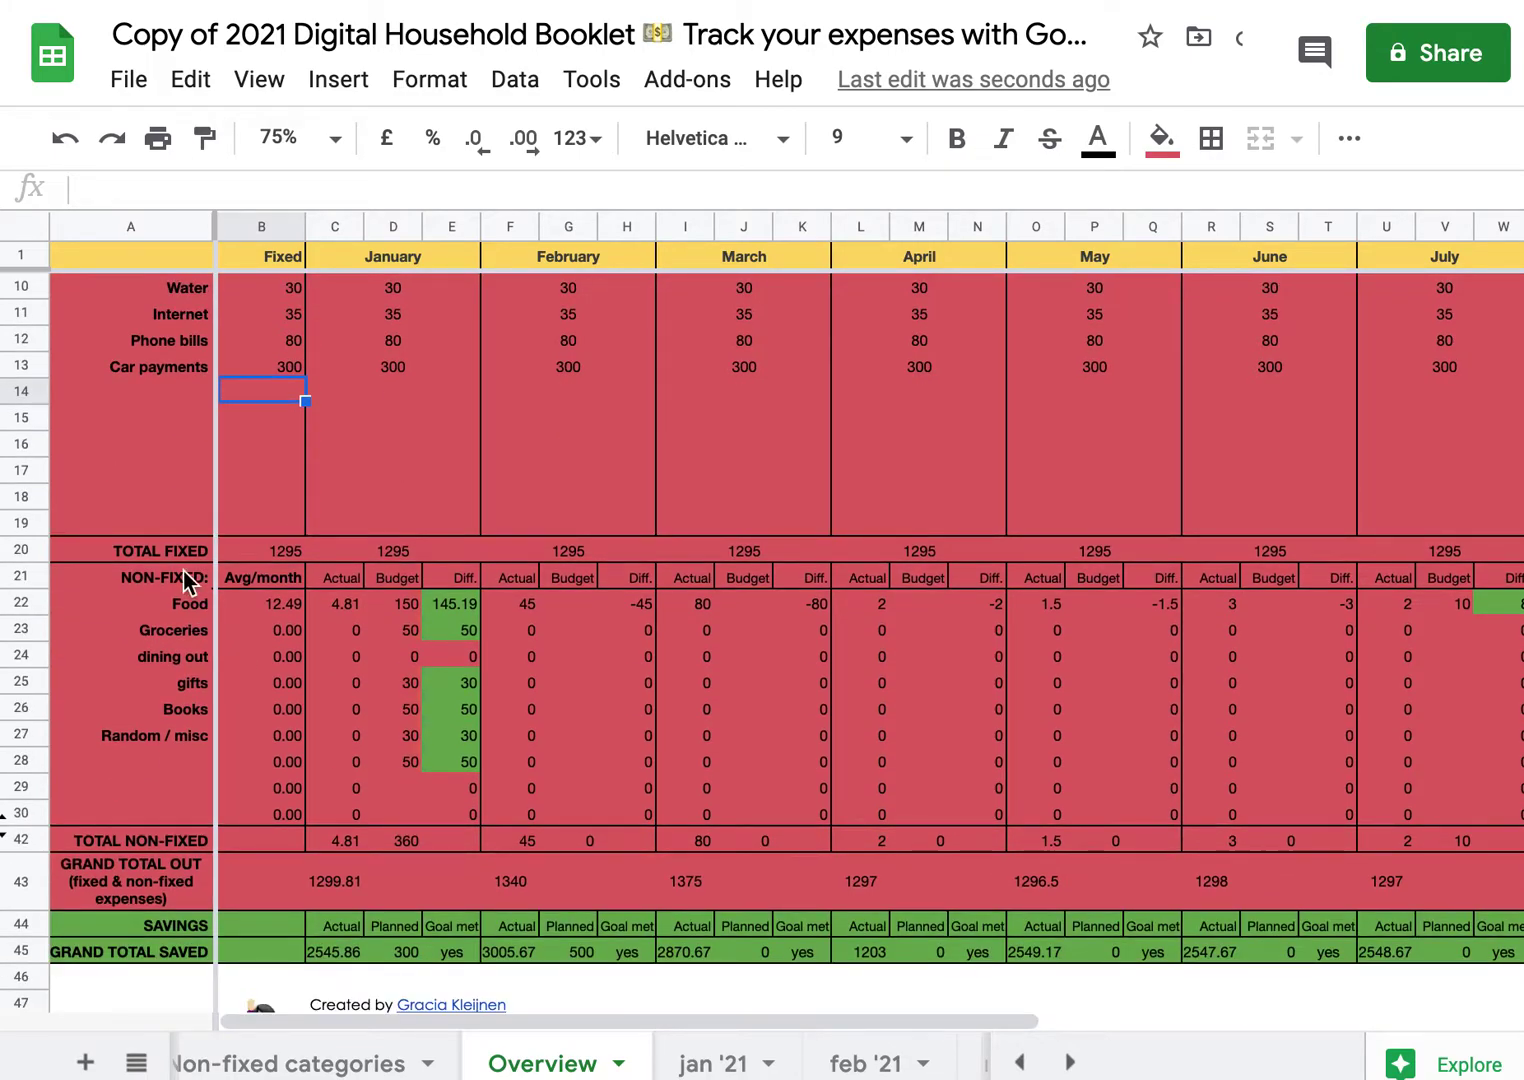
pyautogui.click(159, 550)
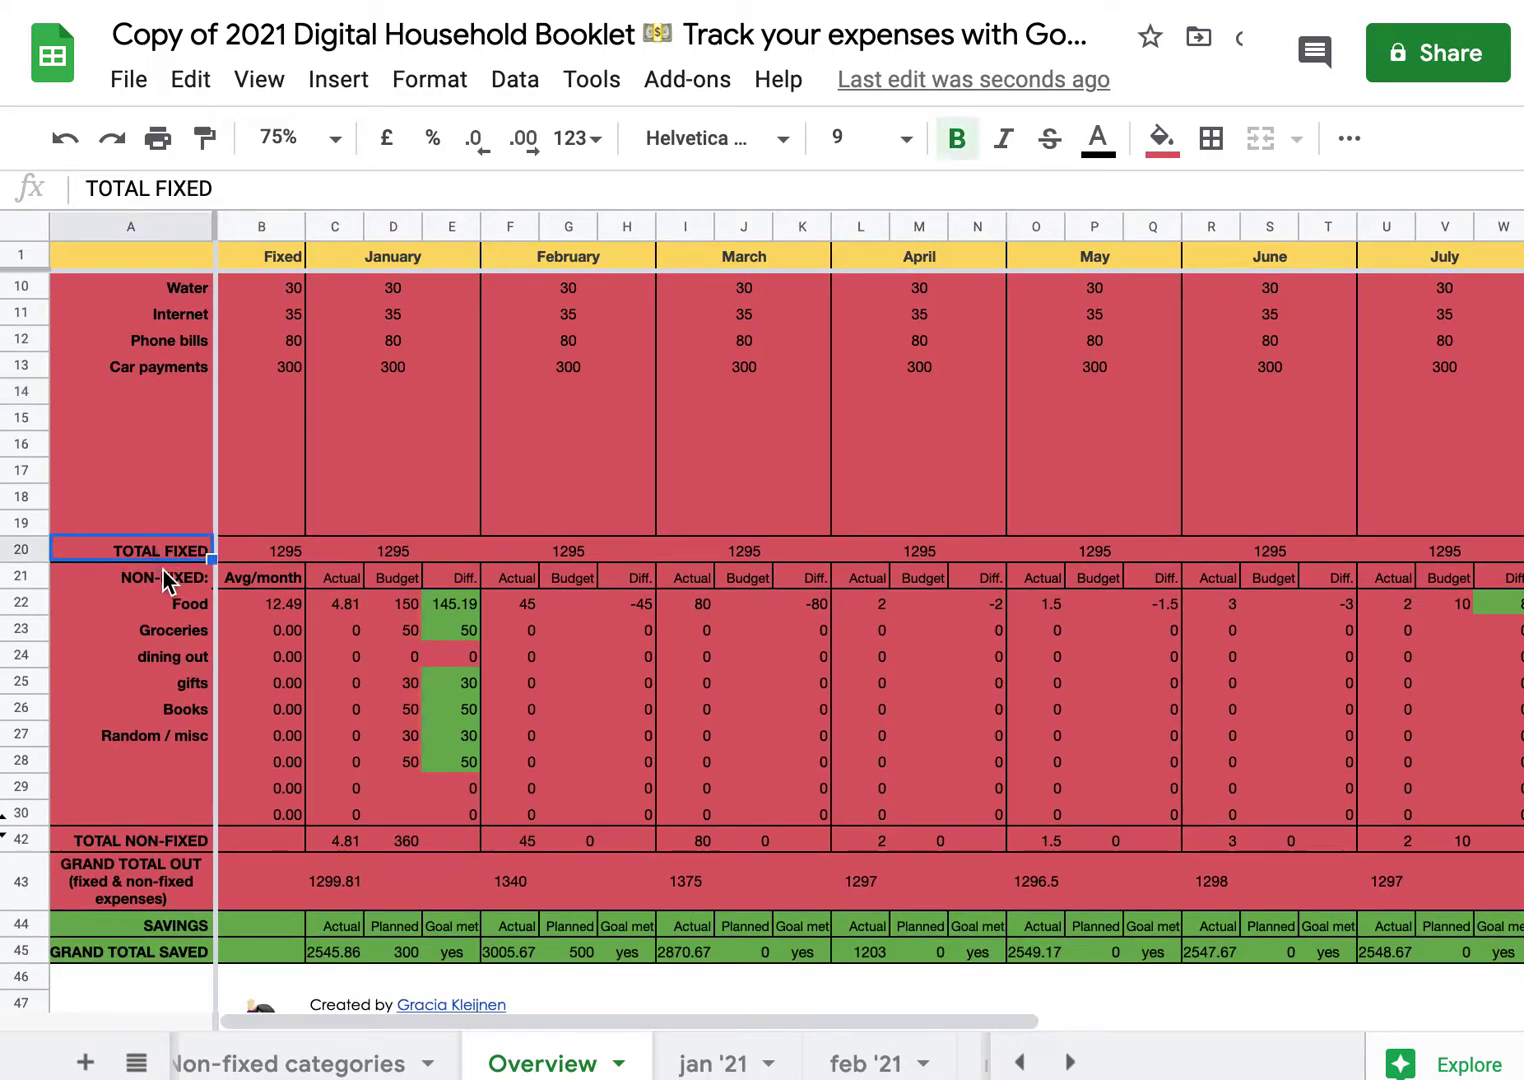
pyautogui.click(163, 570)
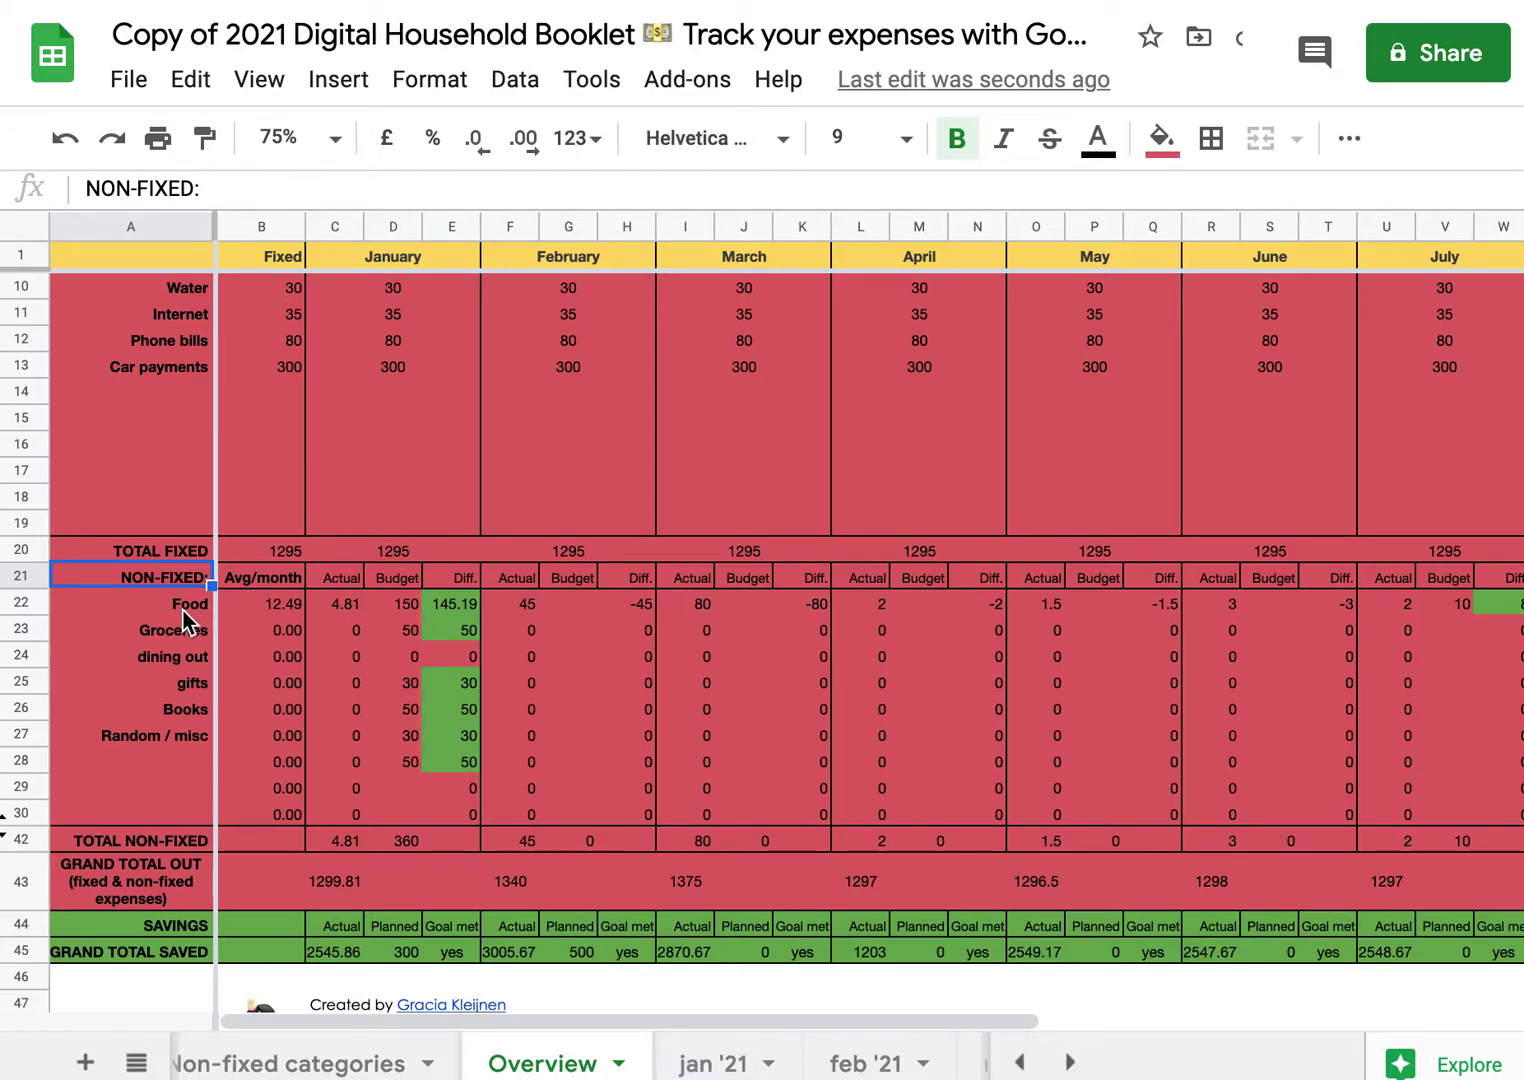
pyautogui.click(338, 612)
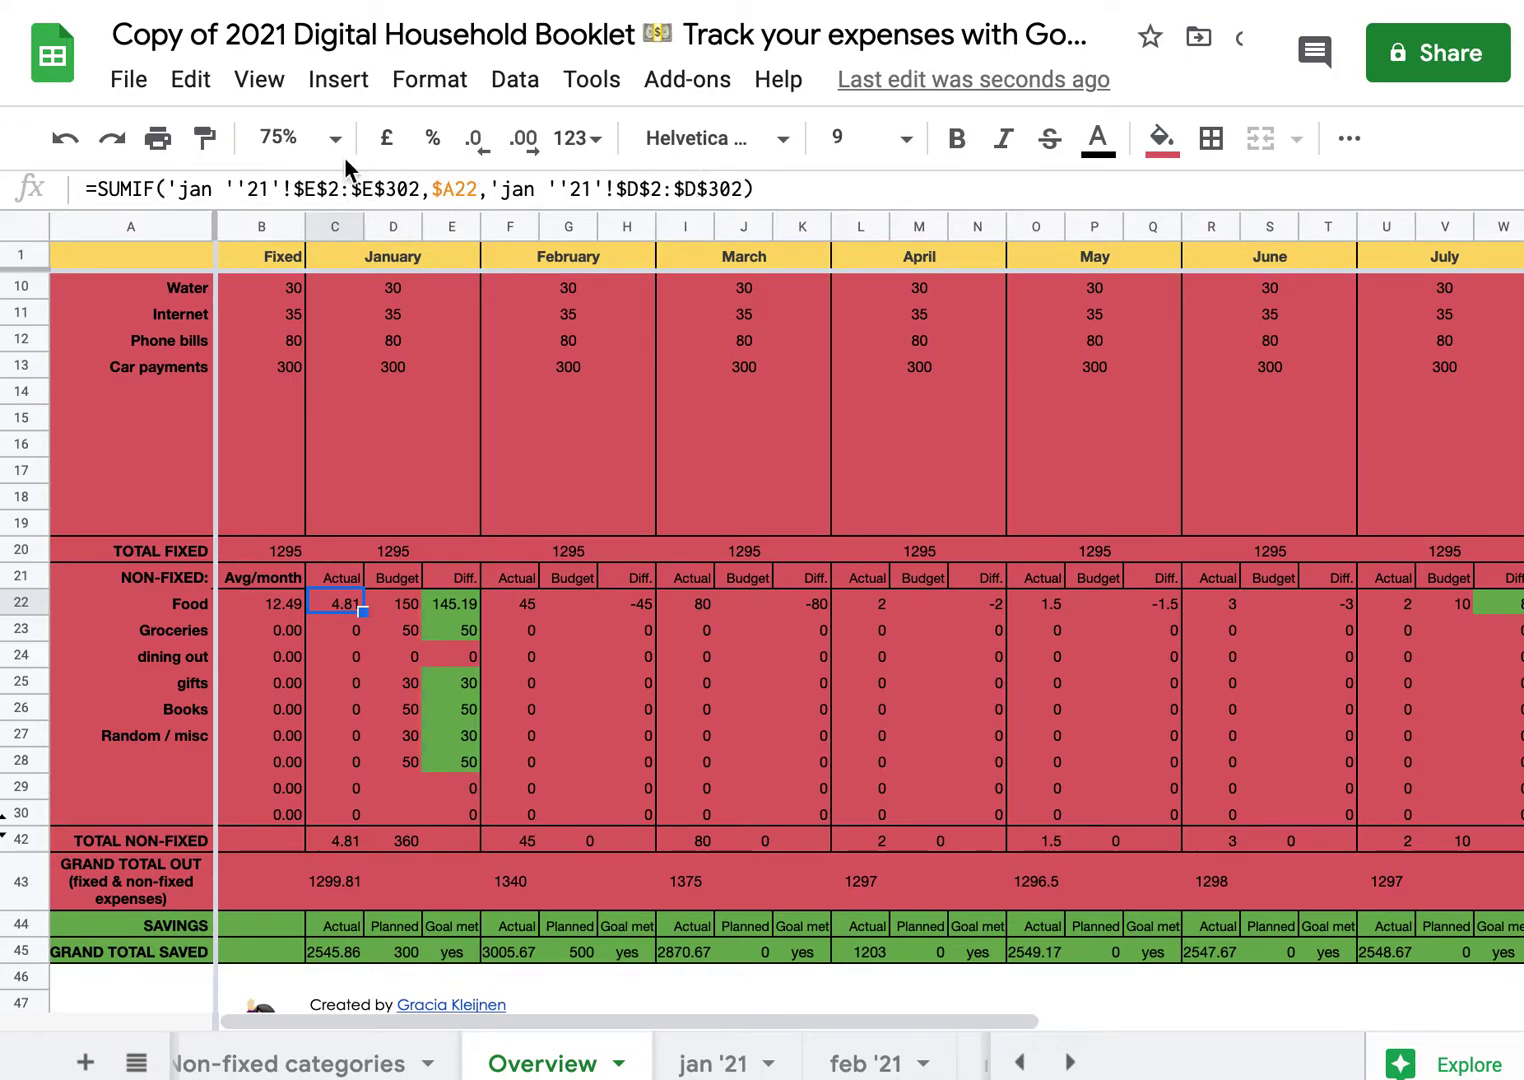
pyautogui.click(465, 195)
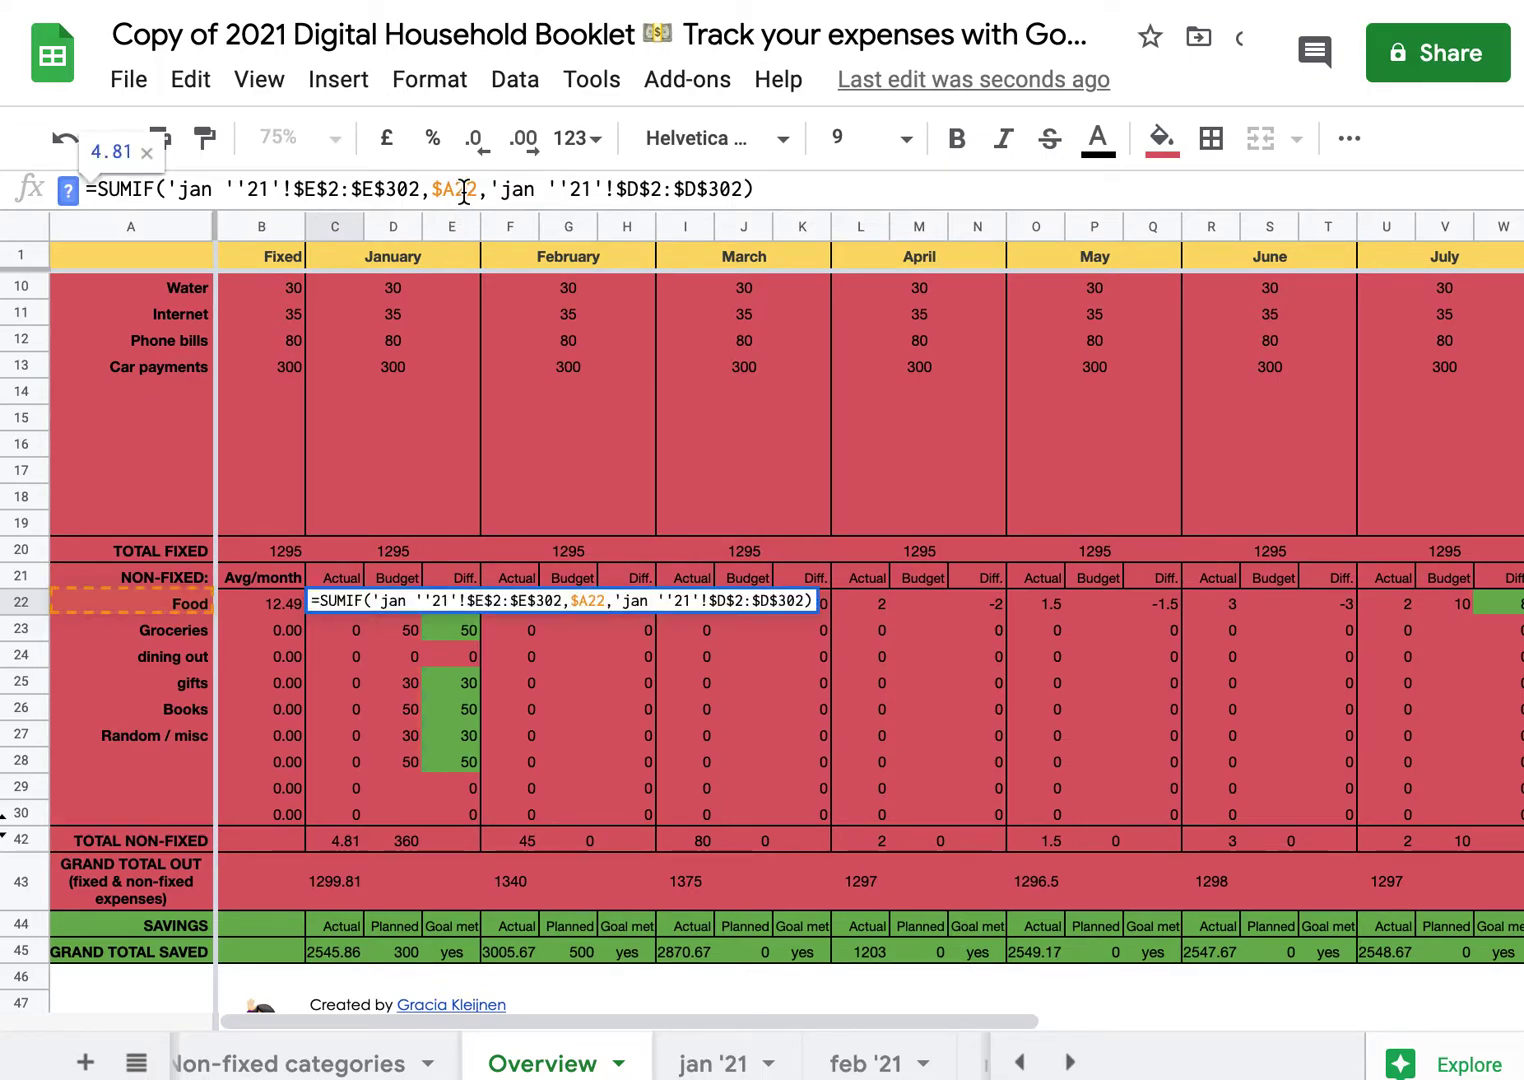
pyautogui.press('Escape')
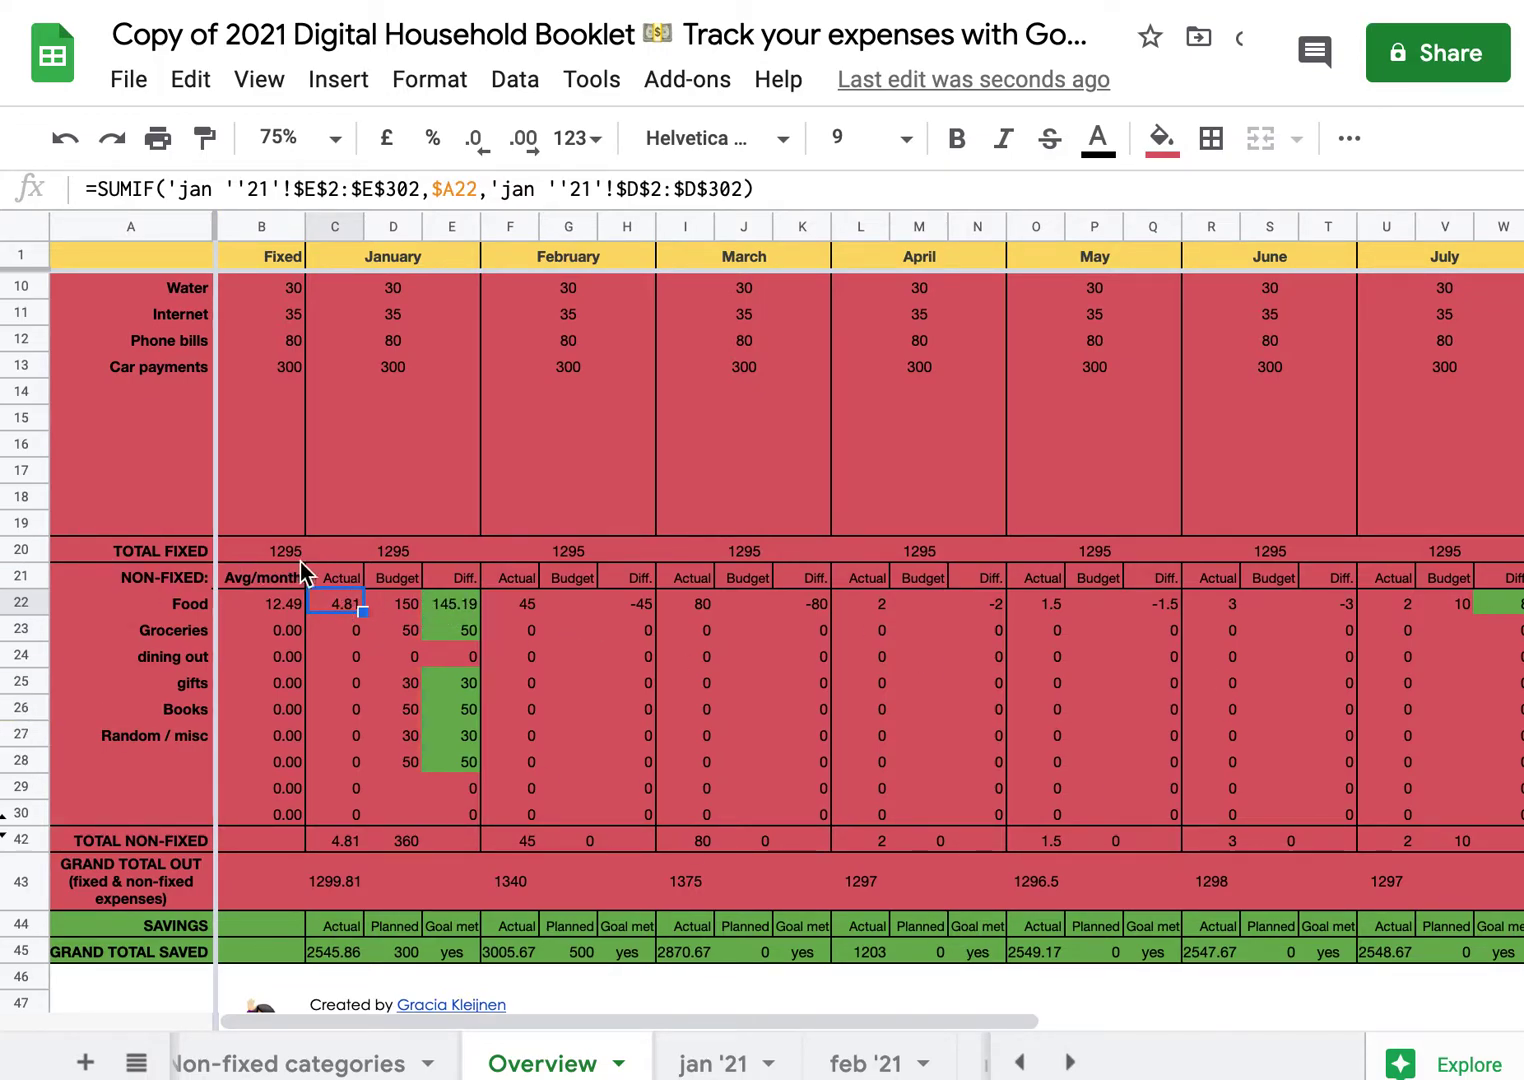
# Set the January budgets to 200 for Food and 100 for Groceries in D22:D23.
pyautogui.moveTo(396, 602); pyautogui.dragTo(410, 807)
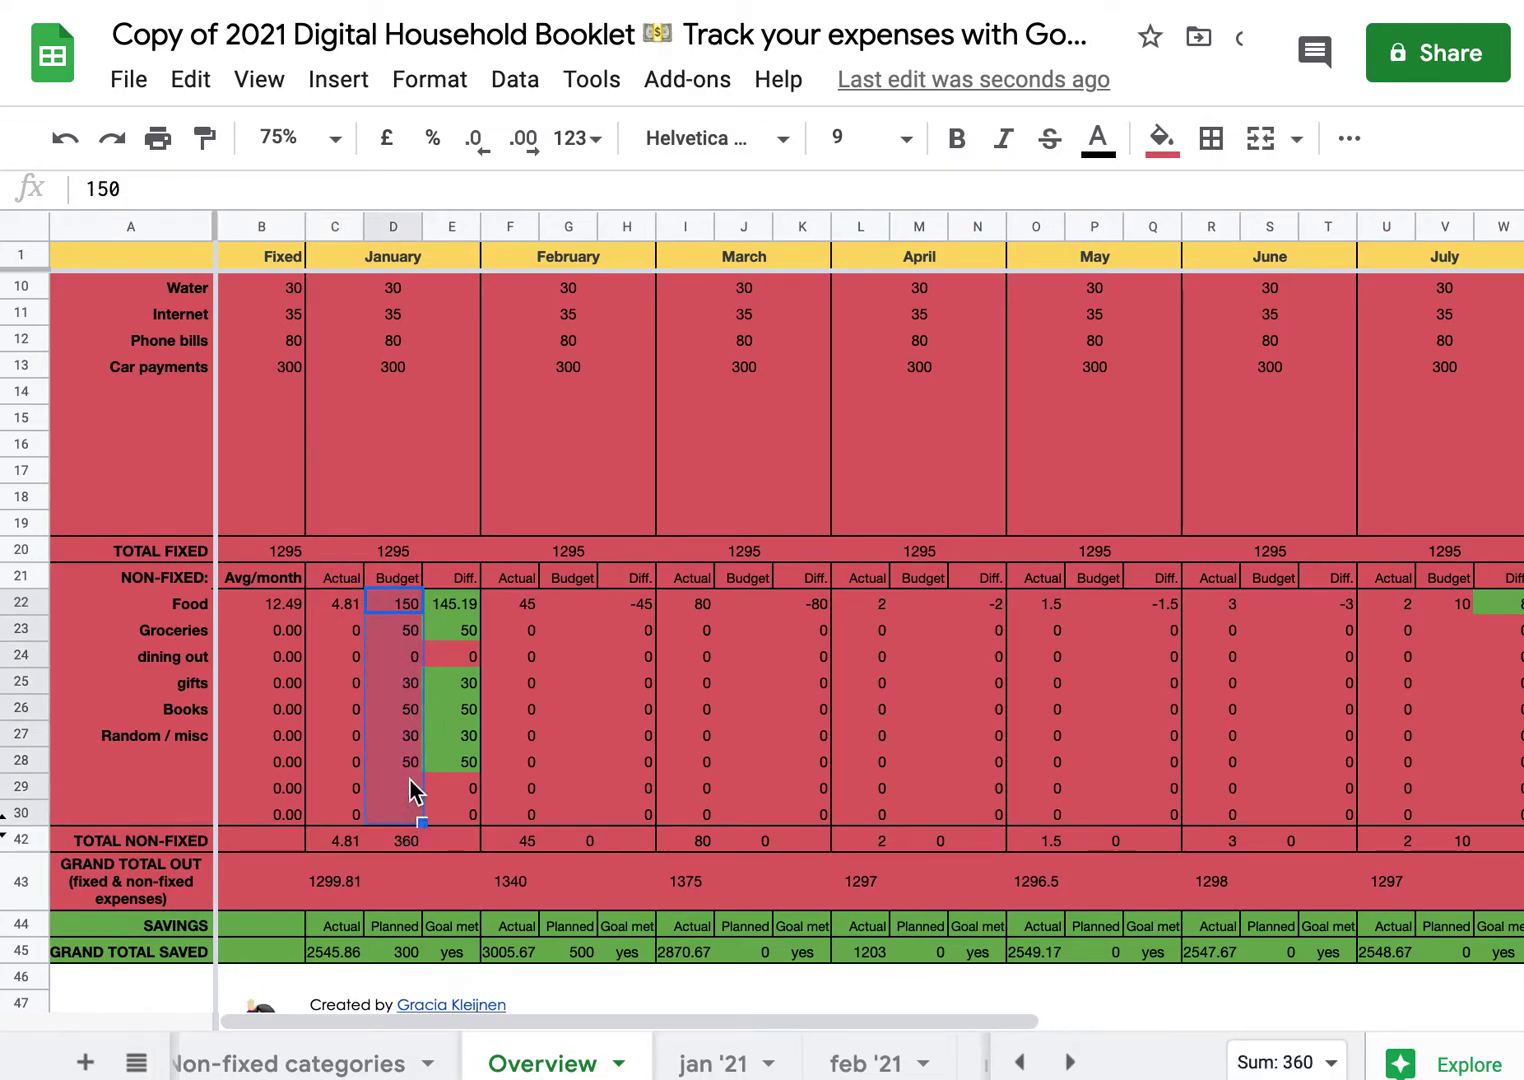
pyautogui.click(398, 598)
pyautogui.press('Right')
pyautogui.press('Left')
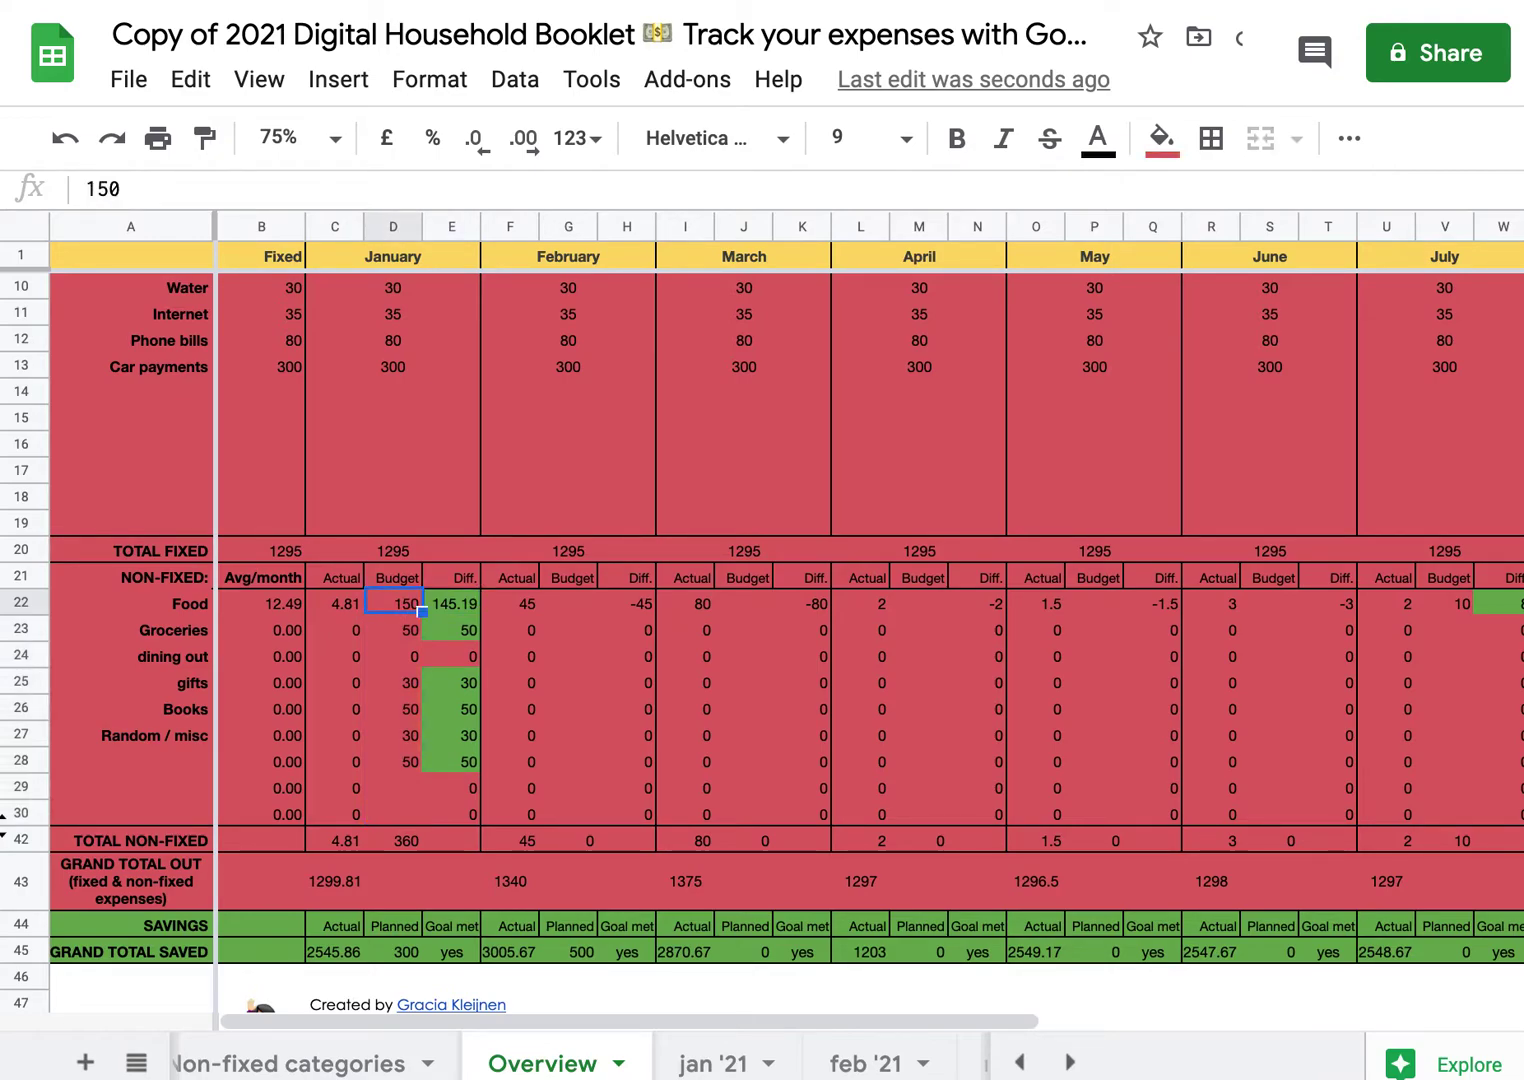
pyautogui.write('200')
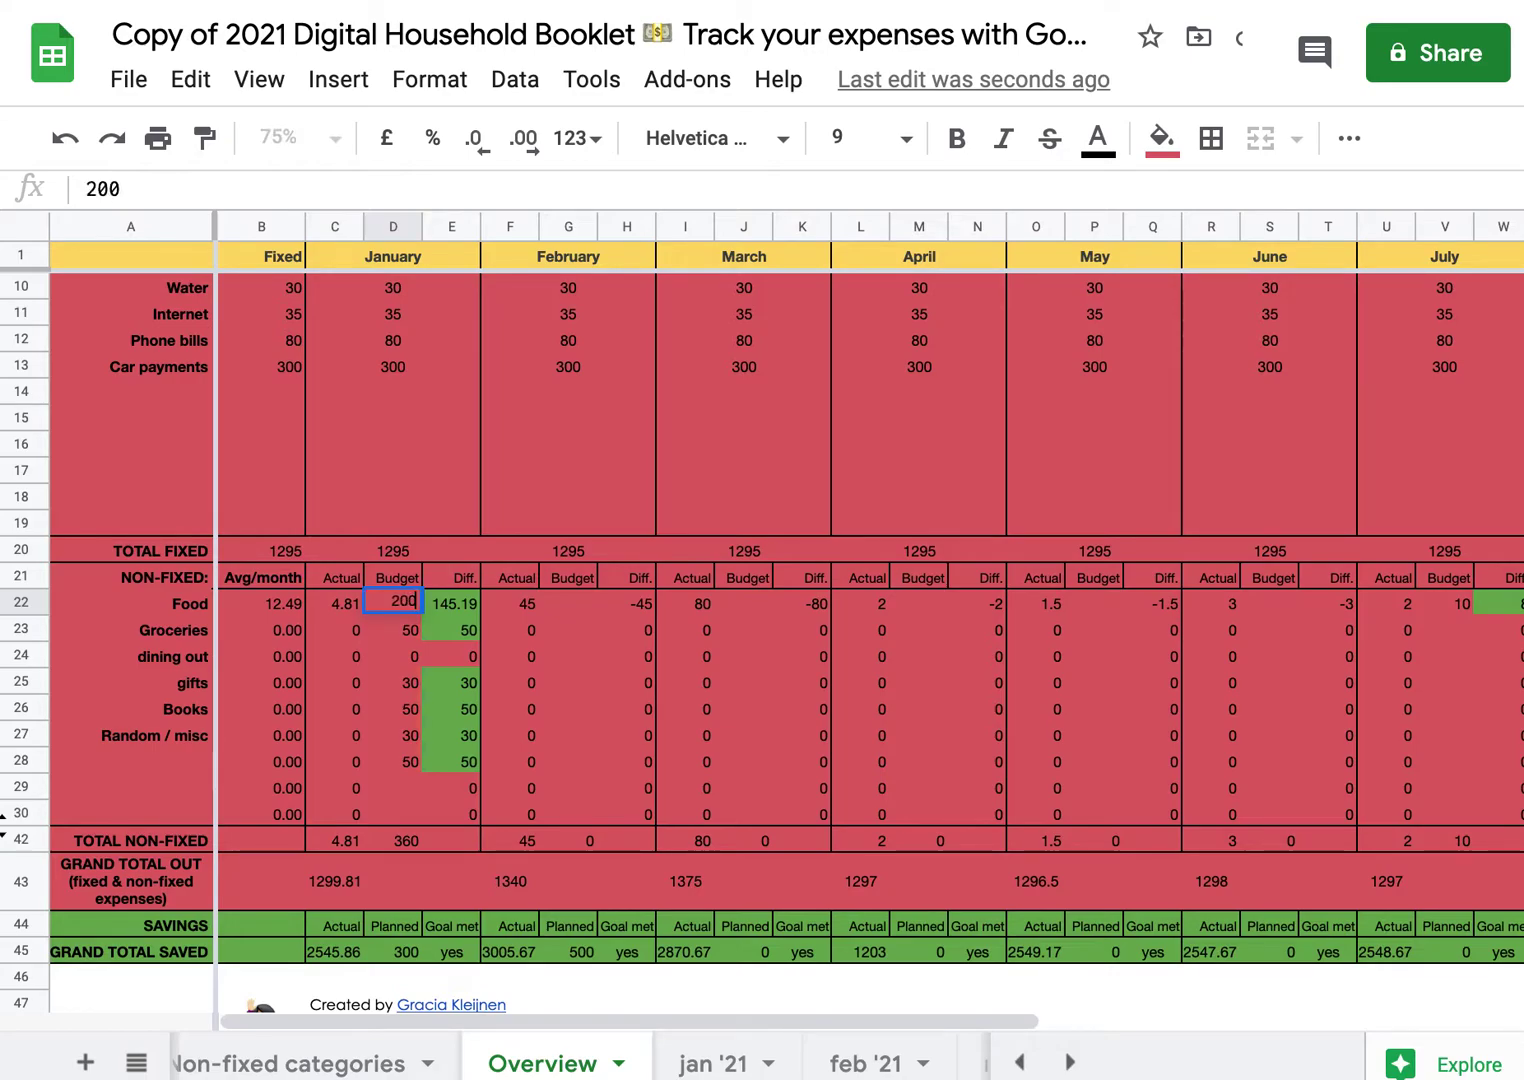
pyautogui.press('Return')
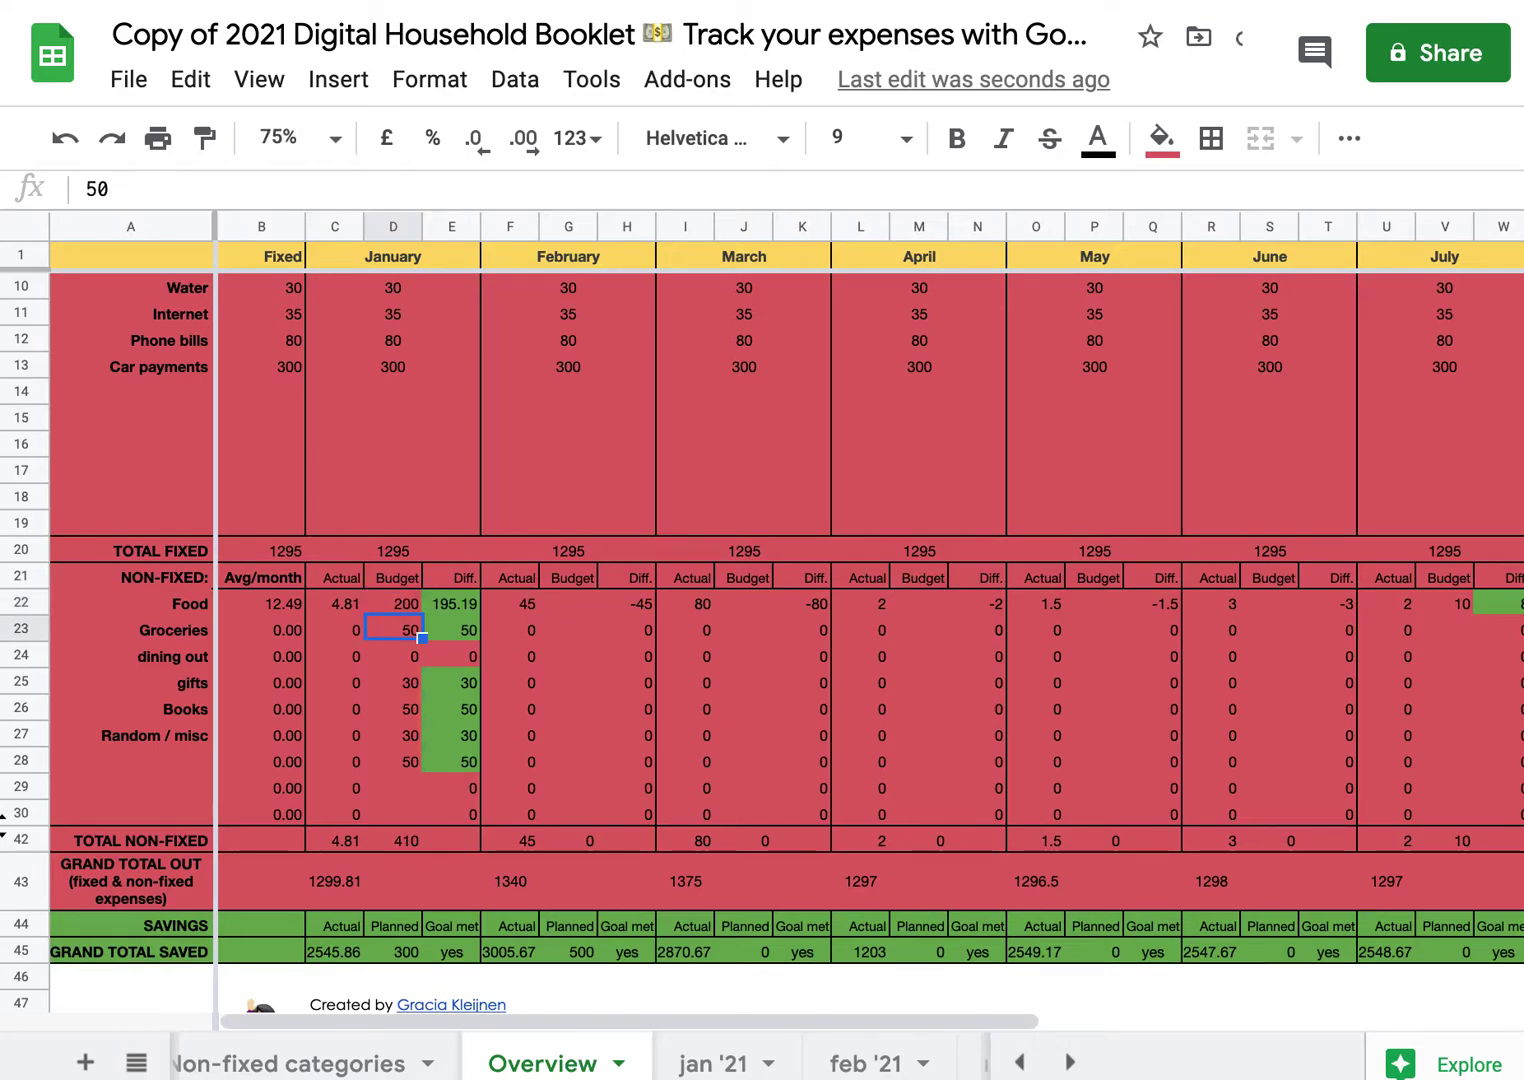
pyautogui.press('Down')
pyautogui.press('Up')
pyautogui.write('100')
pyautogui.press('Return')
# Set the January budgets to 20 for gifts, 30 for Books and 40 for Random / misc in D25:D27.
pyautogui.press('Down')
pyautogui.press('Down')
pyautogui.press('Up')
pyautogui.write('20')
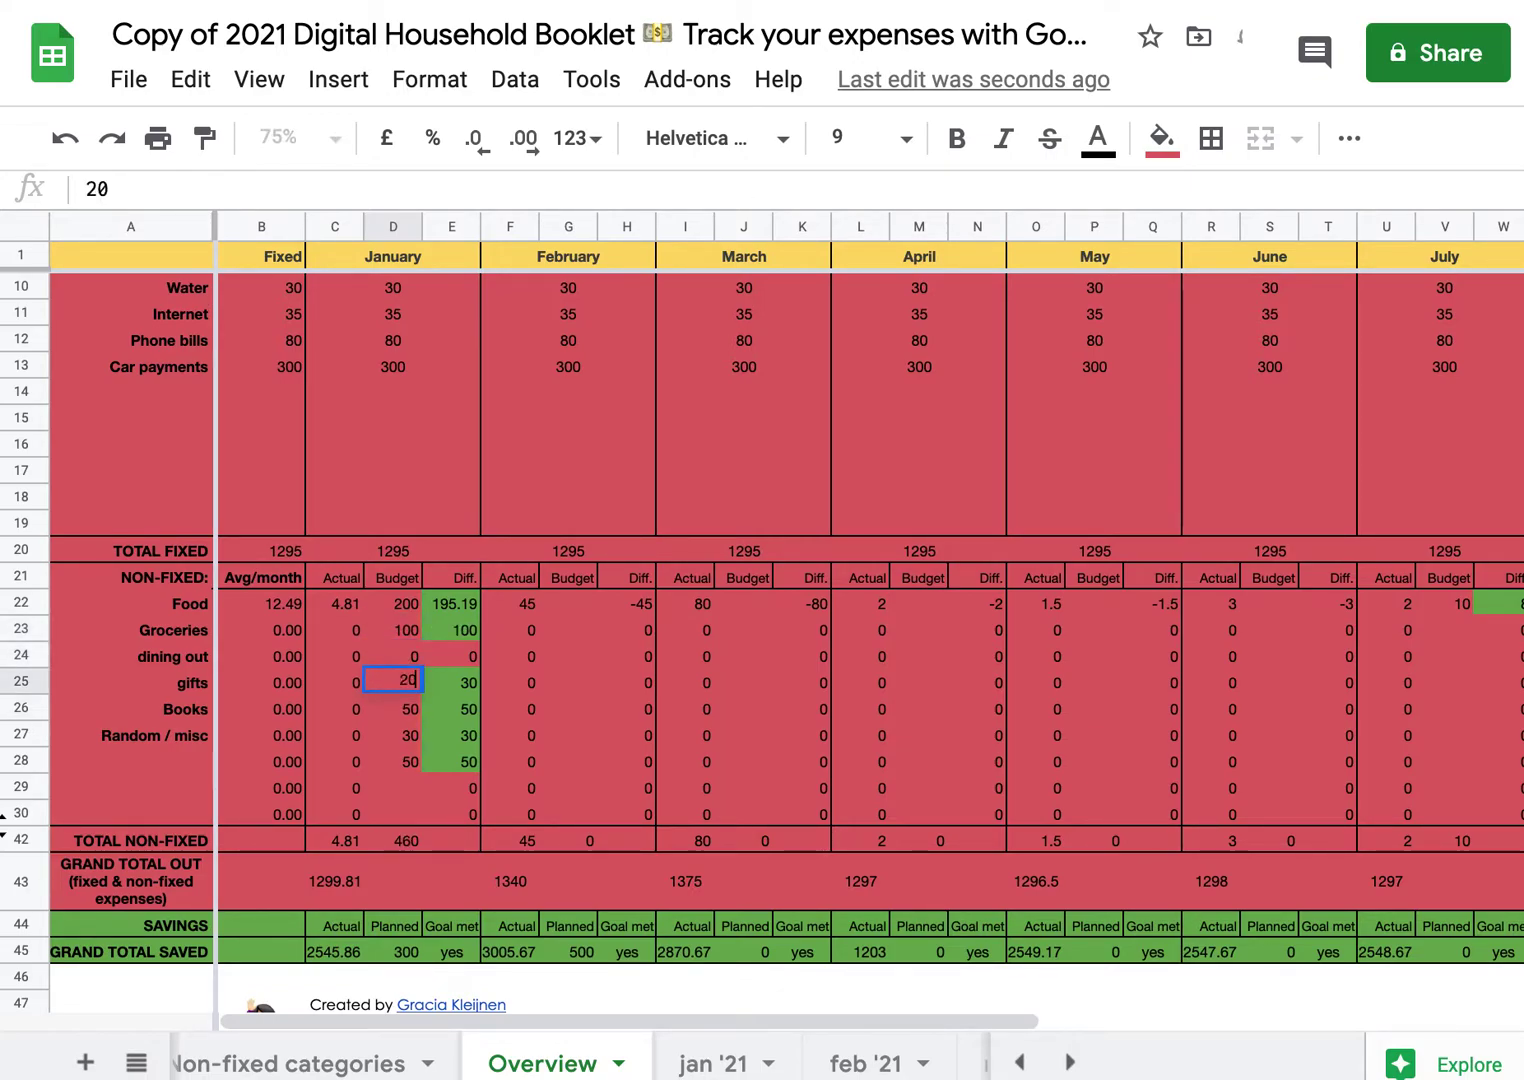
pyautogui.press('Return')
pyautogui.write('30')
pyautogui.press('Return')
pyautogui.write('3')
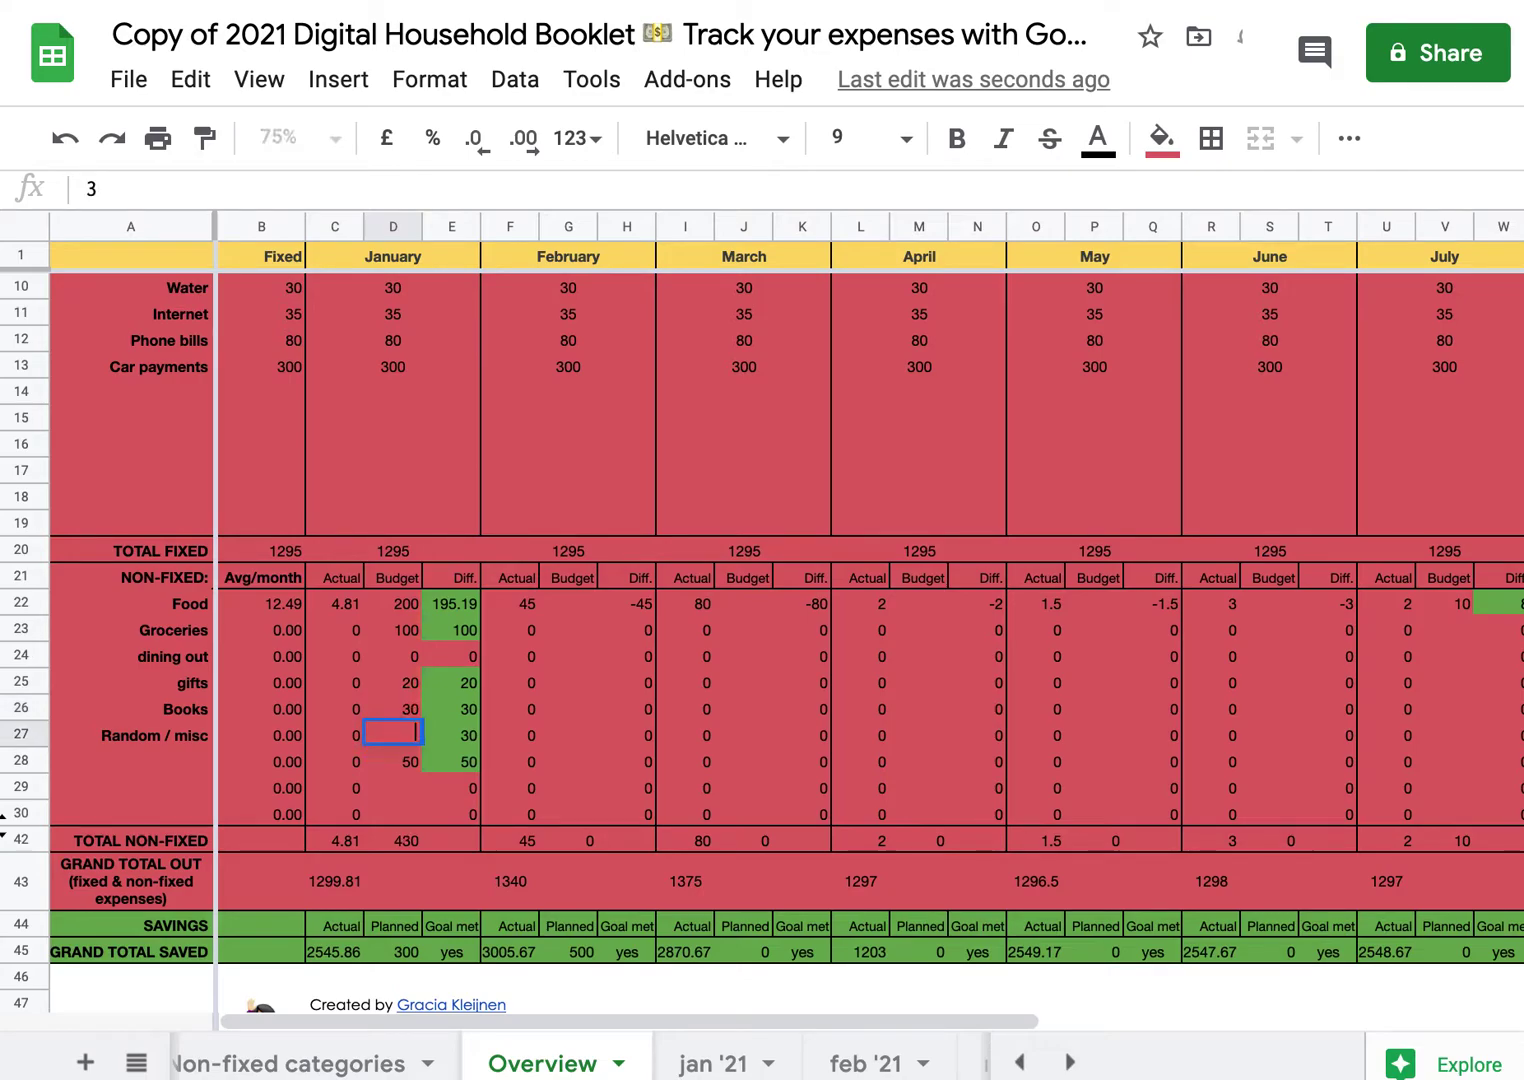
pyautogui.press('BackSpace')
pyautogui.write('40')
pyautogui.press('Return')
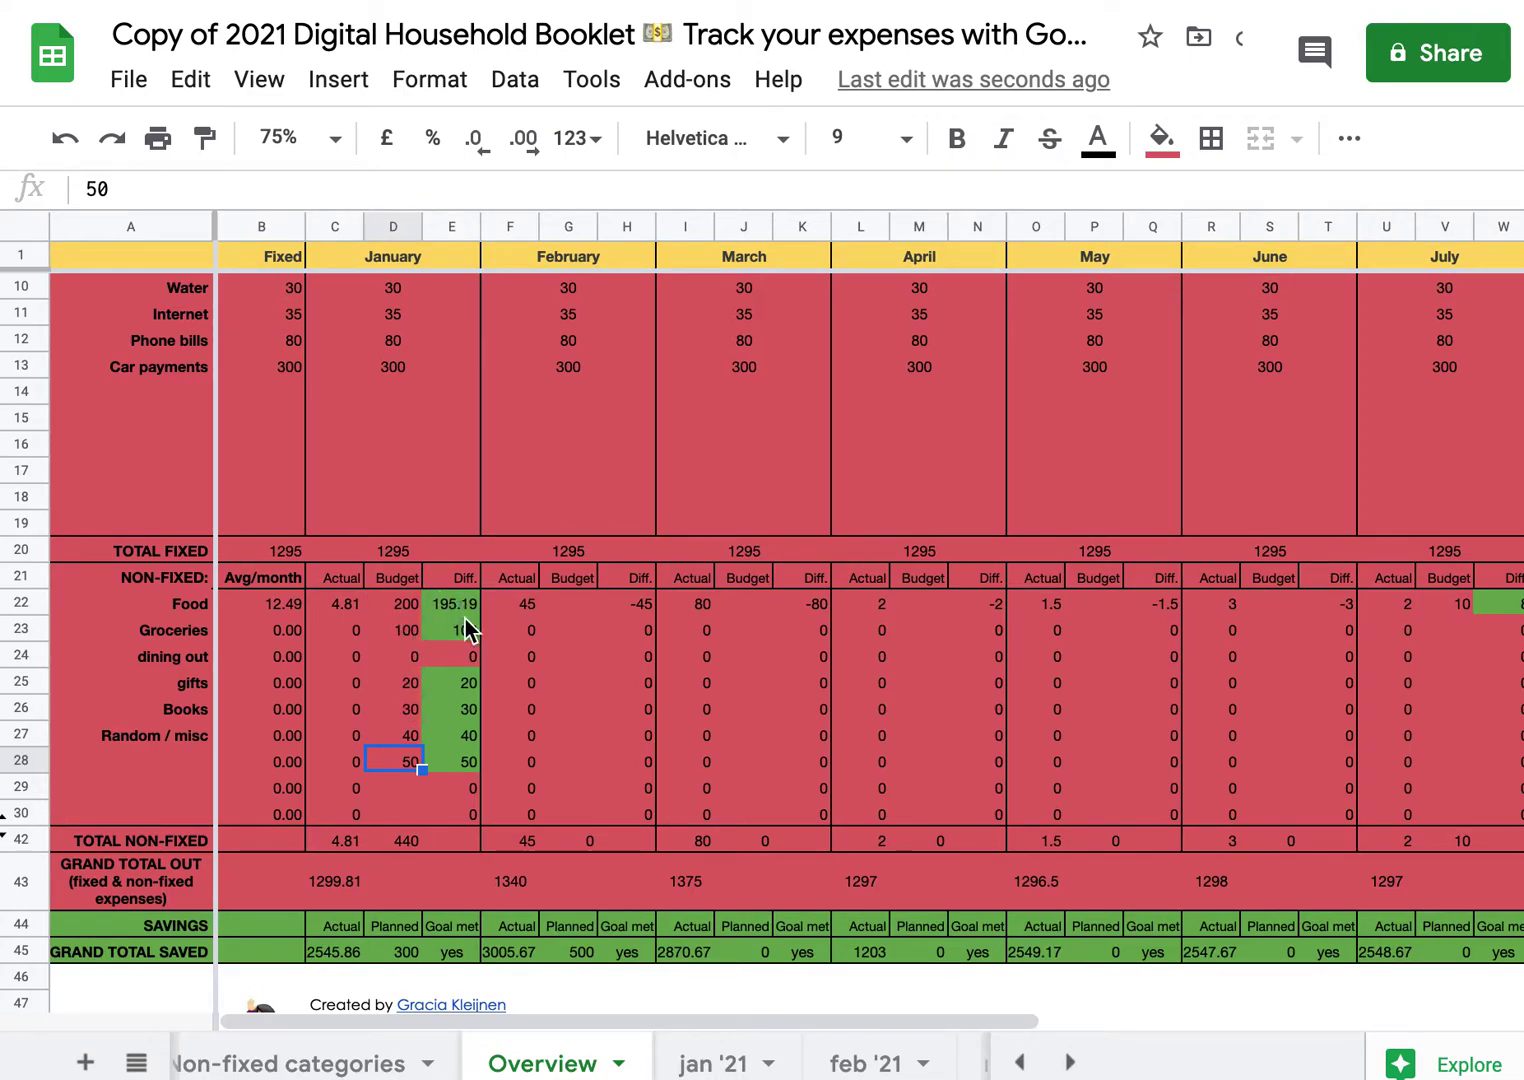
# Replace the formula in D24 with a January dining out budget of 20.
pyautogui.click(413, 651)
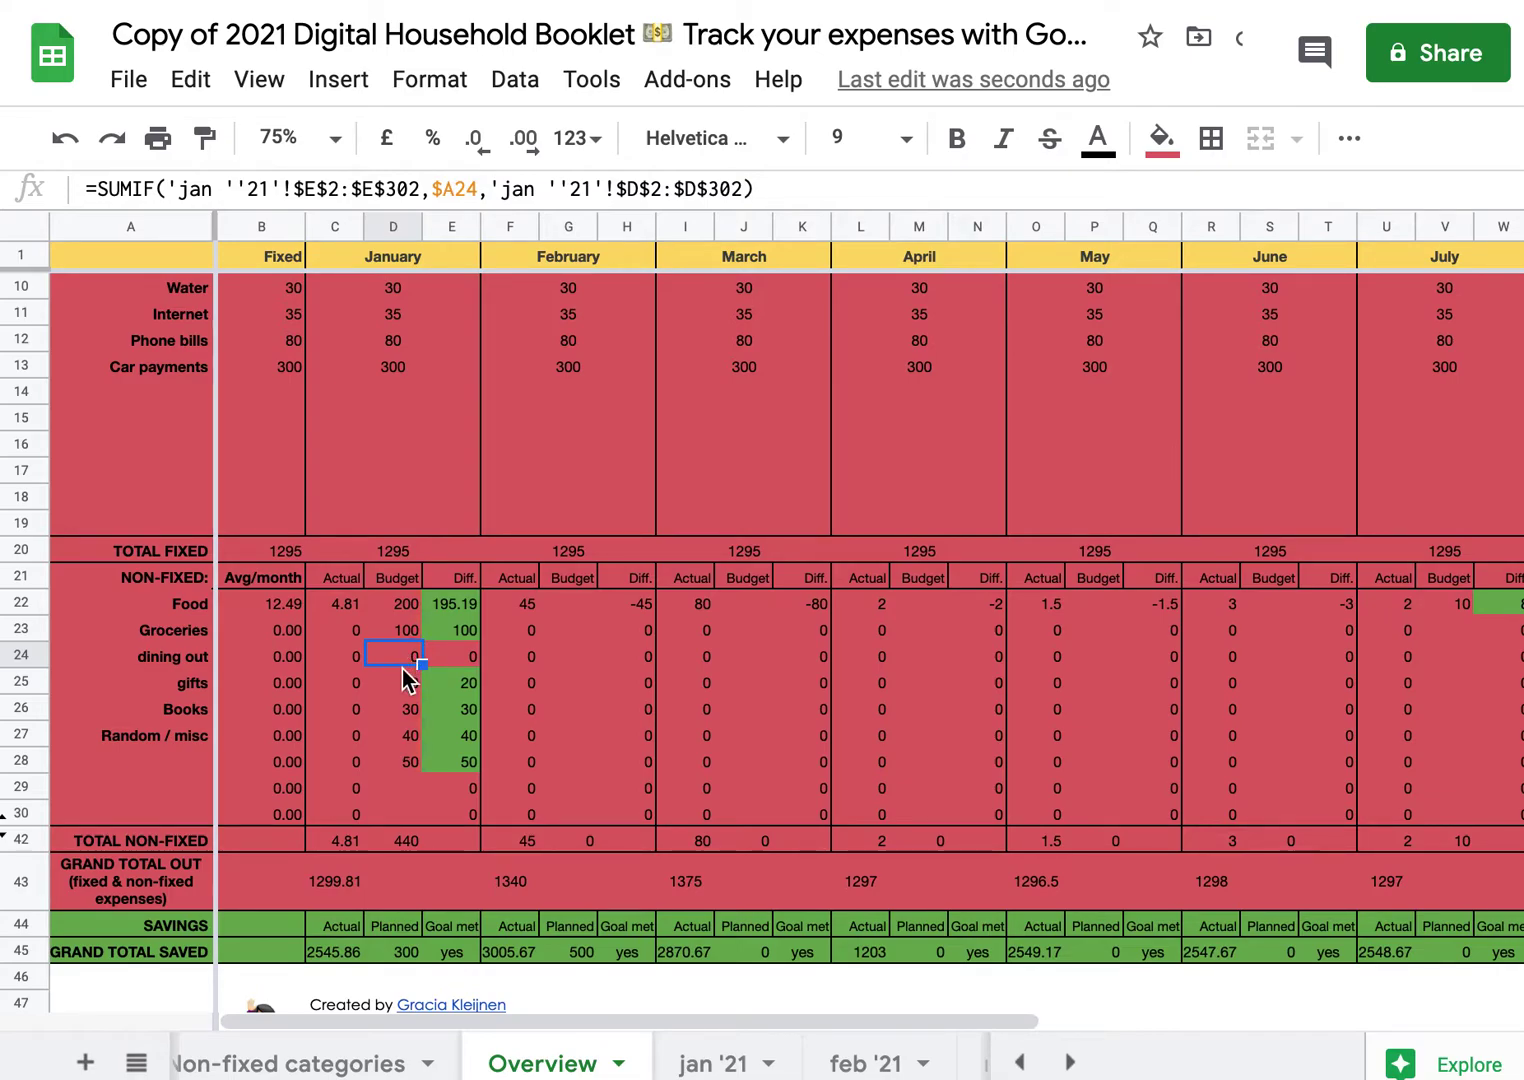
pyautogui.write('20')
pyautogui.press('Return')
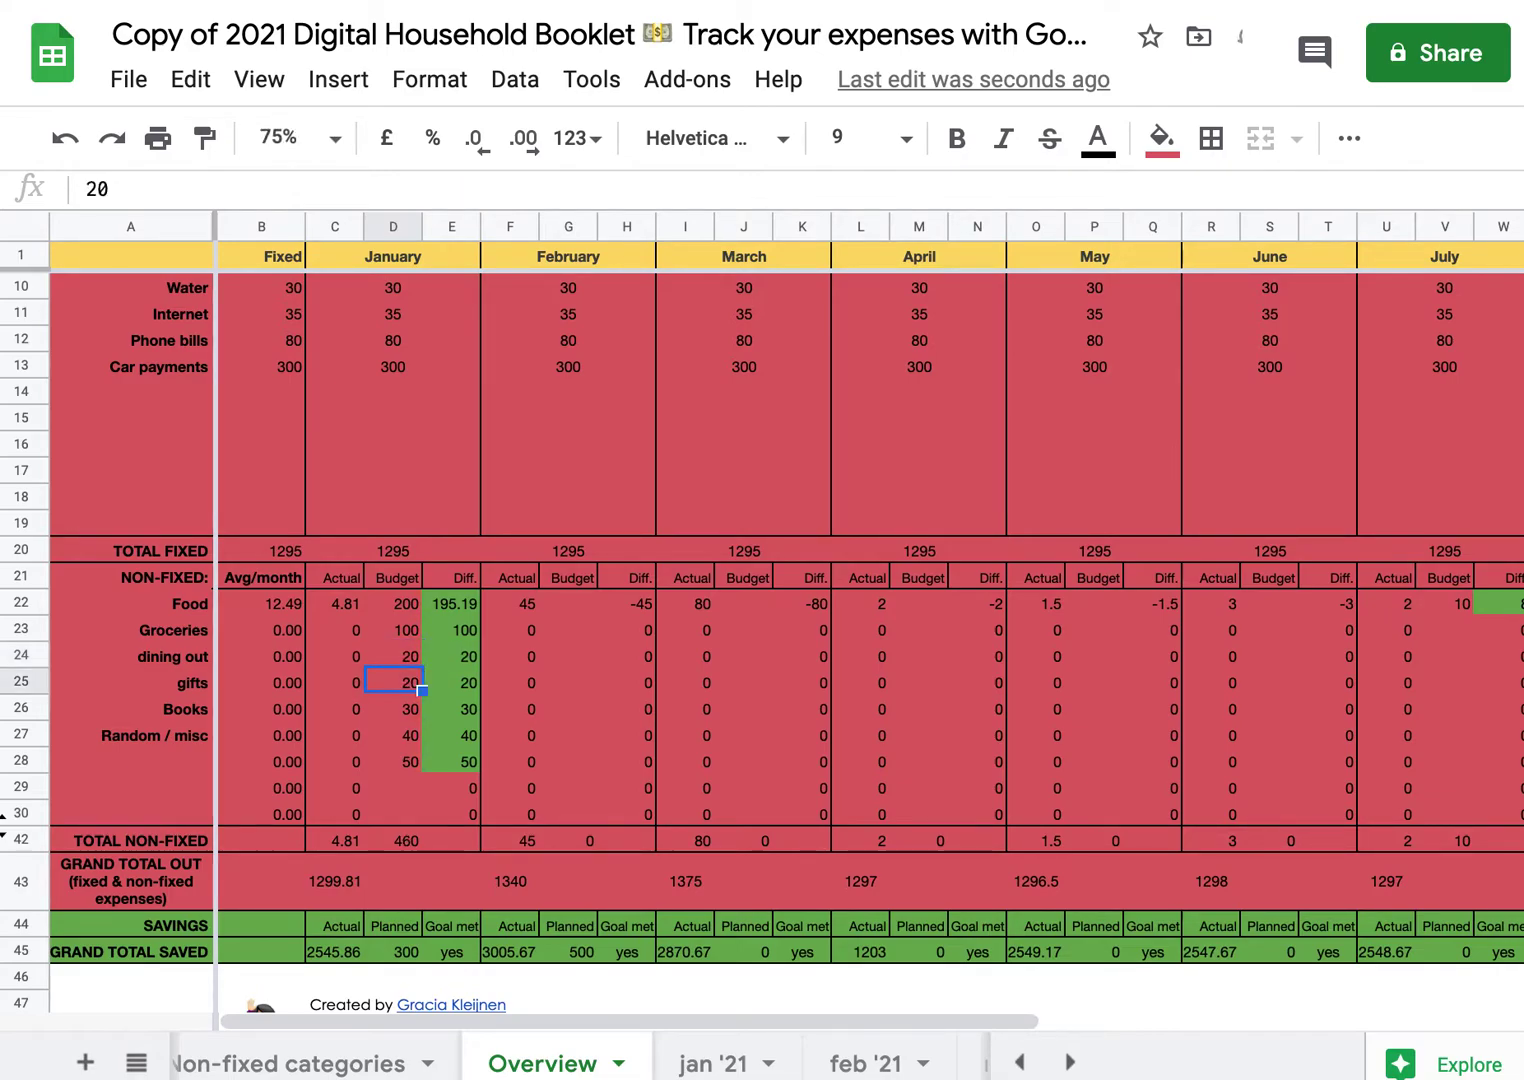
pyautogui.click(400, 660)
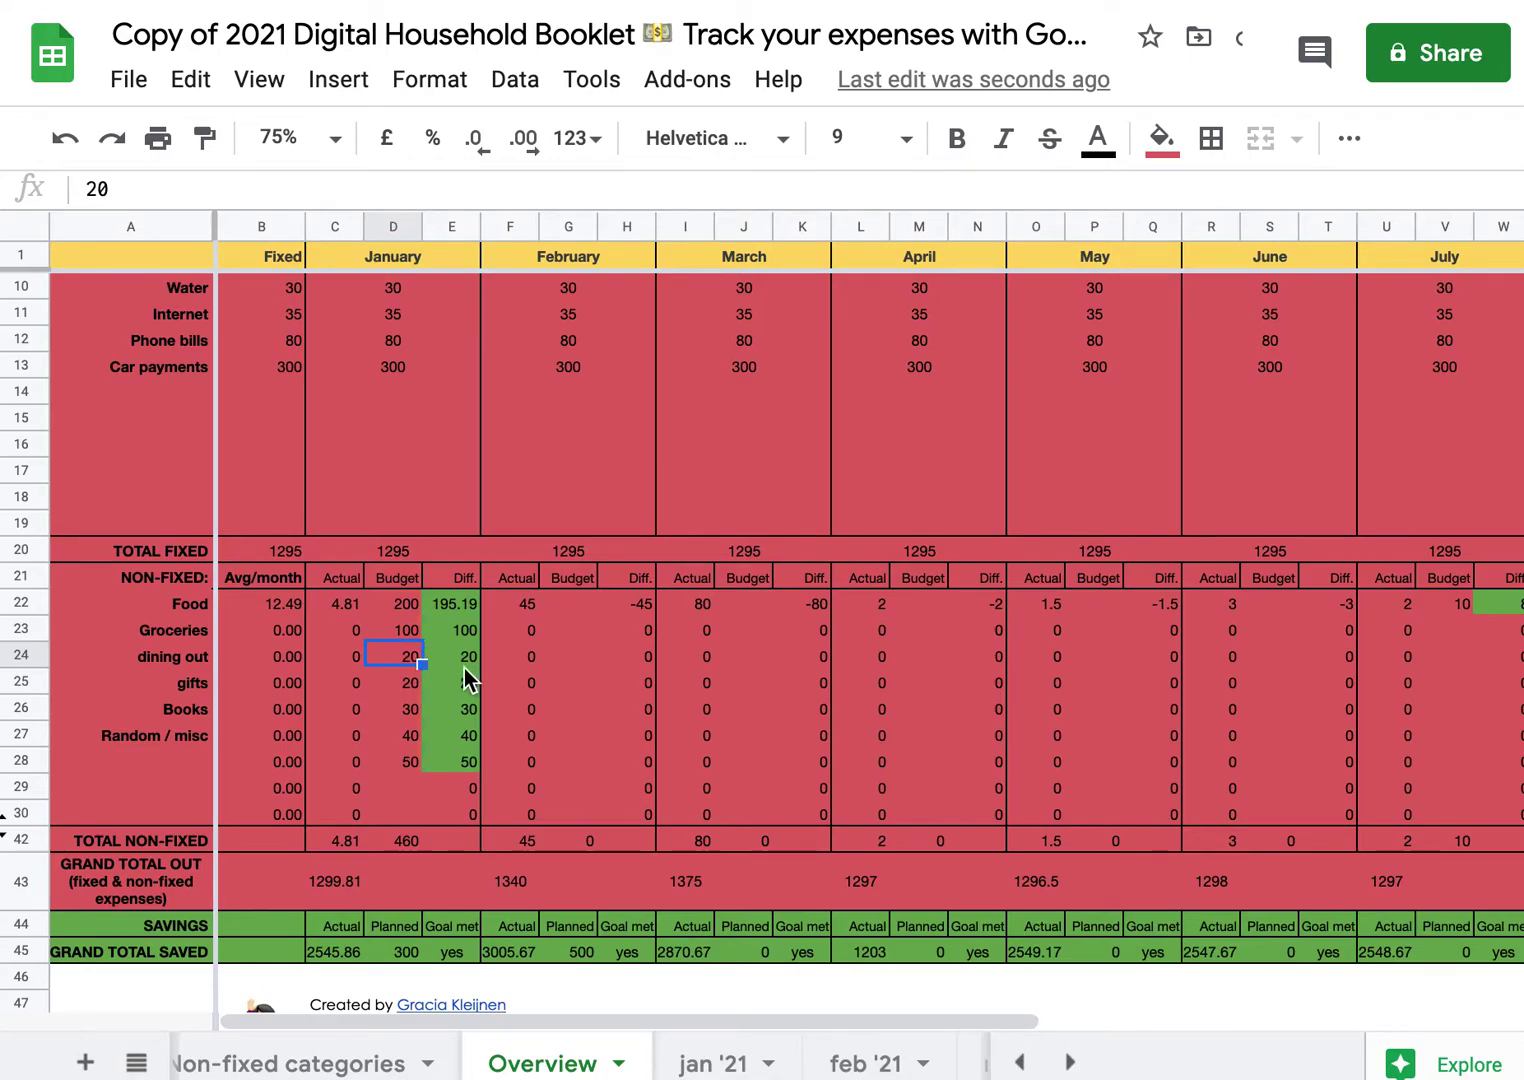
# Clear the sample expenses, costs and types in C2:E7 of the jan '21 sheet.
pyautogui.click(710, 1065)
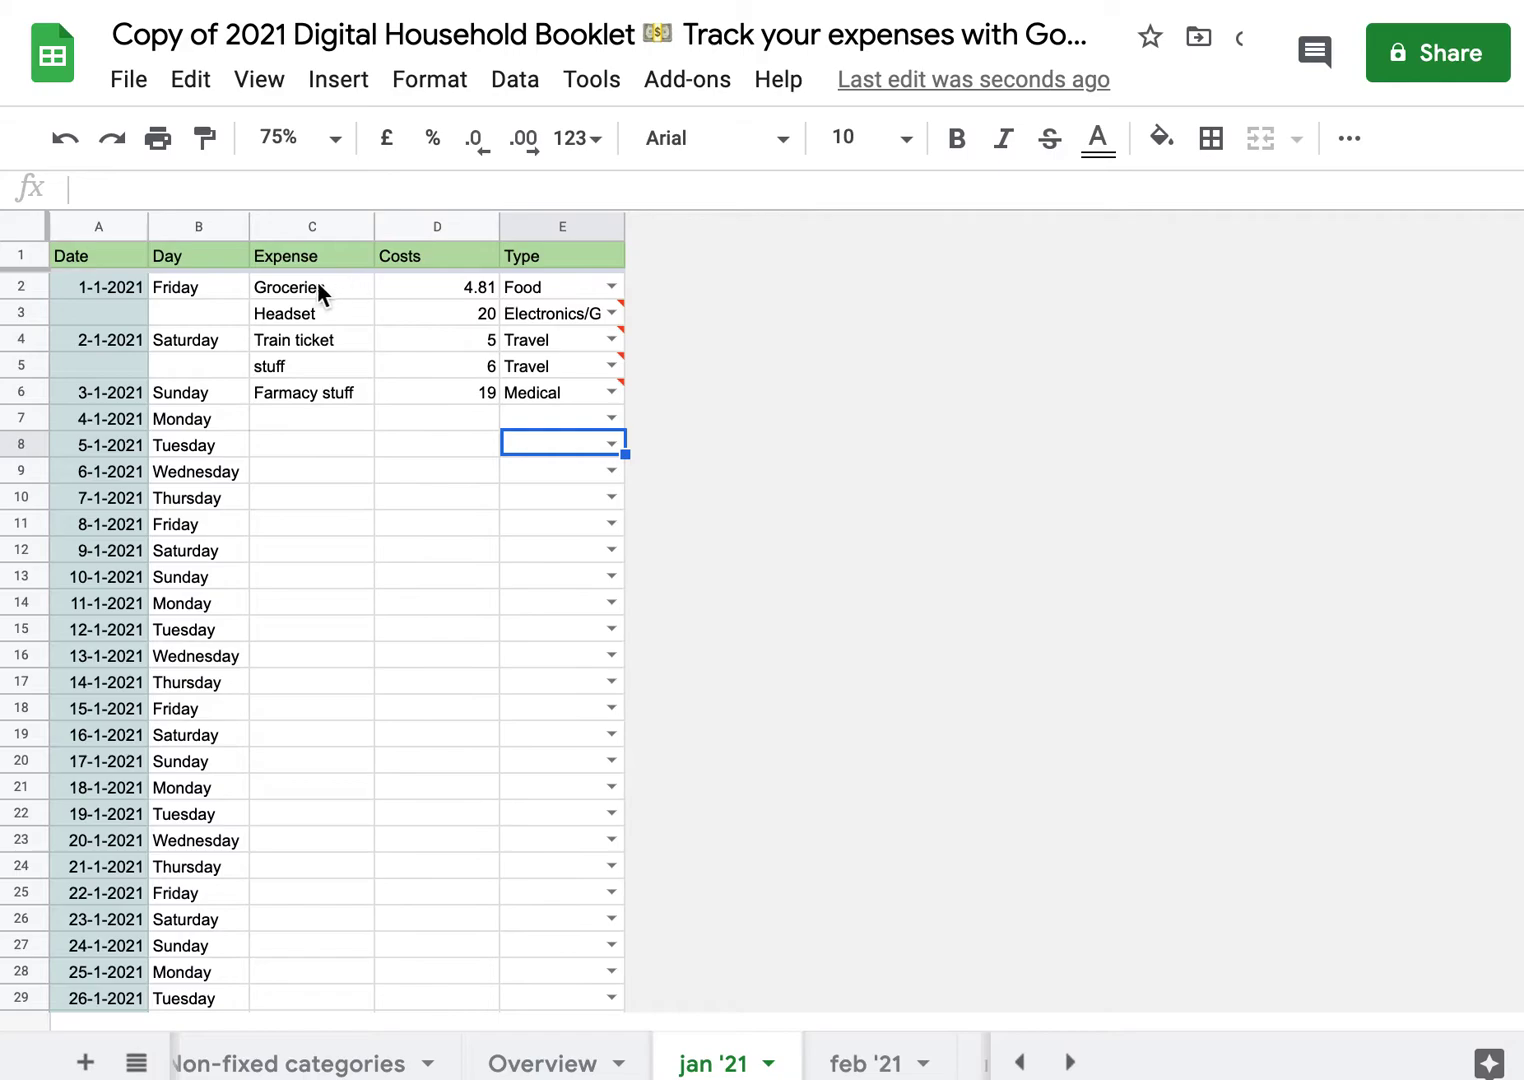
pyautogui.moveTo(279, 286); pyautogui.dragTo(548, 427)
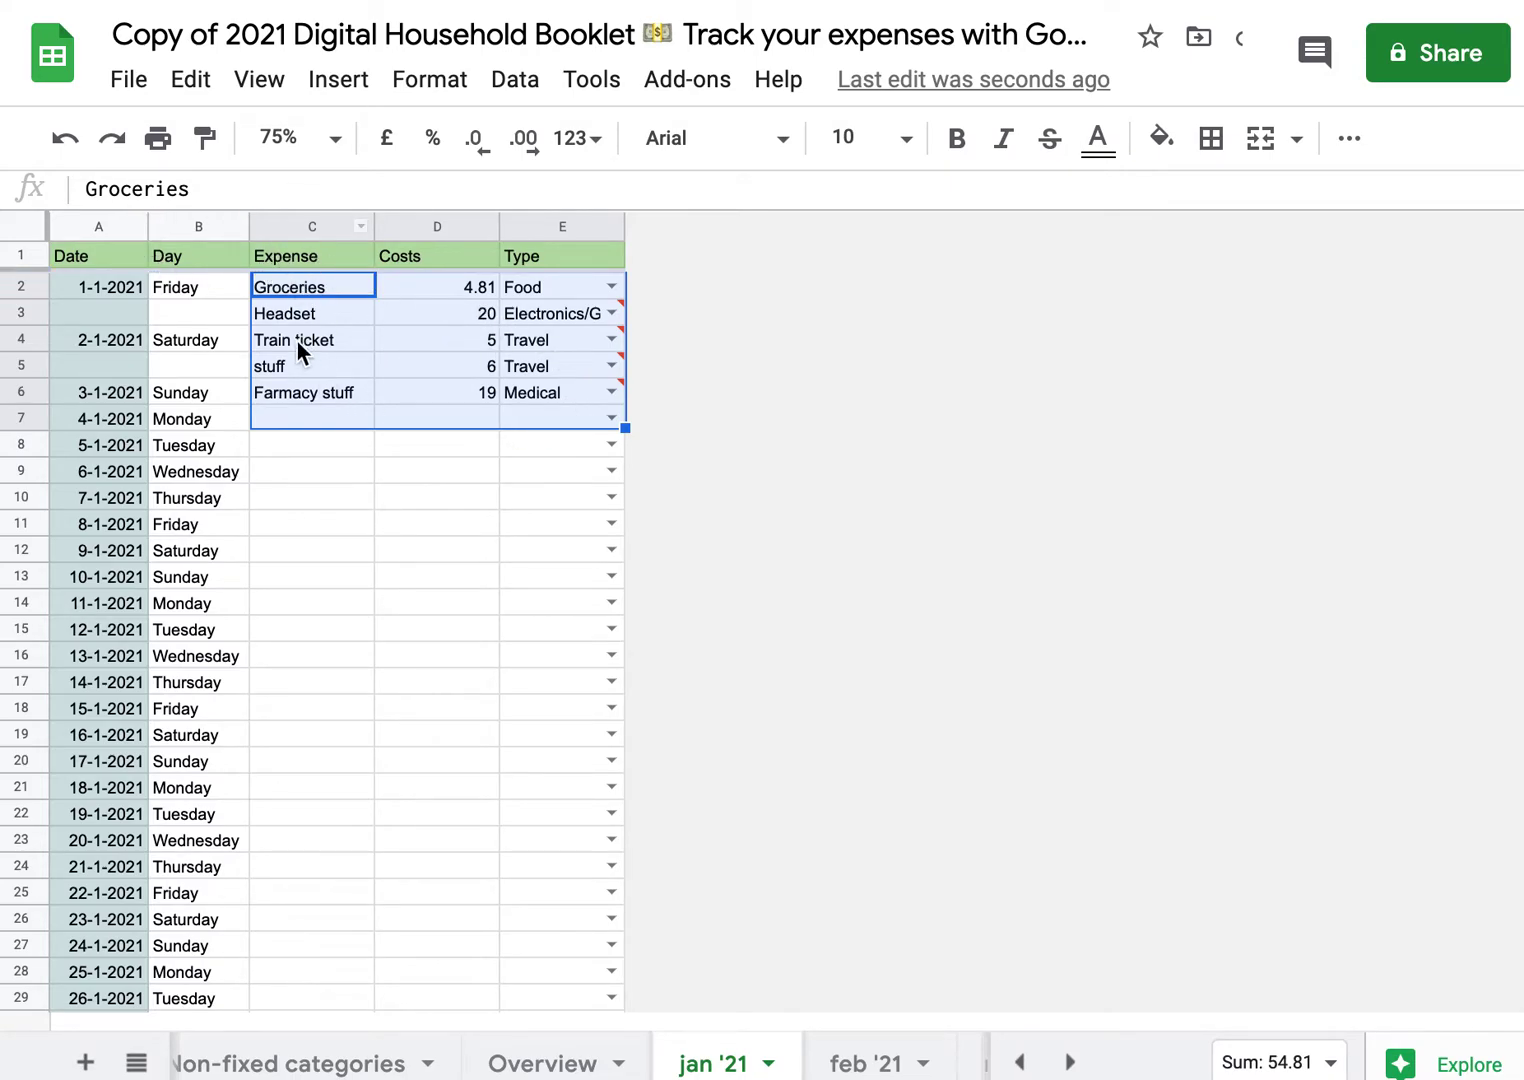
pyautogui.press('Delete')
# Enter "tacos outside" as the expense for 1-1-2021 in C2.
pyautogui.click(306, 291)
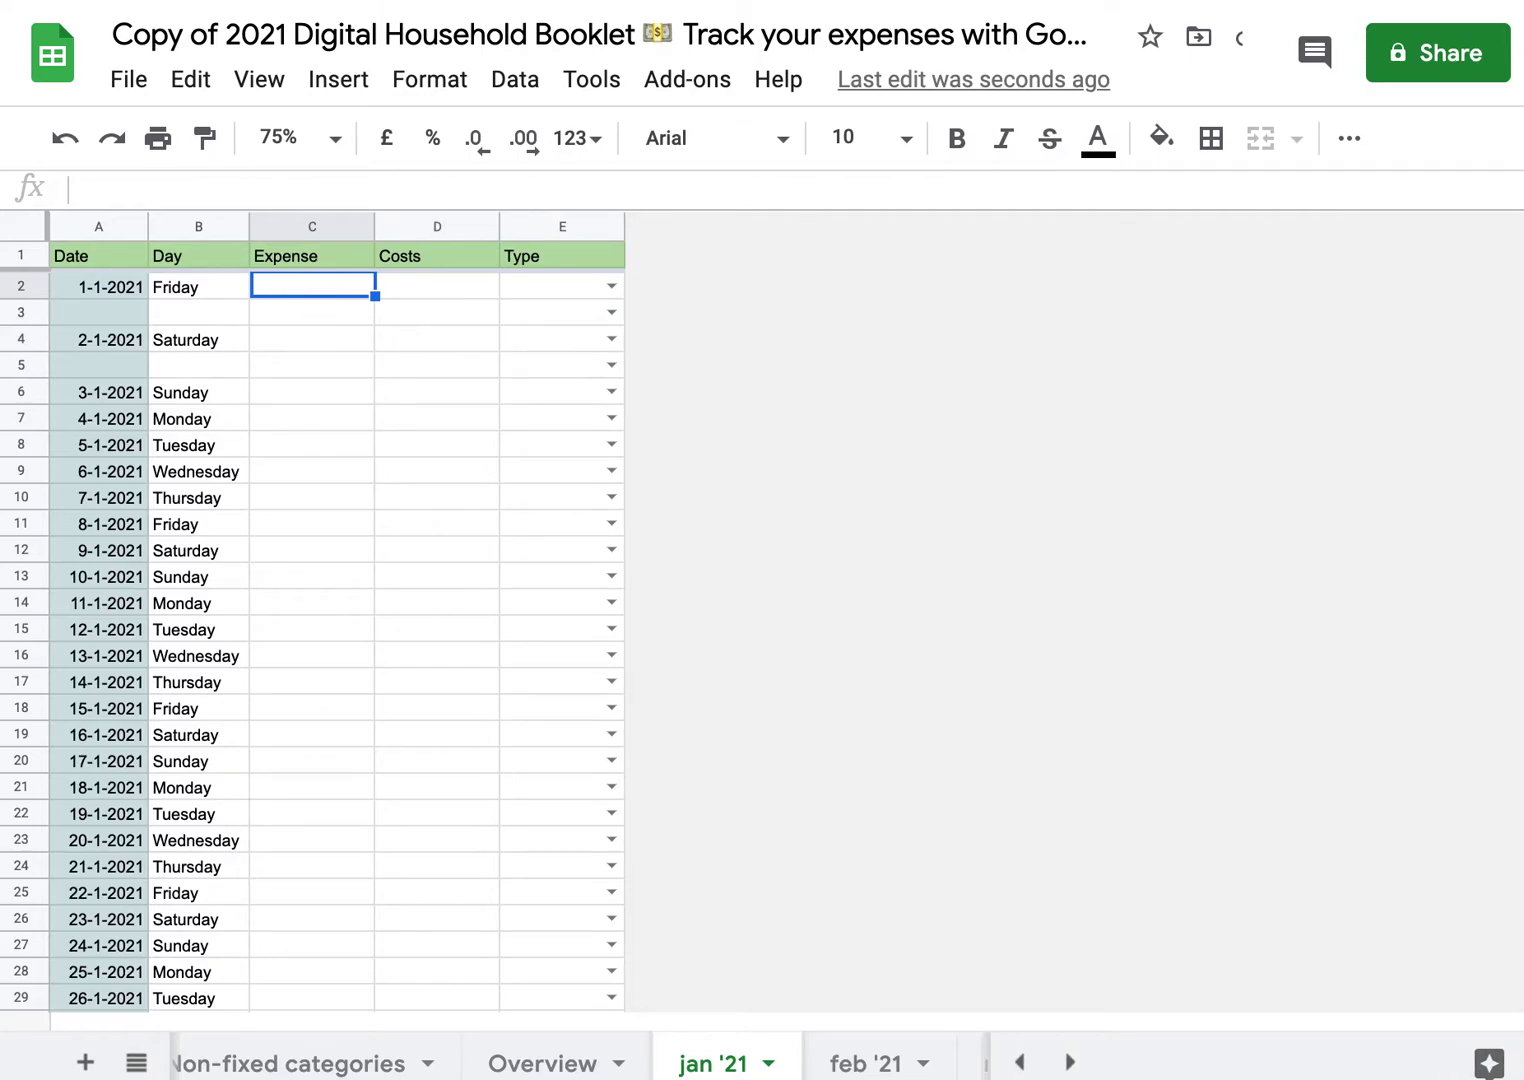
pyautogui.write('dining out')
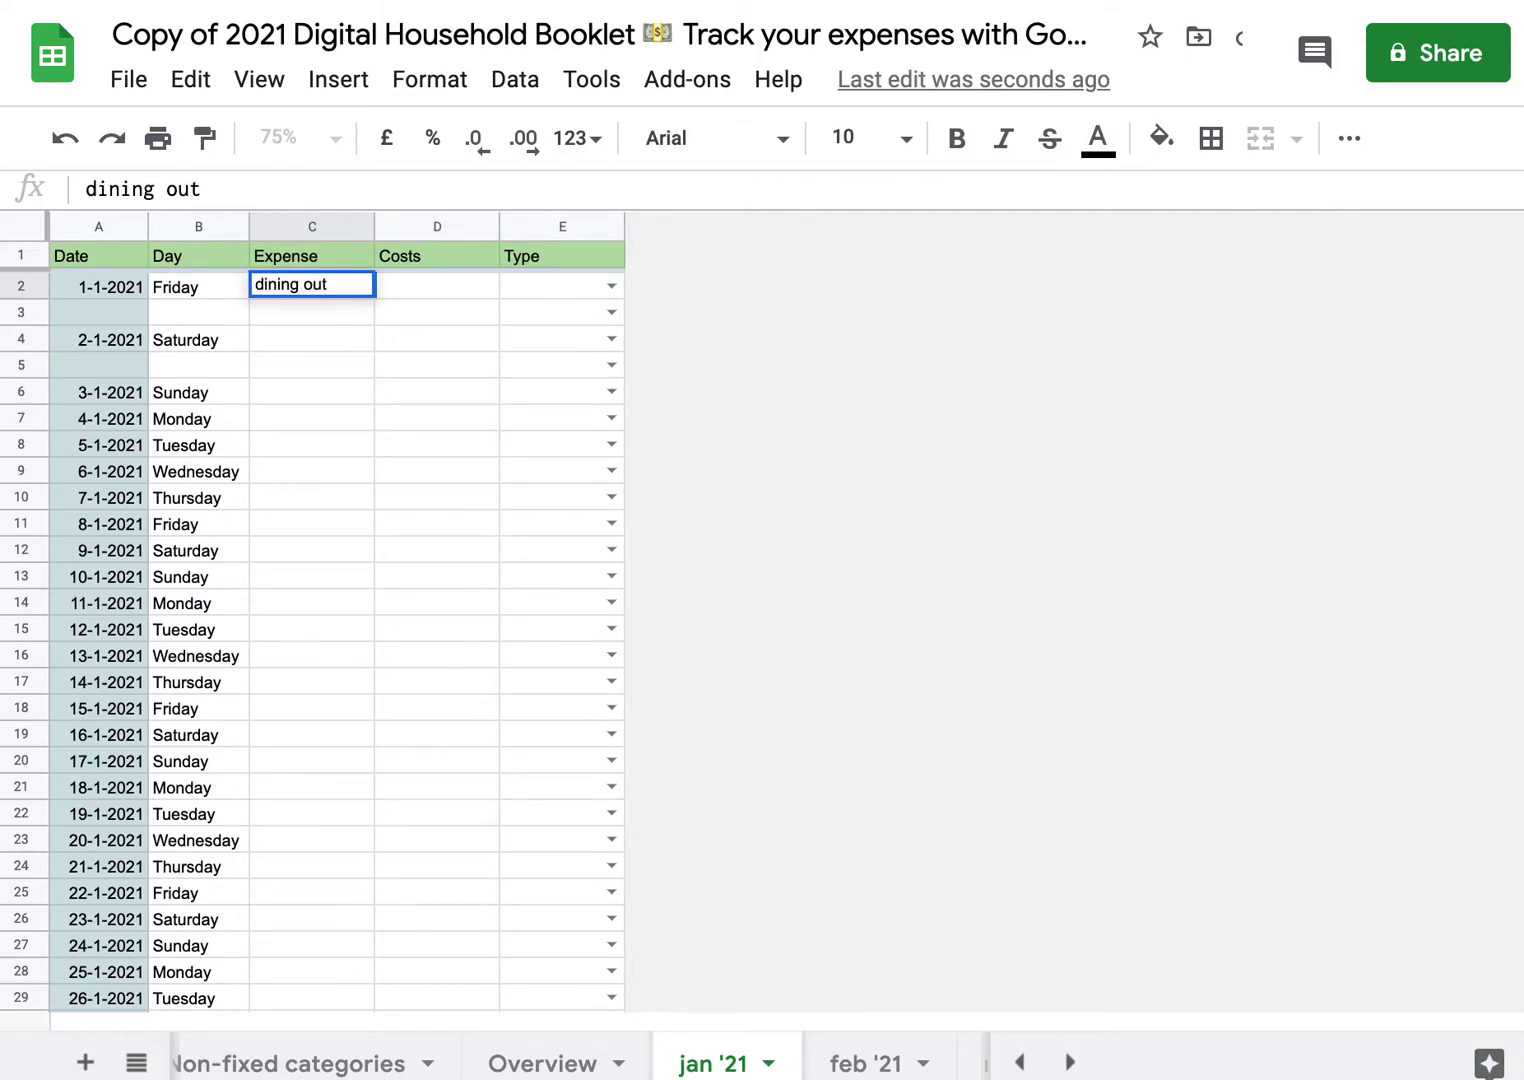
pyautogui.click(437, 286)
pyautogui.click(312, 286)
pyautogui.write('tacos outside')
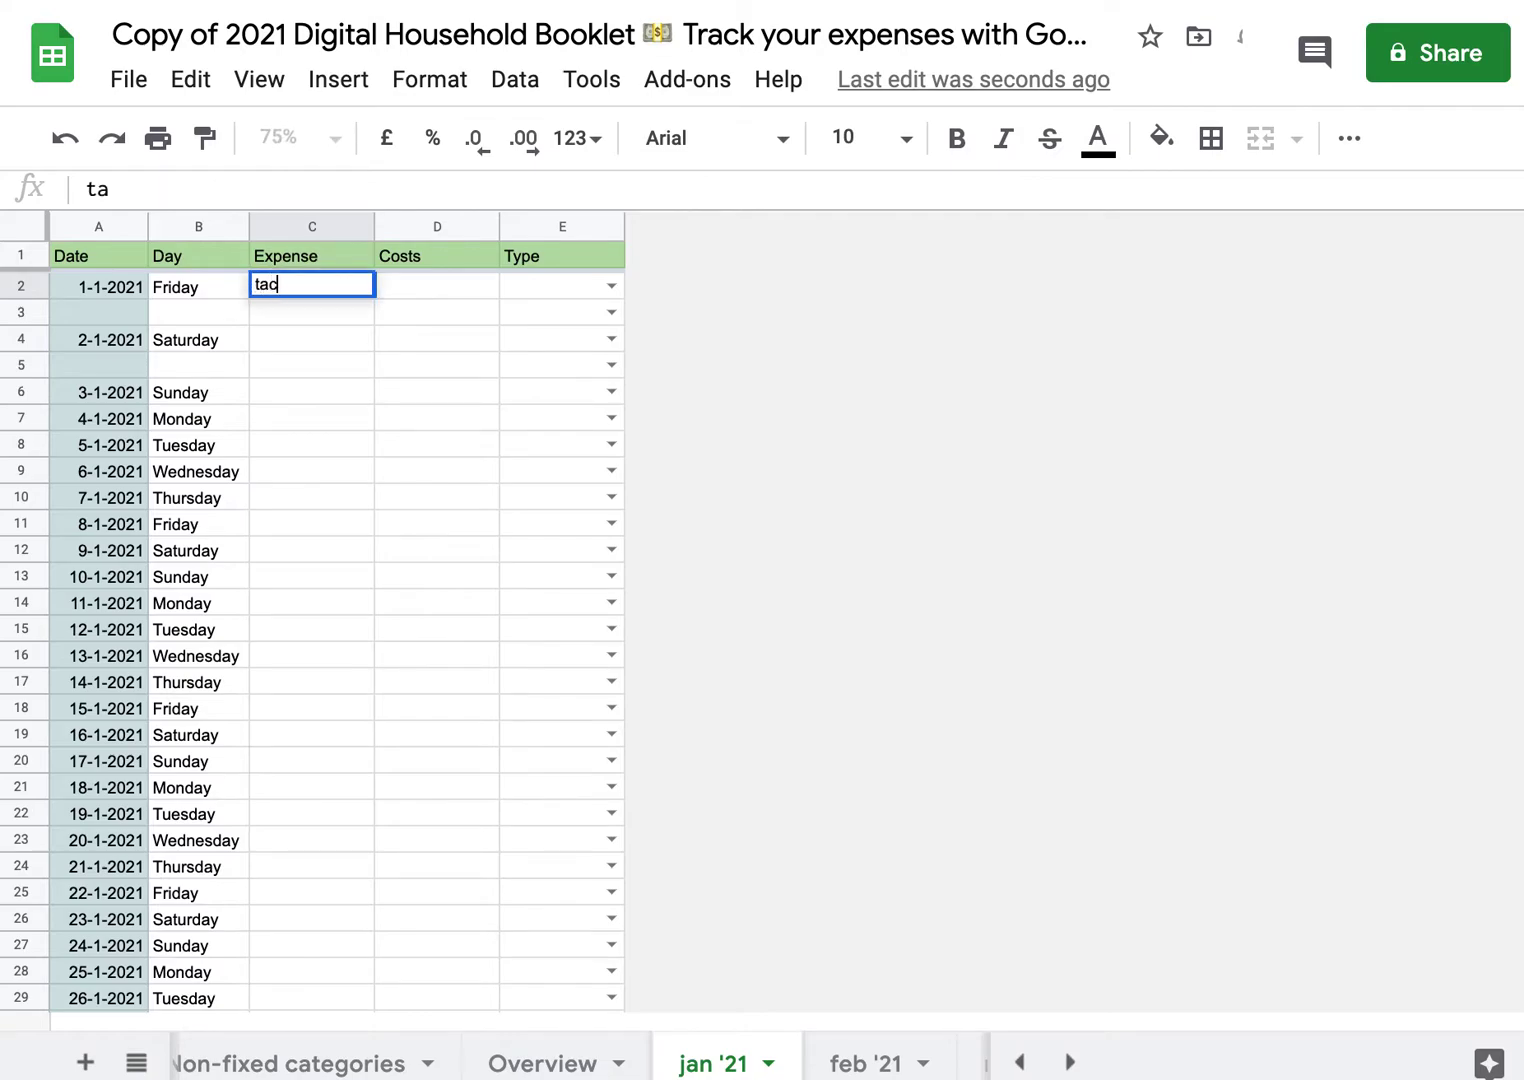
pyautogui.press('Return')
# Give the tacos outside expense a cost of 15 and the type dining out.
pyautogui.click(437, 286)
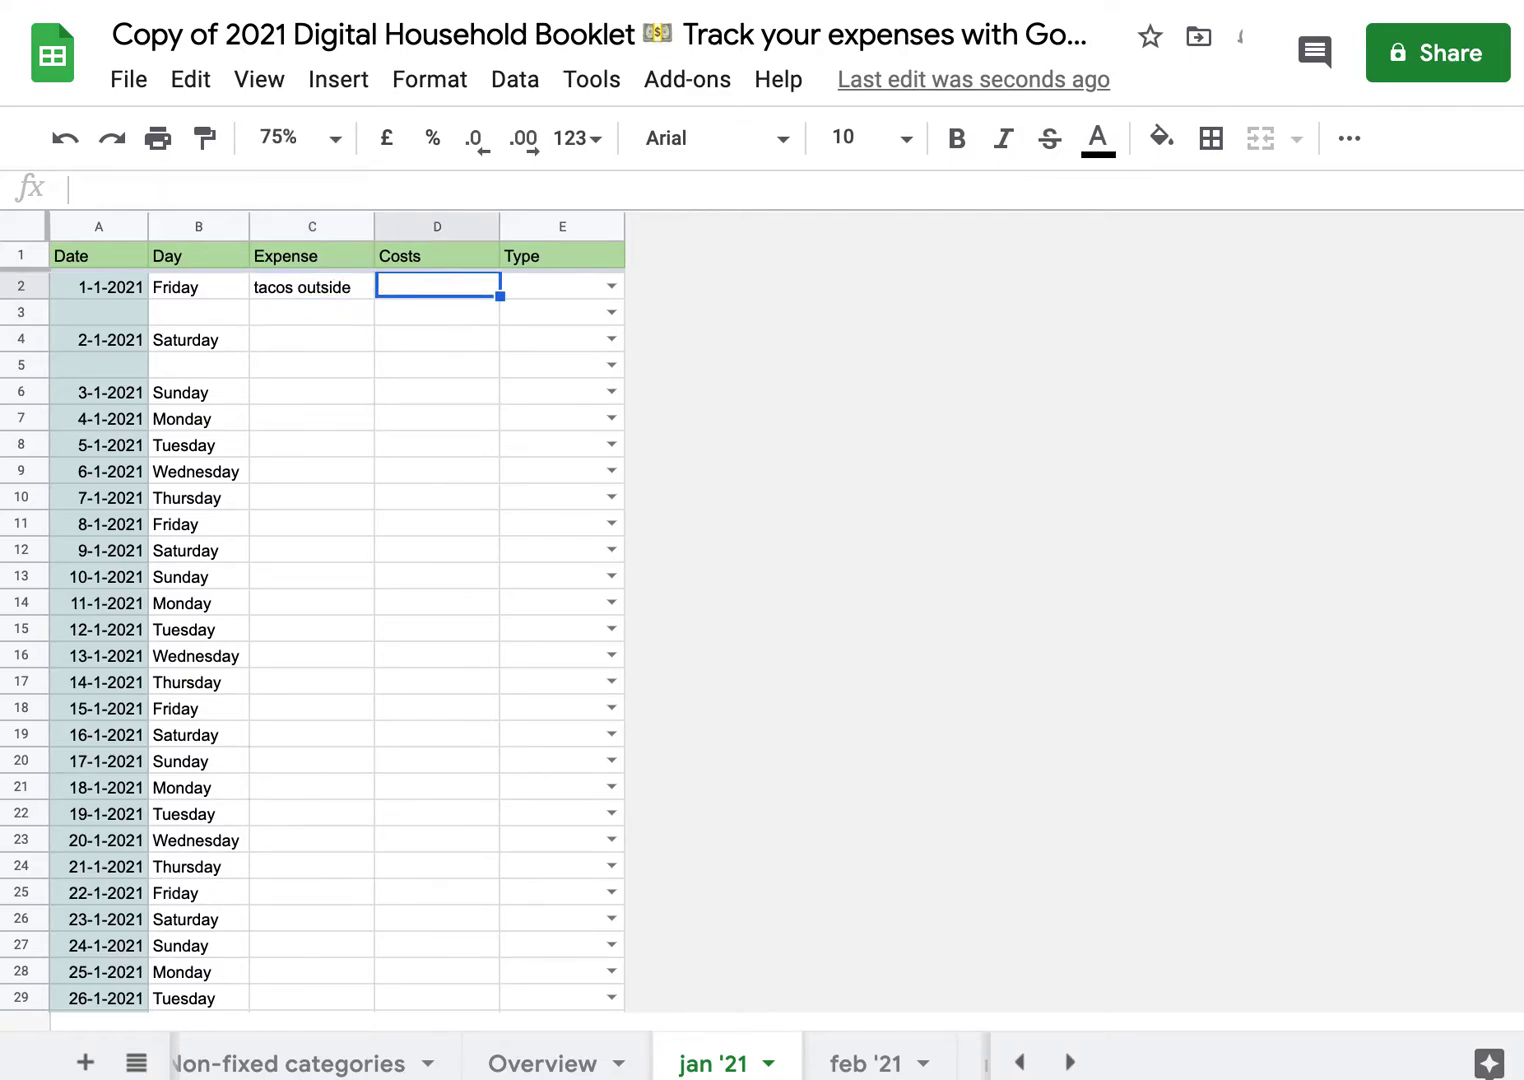
pyautogui.write('15')
pyautogui.press('Tab')
pyautogui.press('Return')
pyautogui.press('Down')
pyautogui.press('Down')
pyautogui.press('Down')
pyautogui.press('Return')
# Add a second 1-1-2021 expense in row 3: "more tacos", cost 30, type dining out.
pyautogui.press('Down')
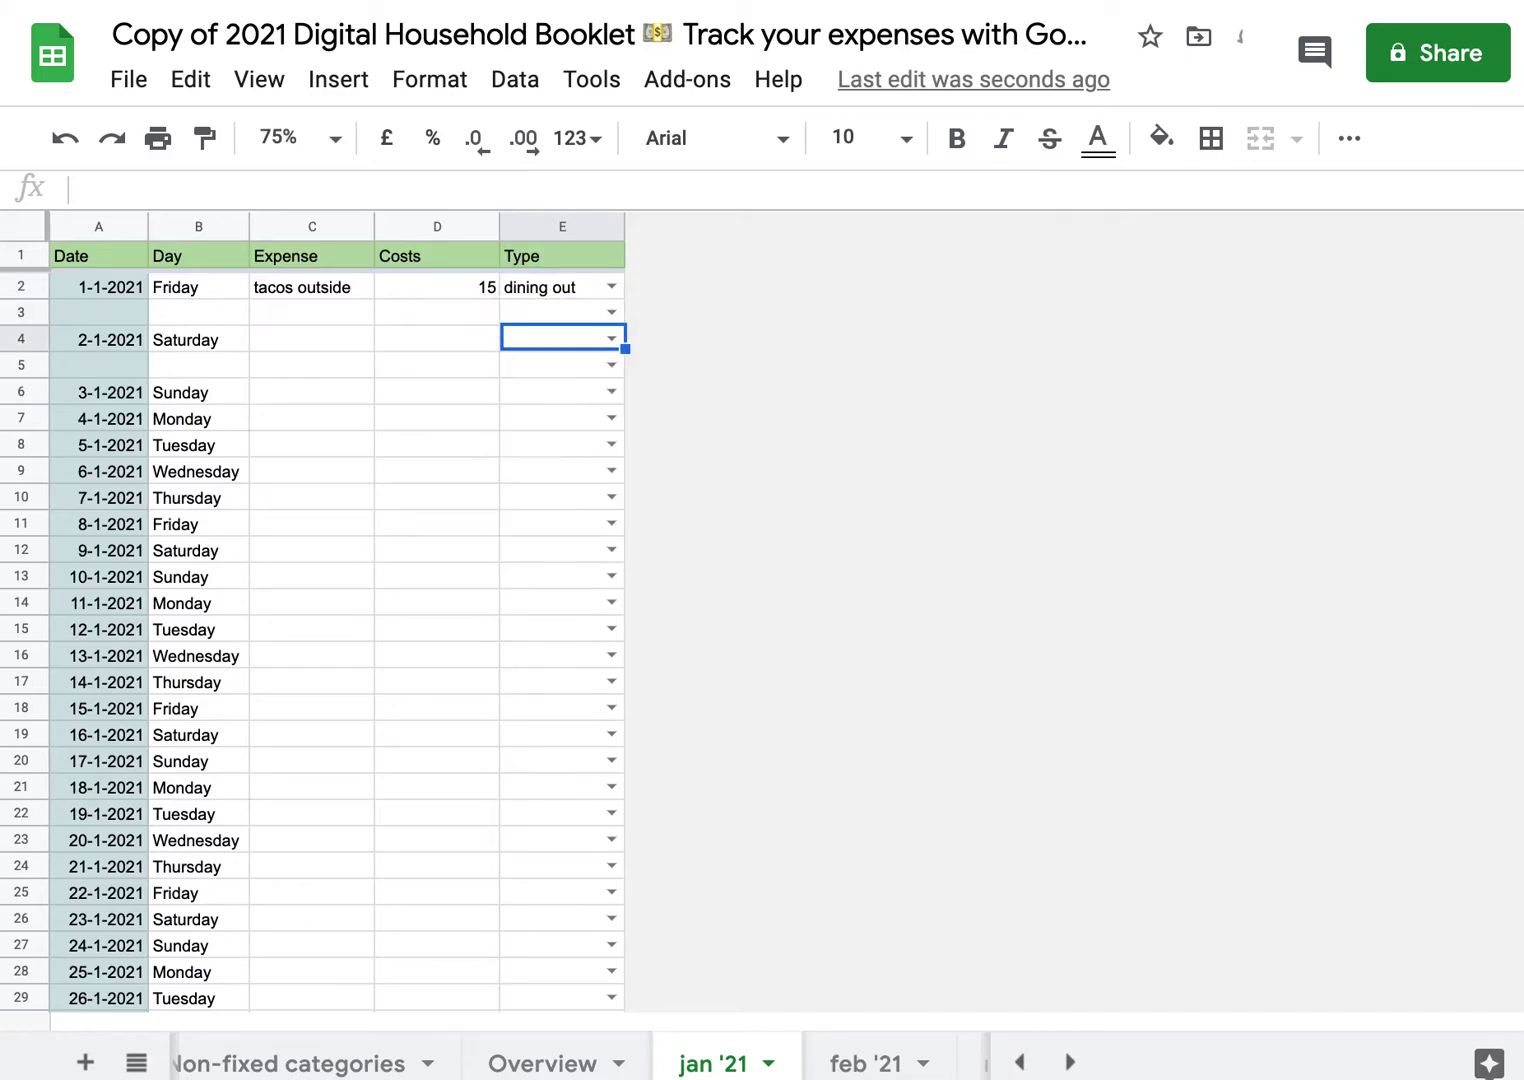
pyautogui.press('Left')
pyautogui.press('Left')
pyautogui.press('Up')
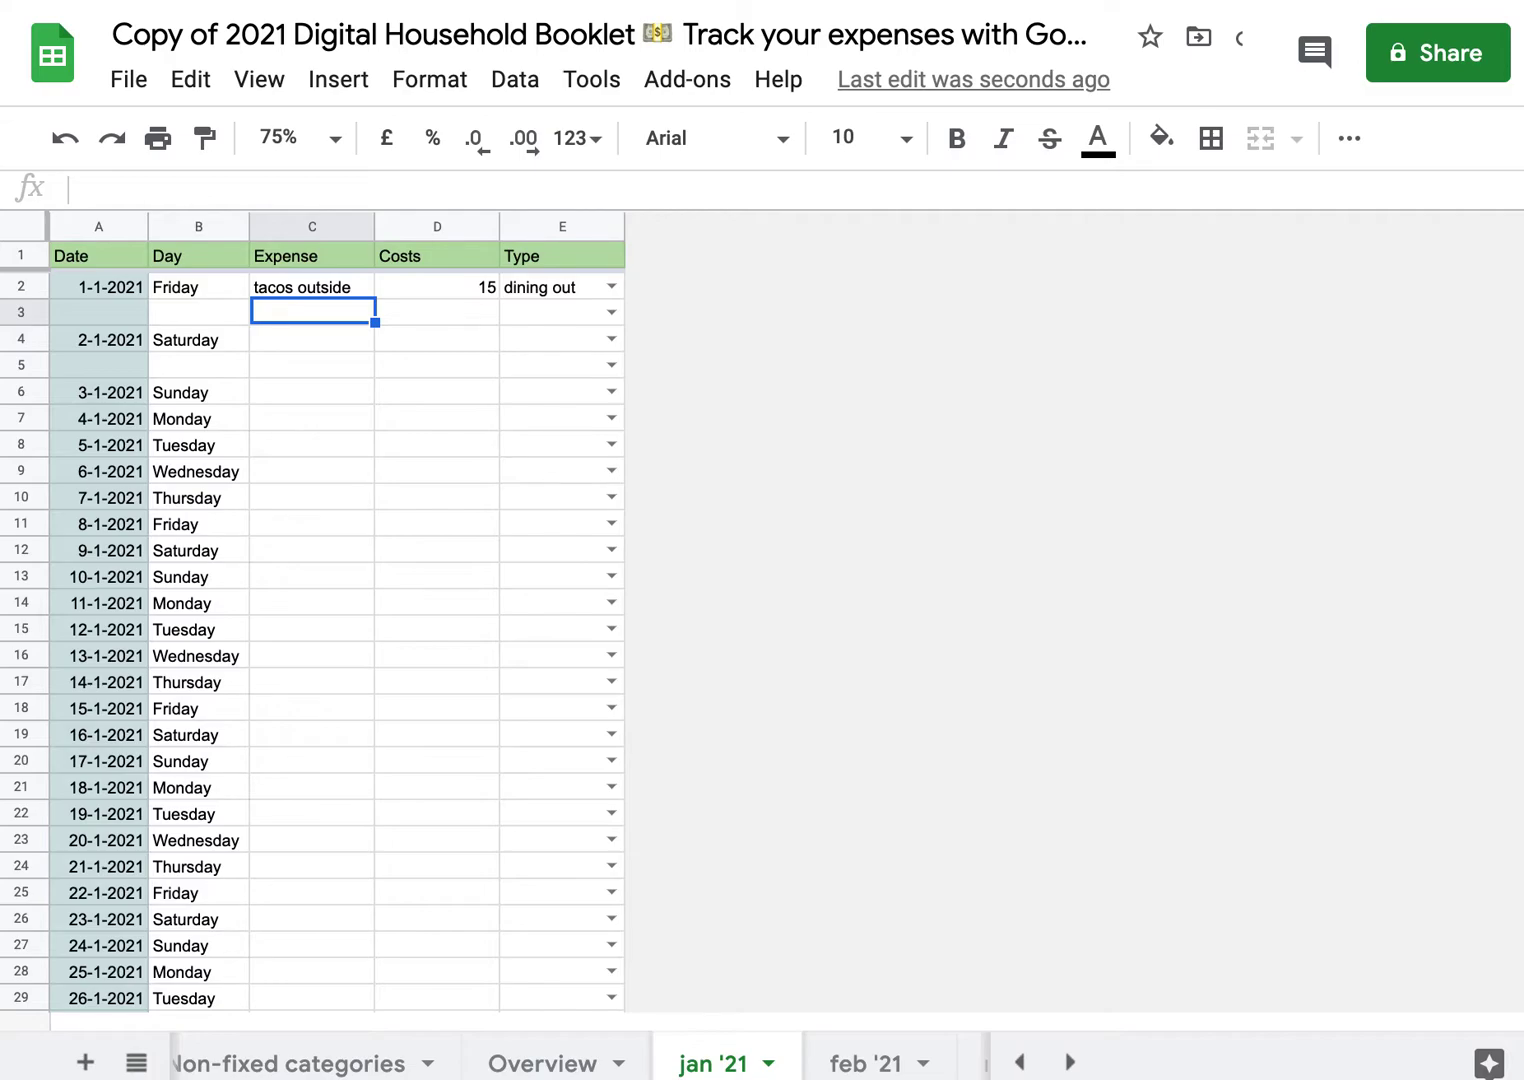
pyautogui.write('more tacos')
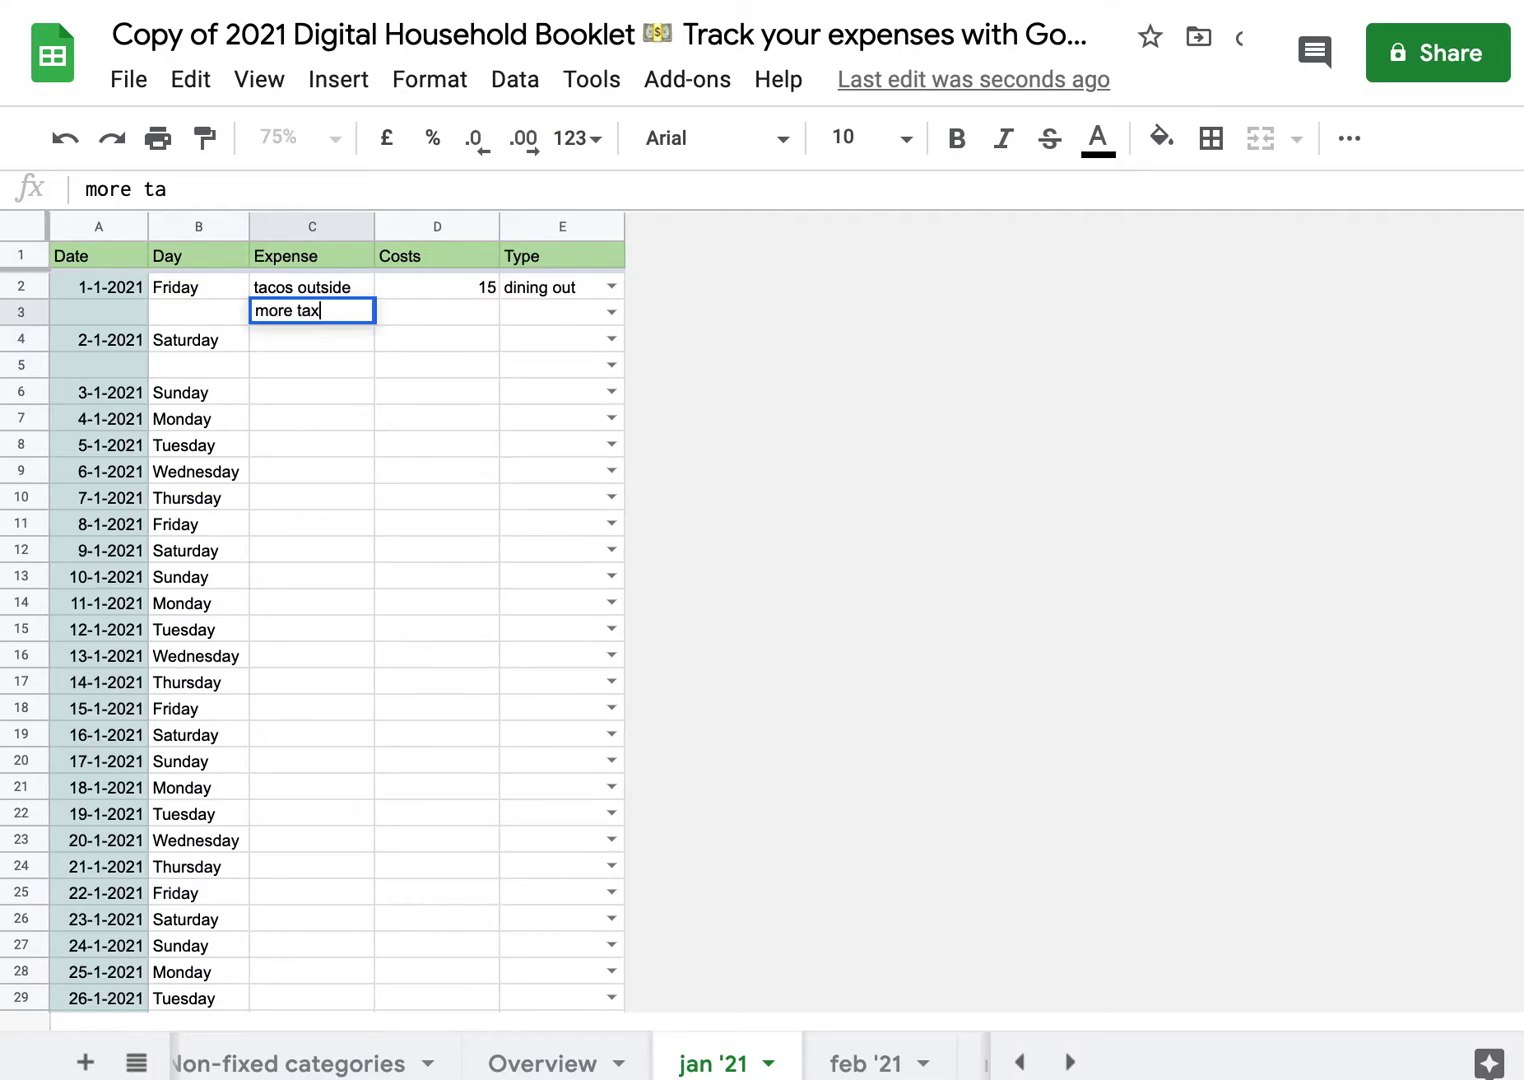
pyautogui.press('Tab')
pyautogui.write('30')
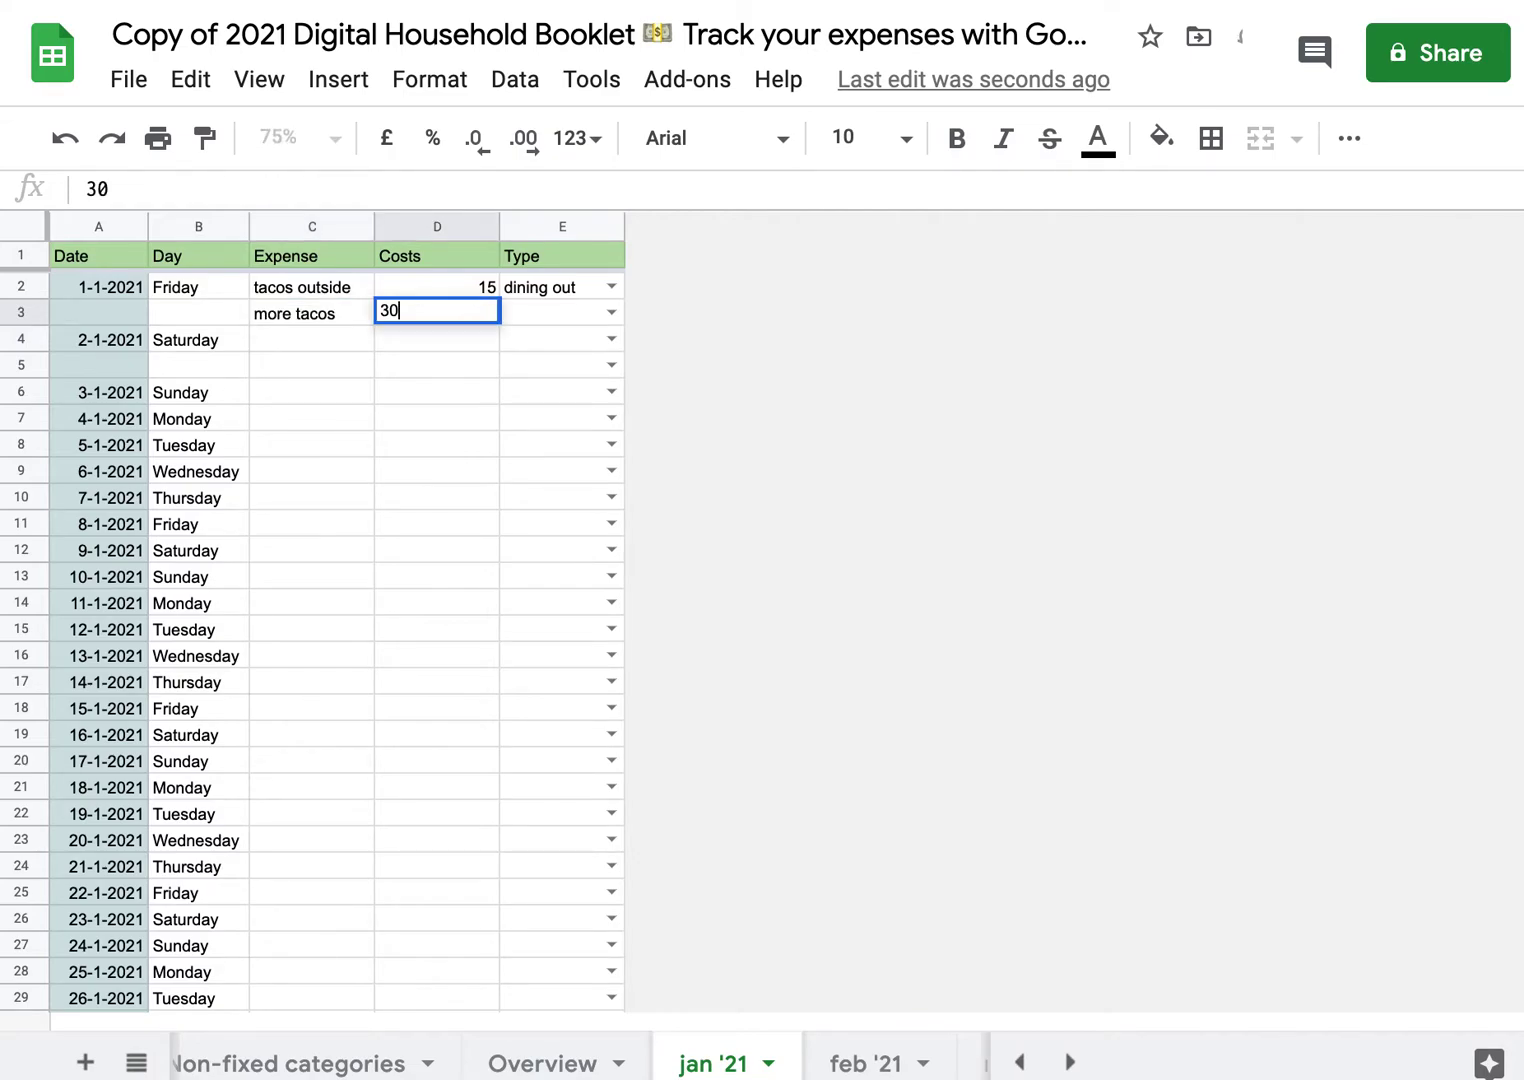
pyautogui.press('Tab')
pyautogui.press('Return')
pyautogui.press('Down')
pyautogui.press('Down')
pyautogui.press('Return')
# Return to the Overview sheet to compare January's actual dining out spending with its budget.
pyautogui.click(312, 338)
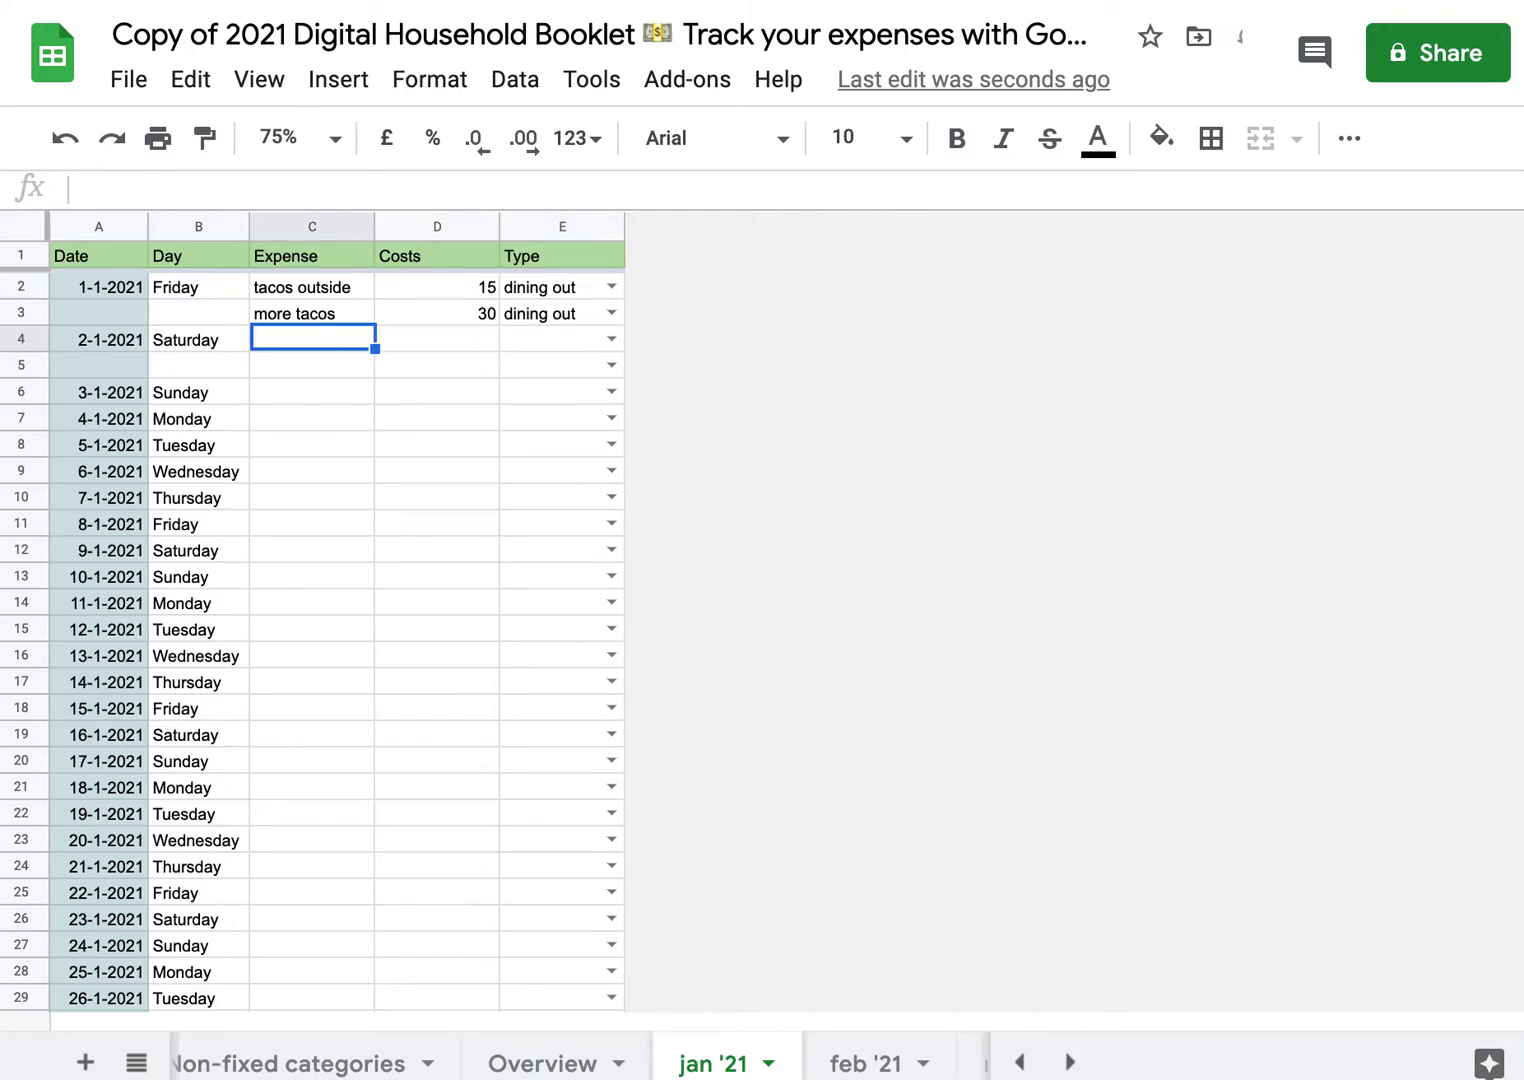
pyautogui.click(537, 1058)
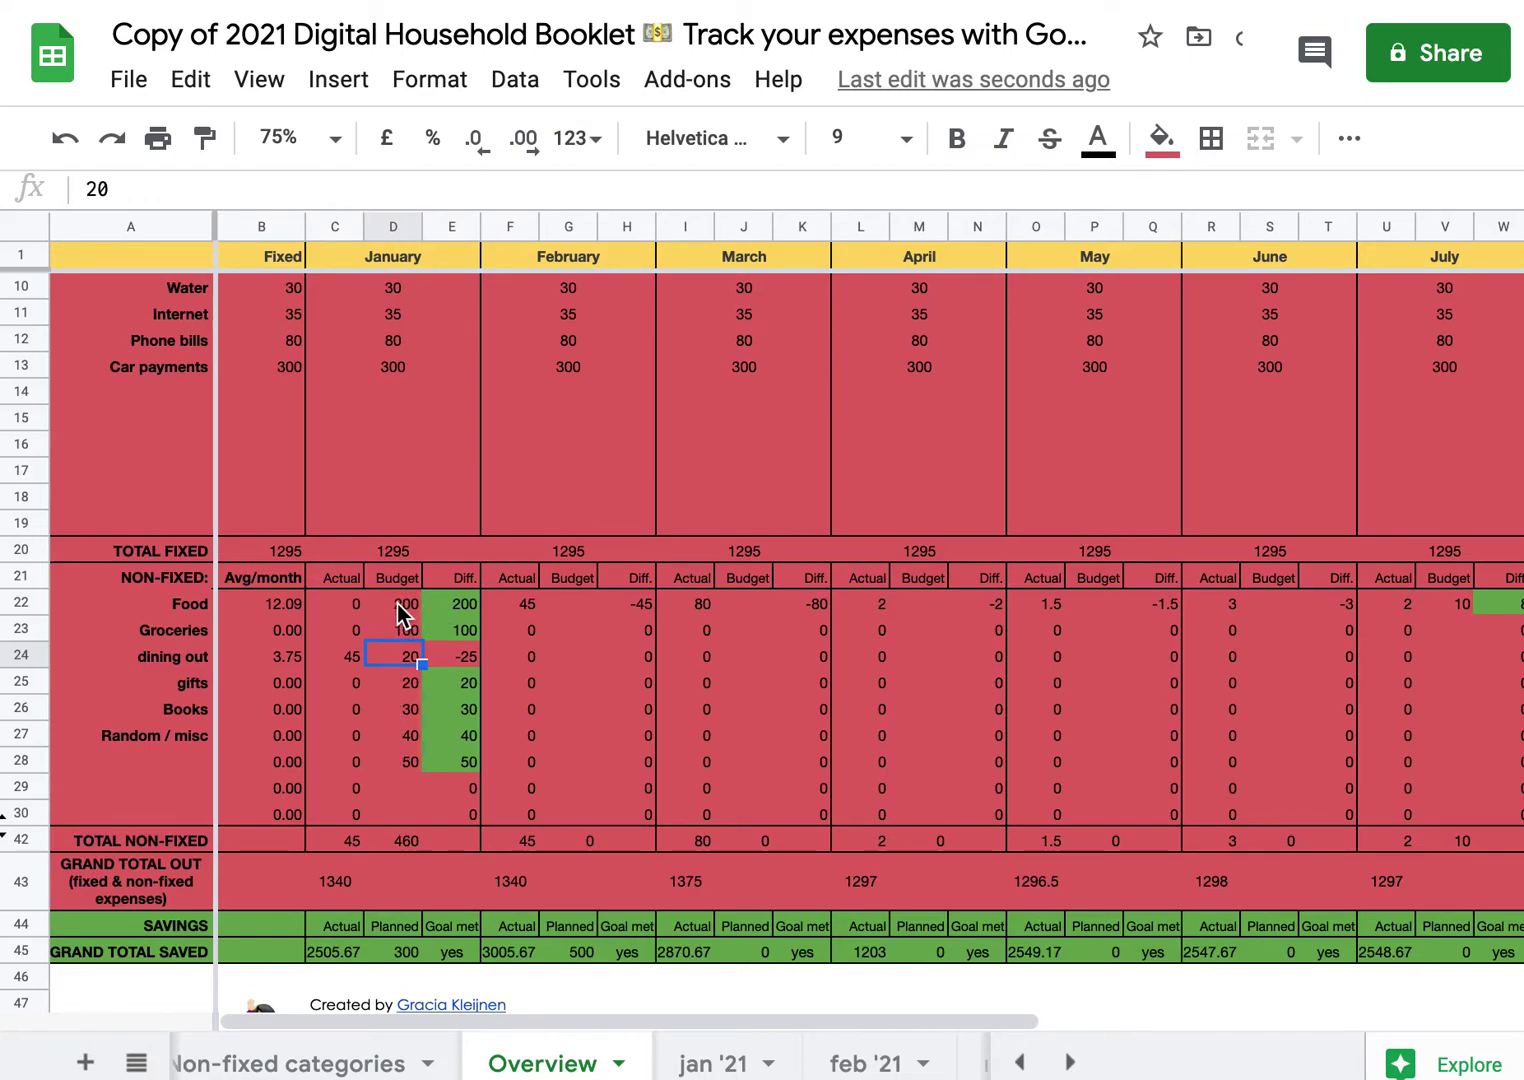
# Review the January and February non-fixed budget cells, January's total non-fixed budget, and its planned savings and goal check.
pyautogui.moveTo(396, 602); pyautogui.dragTo(403, 806)
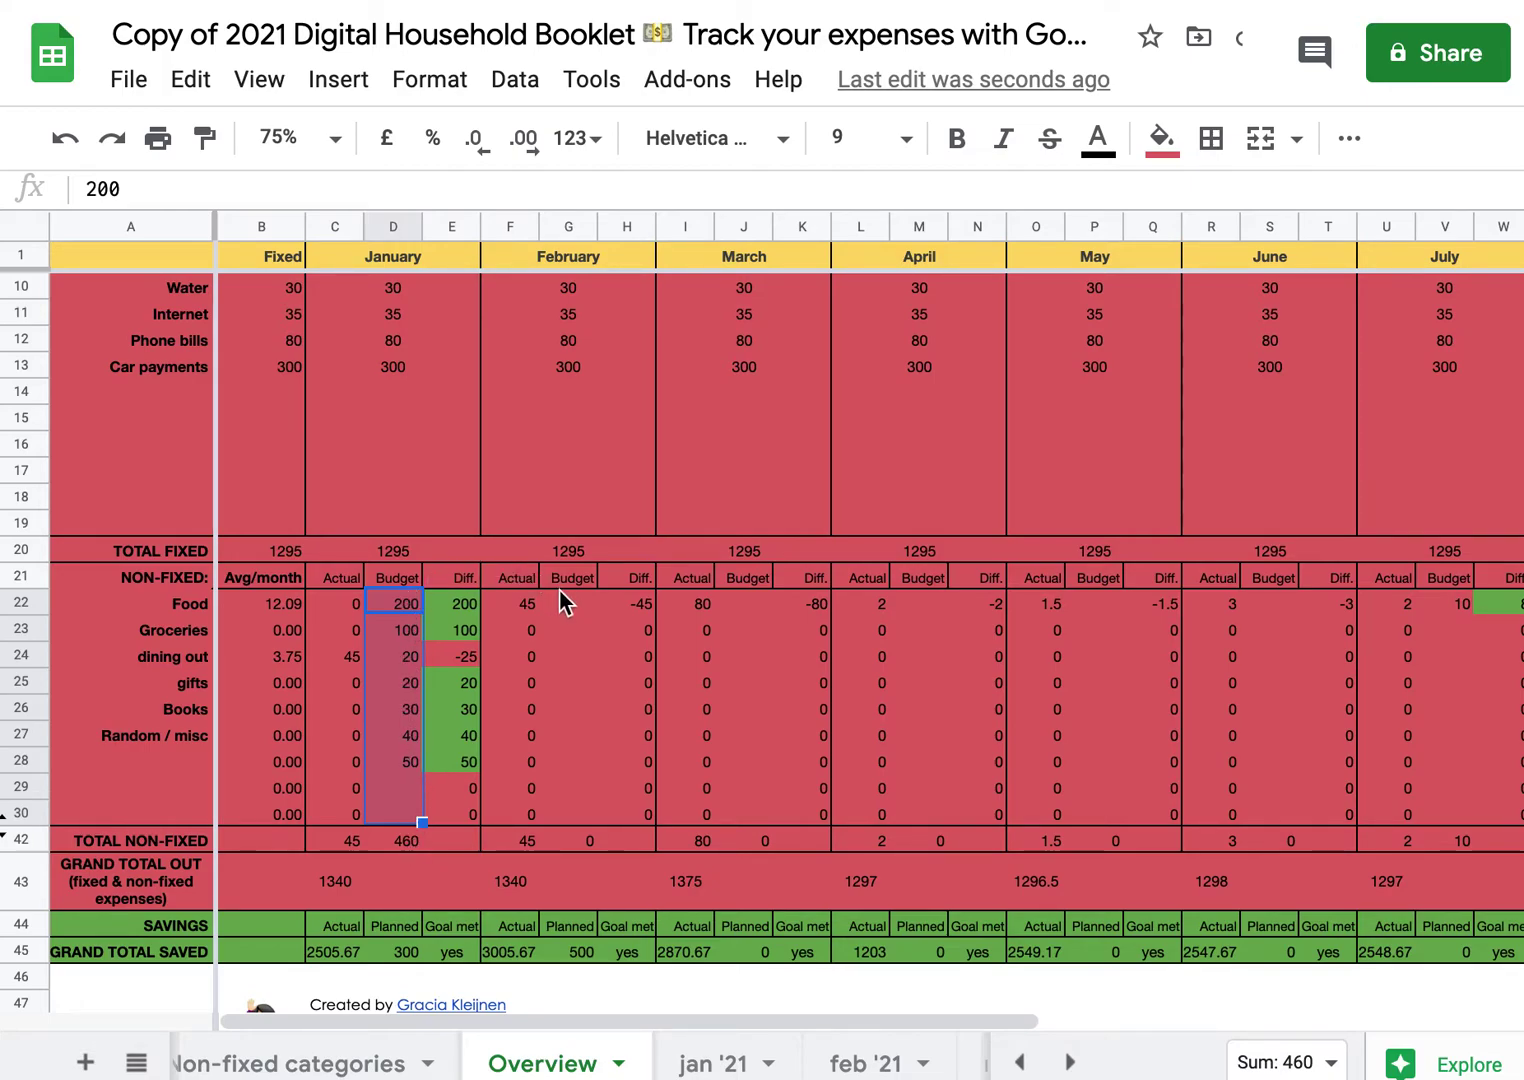
pyautogui.moveTo(572, 609); pyautogui.dragTo(574, 807)
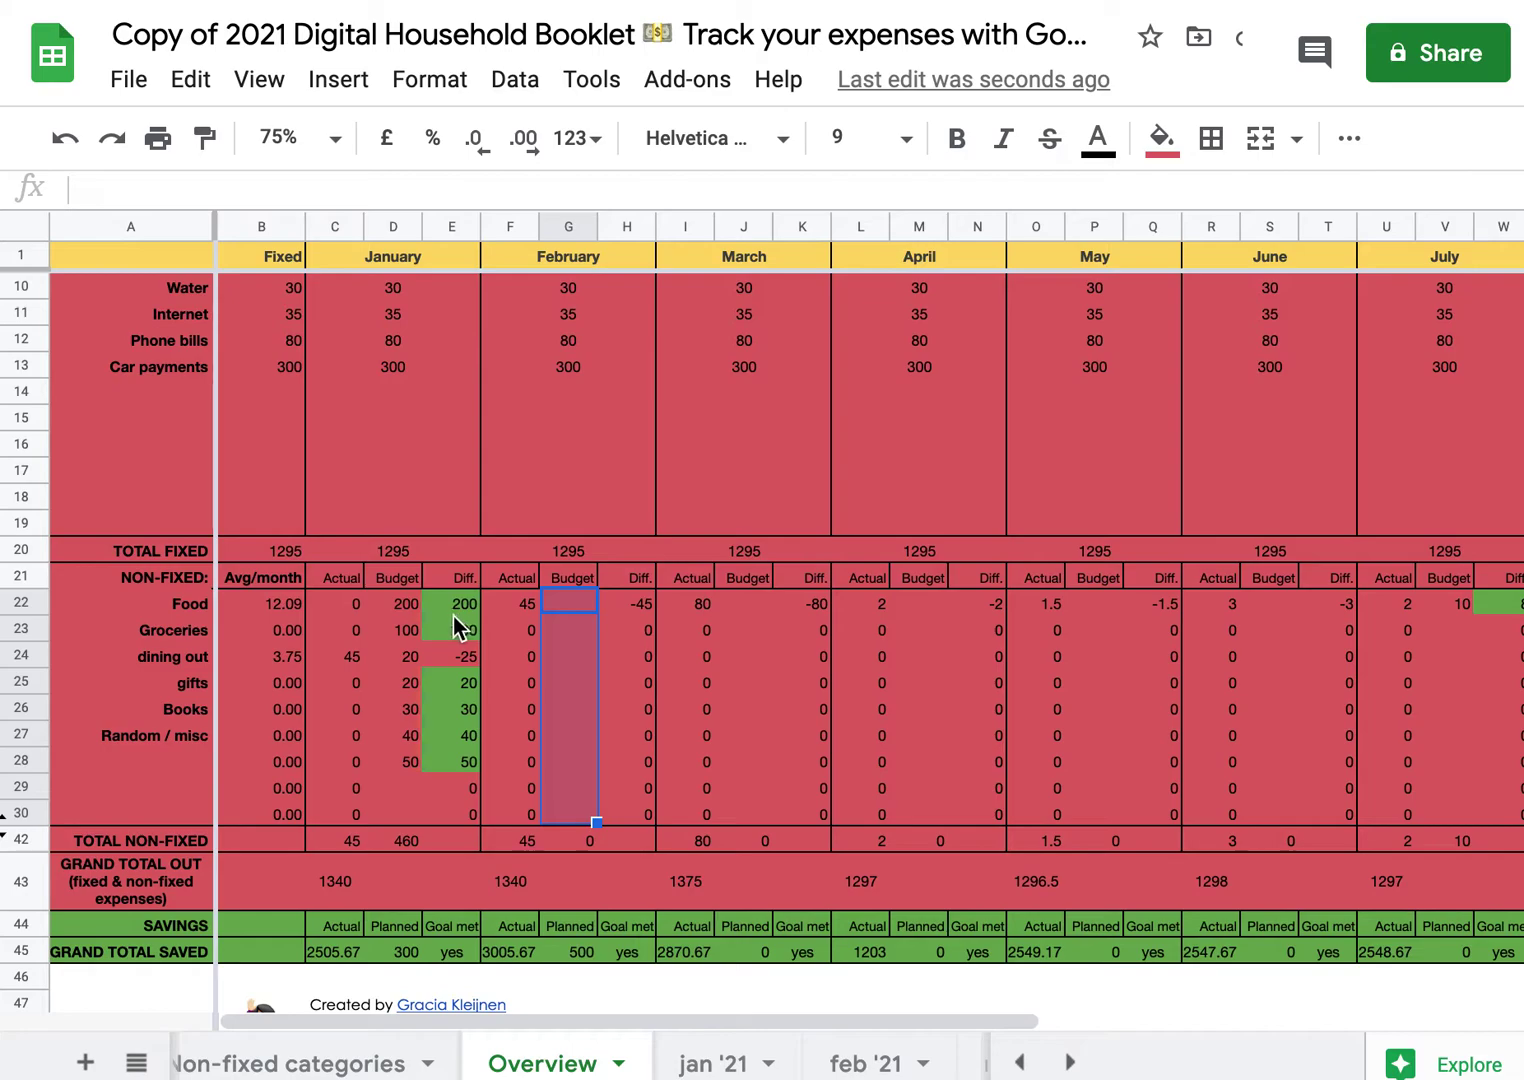
pyautogui.click(395, 600)
pyautogui.moveTo(396, 597); pyautogui.dragTo(409, 812)
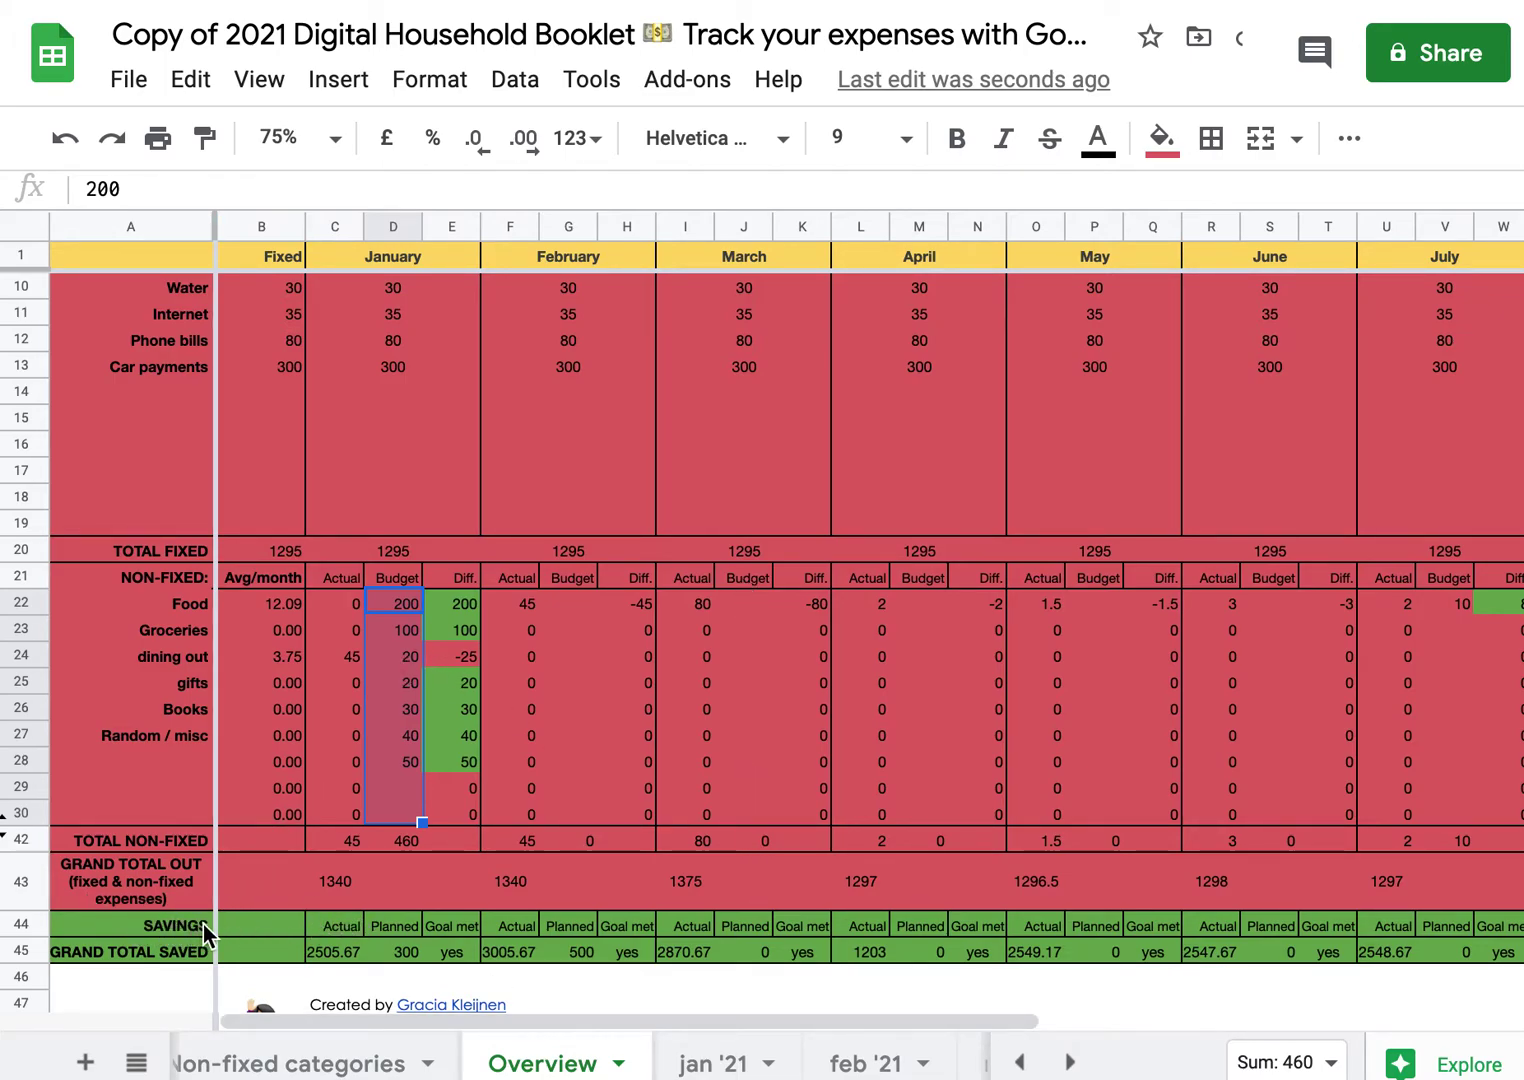
pyautogui.click(403, 945)
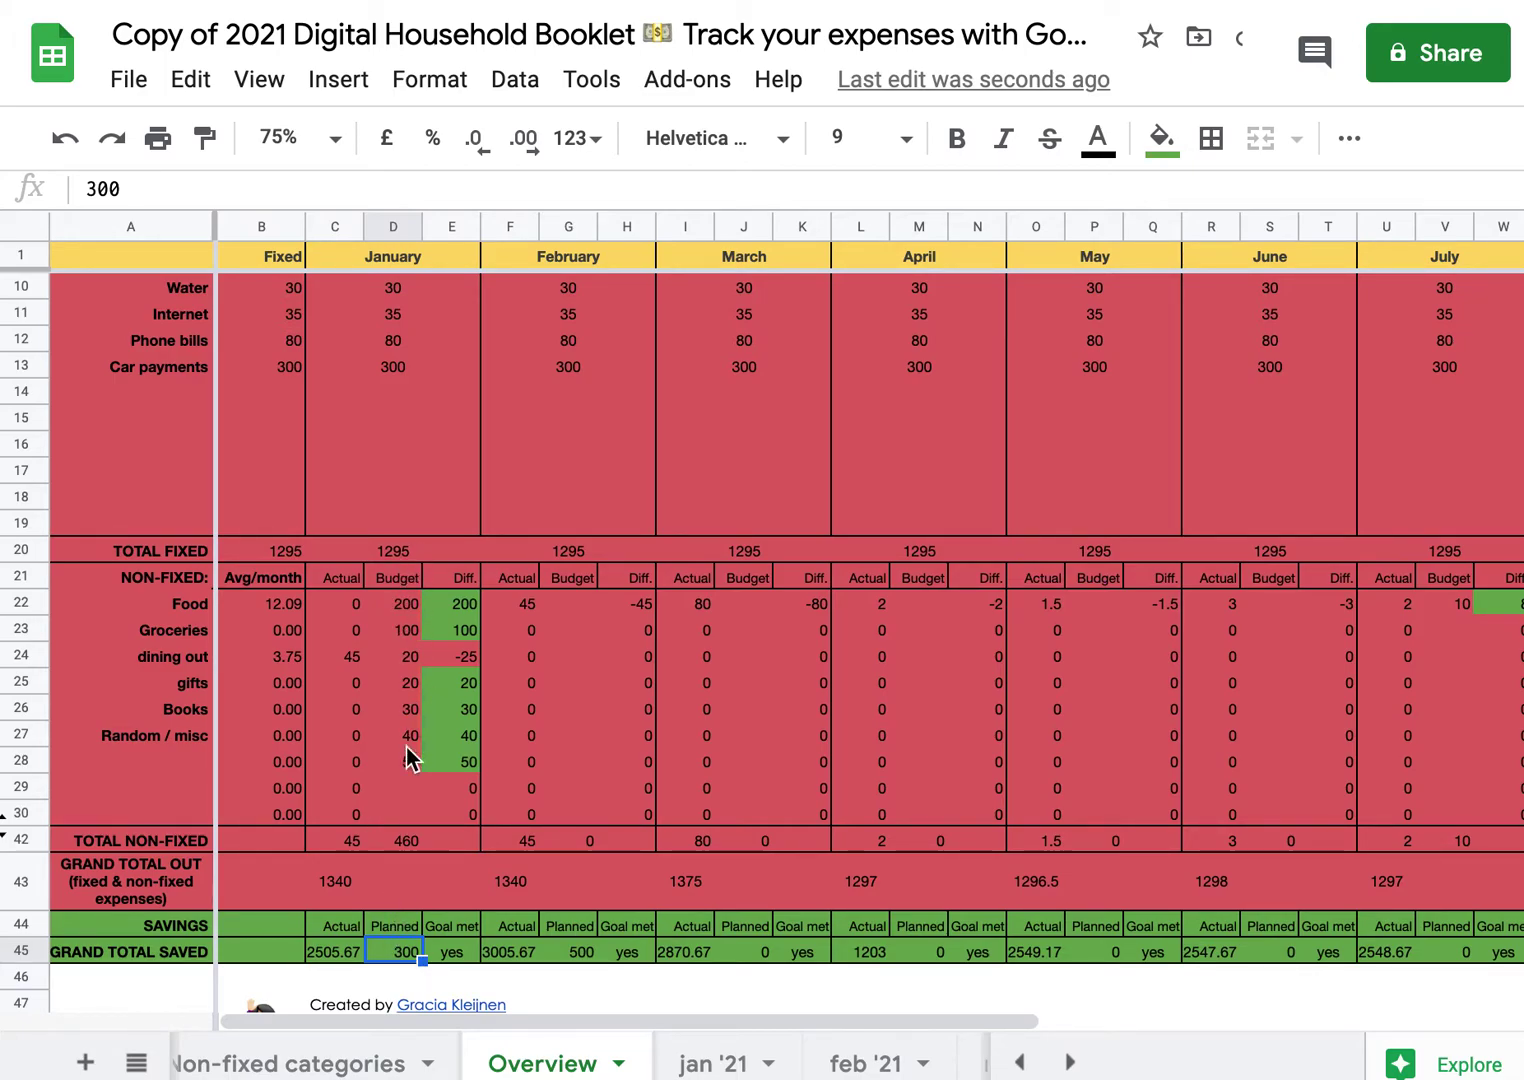
pyautogui.click(403, 832)
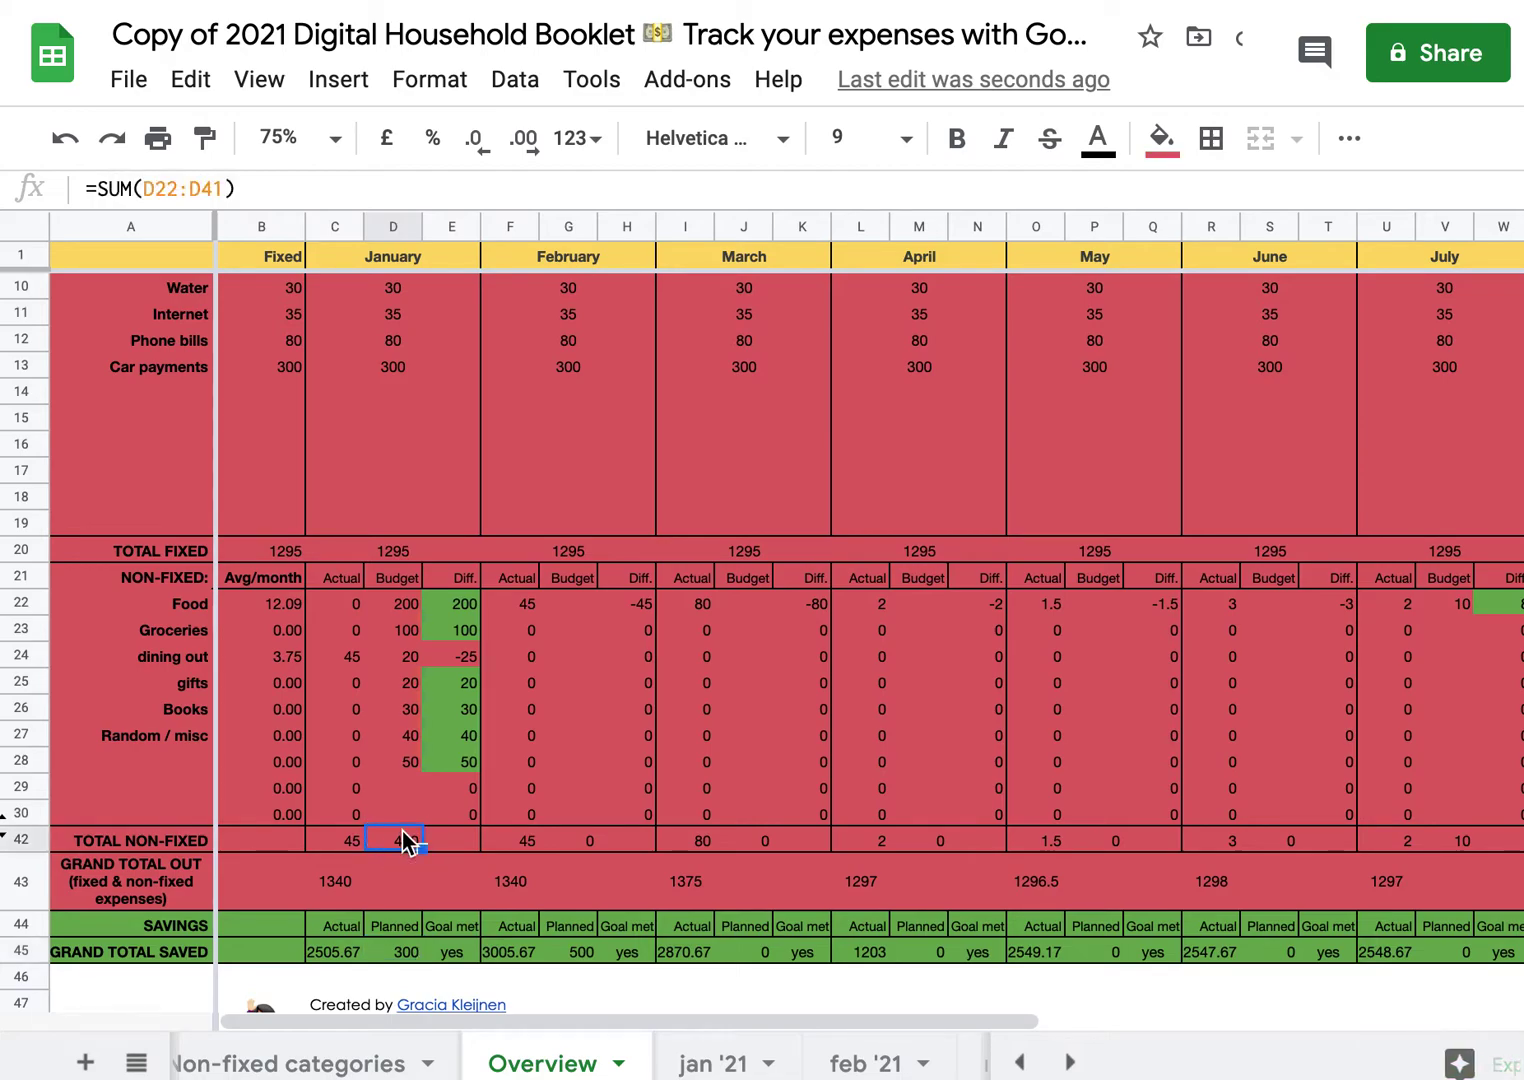
pyautogui.click(397, 946)
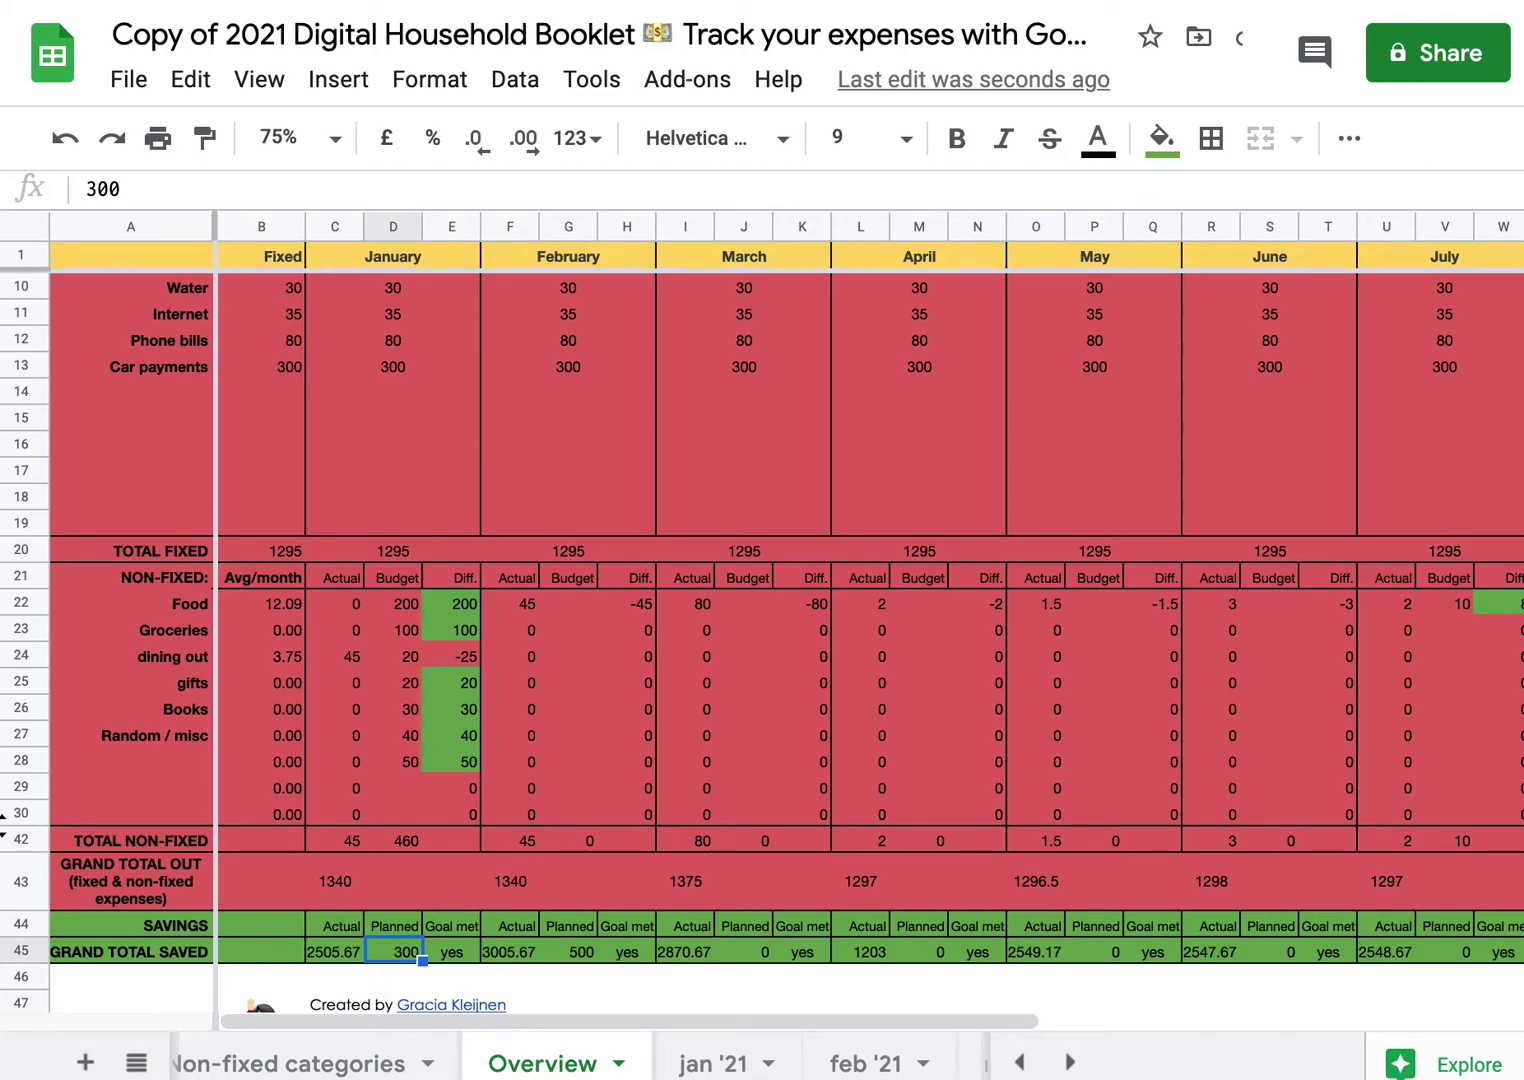
pyautogui.press('Right')
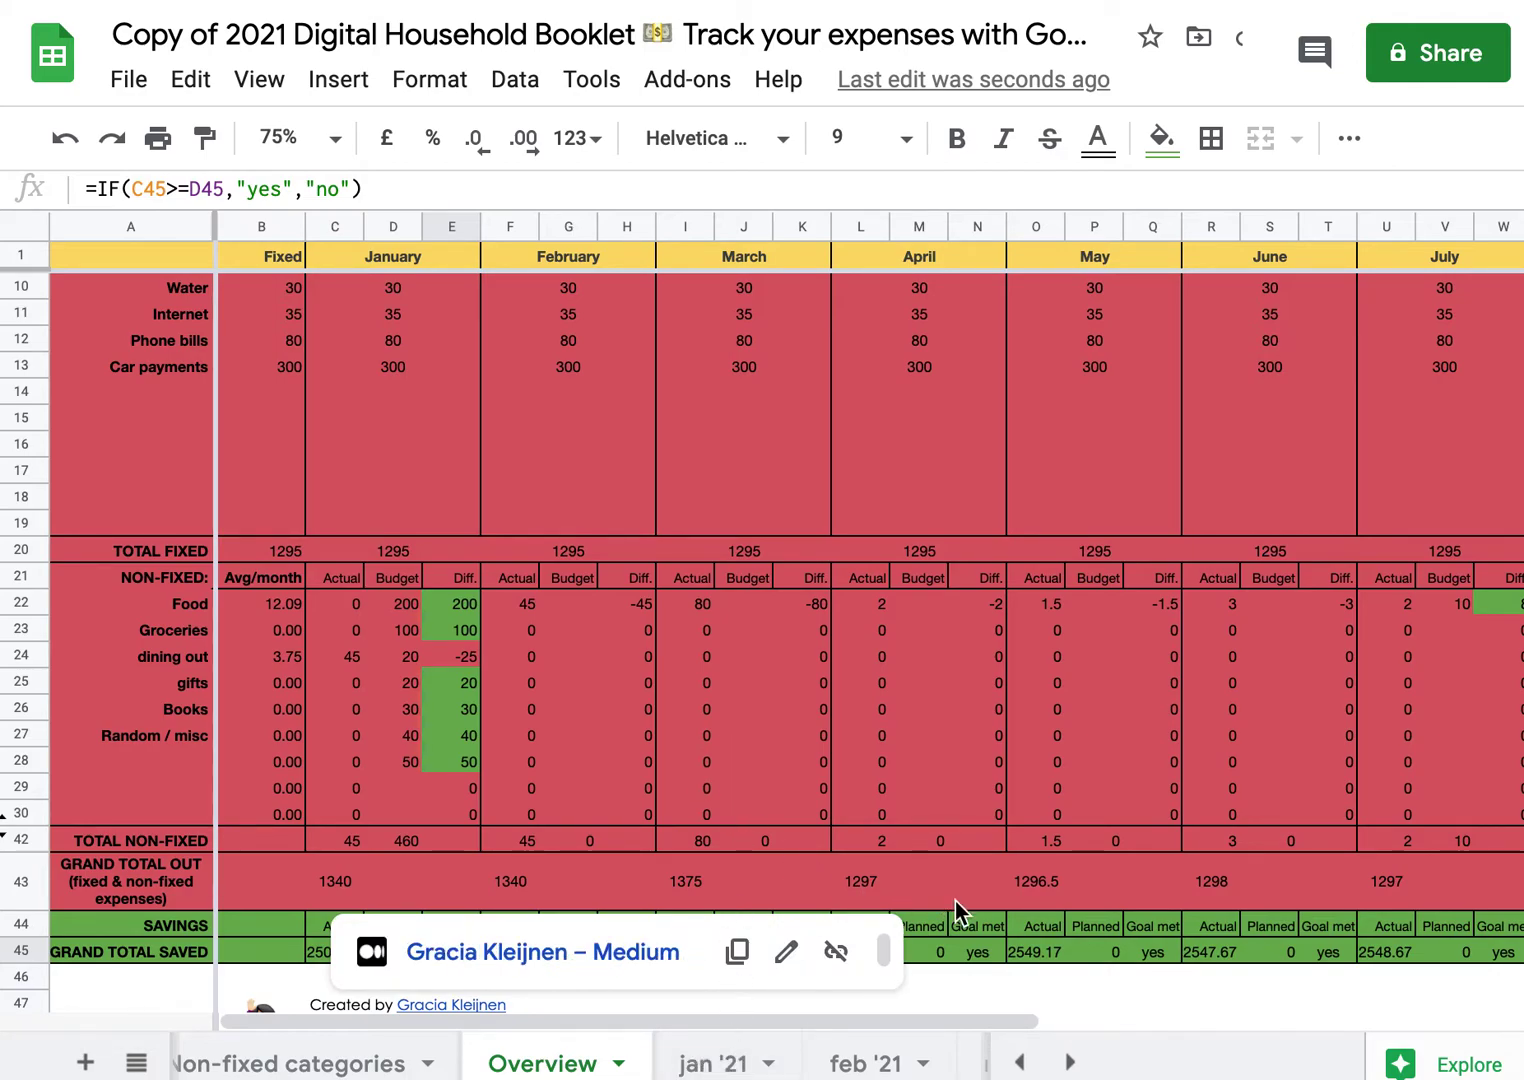
# On the jan '21 sheet, insert a row below row 3 for another 1-1-2021 expense.
pyautogui.click(717, 1066)
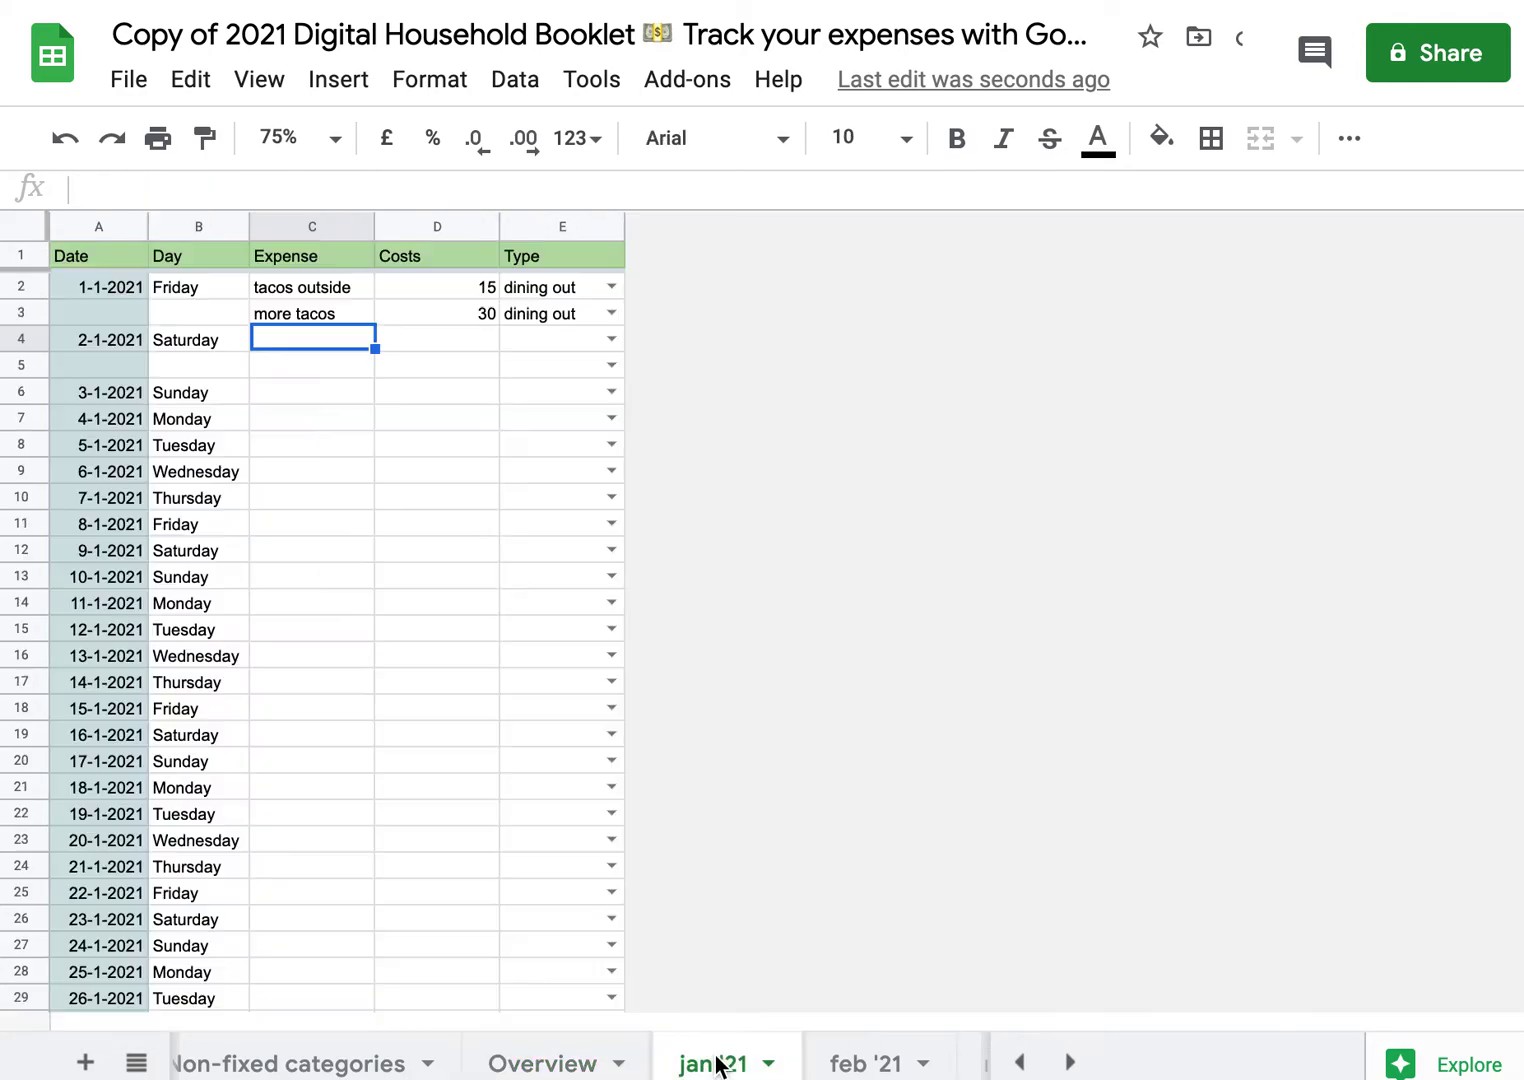
pyautogui.click(285, 316)
pyautogui.click(287, 333)
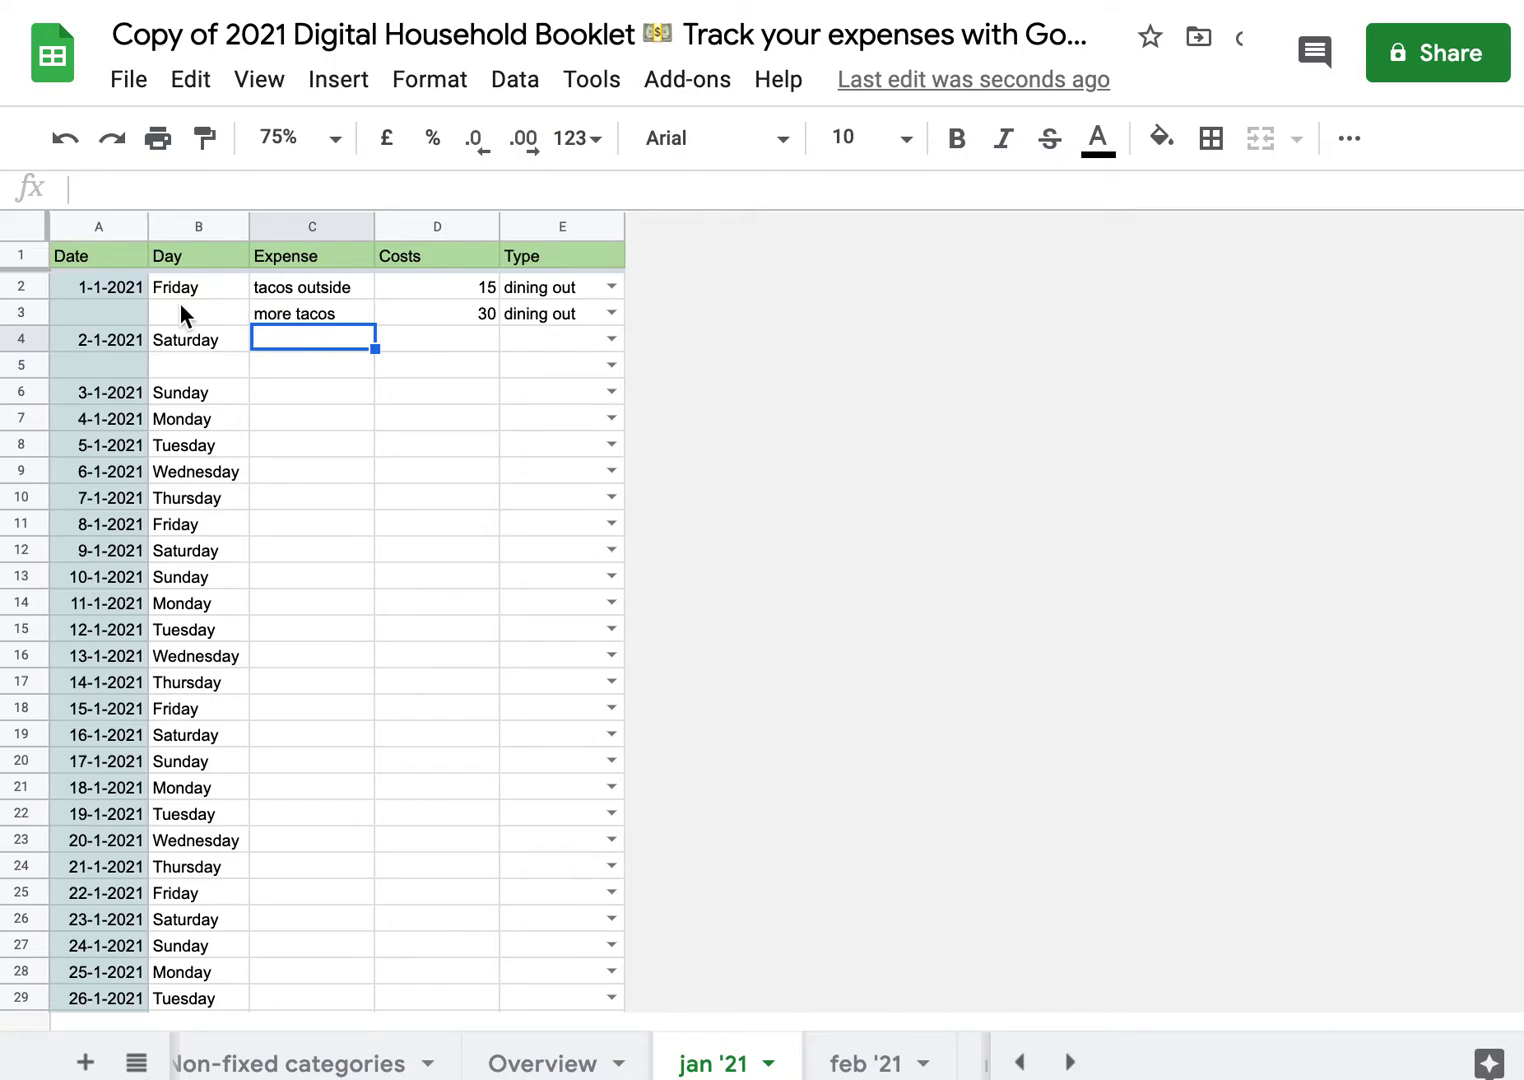
pyautogui.click(19, 312)
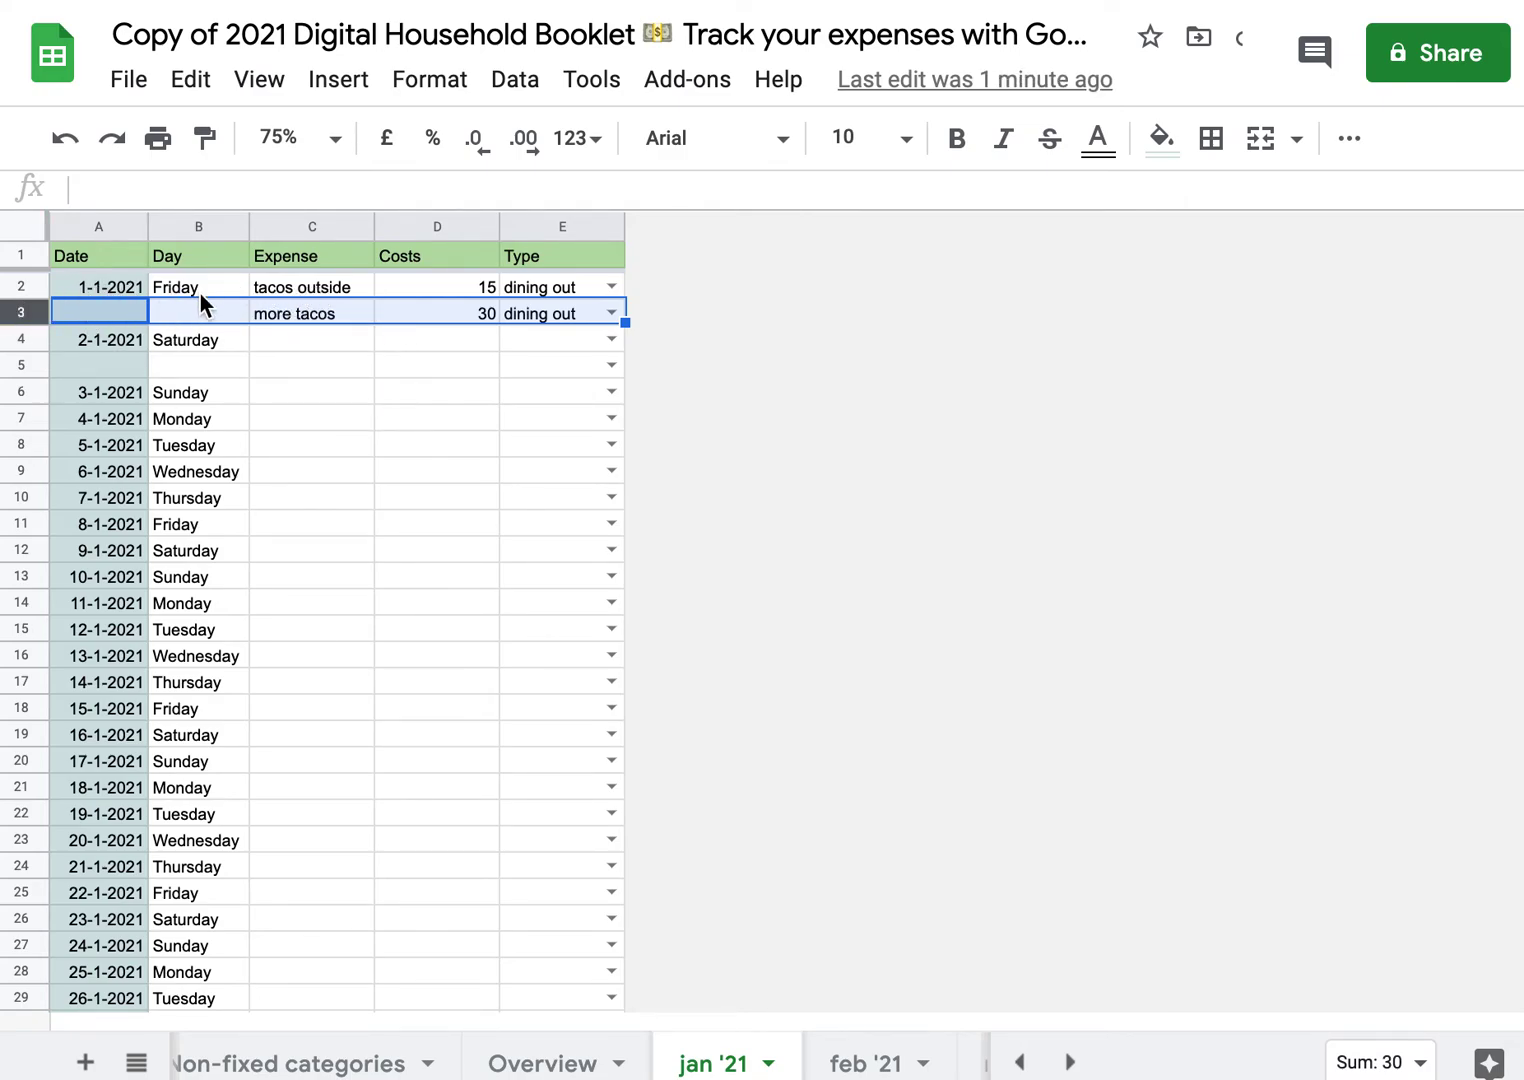
pyautogui.rightClick(30, 313)
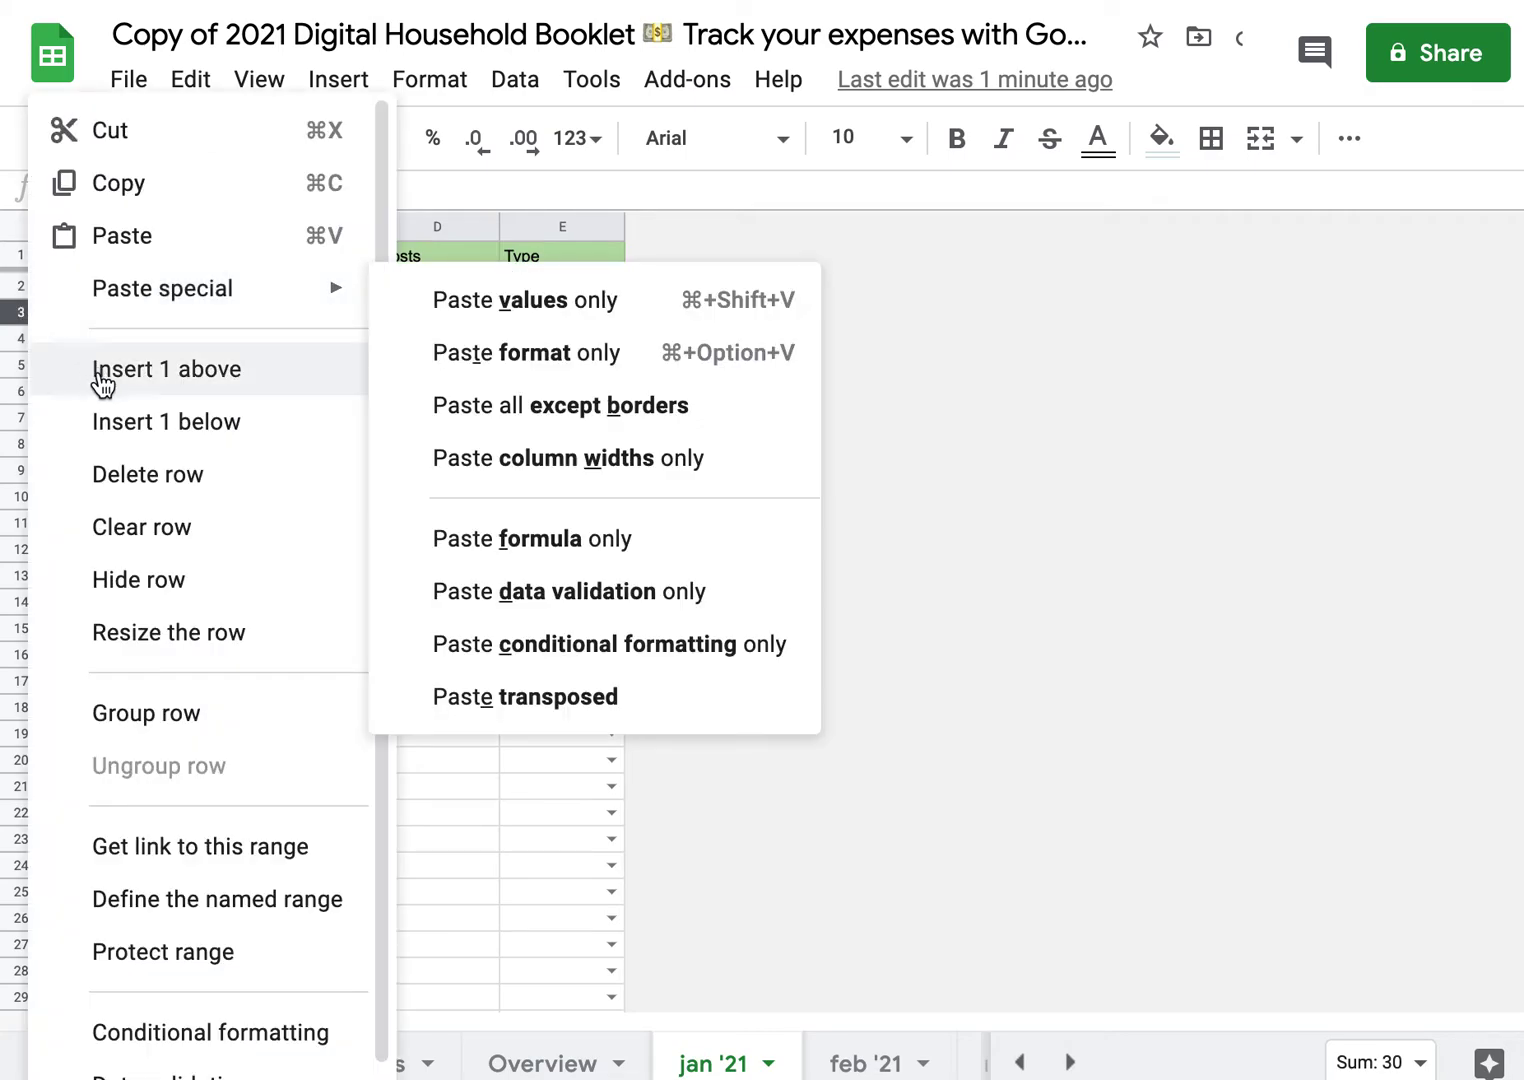
pyautogui.click(129, 420)
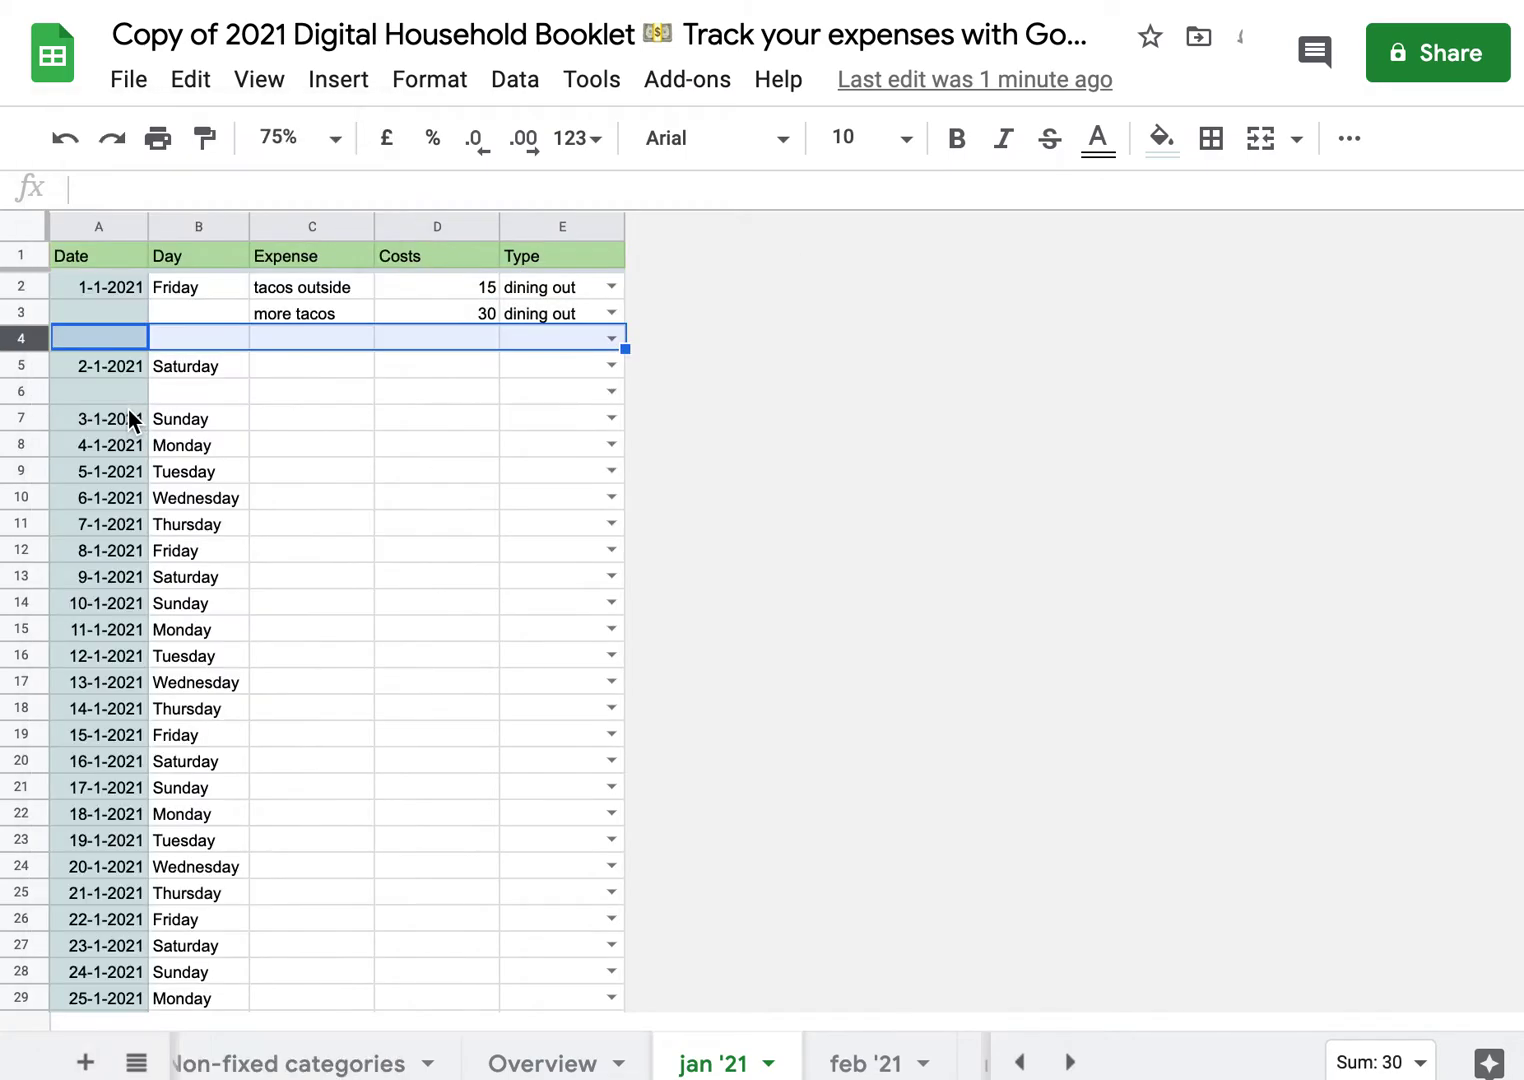
# Log a "groceries" expense in row 4 with a cost of 50 and the type Groceries.
pyautogui.click(309, 333)
pyautogui.write('groceries')
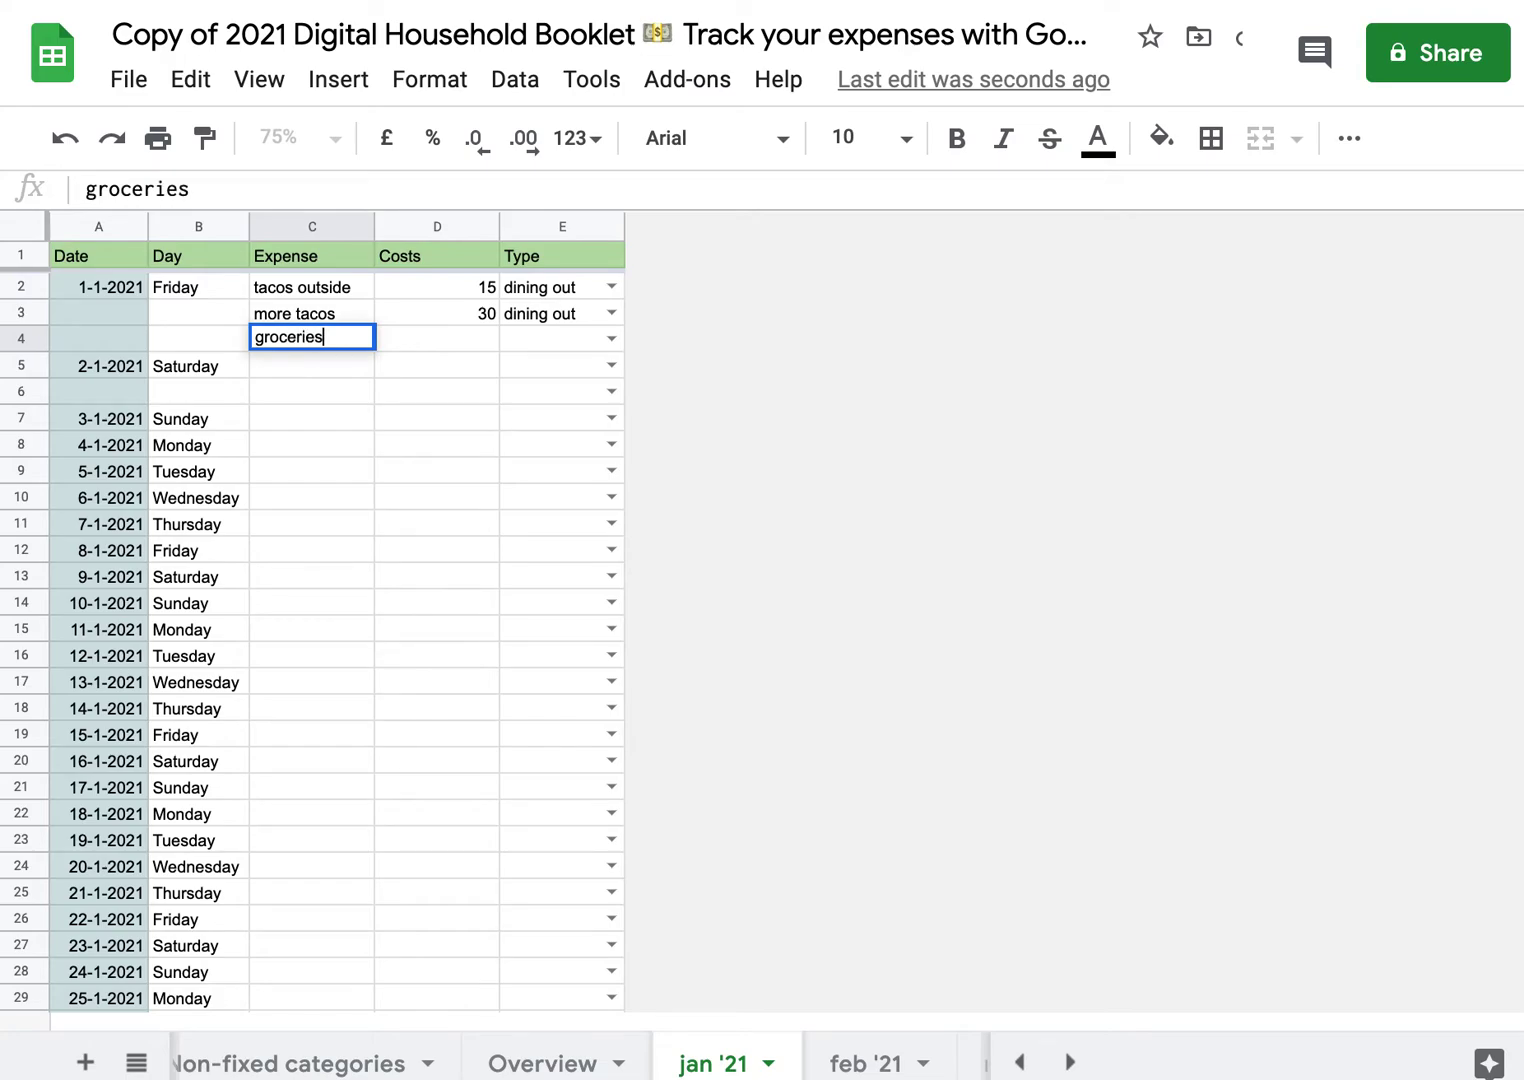
pyautogui.press('Tab')
pyautogui.press('Left')
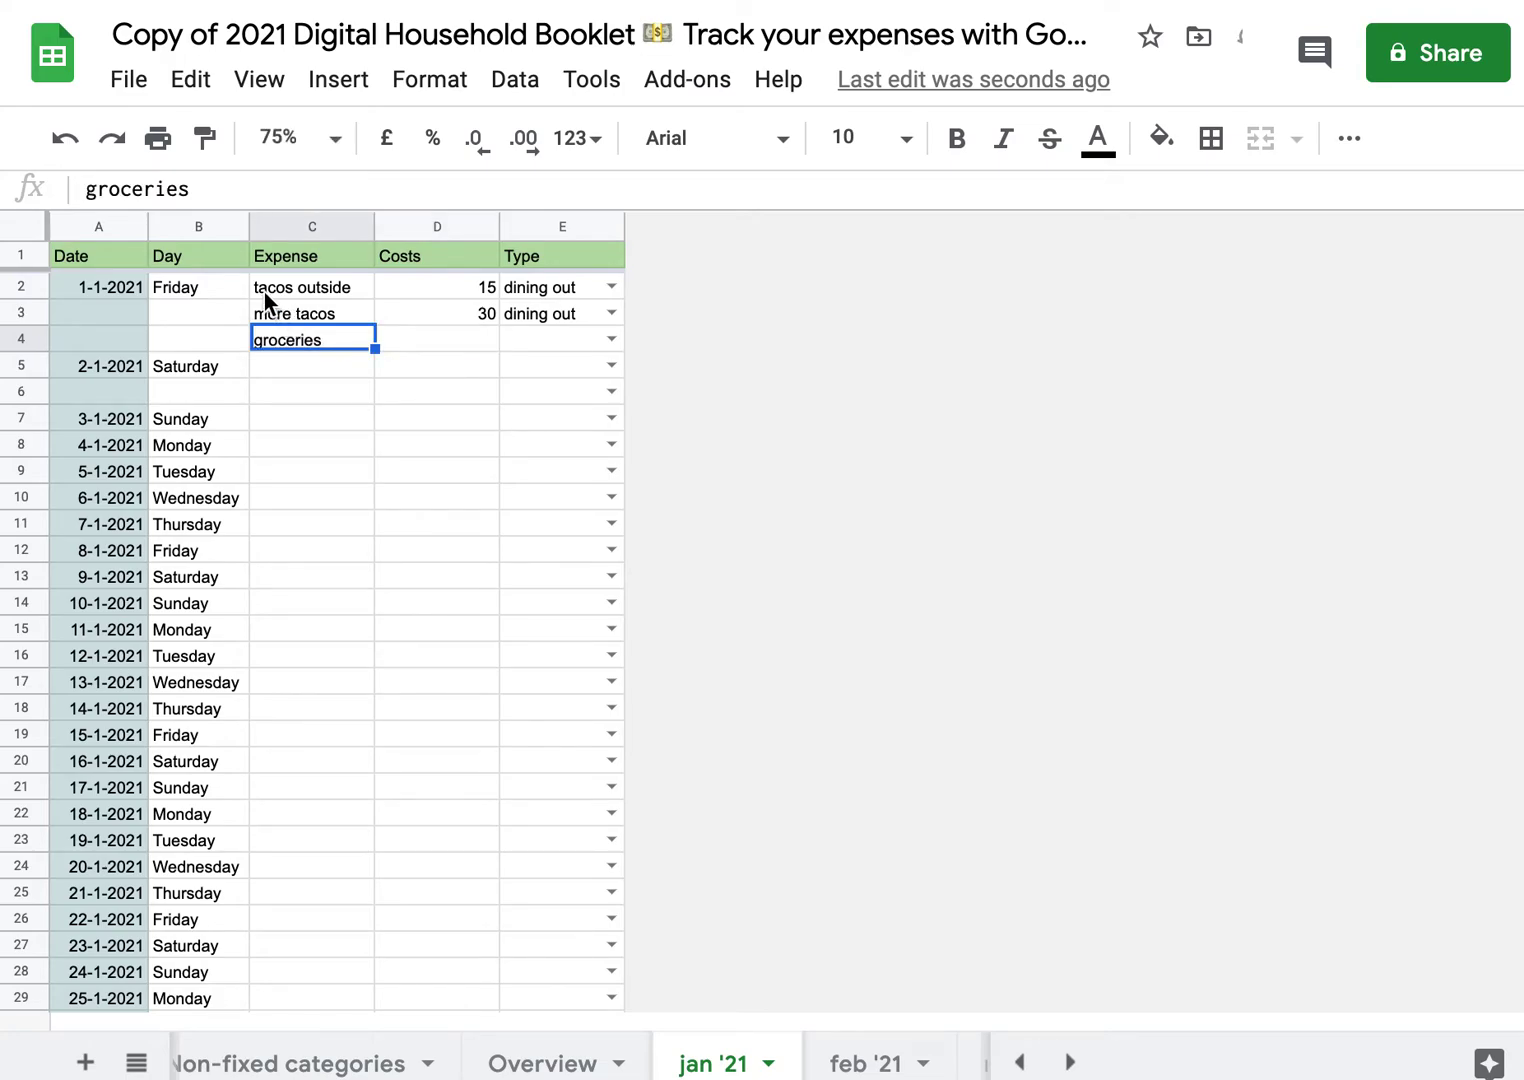
pyautogui.press('Tab')
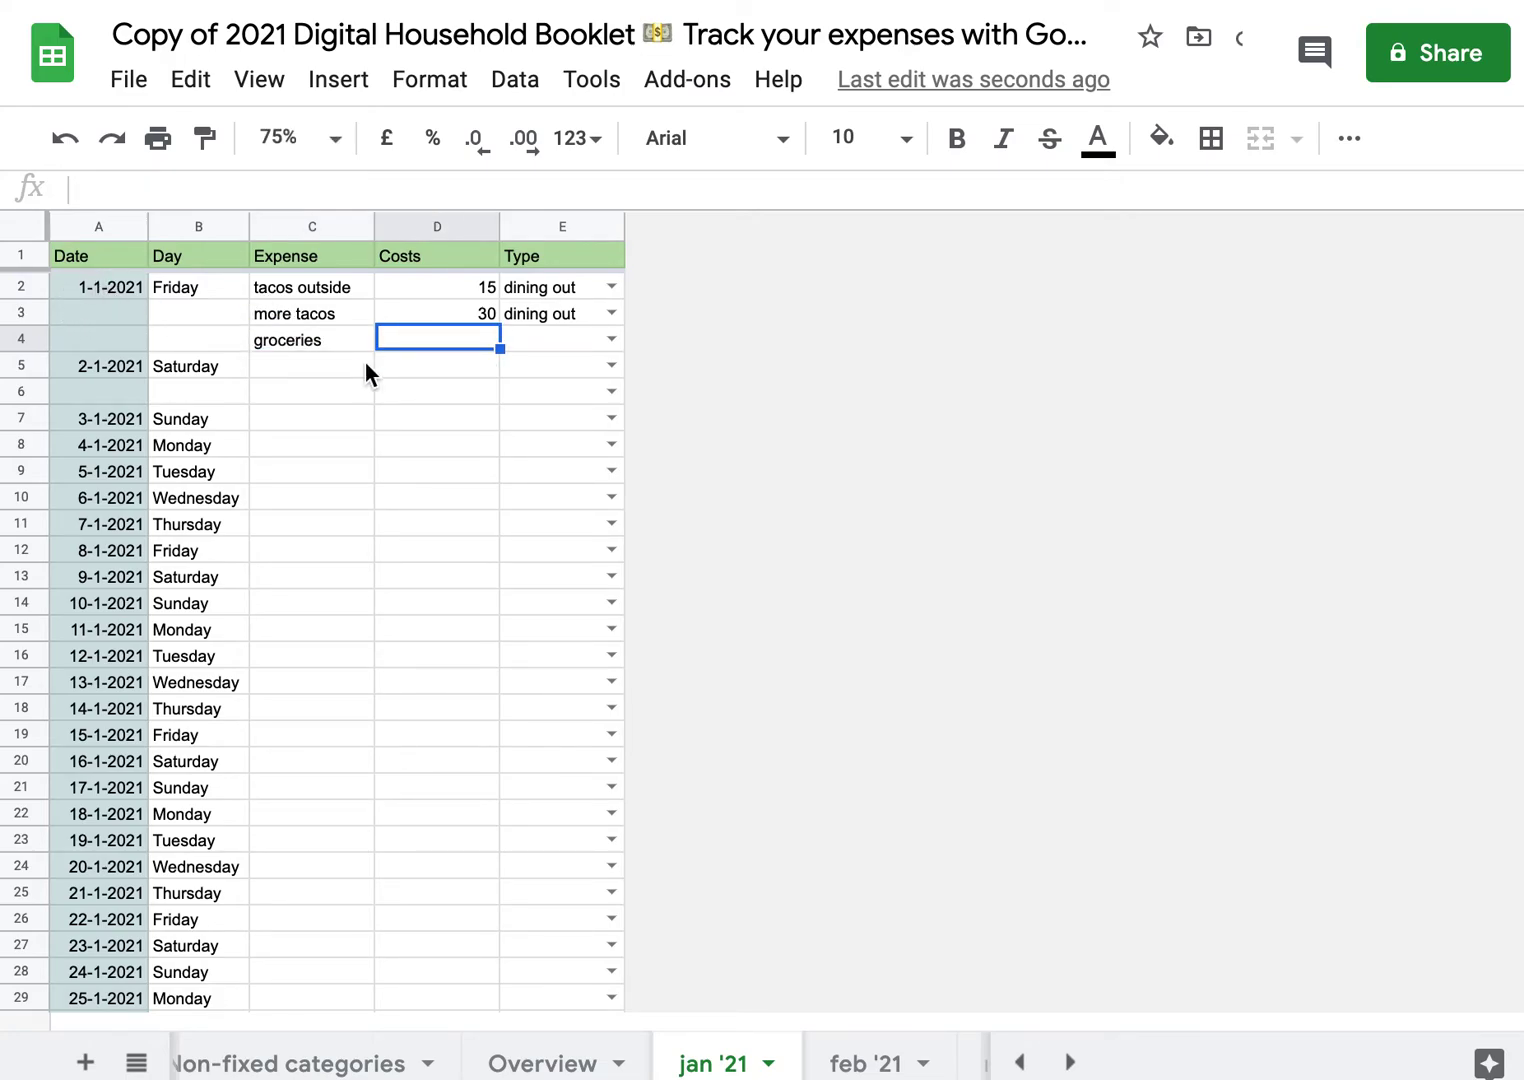
pyautogui.write('50')
pyautogui.press('Return')
pyautogui.press('Up')
pyautogui.press('Right')
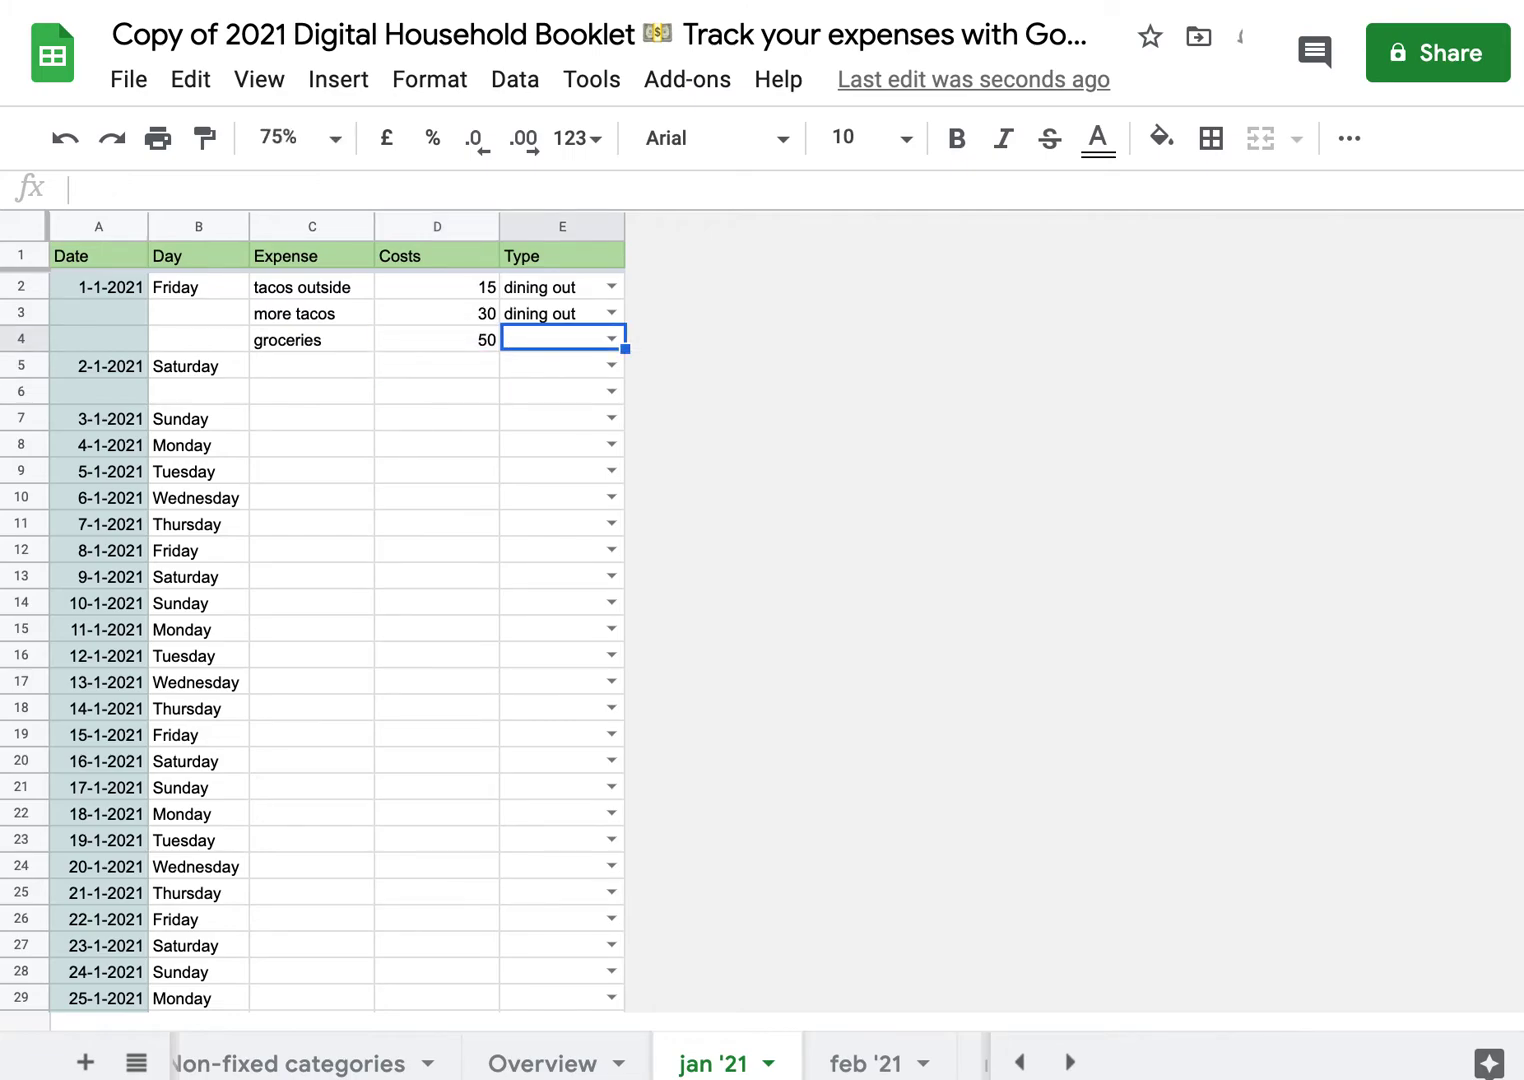
pyautogui.press('Return')
pyautogui.press('Down')
pyautogui.press('Return')
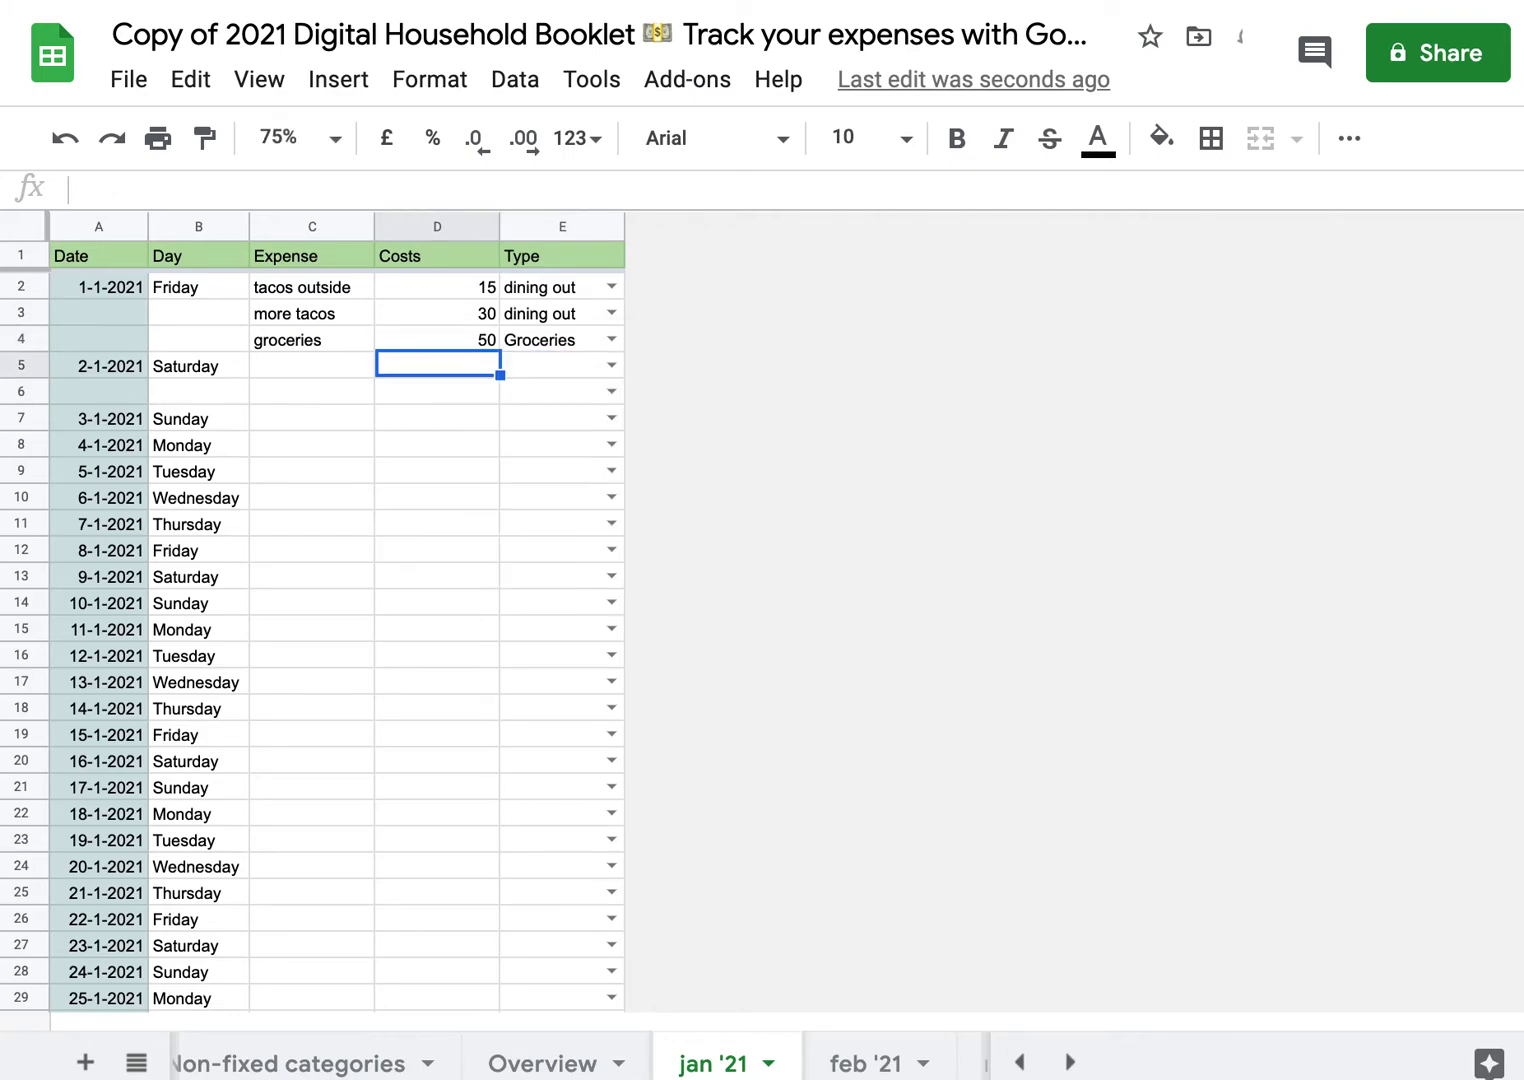
# Insert another row below the groceries expense in row 4.
pyautogui.press('Up')
pyautogui.press('Left')
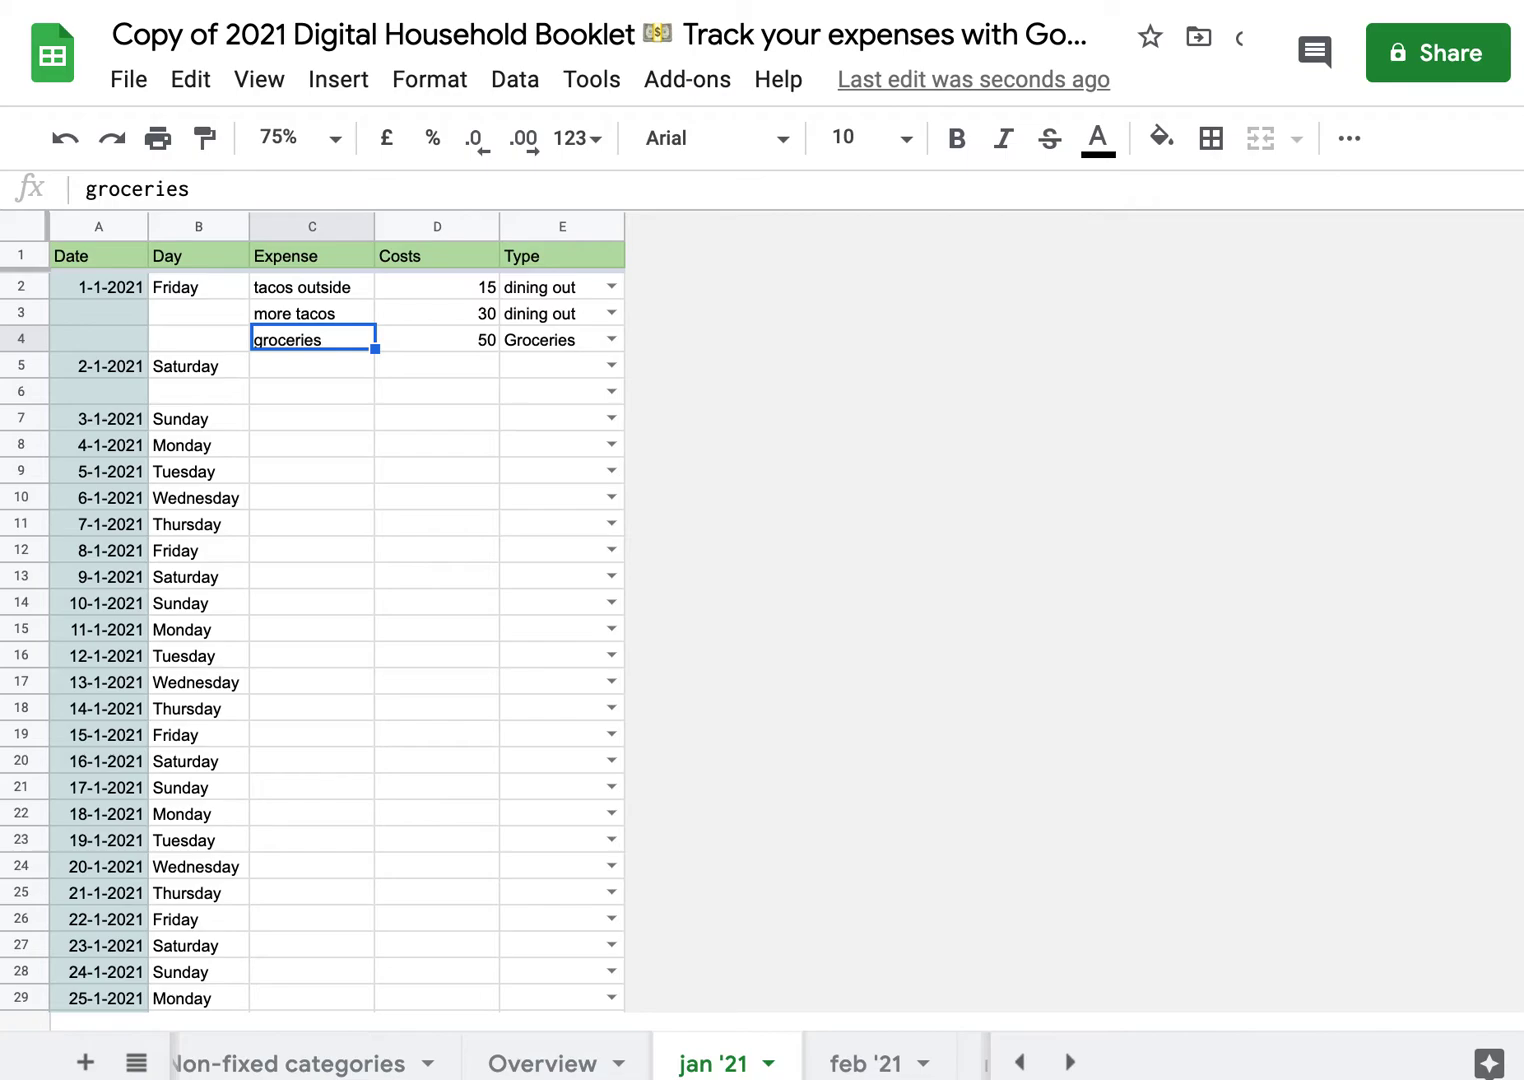
pyautogui.hotkey('ctrl', 'alt', 'i')
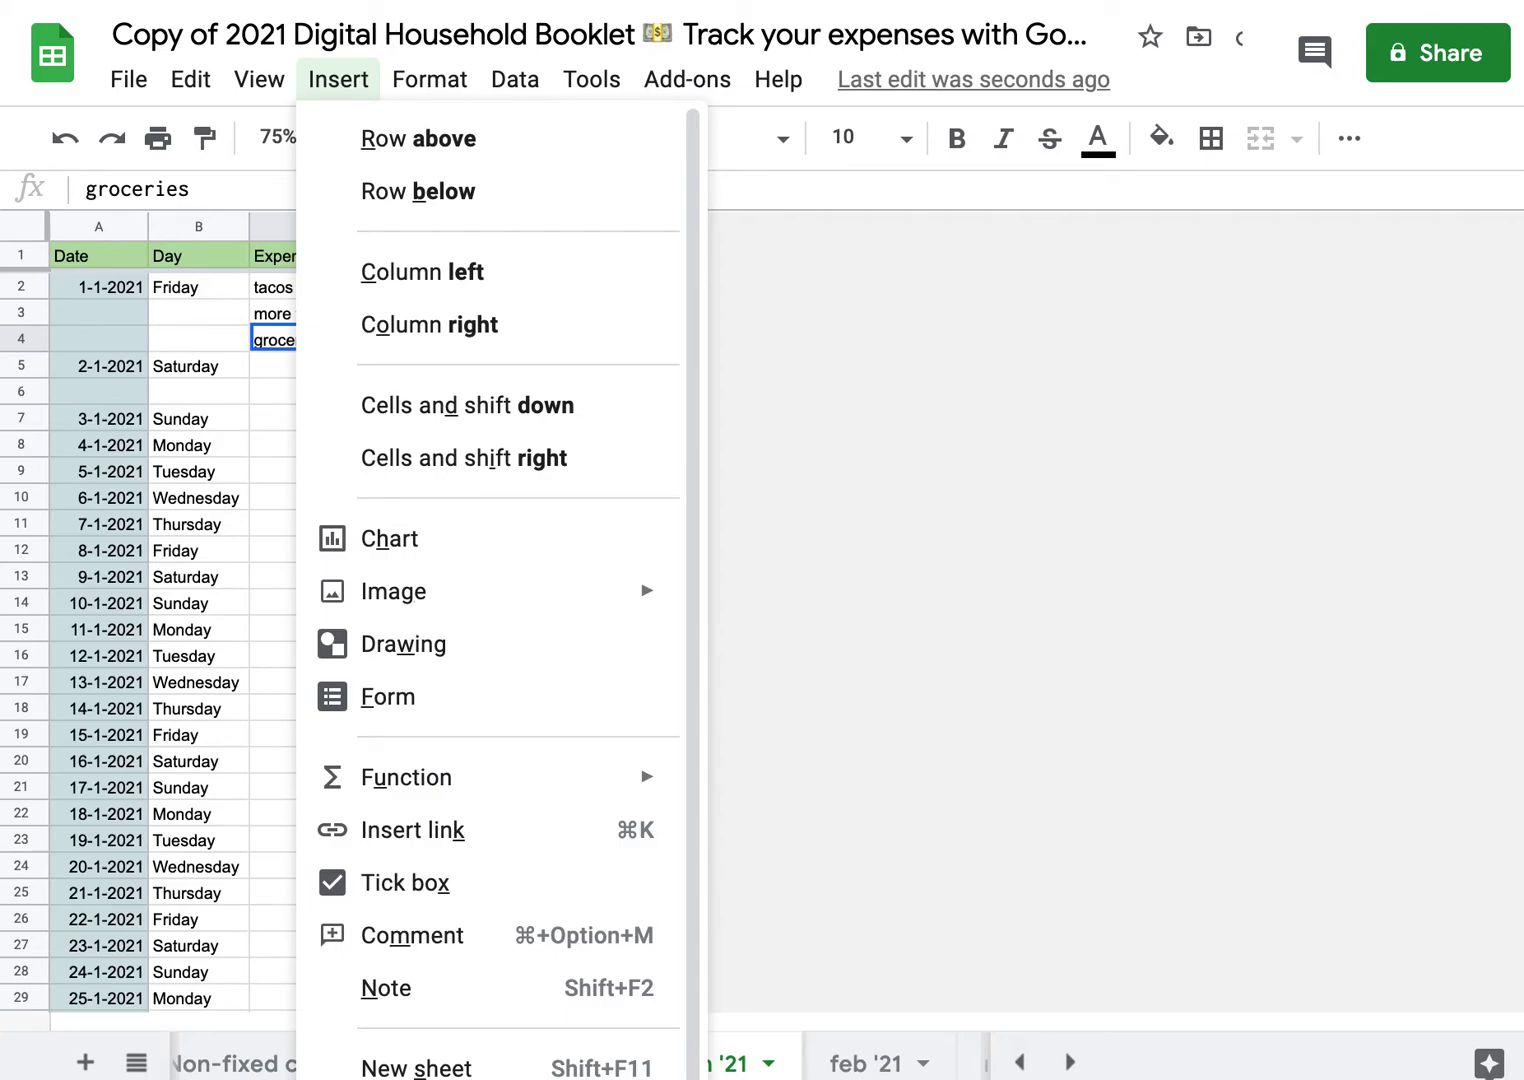
pyautogui.press('b')
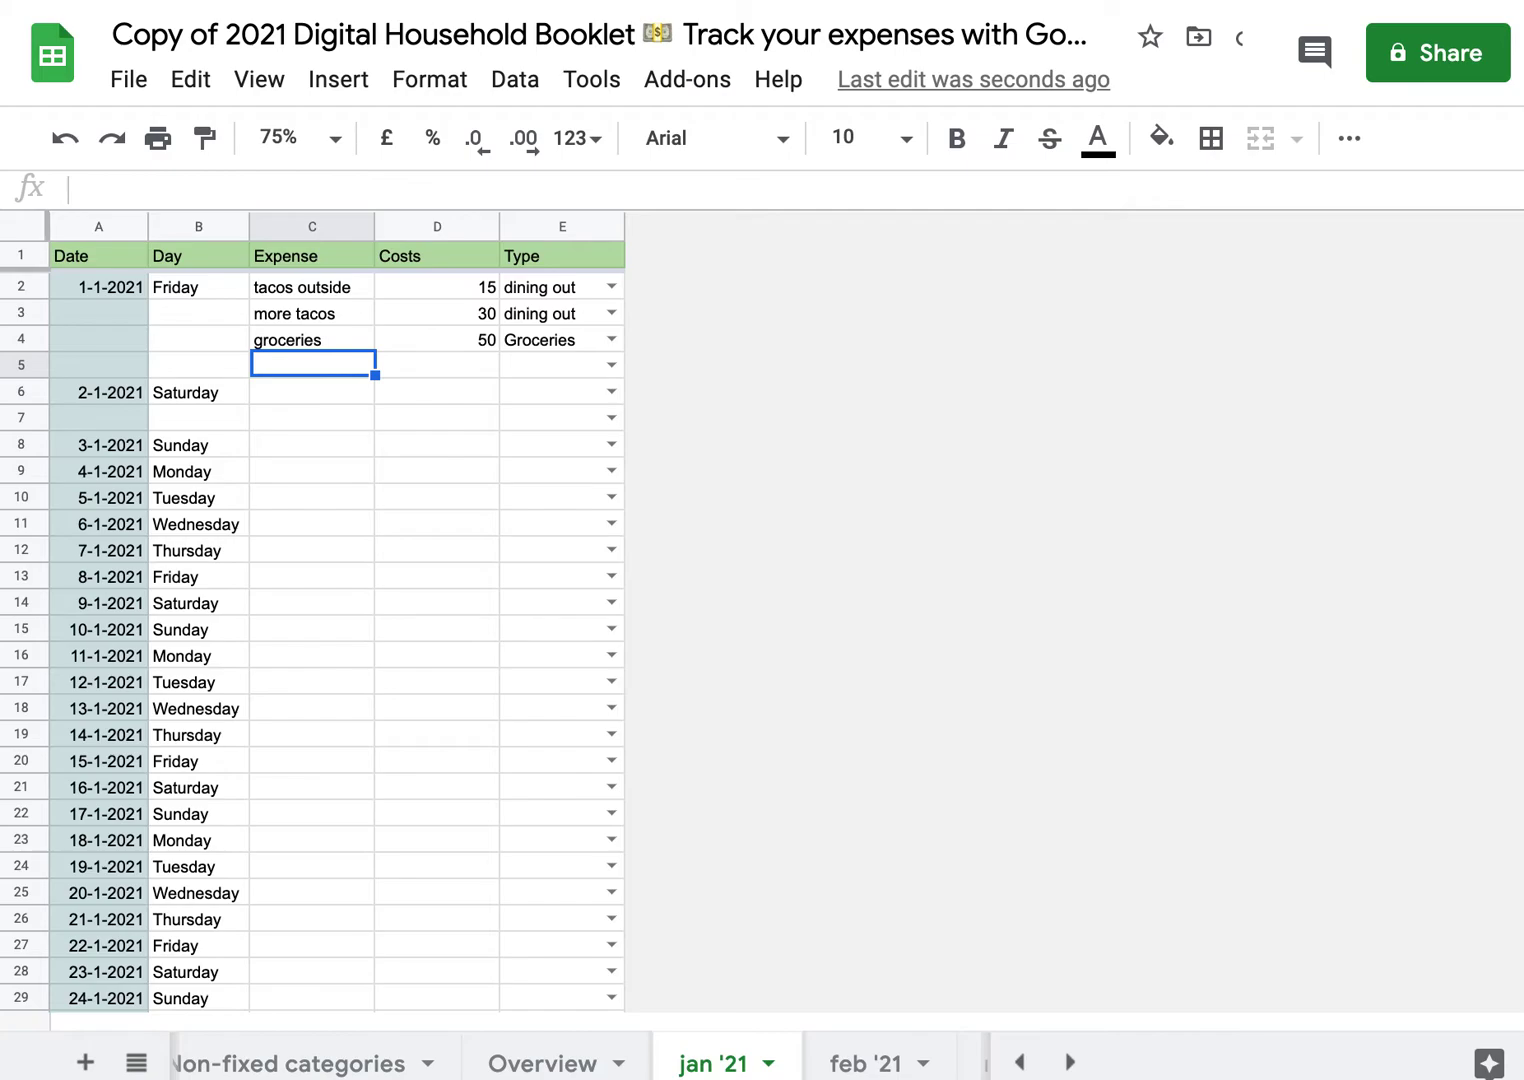
# Log a "Booze" expense in row 5 with a cost of 15 and the type Groceries.
pyautogui.write('Booze')
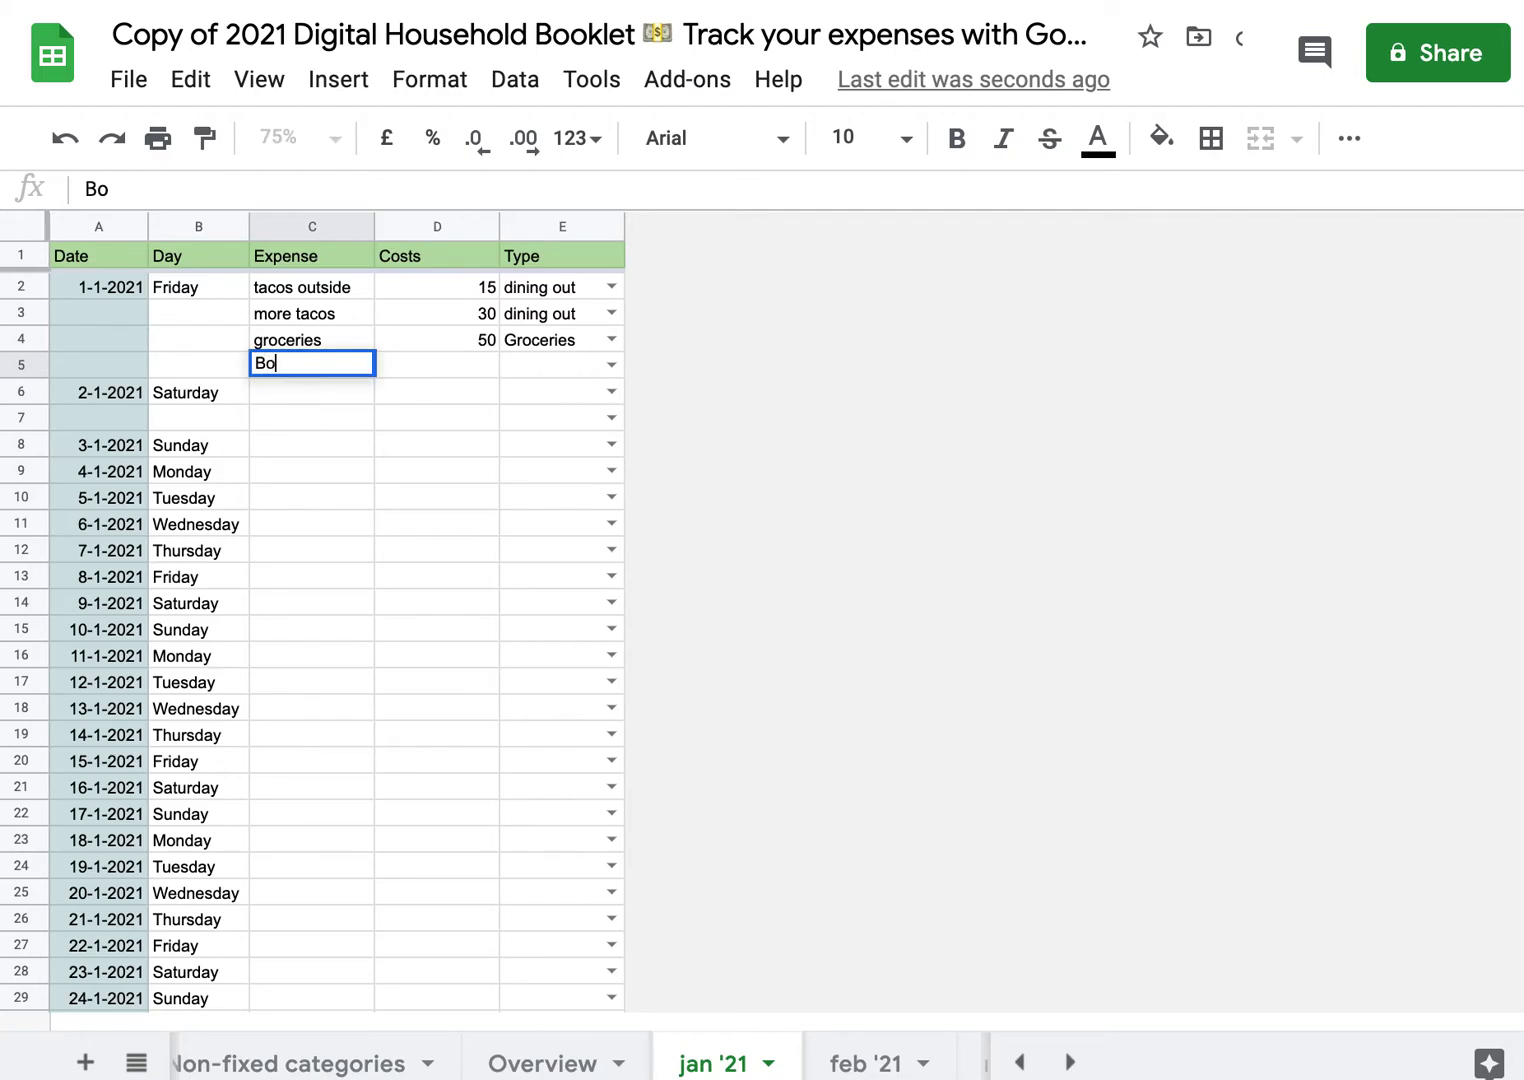
pyautogui.press('Tab')
pyautogui.write('15')
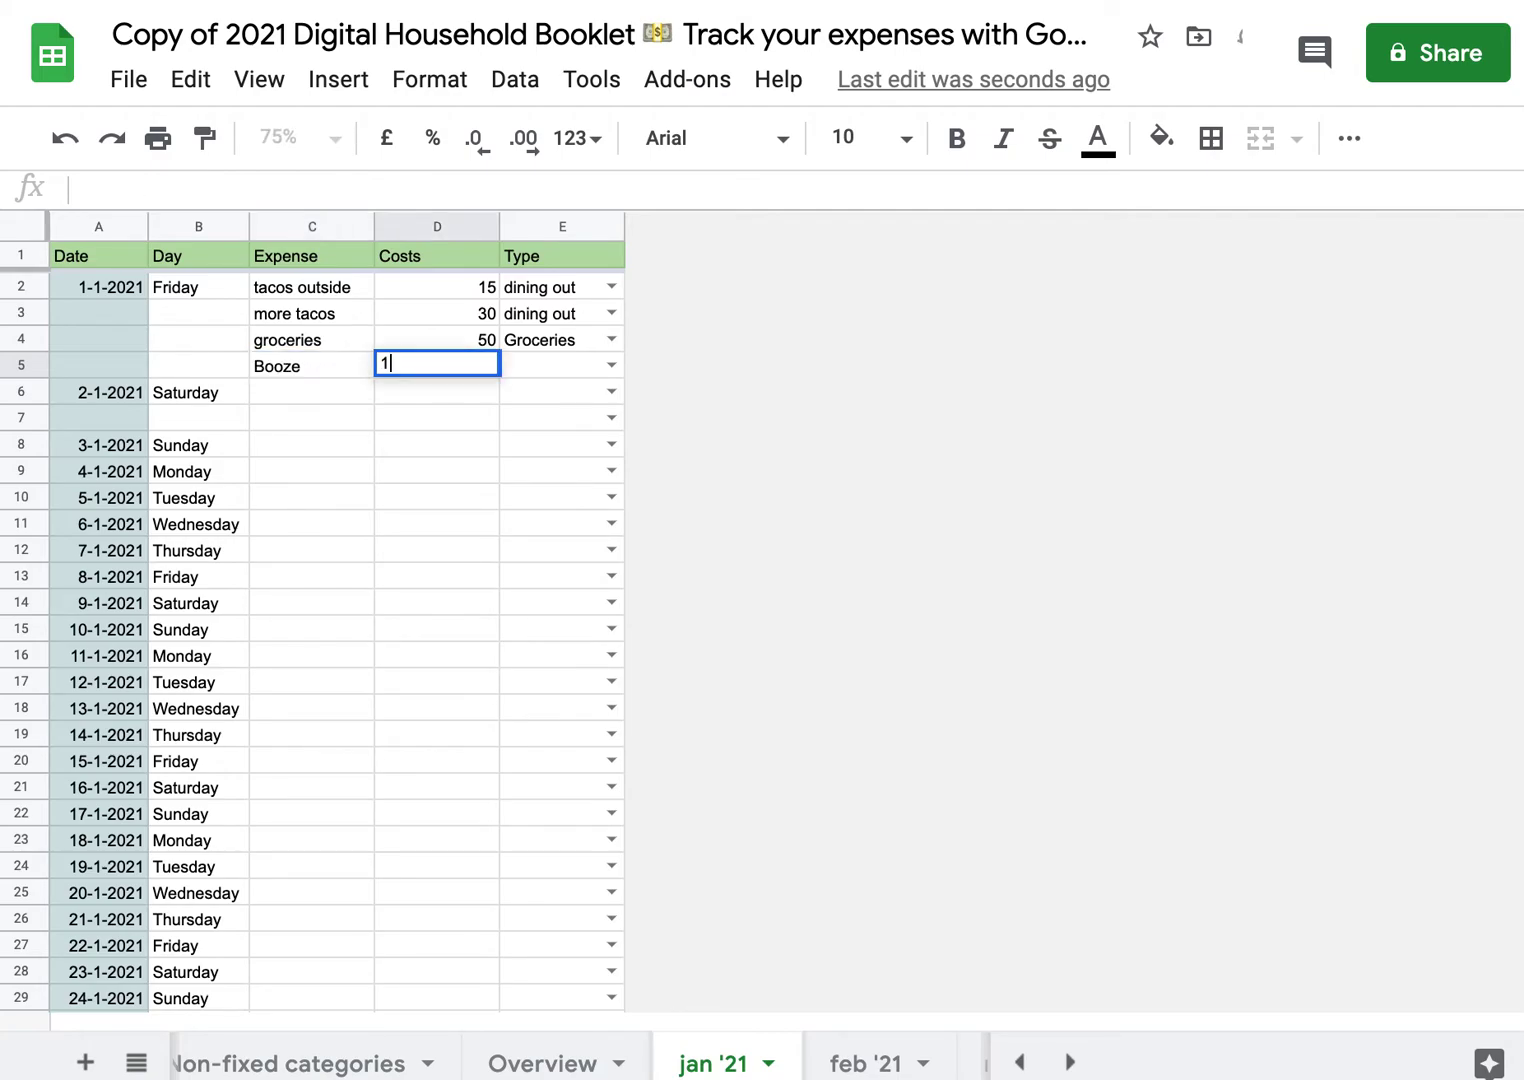
pyautogui.press('Tab')
pyautogui.press('Return')
pyautogui.press('Down')
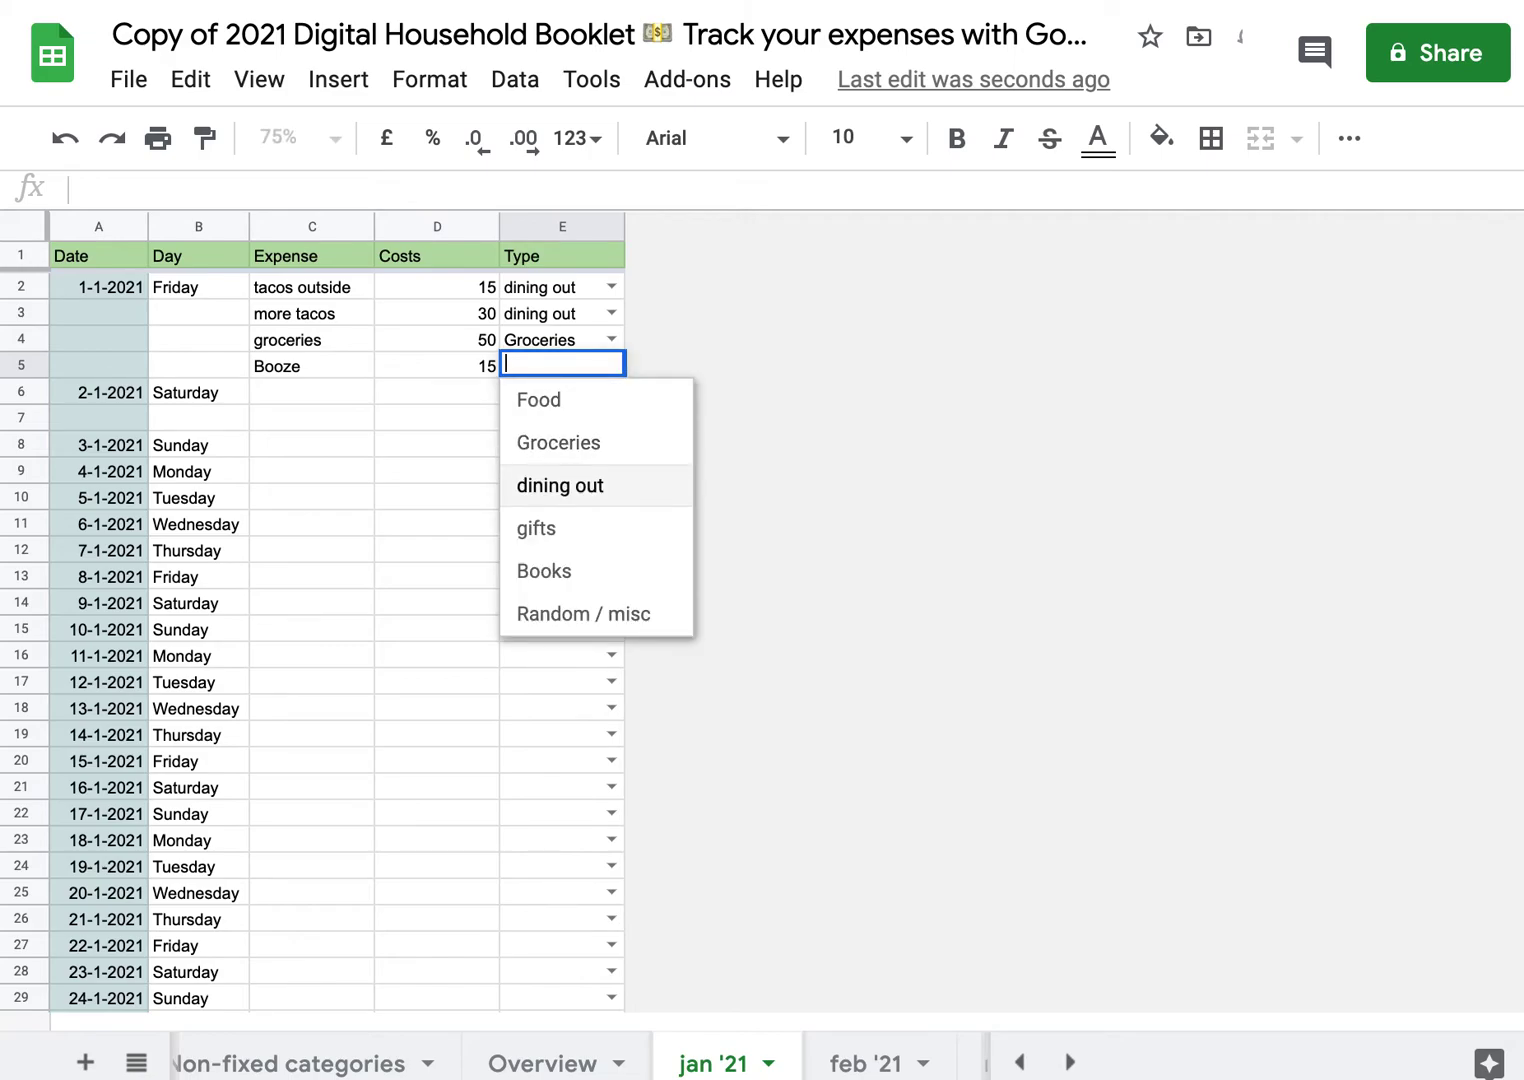
pyautogui.press('Up')
pyautogui.press('Up')
pyautogui.press('Down')
pyautogui.press('Up')
pyautogui.press('Down')
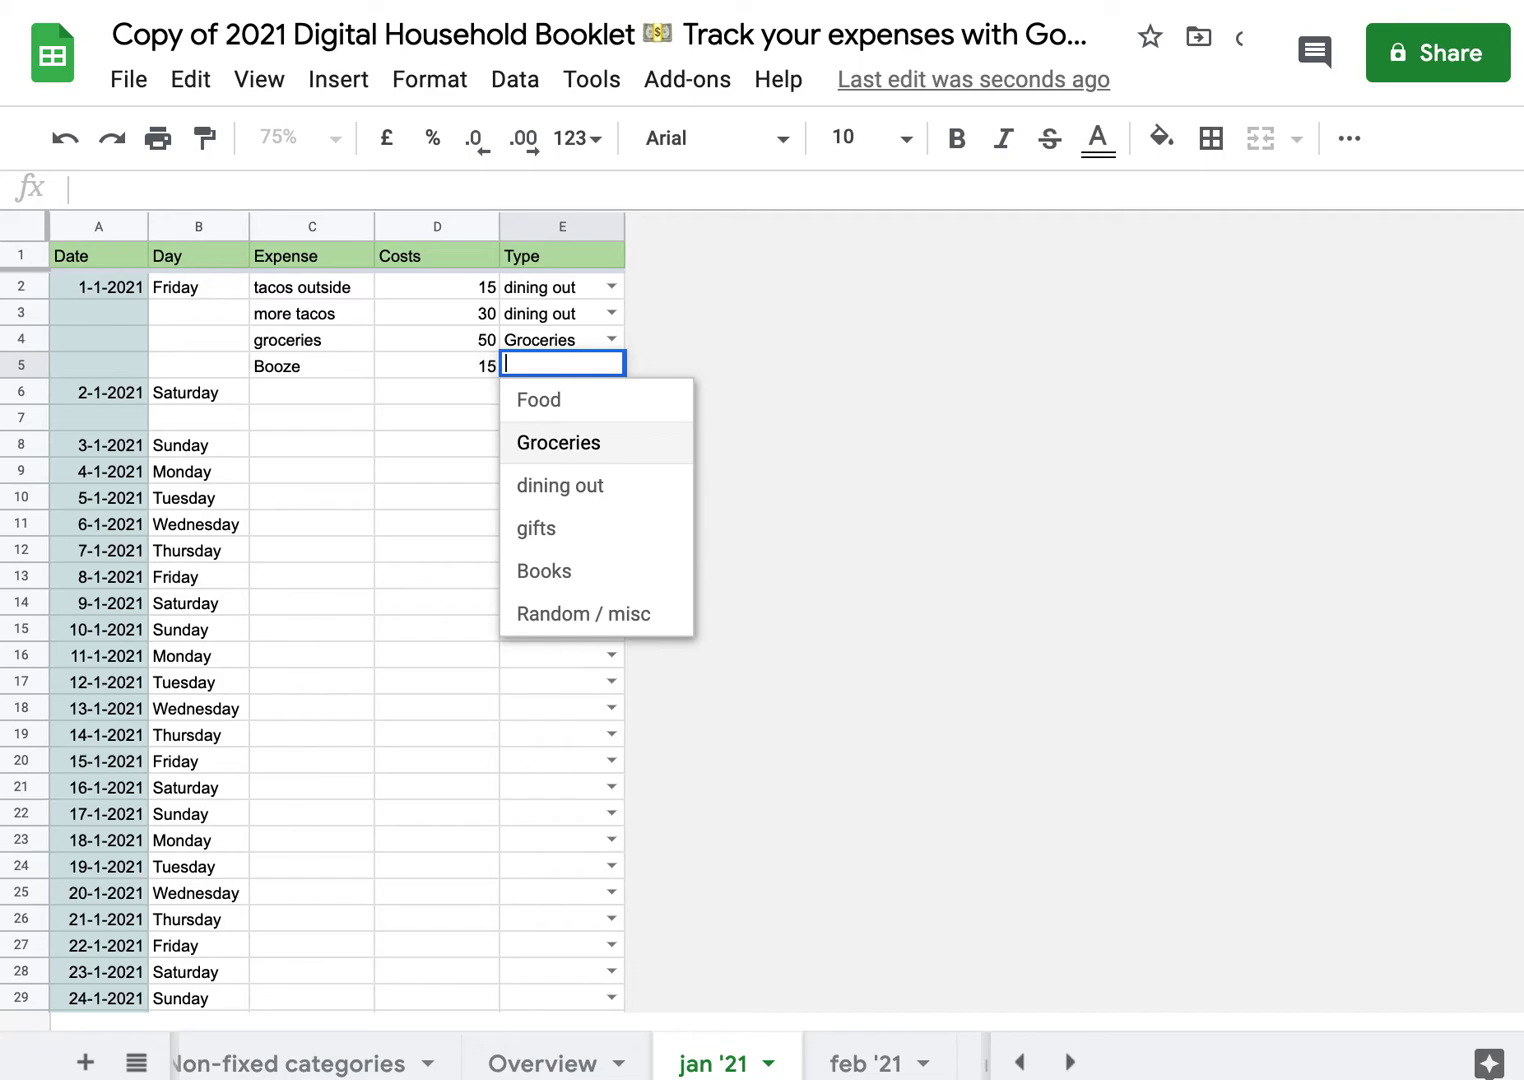
pyautogui.press('Return')
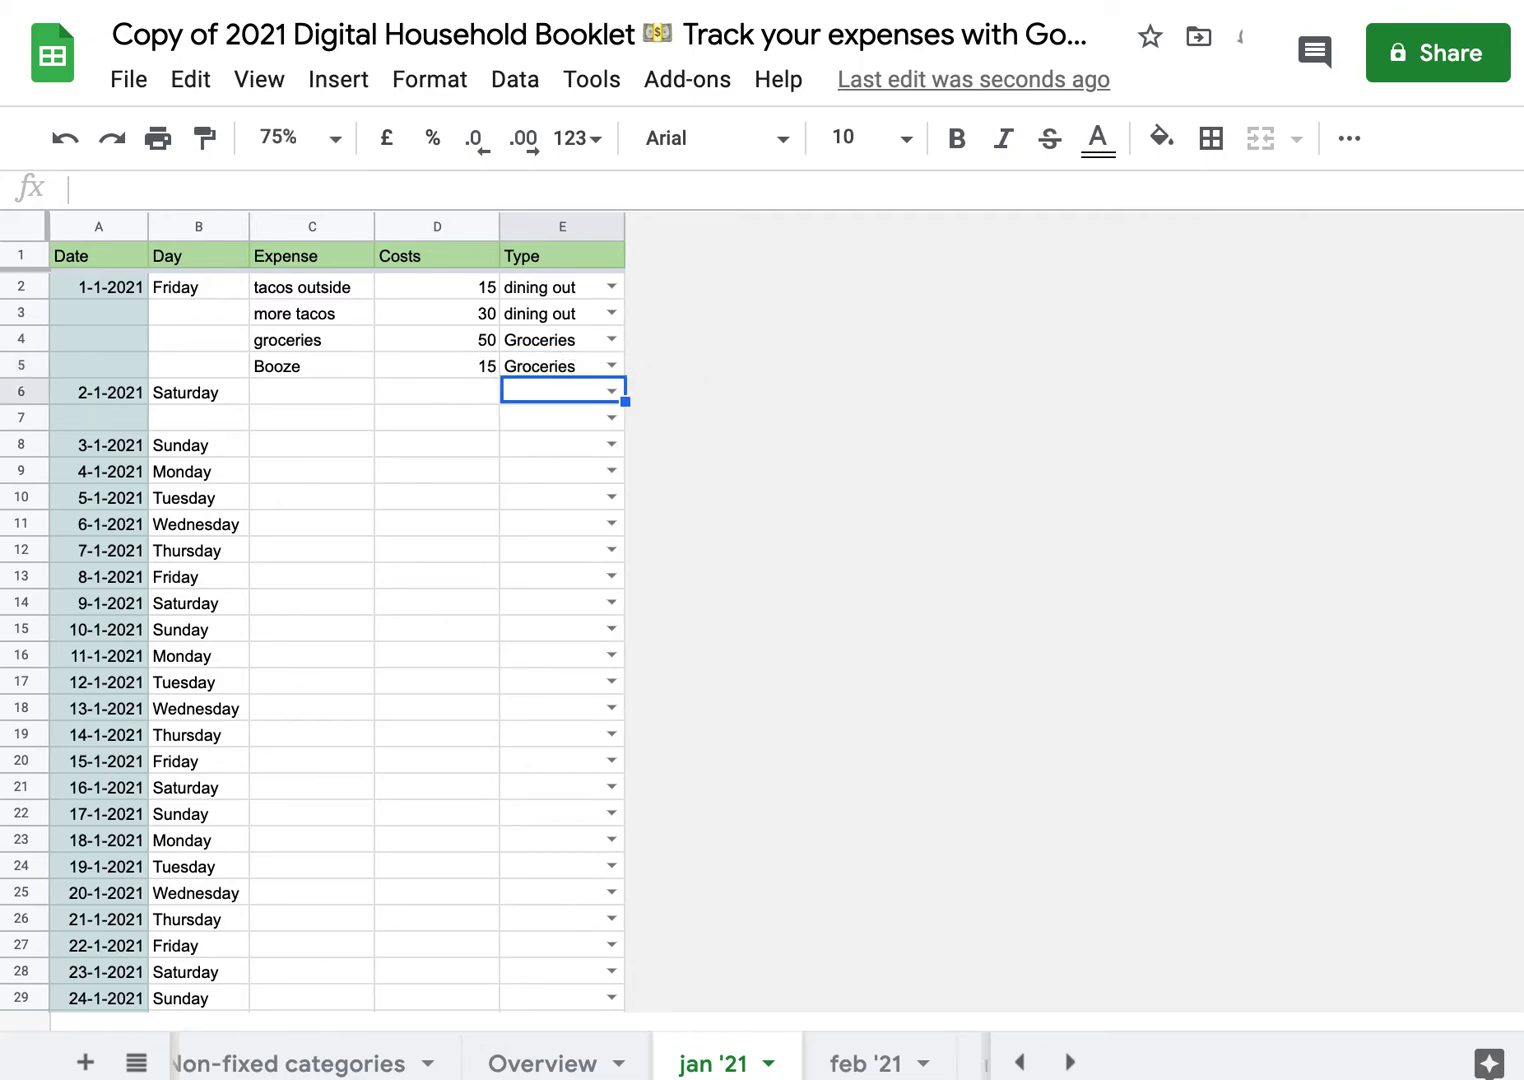
pyautogui.click(554, 365)
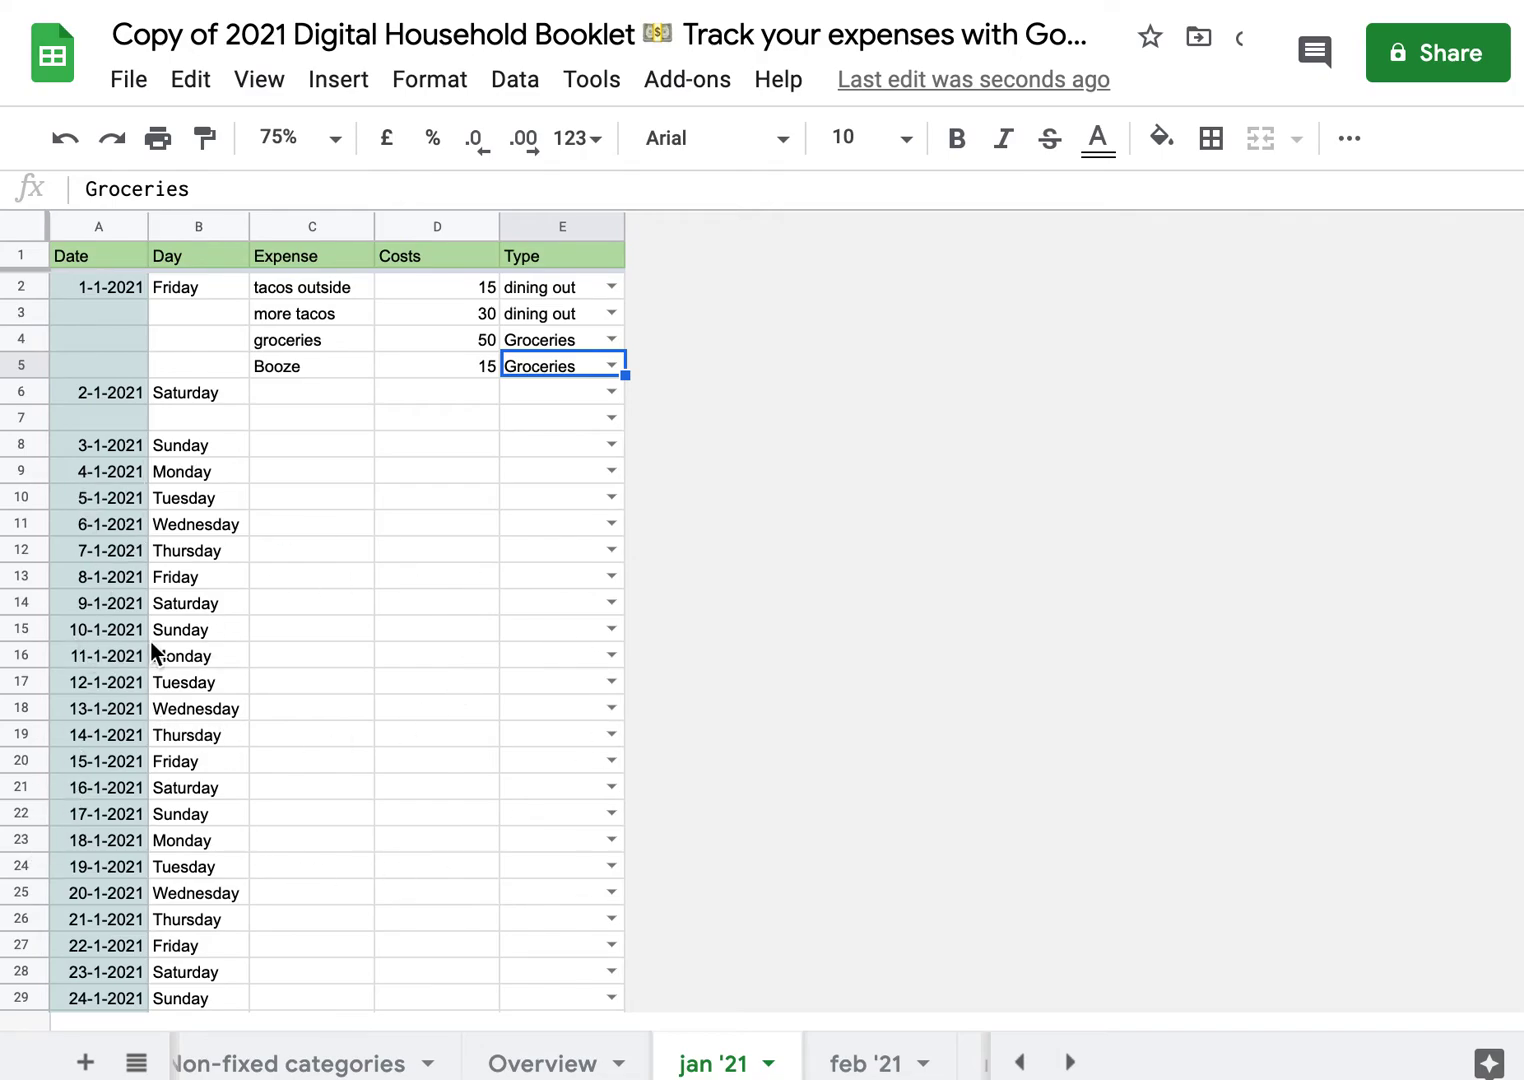
pyautogui.click(302, 663)
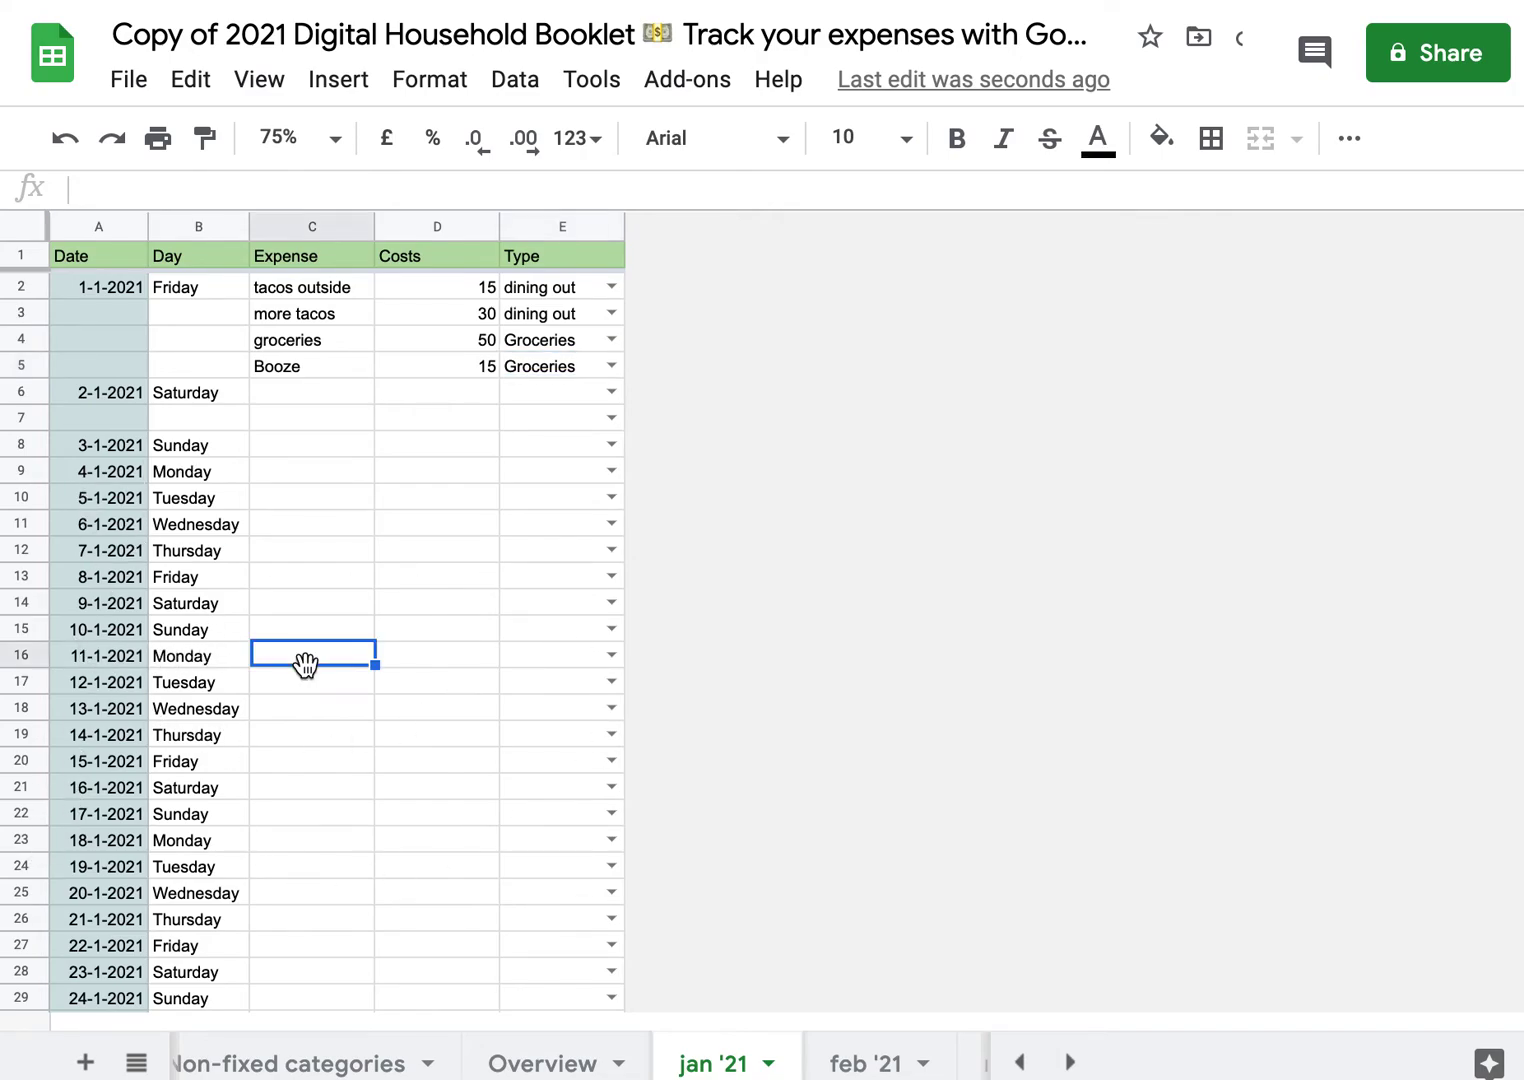
pyautogui.click(472, 370)
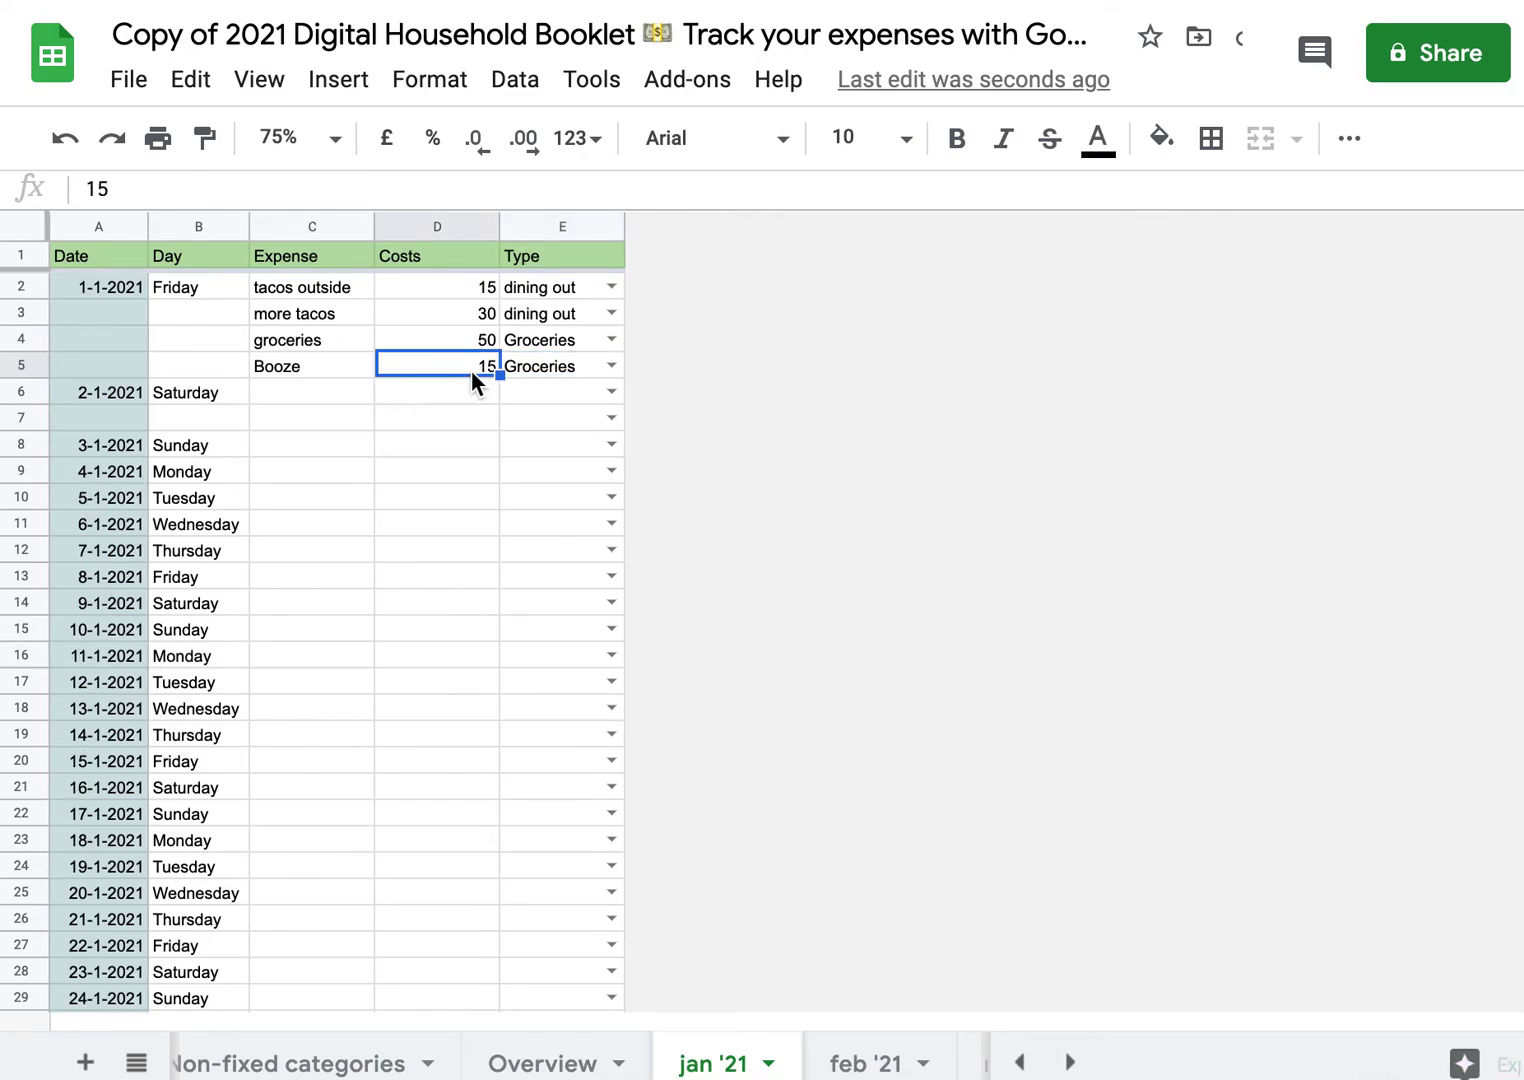
pyautogui.click(279, 365)
pyautogui.click(525, 369)
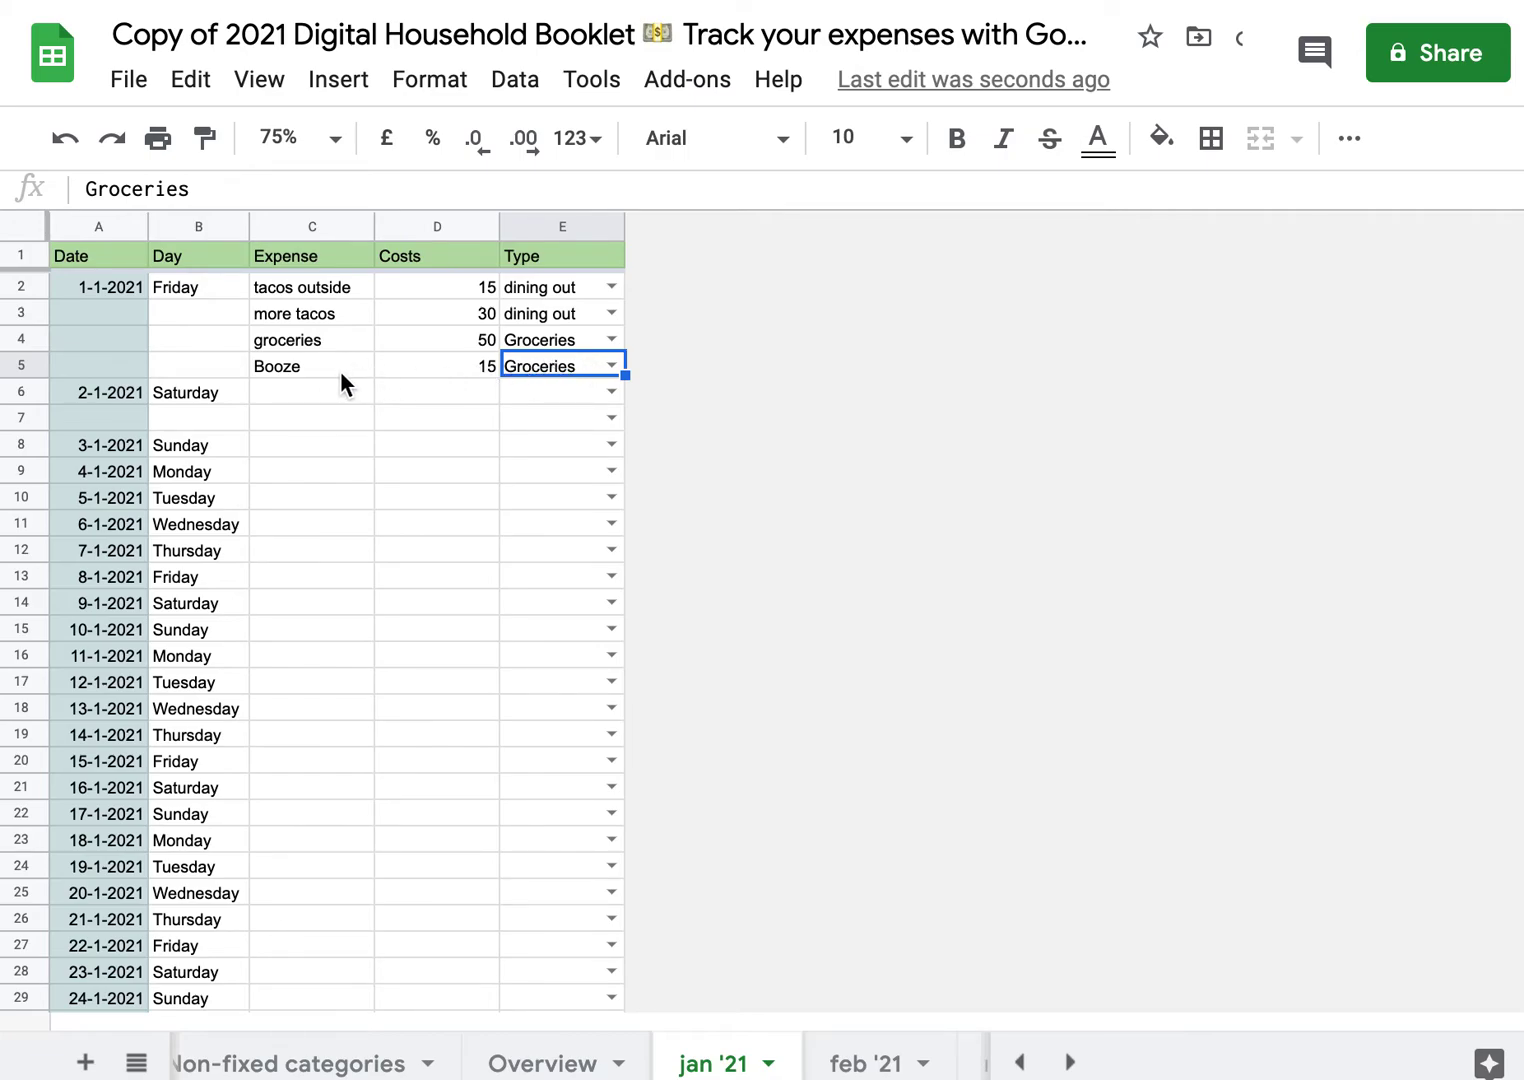
# Return to the Overview sheet and examine the monthly Grand Total IN and TOTAL FIXED figures.
pyautogui.click(536, 1065)
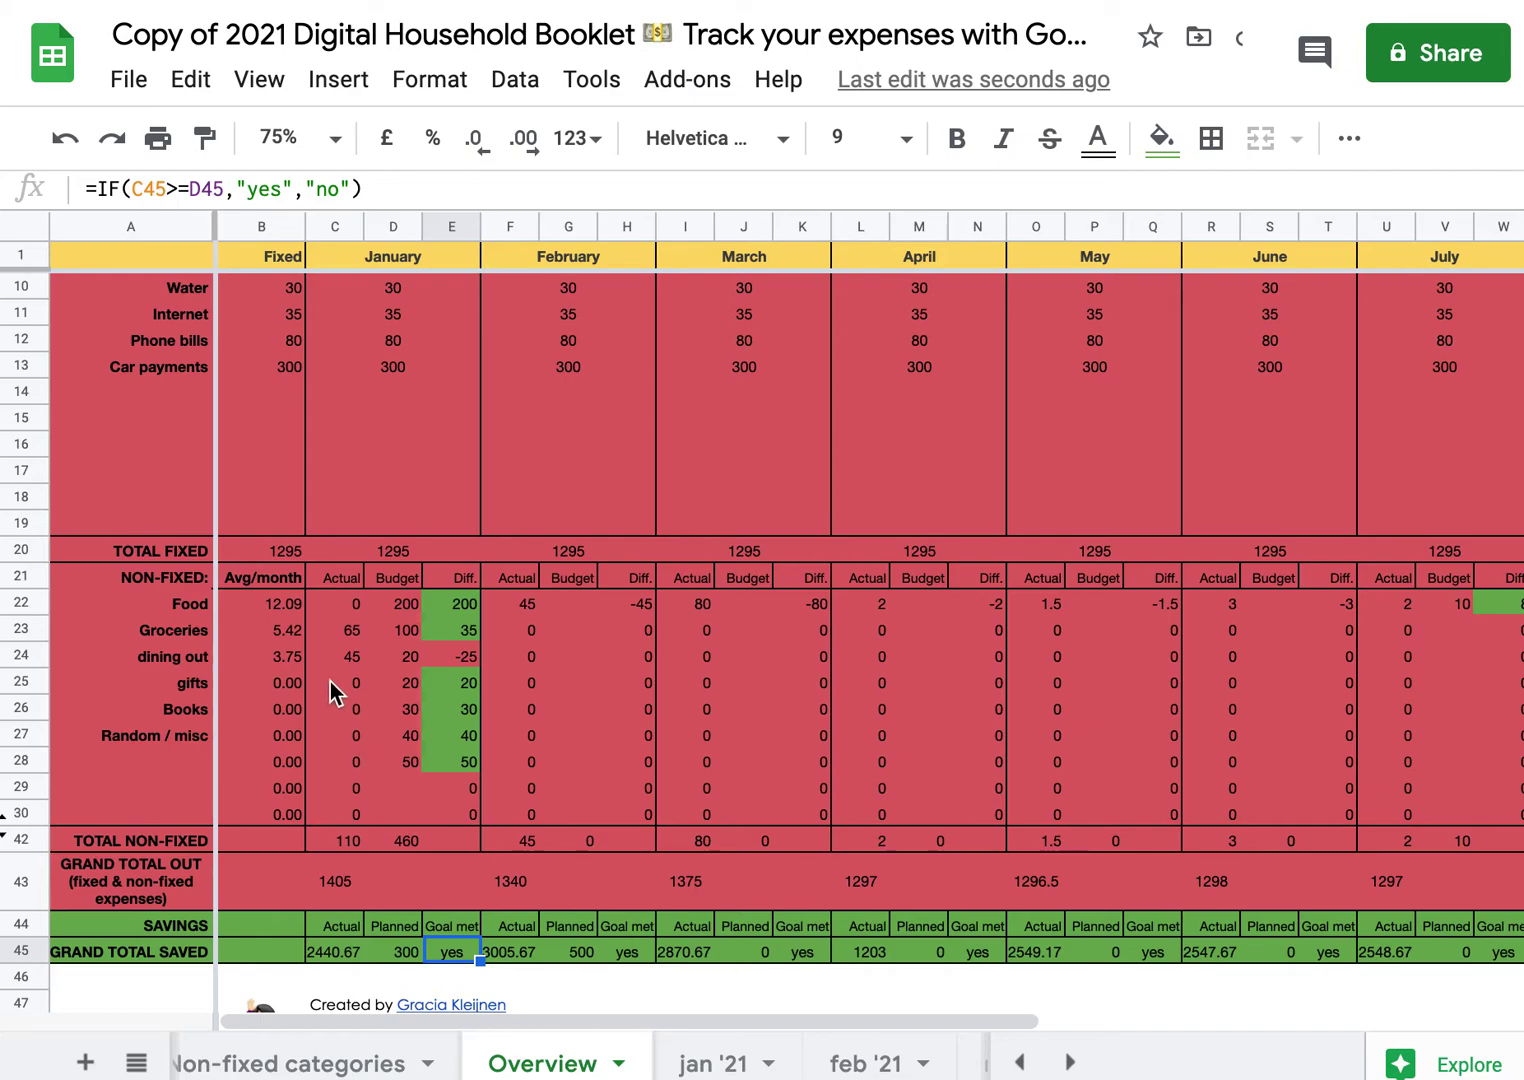
pyautogui.scroll(3, 279, 603)
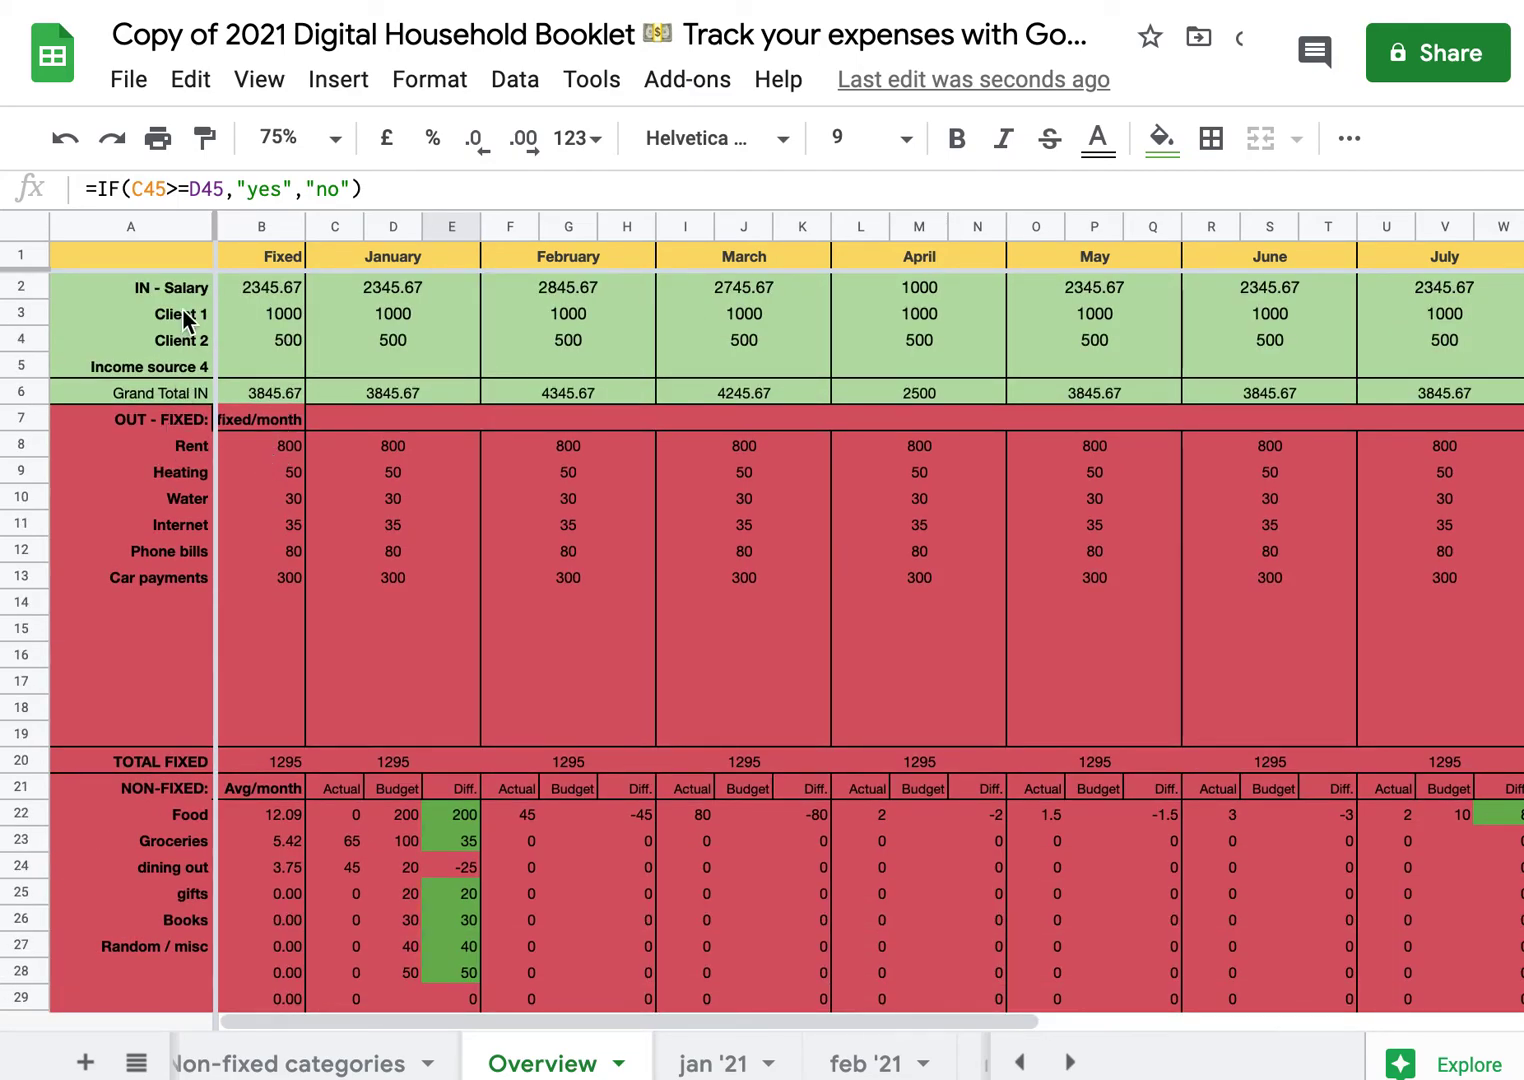
pyautogui.click(272, 397)
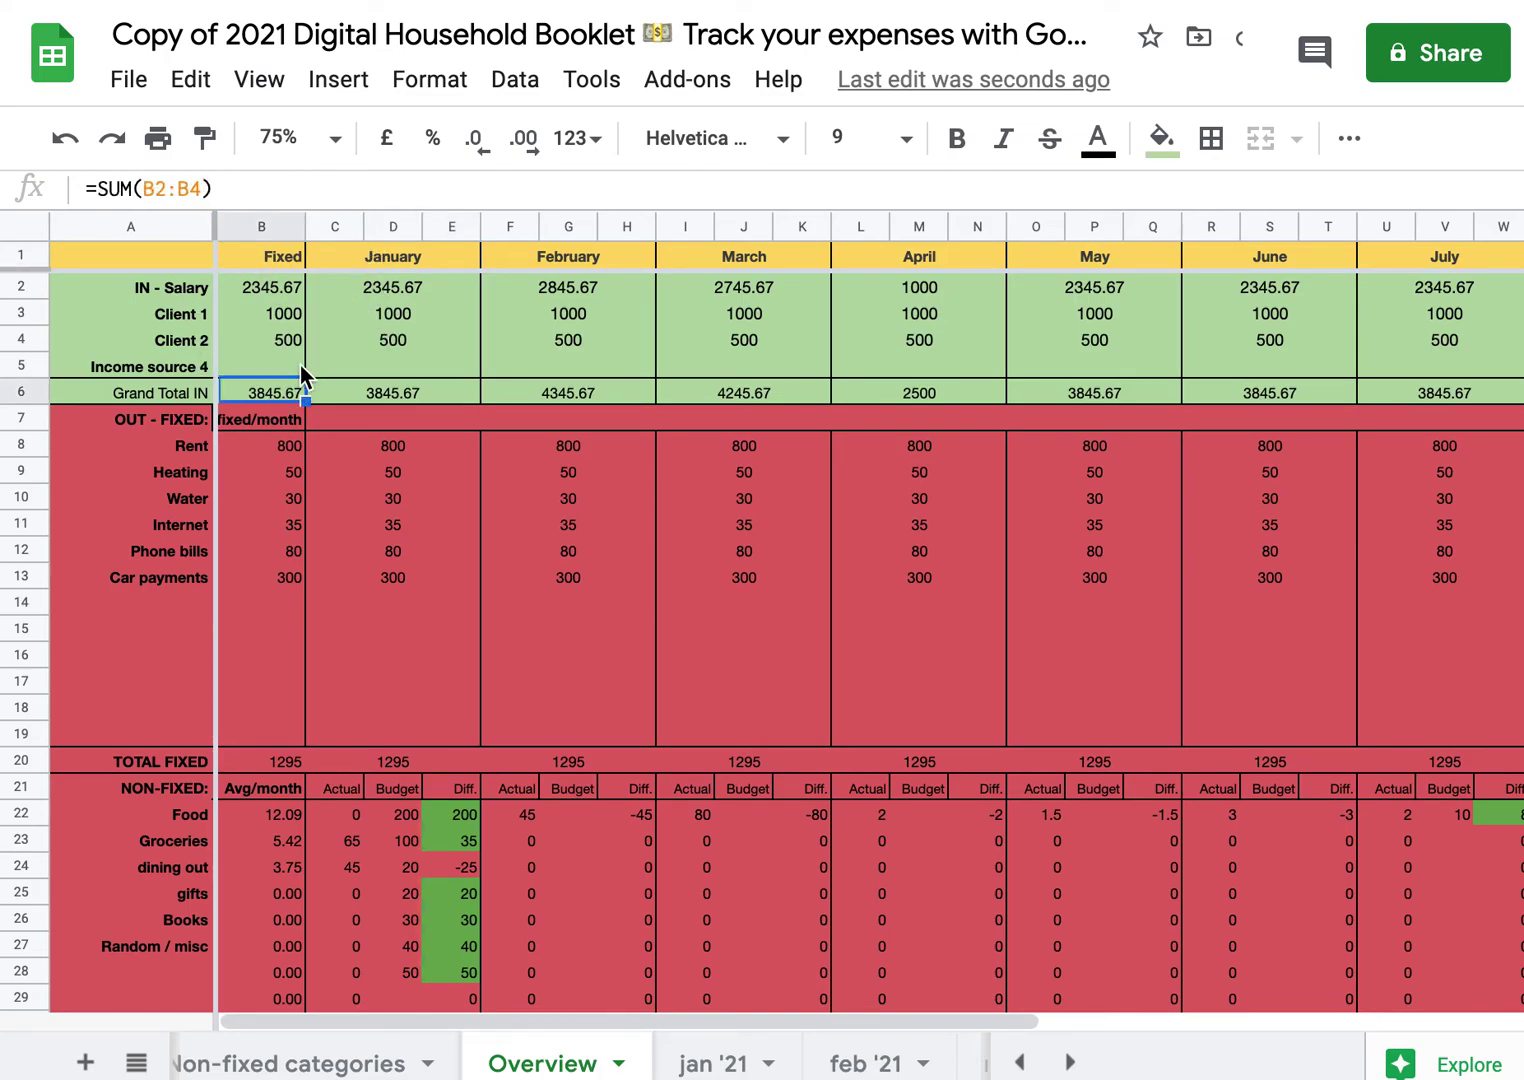
pyautogui.click(392, 397)
pyautogui.click(550, 397)
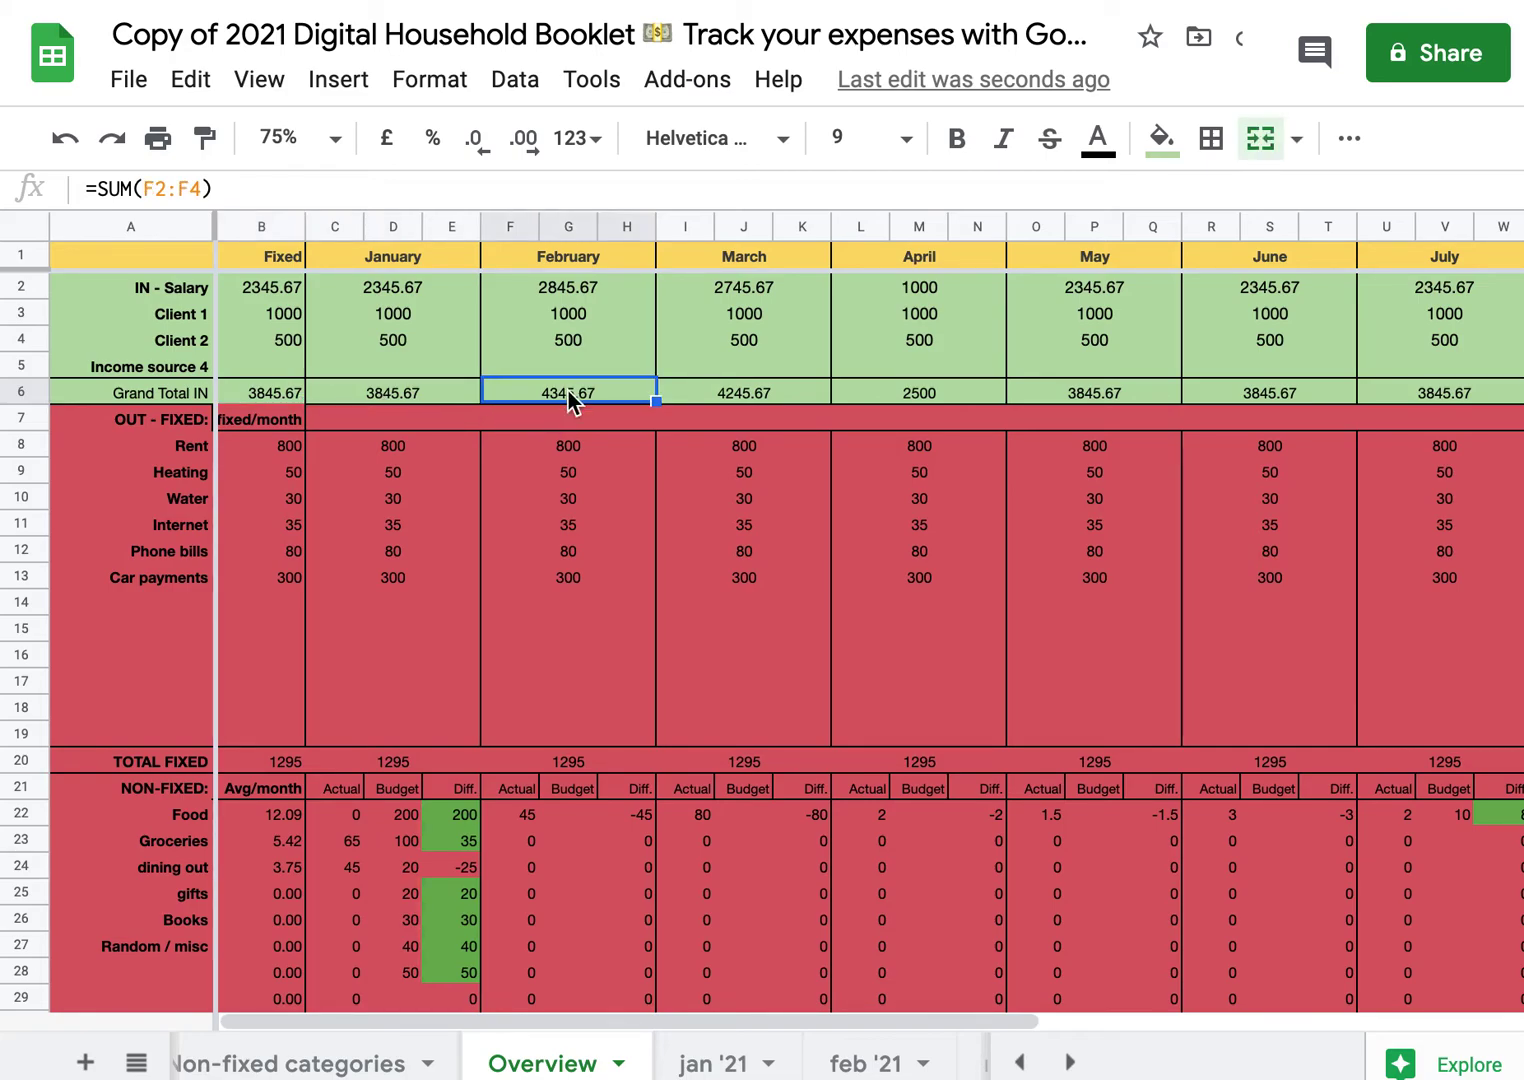
pyautogui.press('Right')
pyautogui.click(414, 767)
pyautogui.press('Right')
pyautogui.press('Right')
pyautogui.press('Right')
pyautogui.press('Right')
pyautogui.press('Right')
pyautogui.scroll(-3, 236, 598)
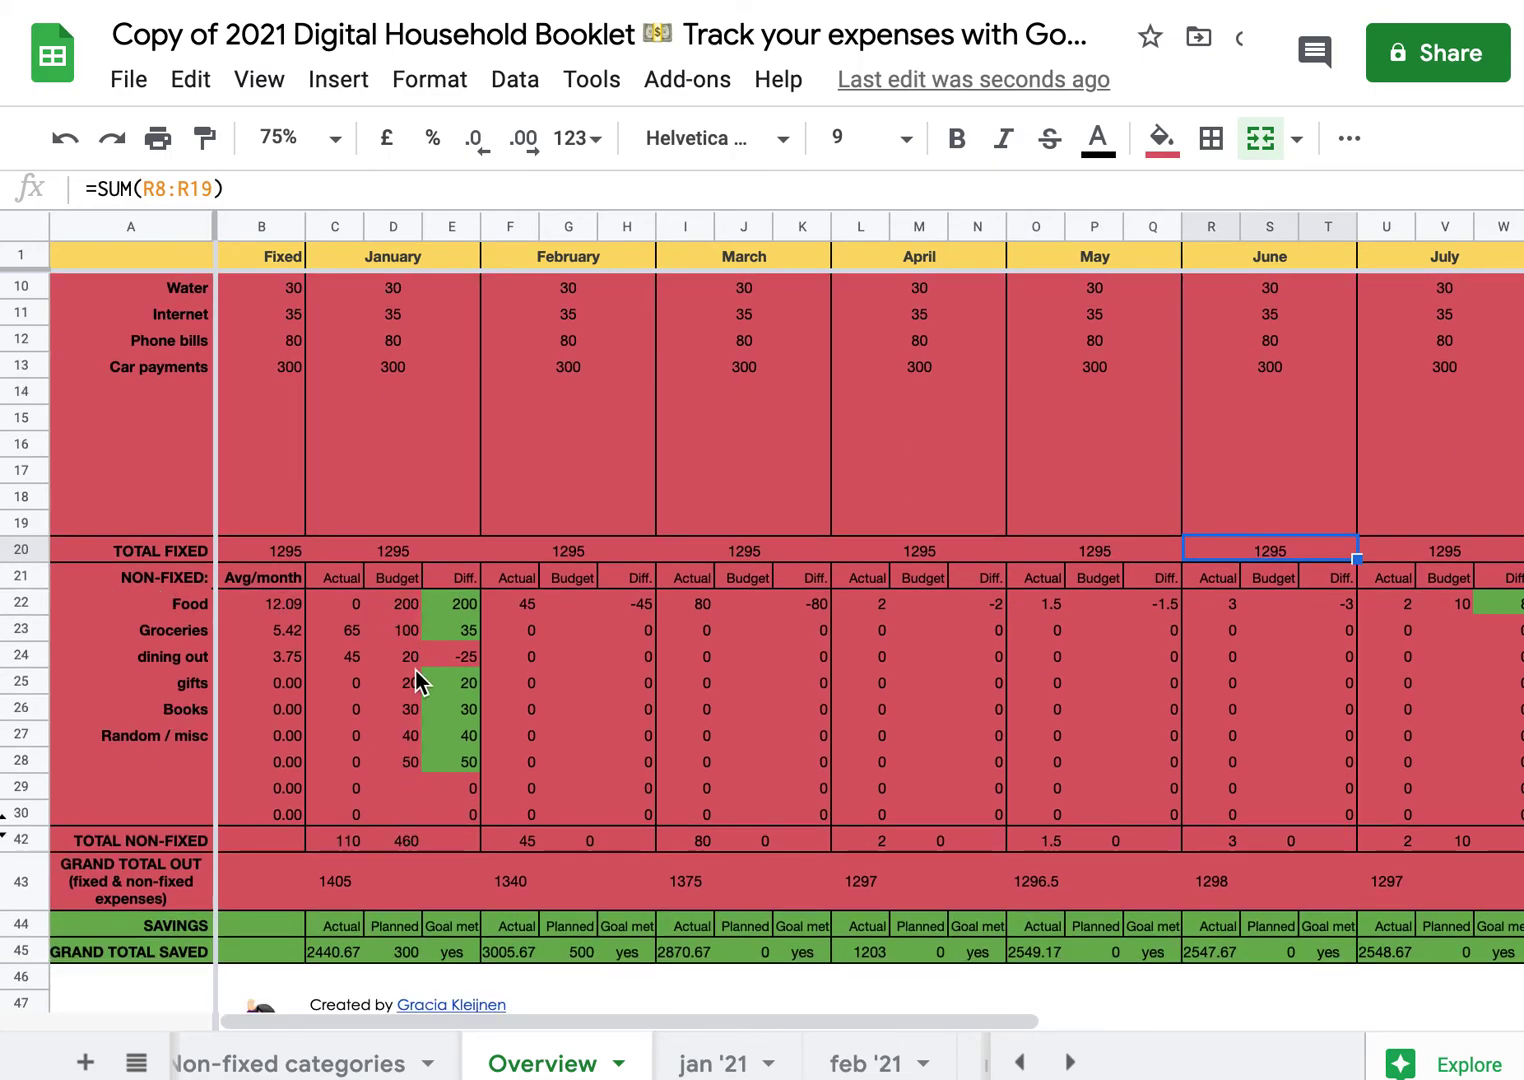
# Go through January's non-fixed budget cells from Food down to row 30.
pyautogui.click(405, 600)
pyautogui.press('Down')
pyautogui.press('Down')
pyautogui.press('Down')
pyautogui.press('Down')
pyautogui.press('Down')
pyautogui.press('Down')
pyautogui.press('Down')
pyautogui.press('Down')
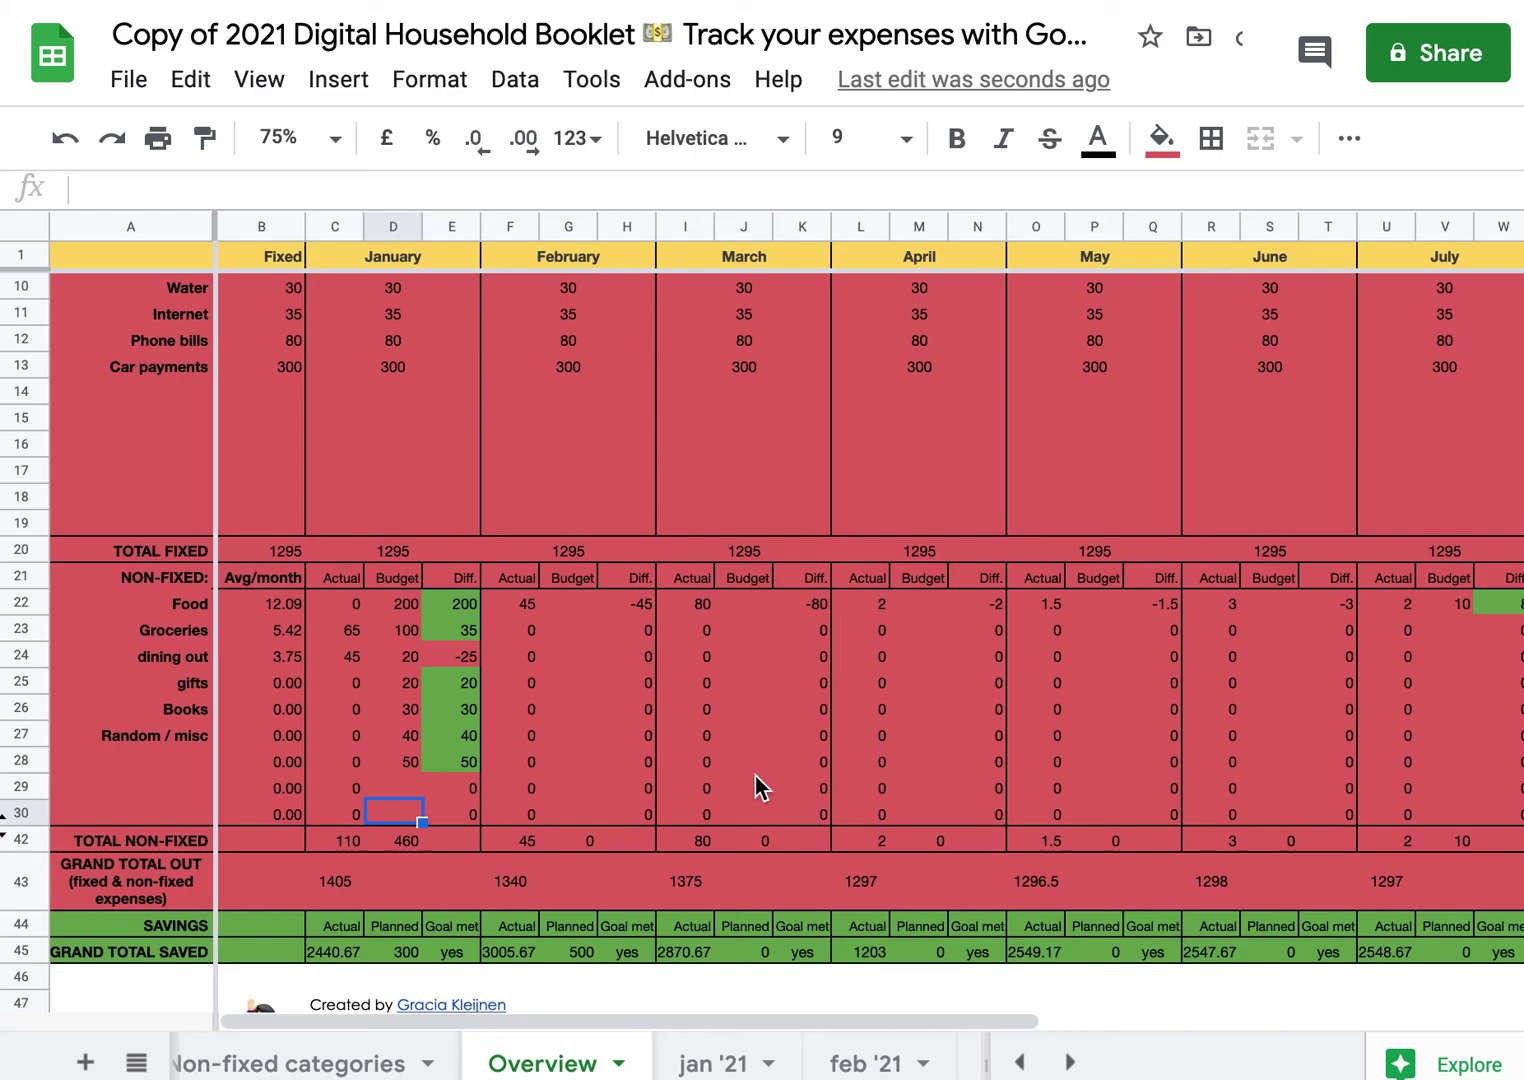
# Insert one row below the empty row 14 in the Overview sheet's fixed expenses section.
pyautogui.scroll(3, 755, 776)
pyautogui.moveTo(141, 448); pyautogui.dragTo(159, 669)
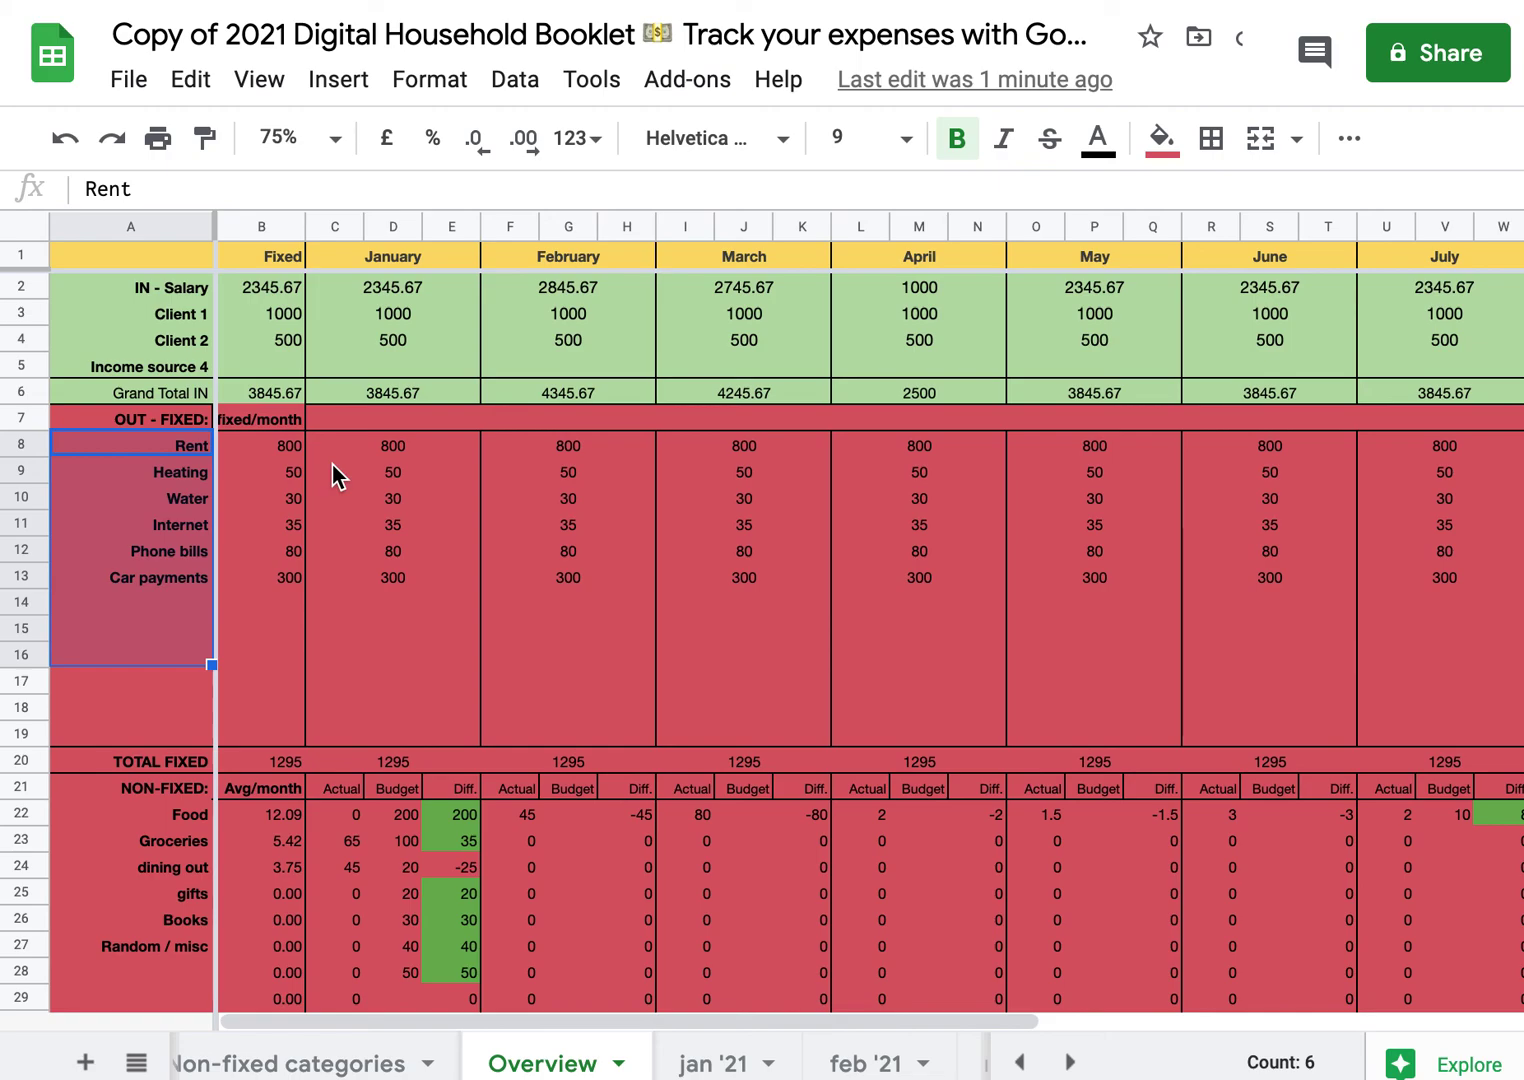
pyautogui.click(184, 613)
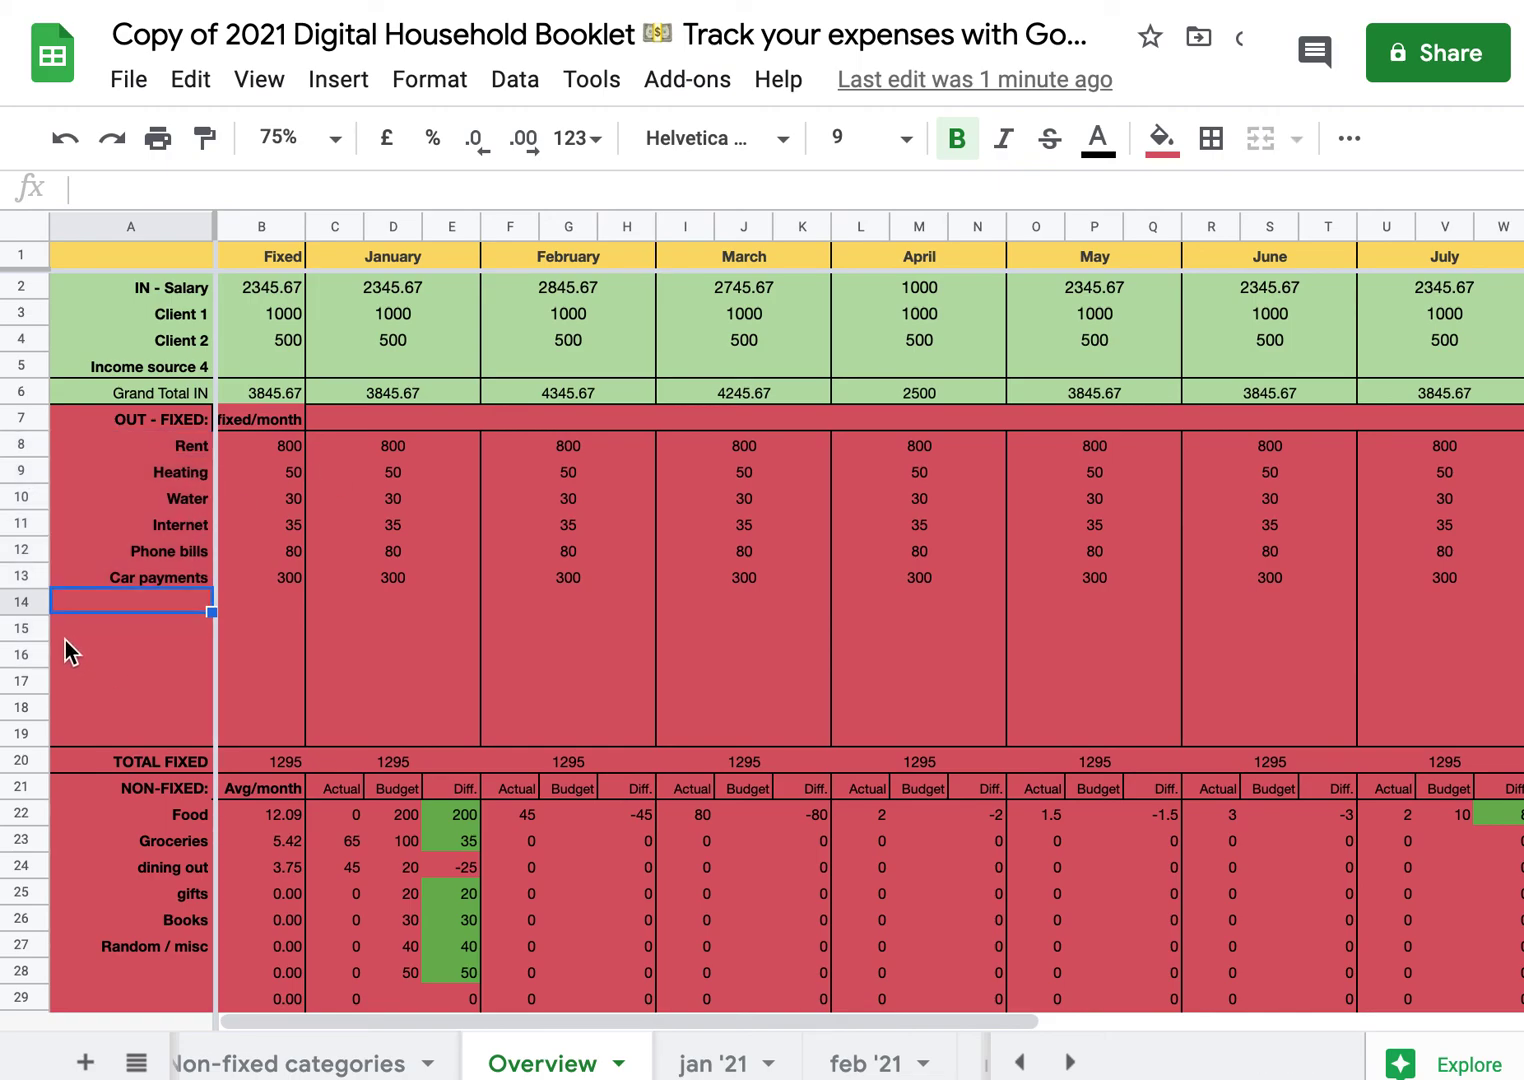
pyautogui.click(26, 602)
pyautogui.rightClick(25, 603)
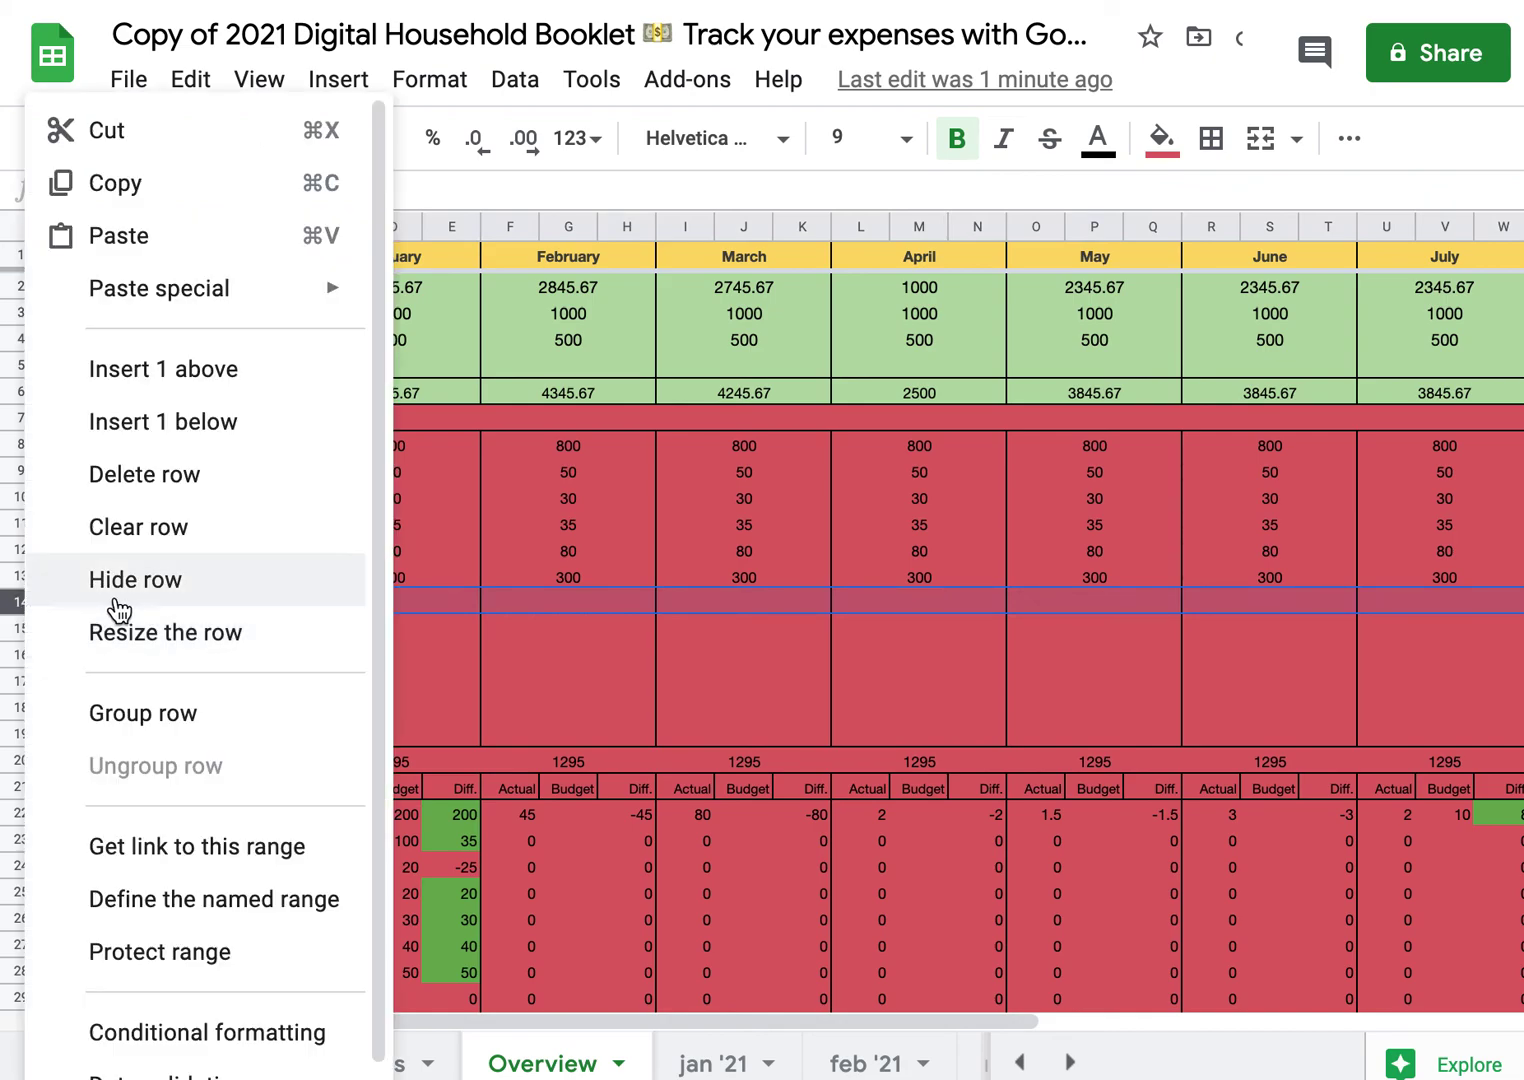
pyautogui.click(763, 607)
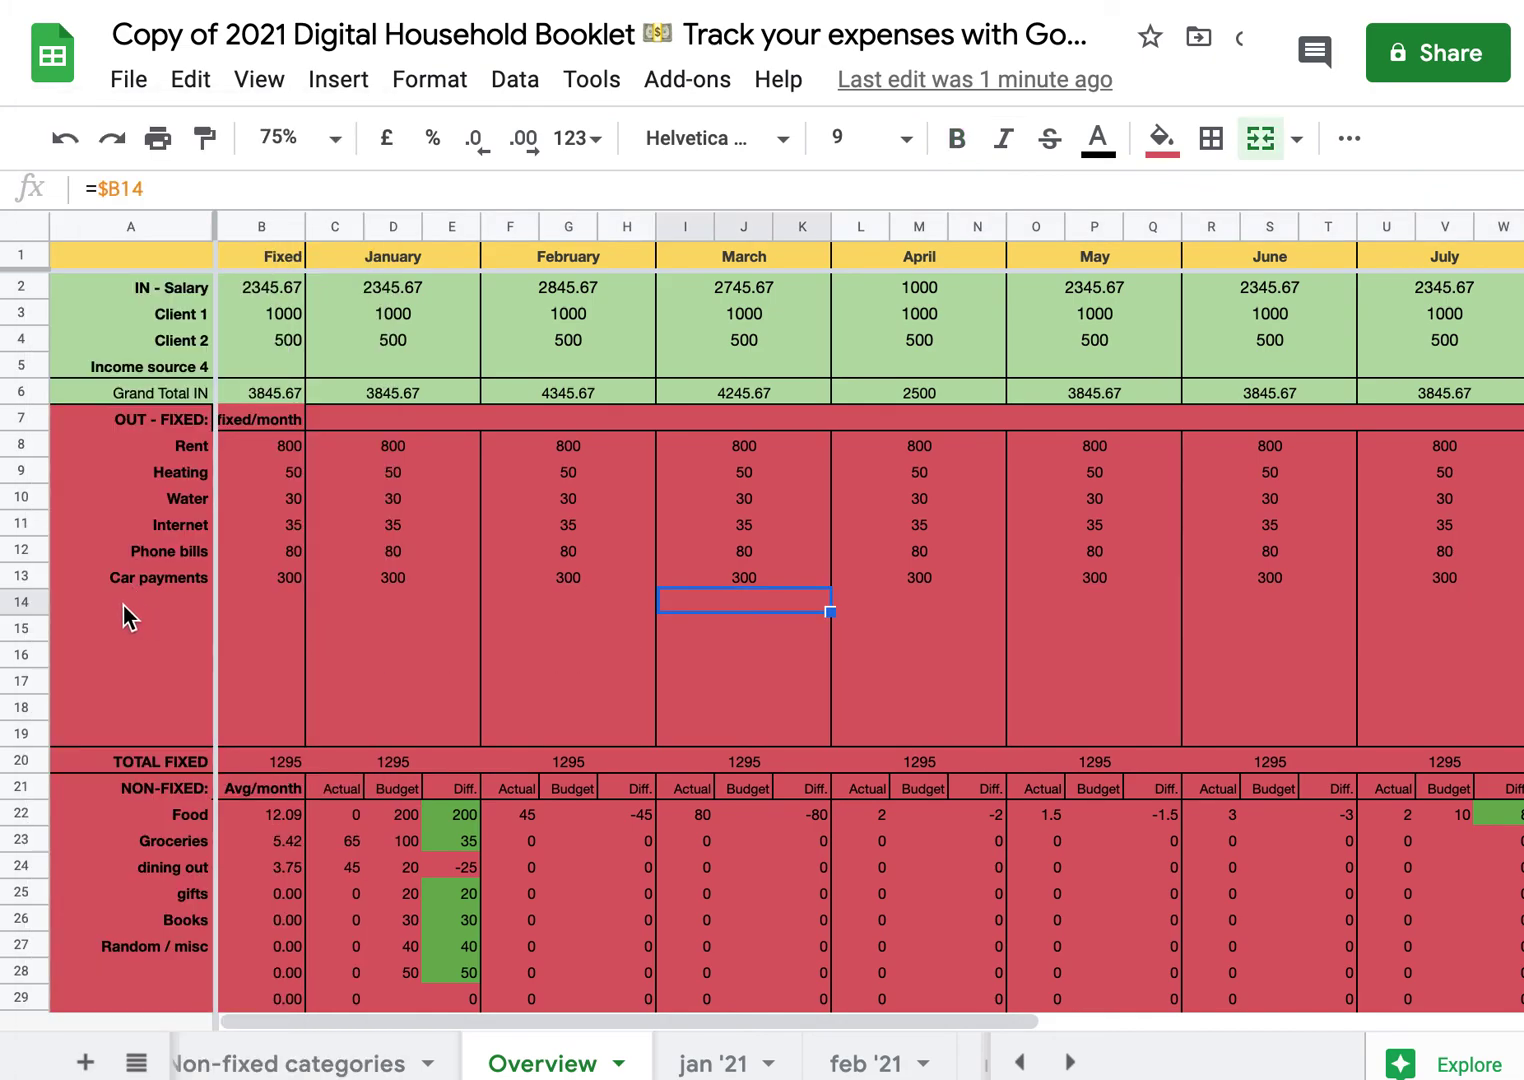
pyautogui.rightClick(23, 606)
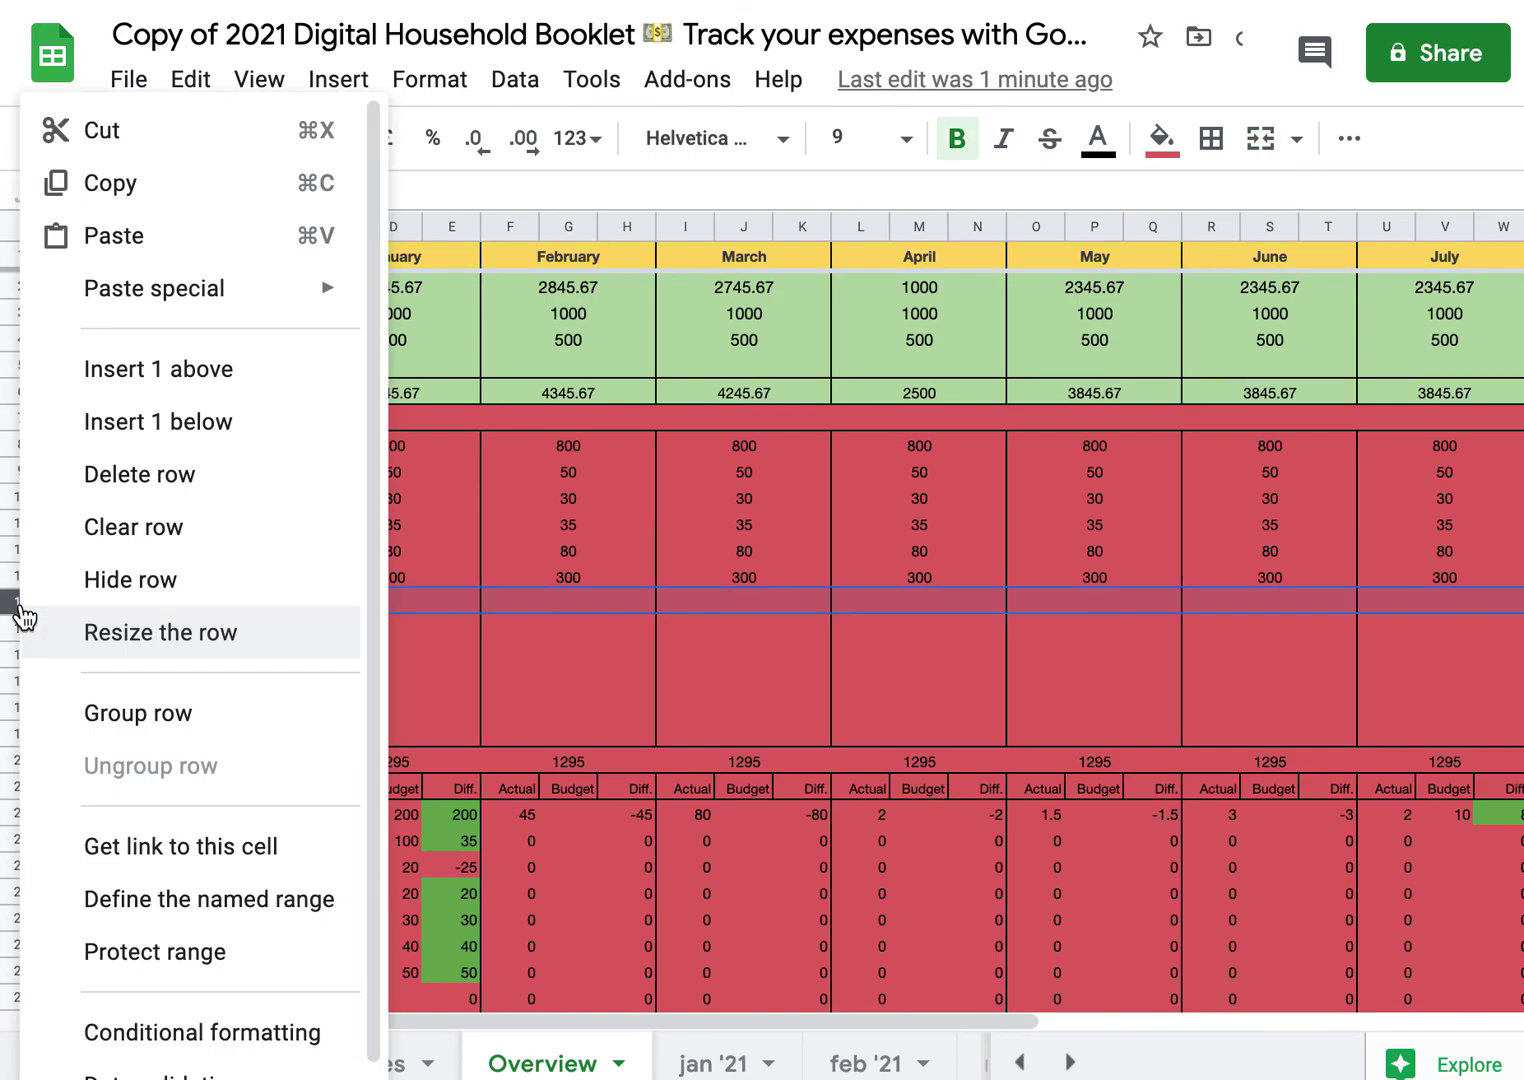
pyautogui.click(102, 423)
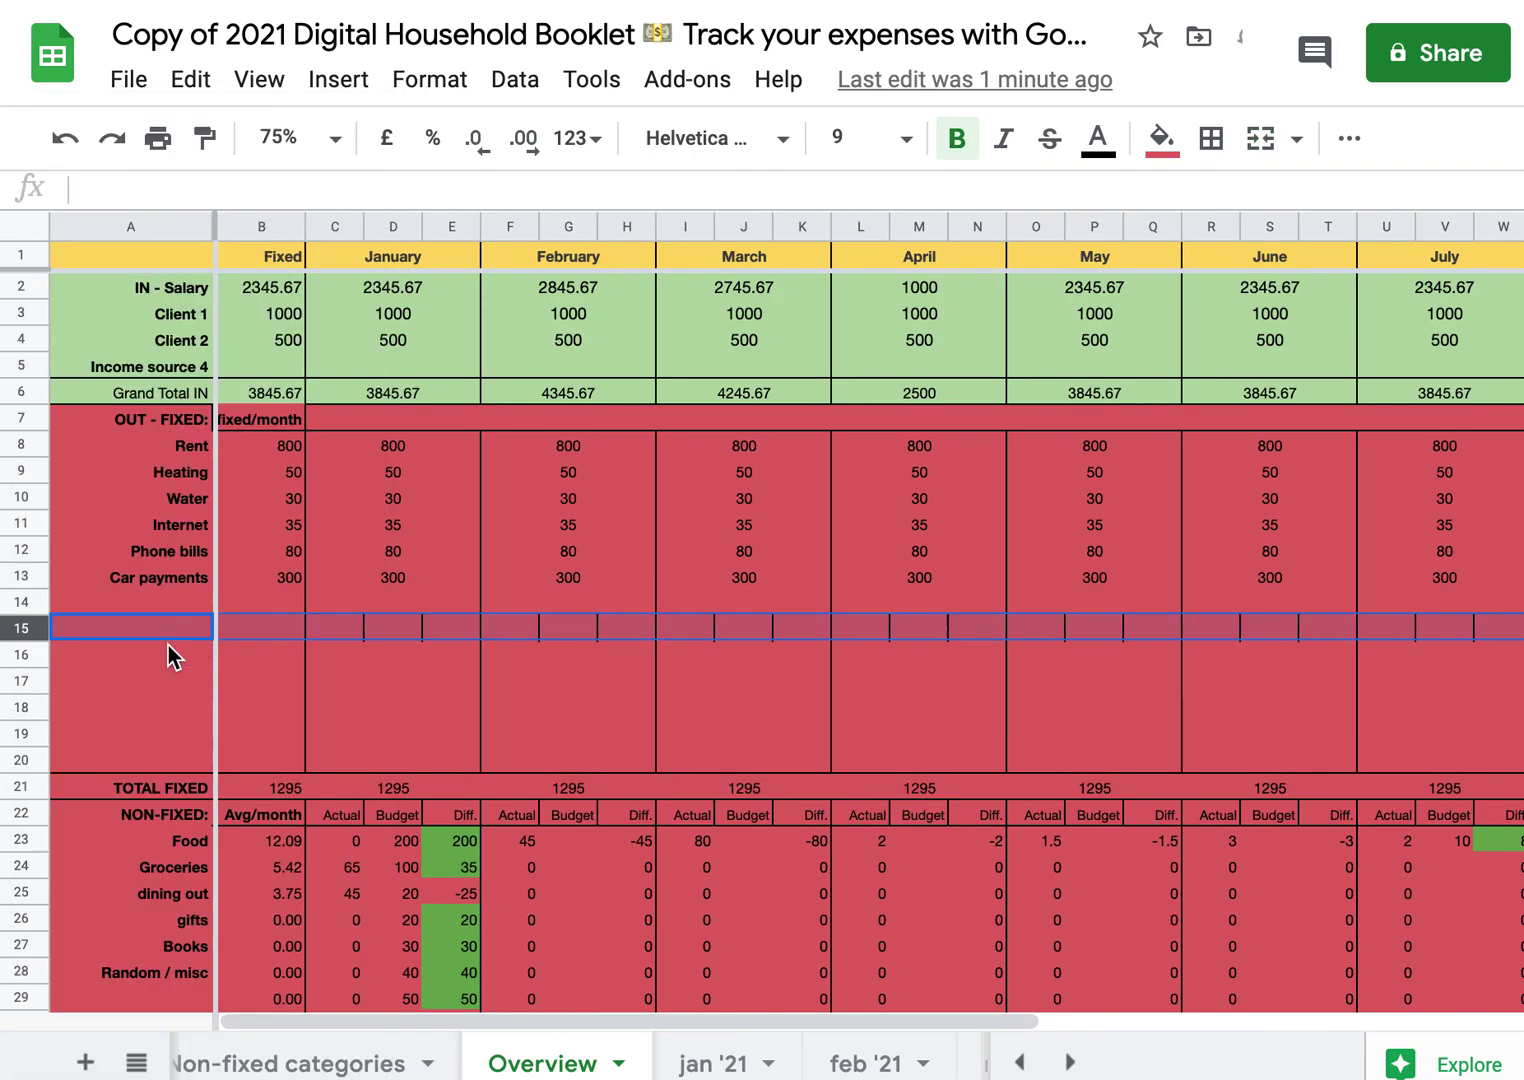
# Copy the merged January cell from row 14 into the January and February cells of the new row 15.
pyautogui.click(357, 602)
pyautogui.hotkey('ctrl', 'c')
pyautogui.click(355, 627)
pyautogui.hotkey('ctrl', 'v')
pyautogui.click(393, 628)
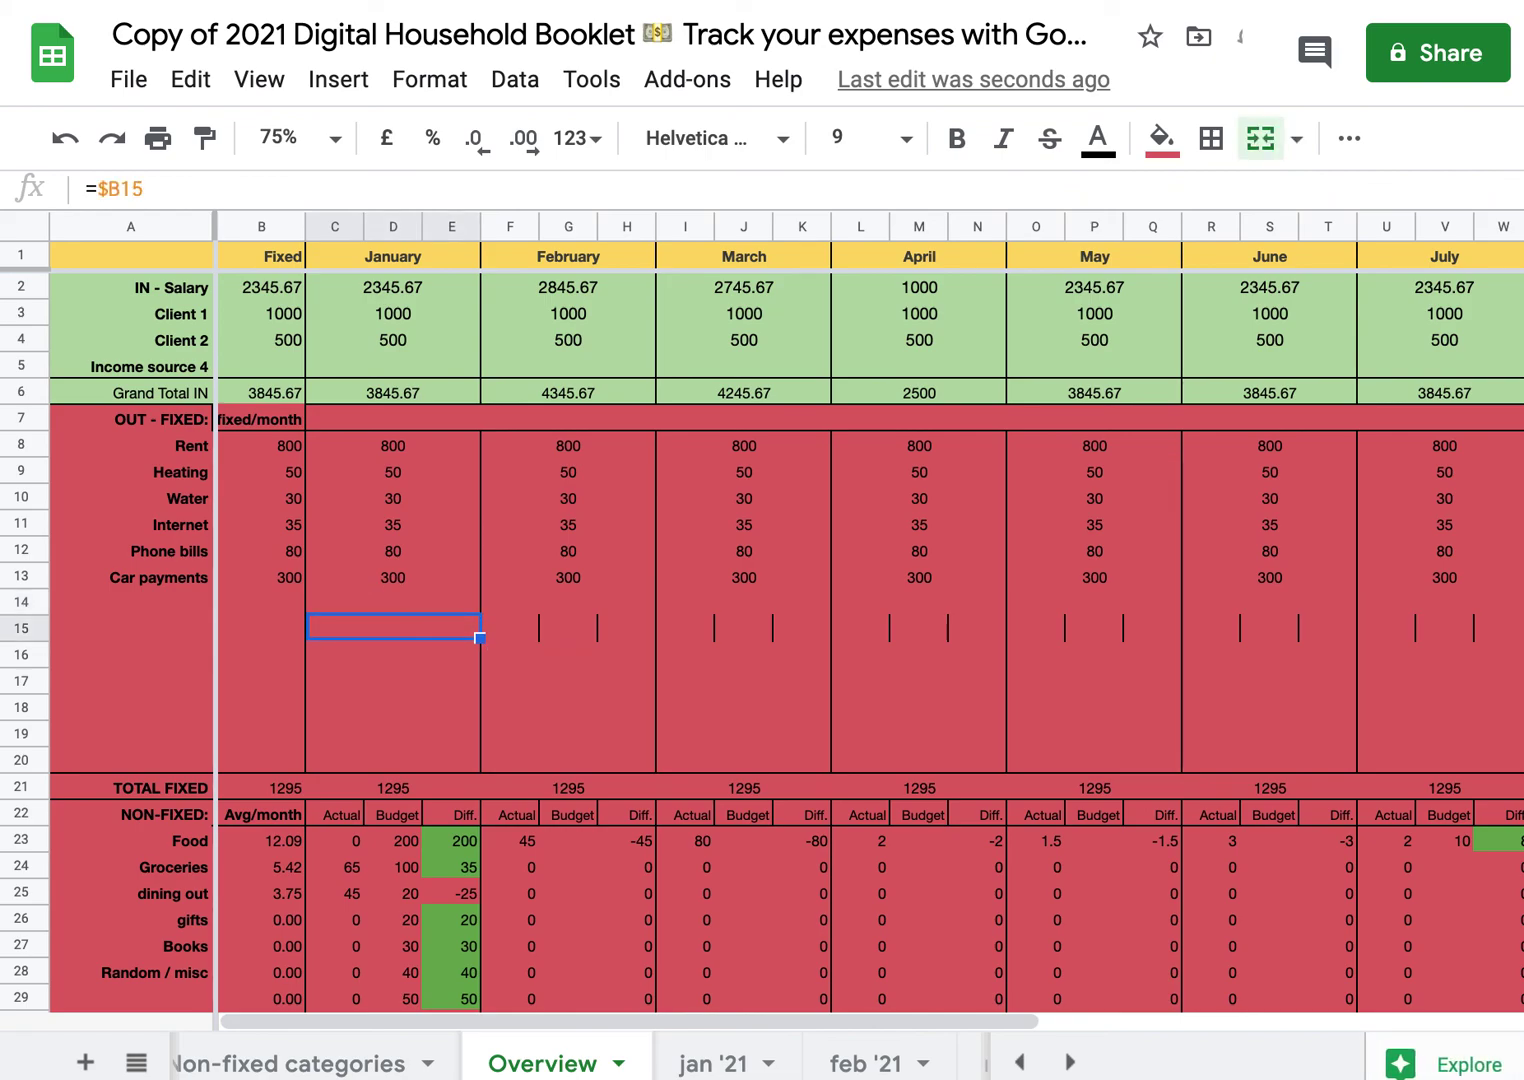
pyautogui.click(568, 628)
pyautogui.hotkey('ctrl', 'v')
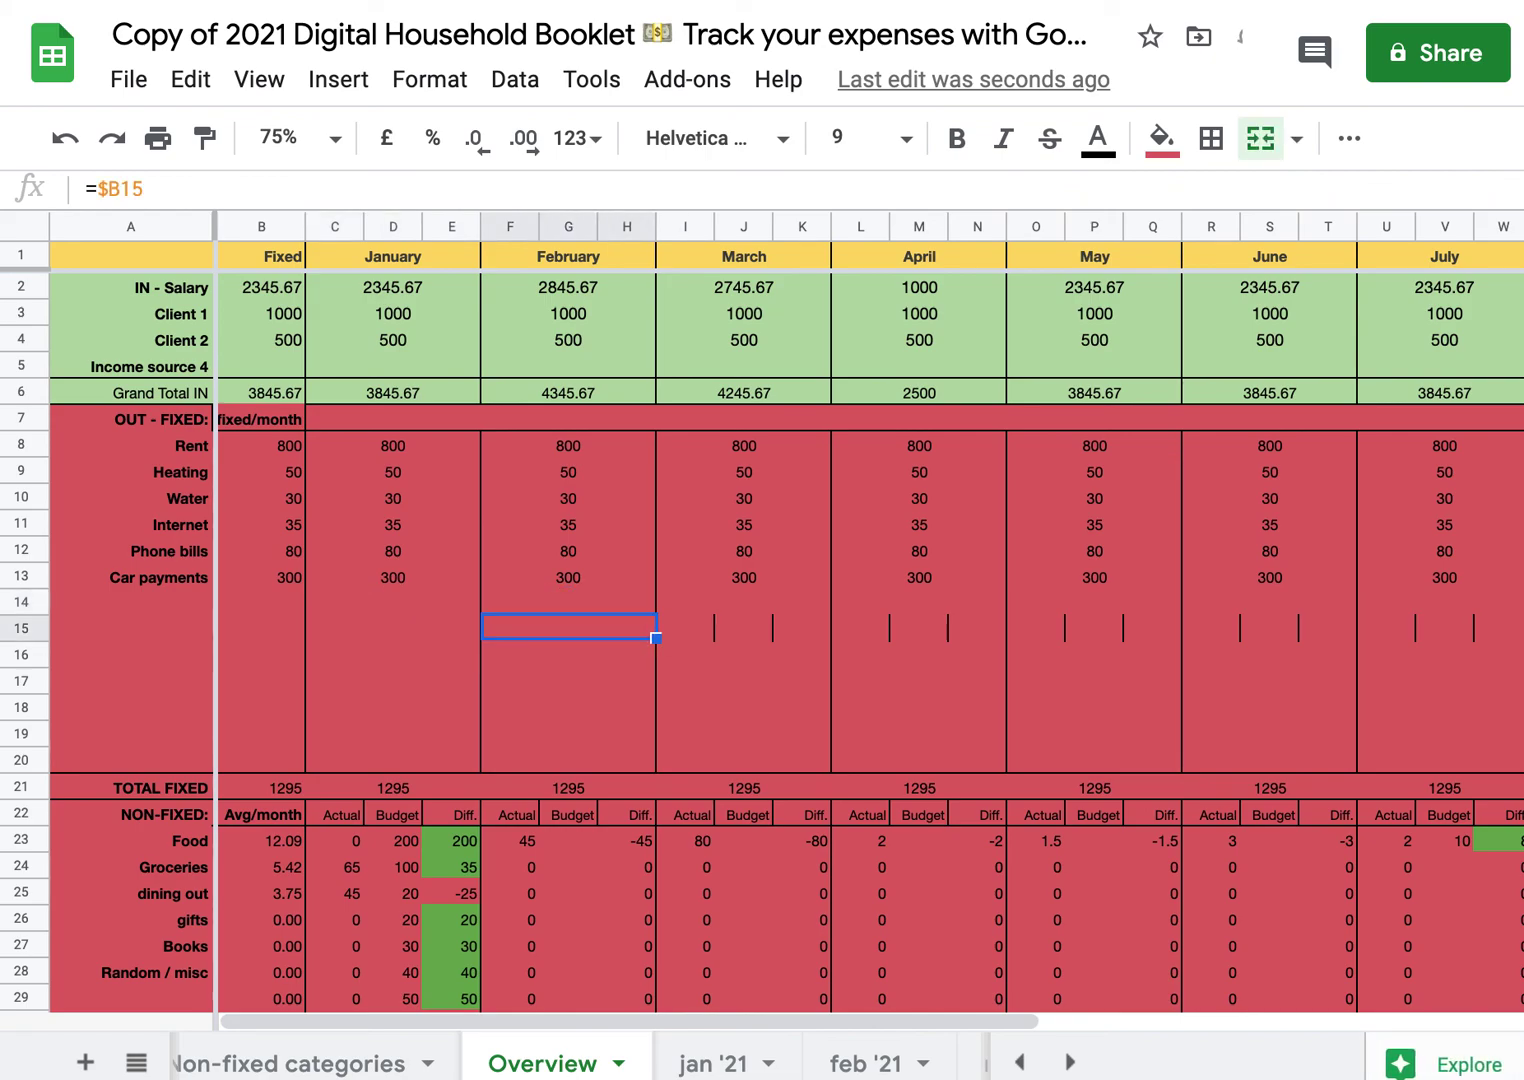
pyautogui.press('Right')
pyautogui.press('Left')
pyautogui.press('Left')
pyautogui.press('Left')
pyautogui.press('Left')
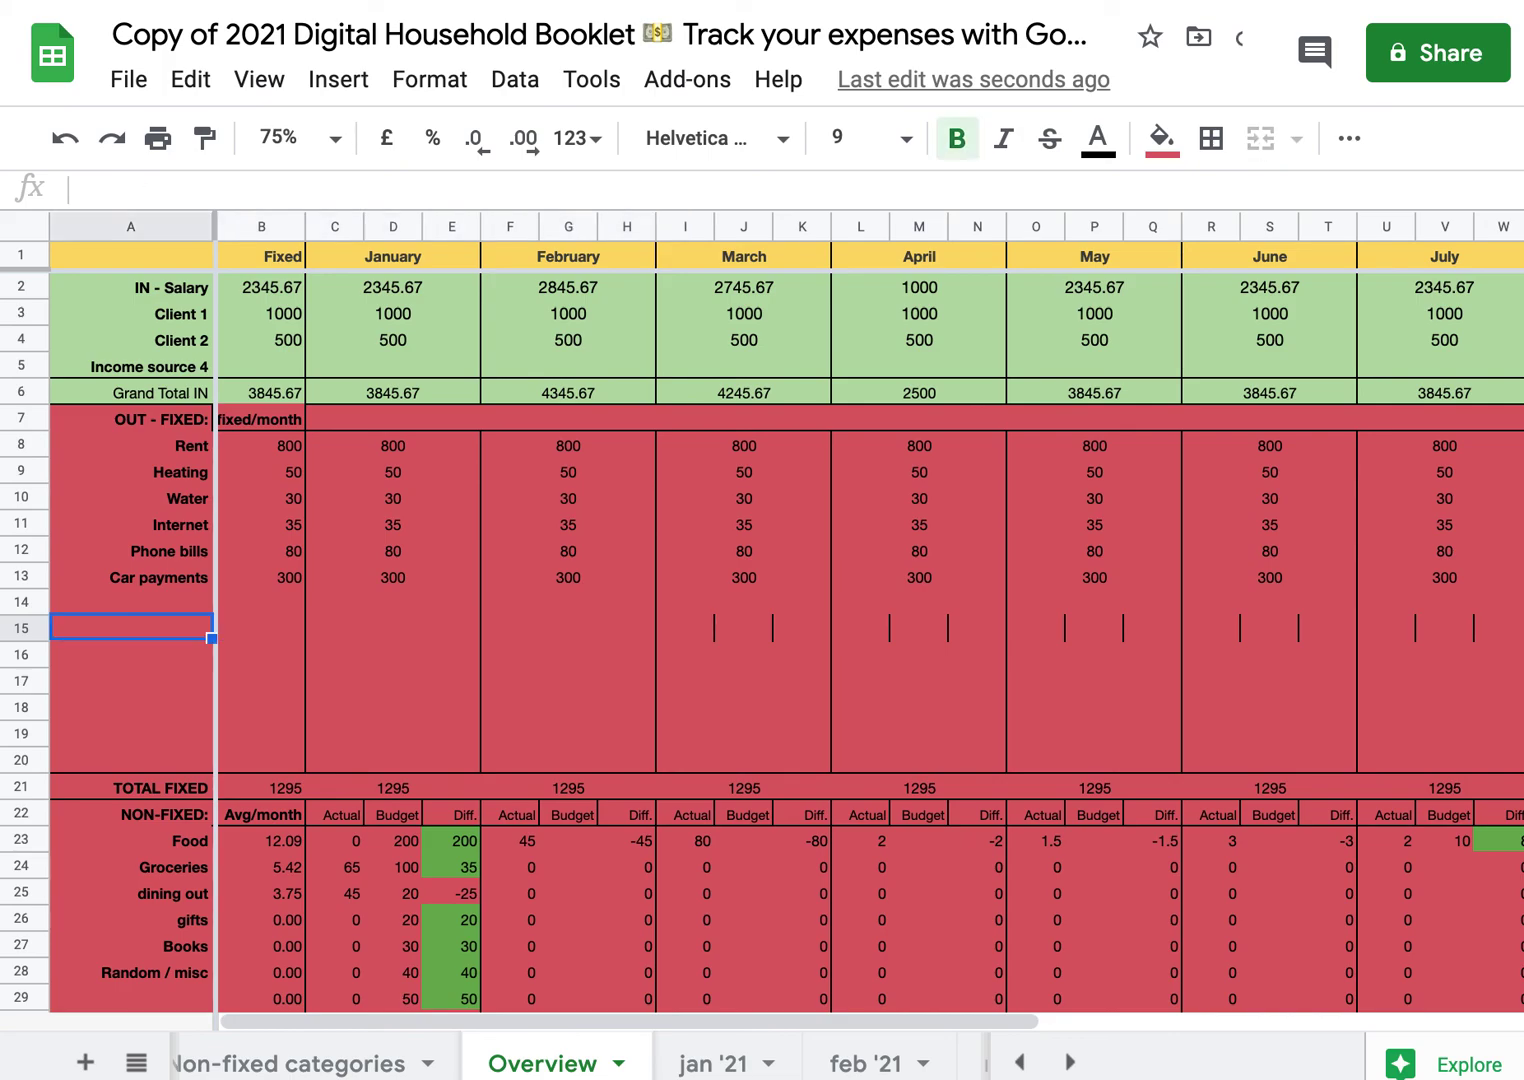
# Inspect the range summed by January's TOTAL FIXED formula in row 21 without changing it.
pyautogui.click(402, 805)
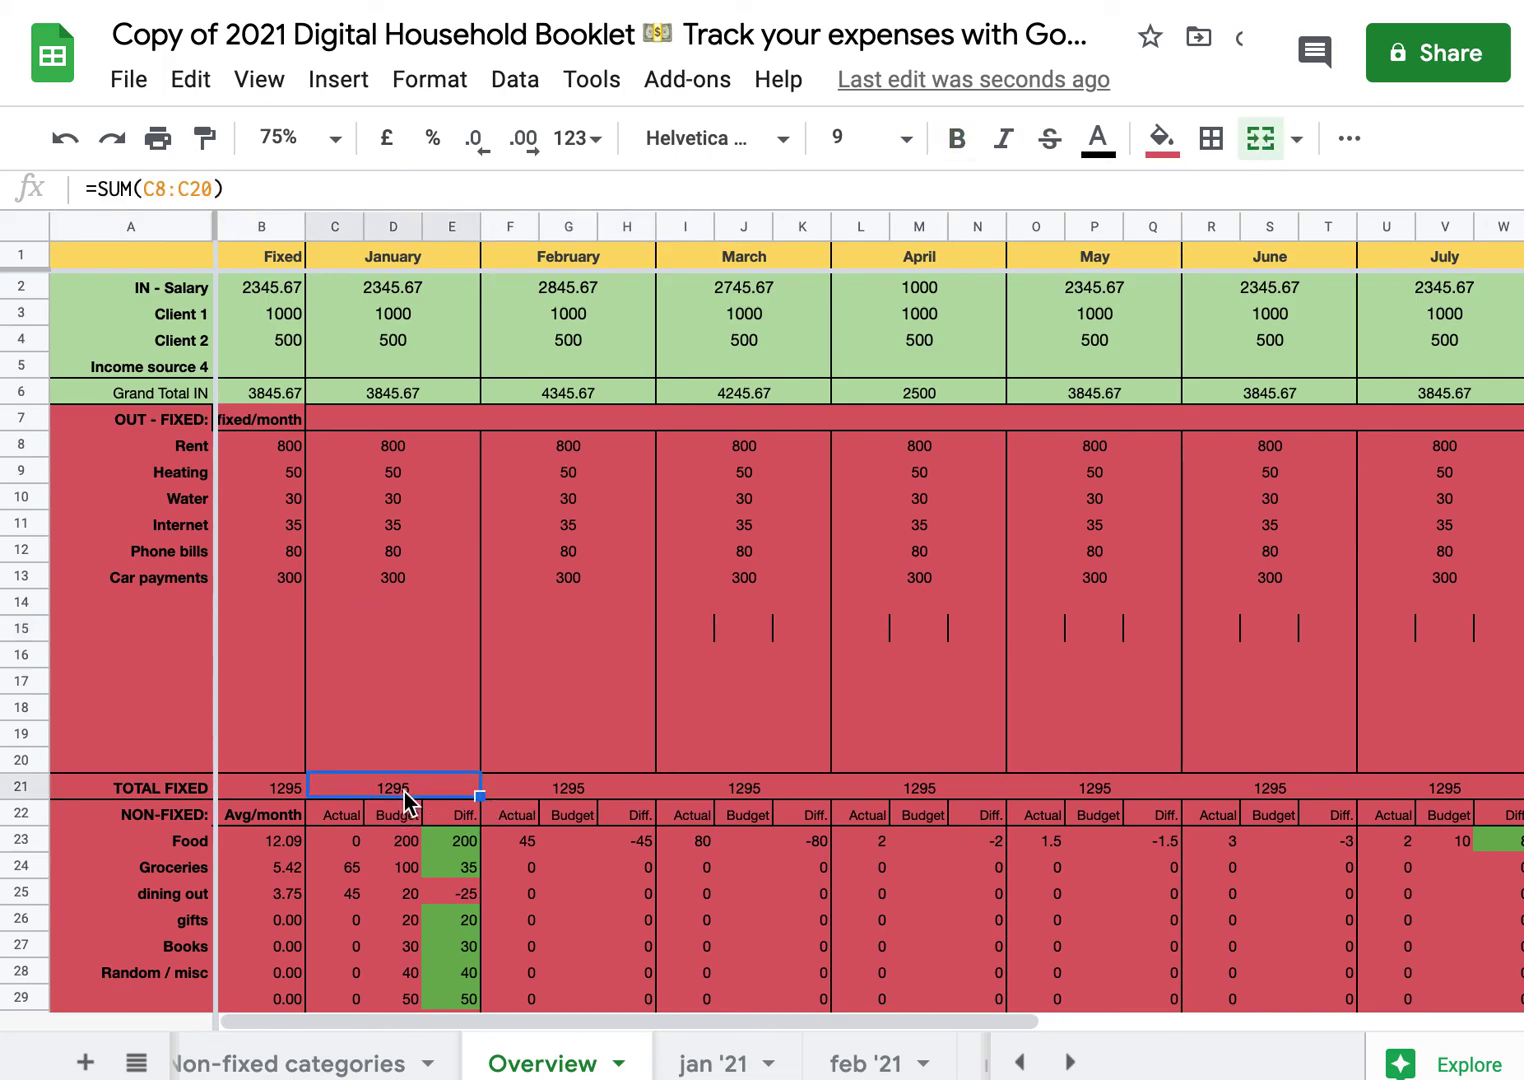
pyautogui.doubleClick(410, 806)
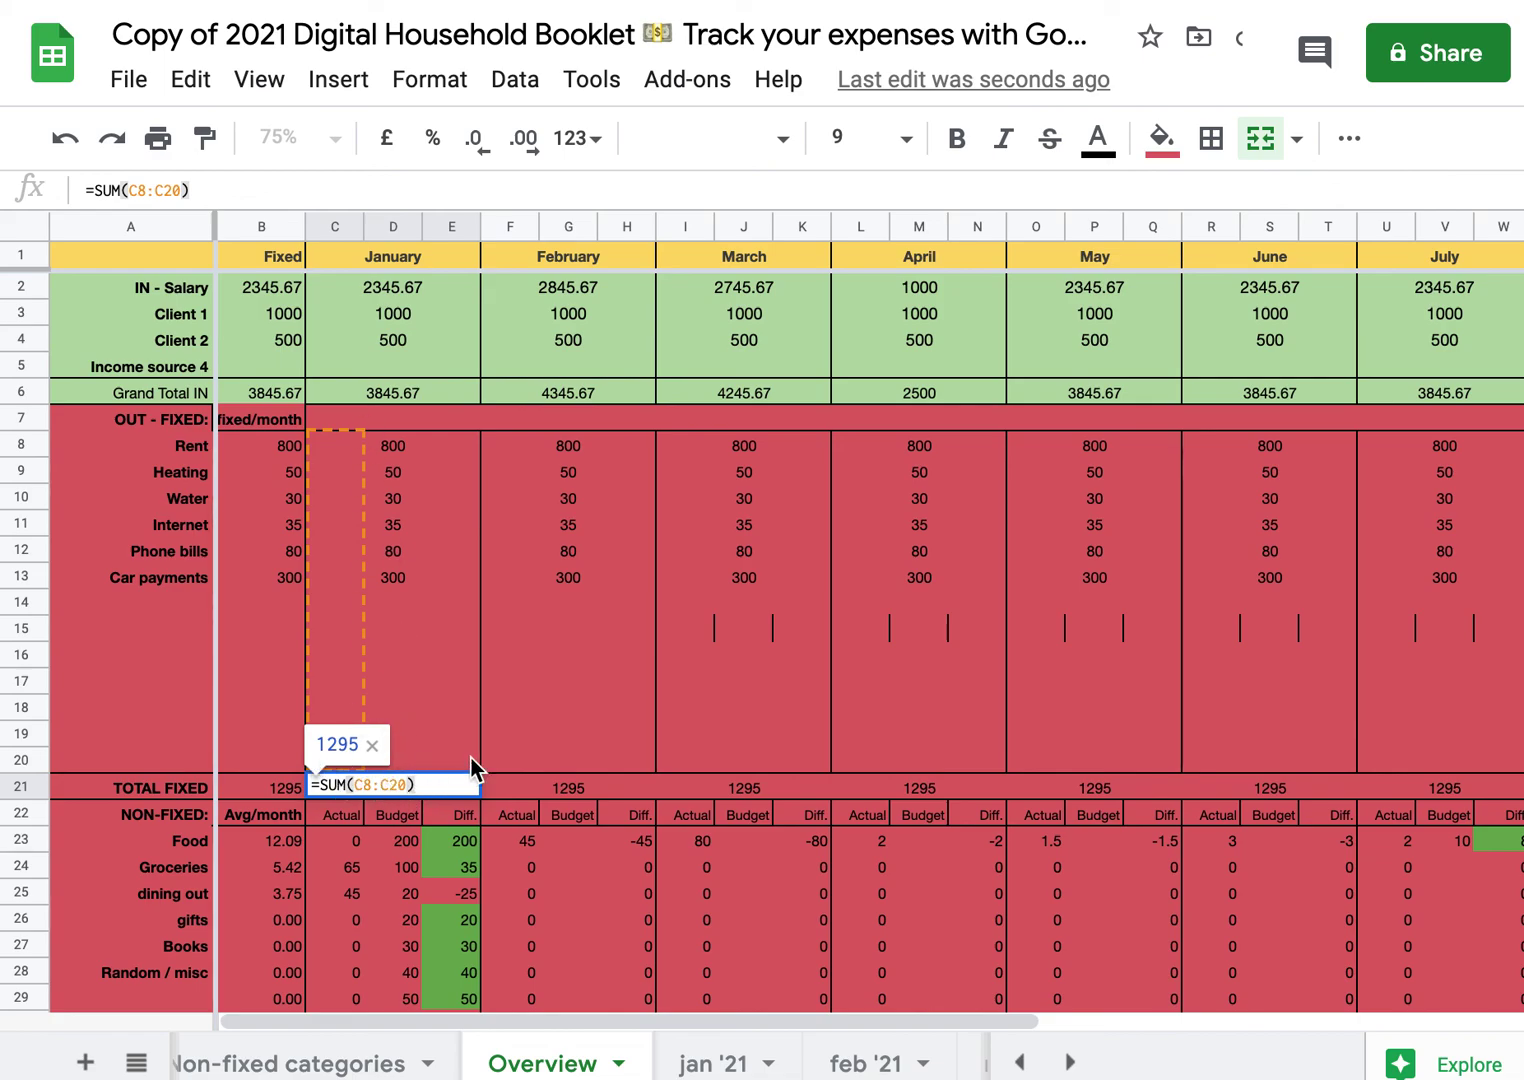
pyautogui.click(491, 717)
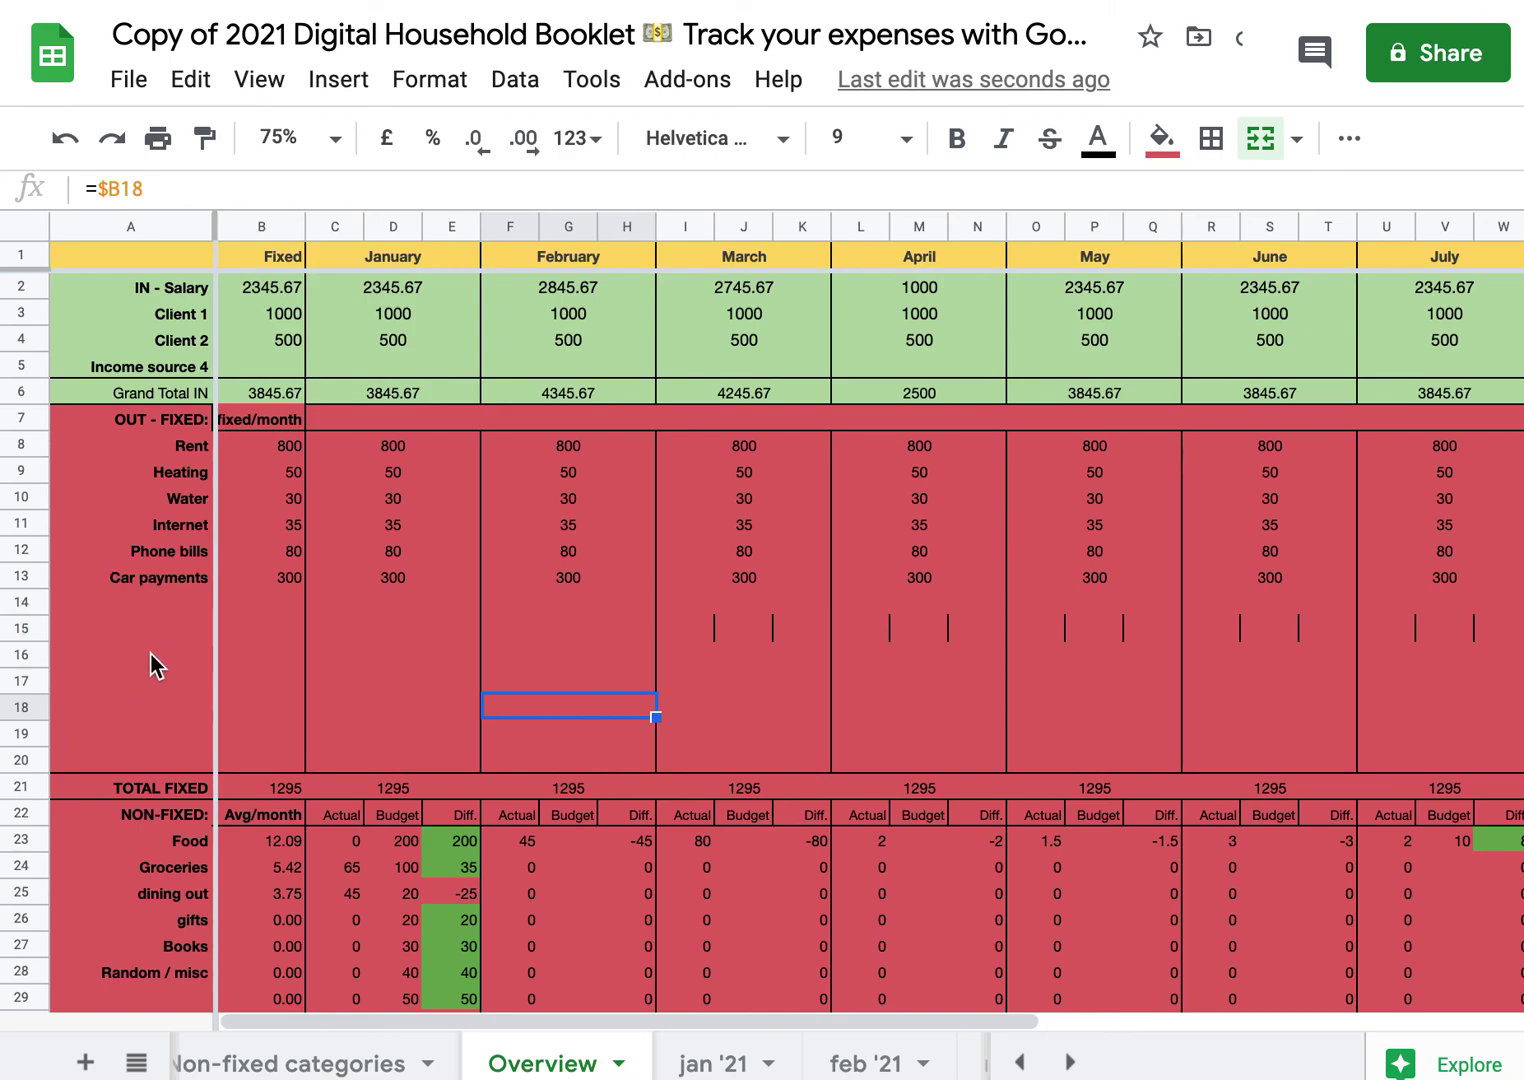
# Review the non-fixed expenses, GRAND TOTAL OUT and savings rows across the months through November.
pyautogui.scroll(-4, 150, 652)
pyautogui.hscroll(1, 150, 652)
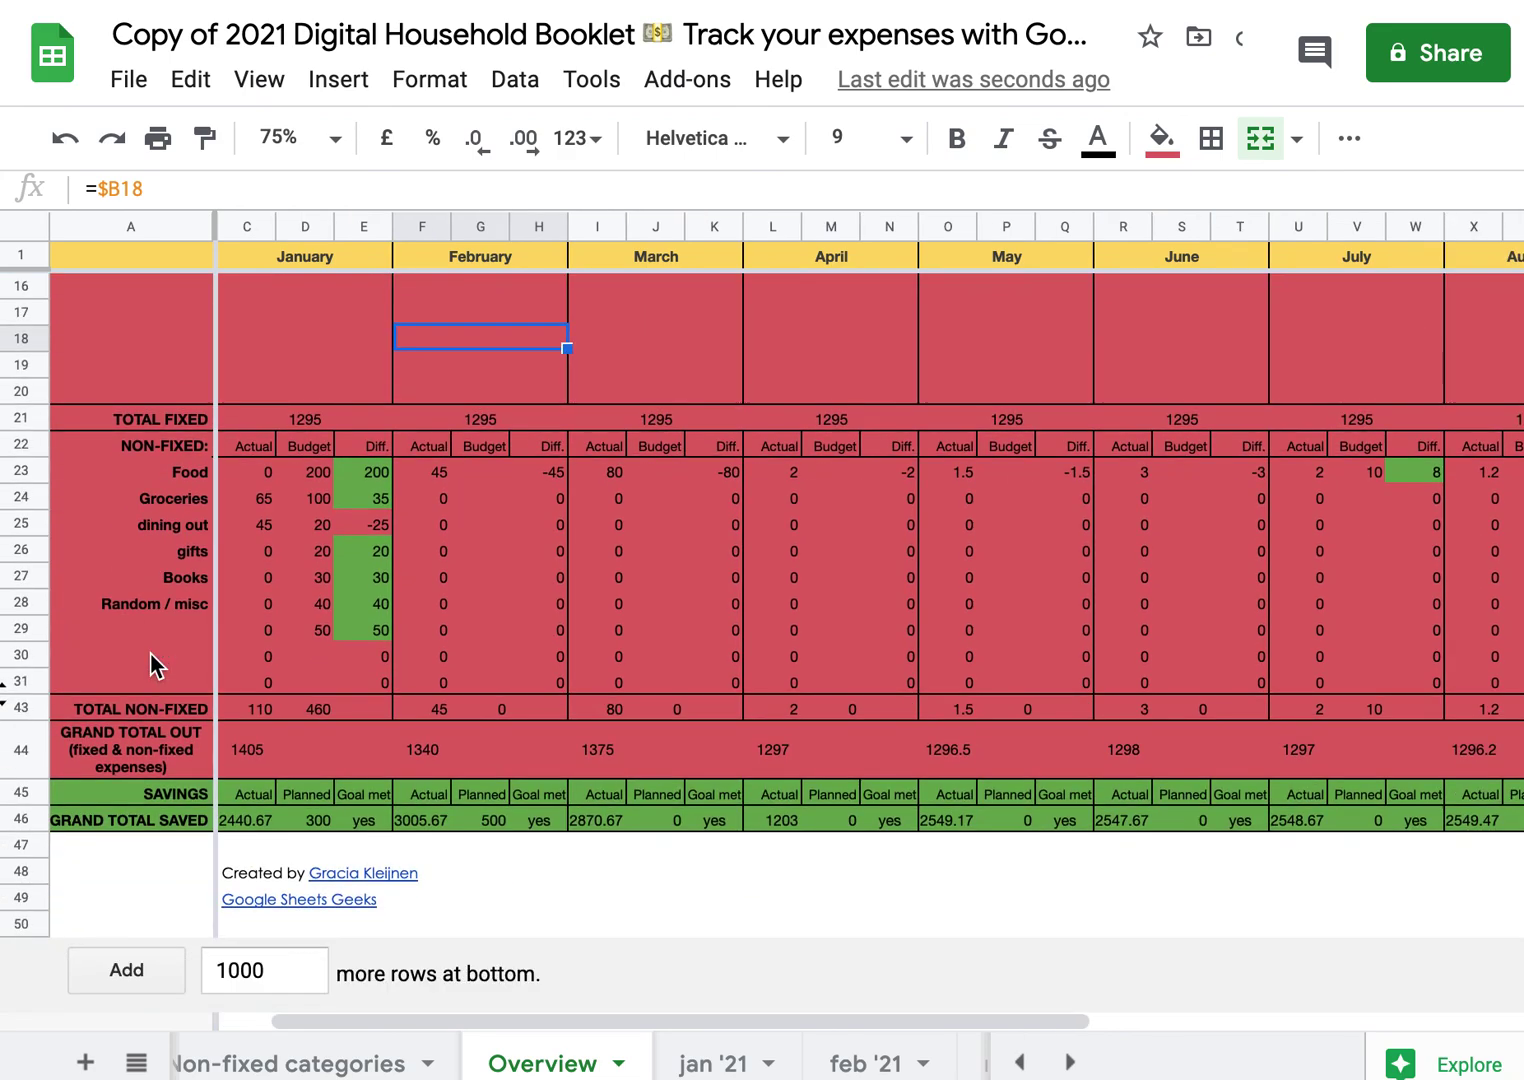
pyautogui.hscroll(5, 500, 697)
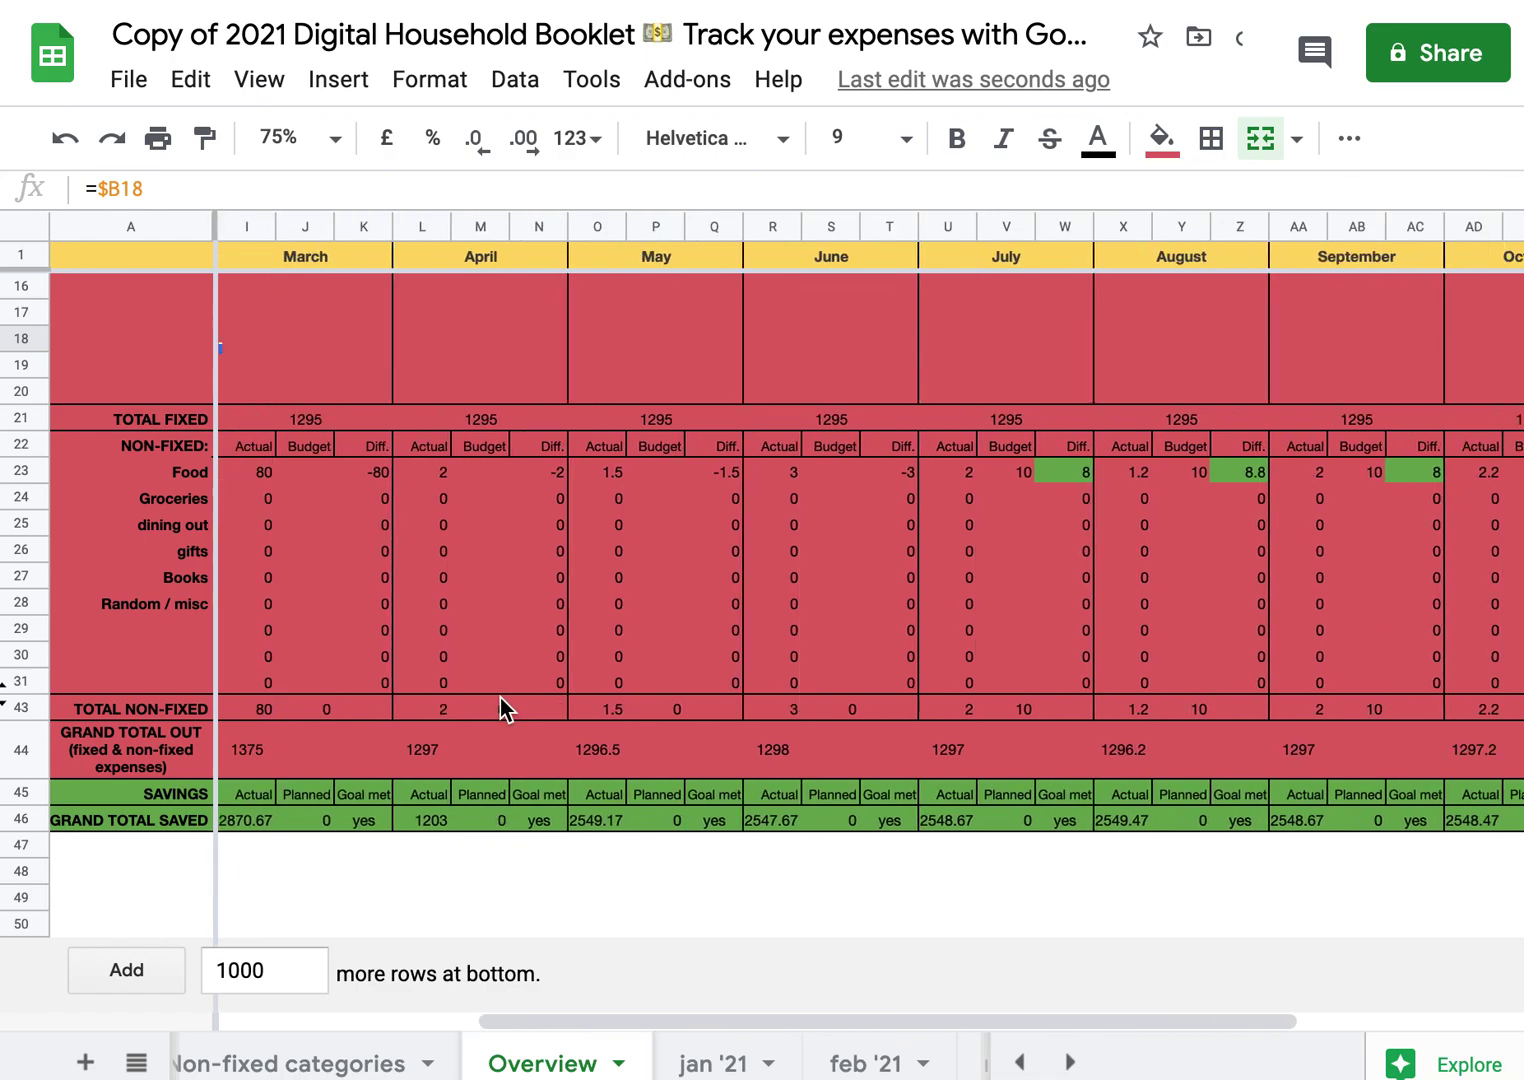
pyautogui.hscroll(1, 500, 697)
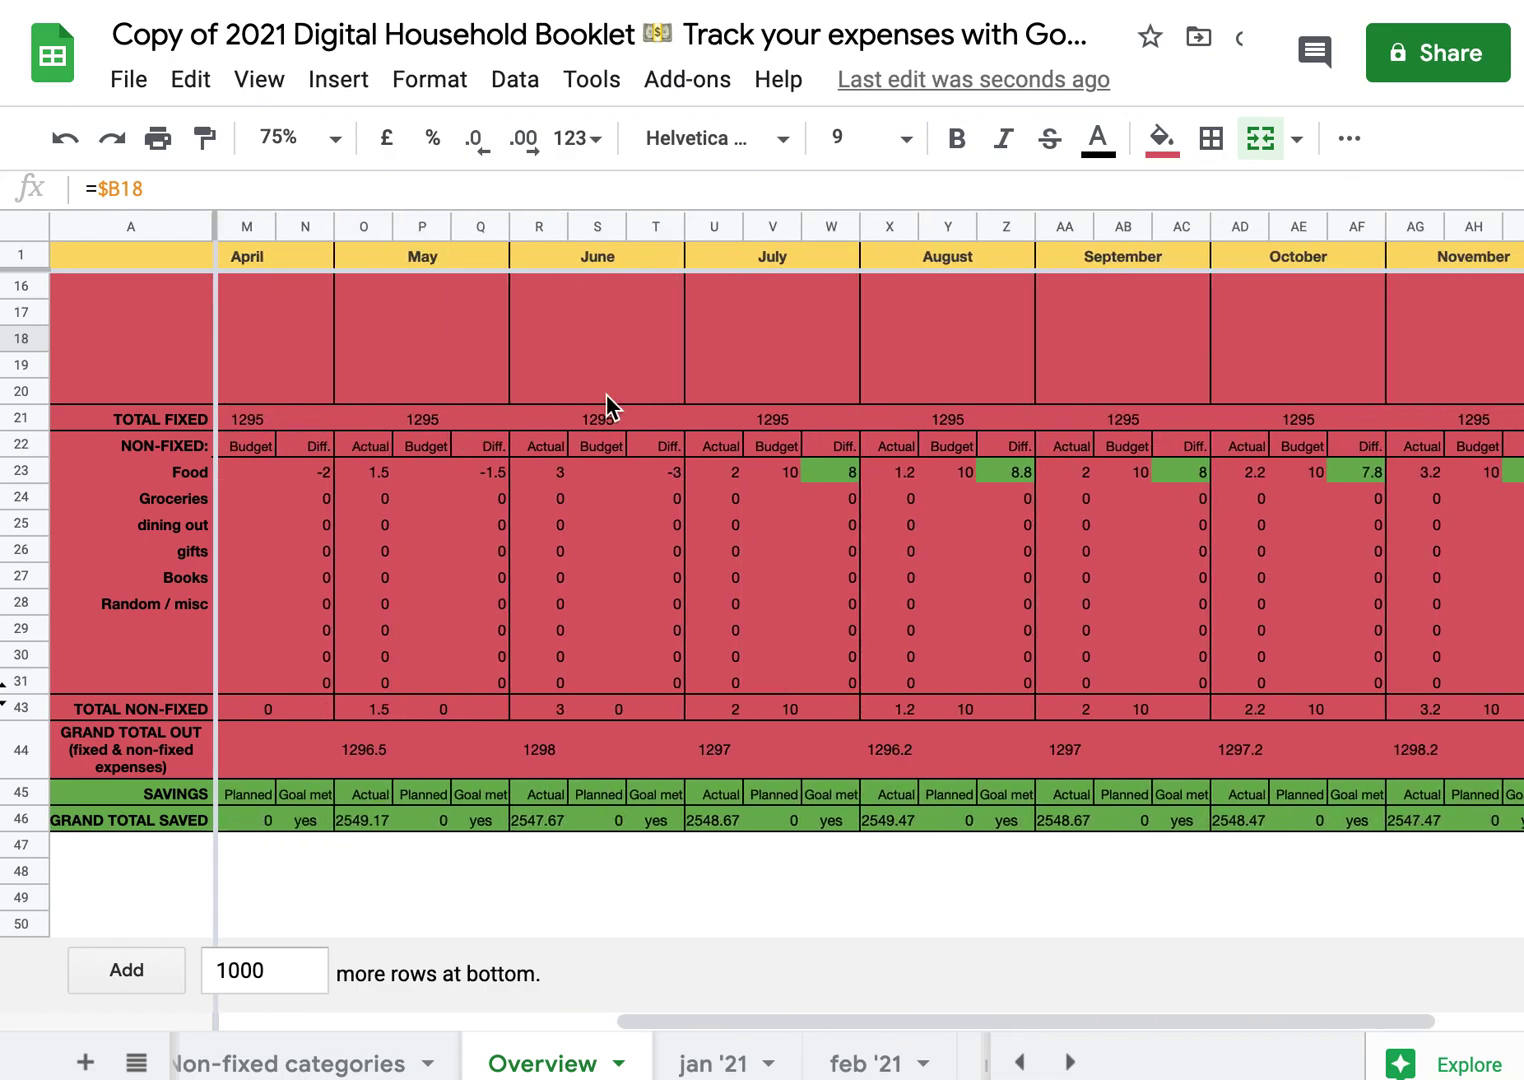